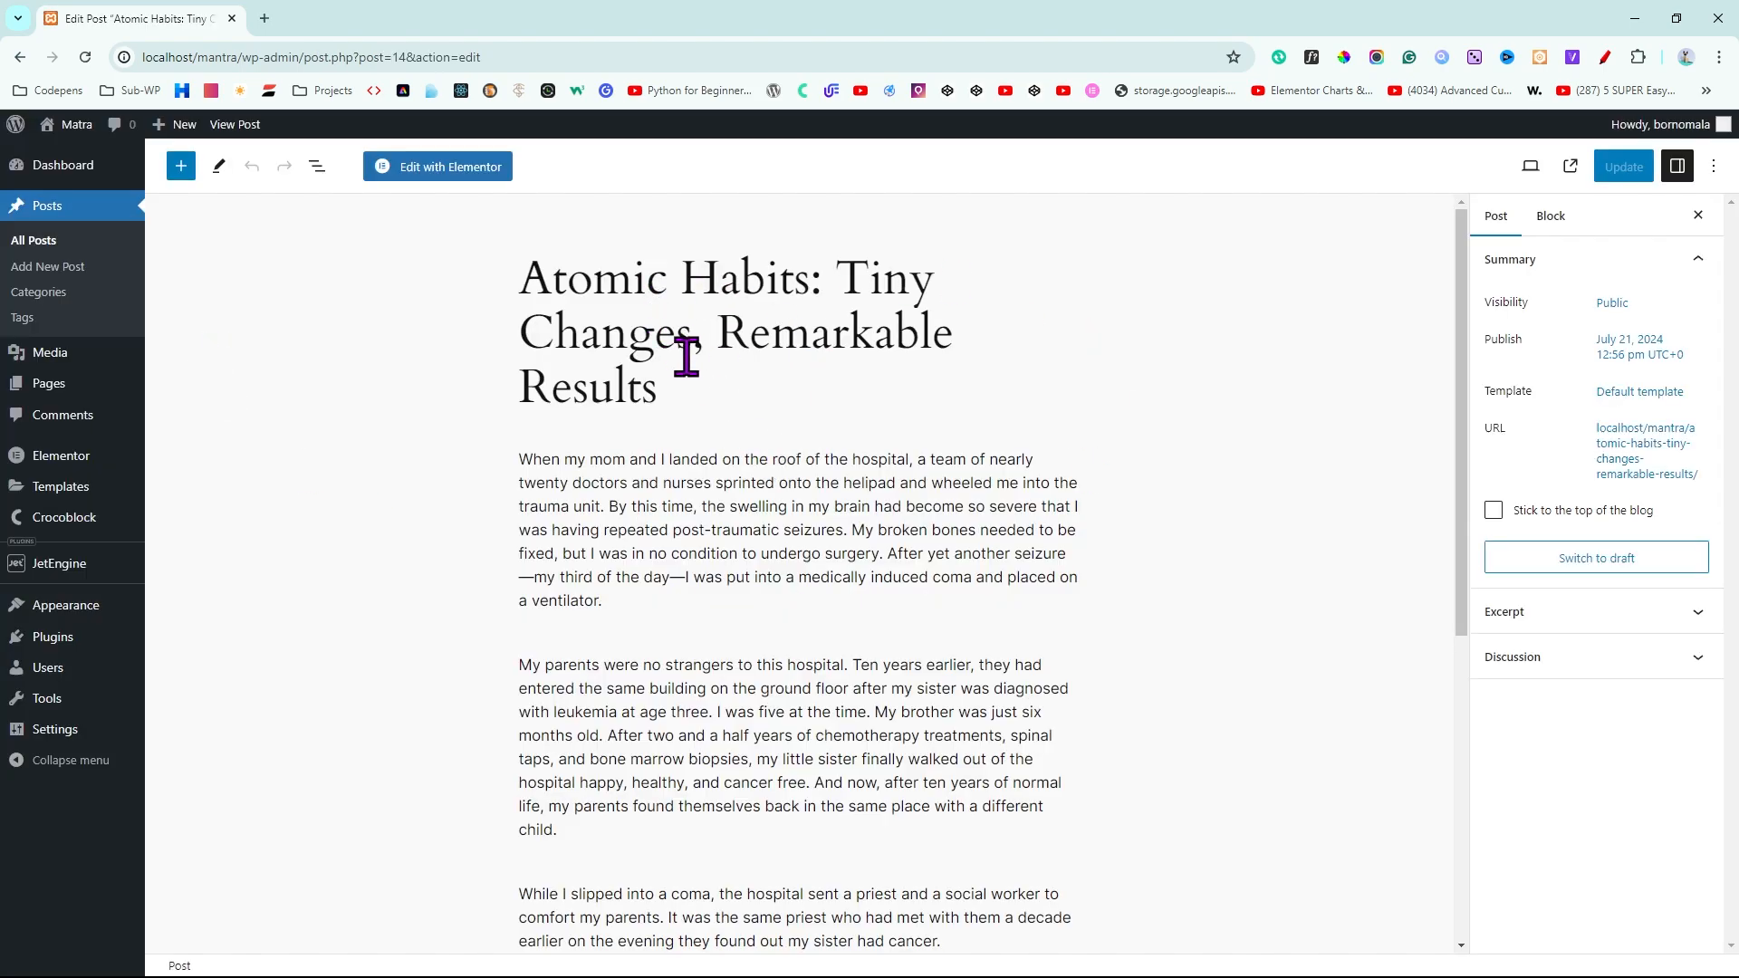
Review the Atomic Habits post's featured image, post settings and body text in the editor
left_click(820, 576)
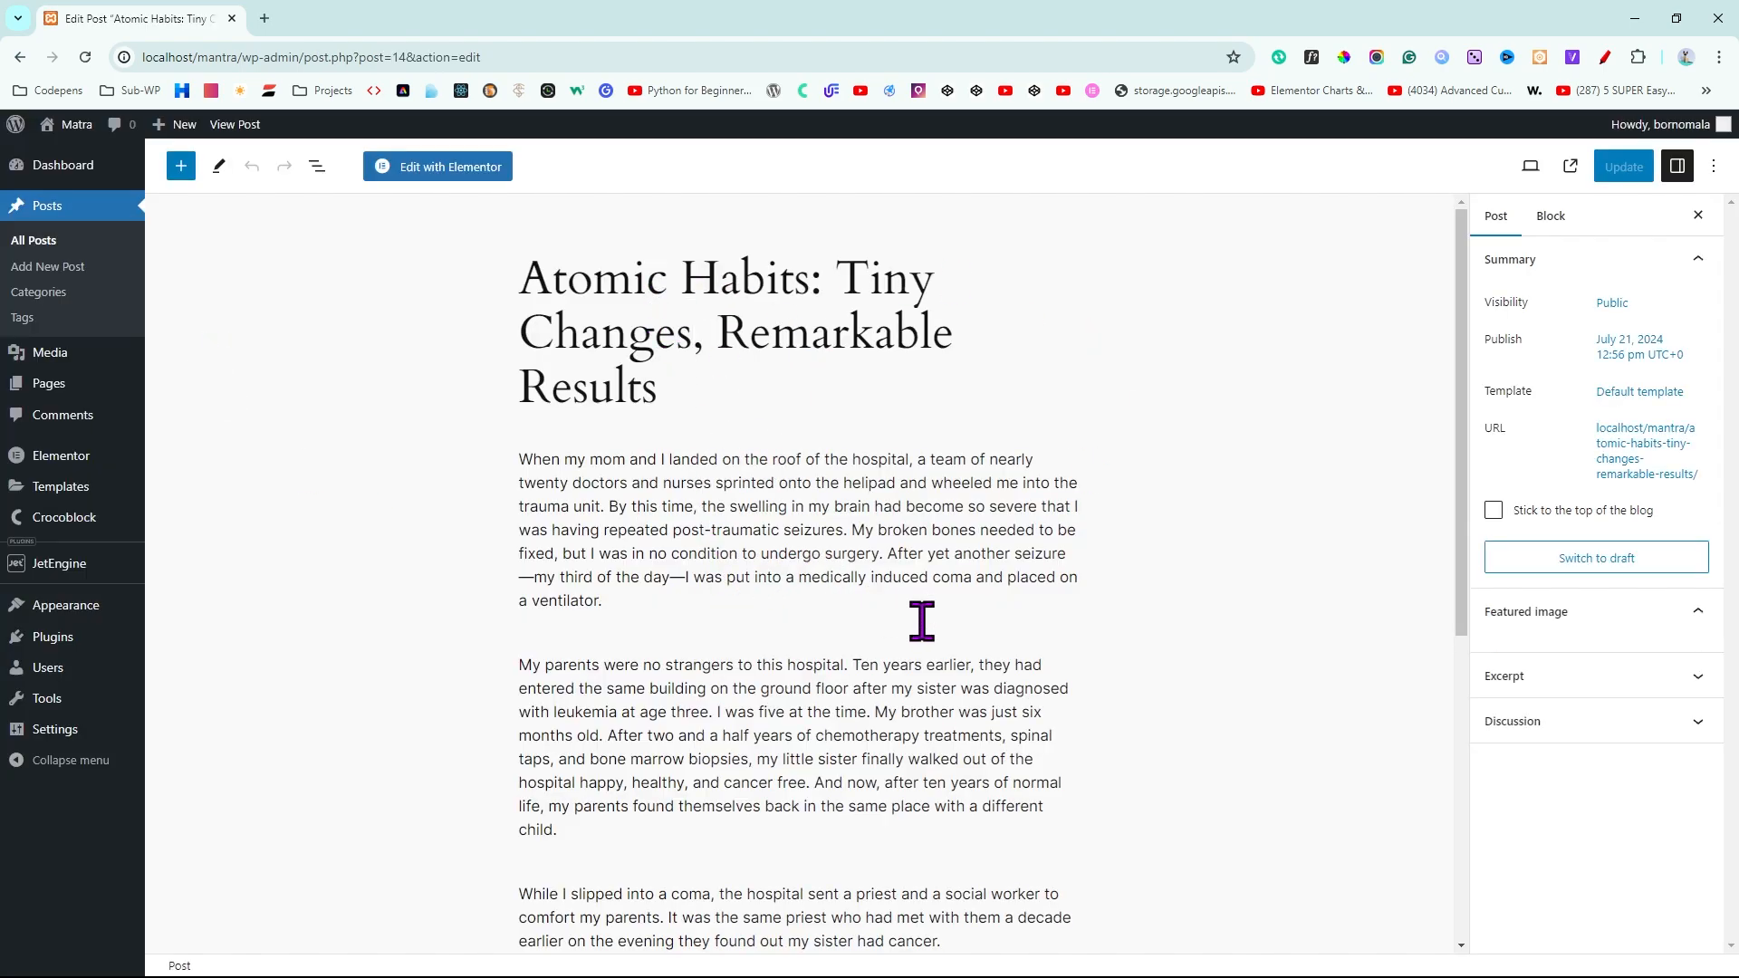
left_click(1497, 217)
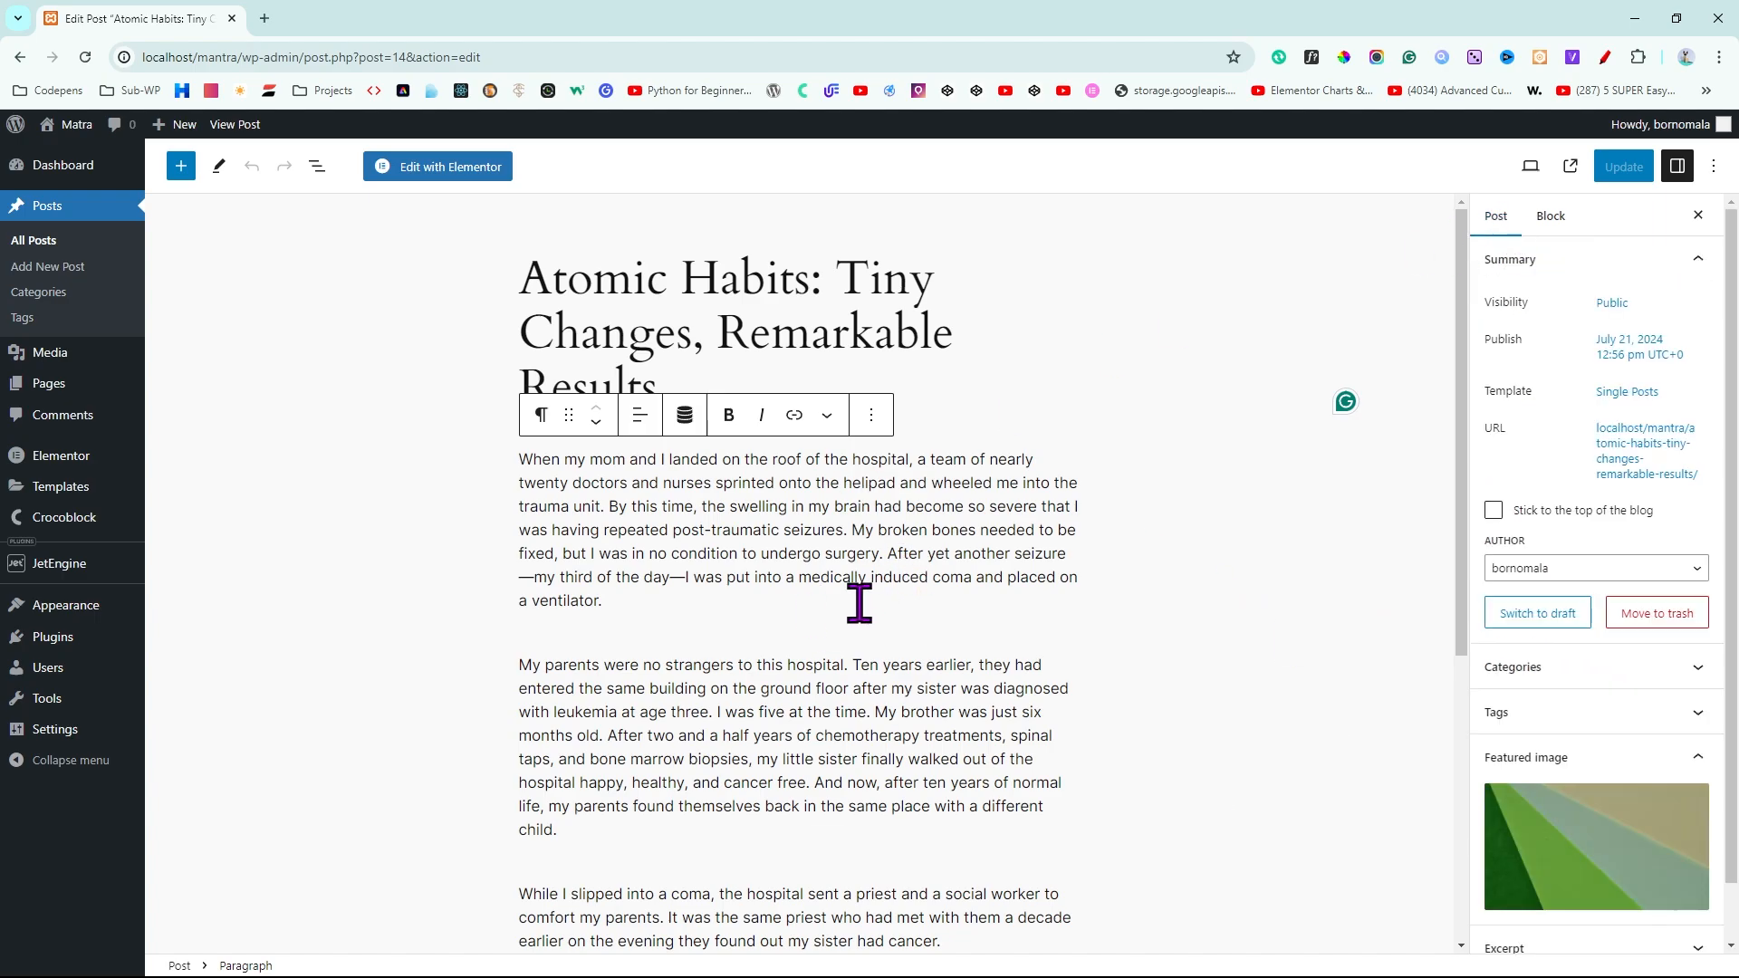
scroll(1579, 725, "down", 1)
mouse_move(1650, 779)
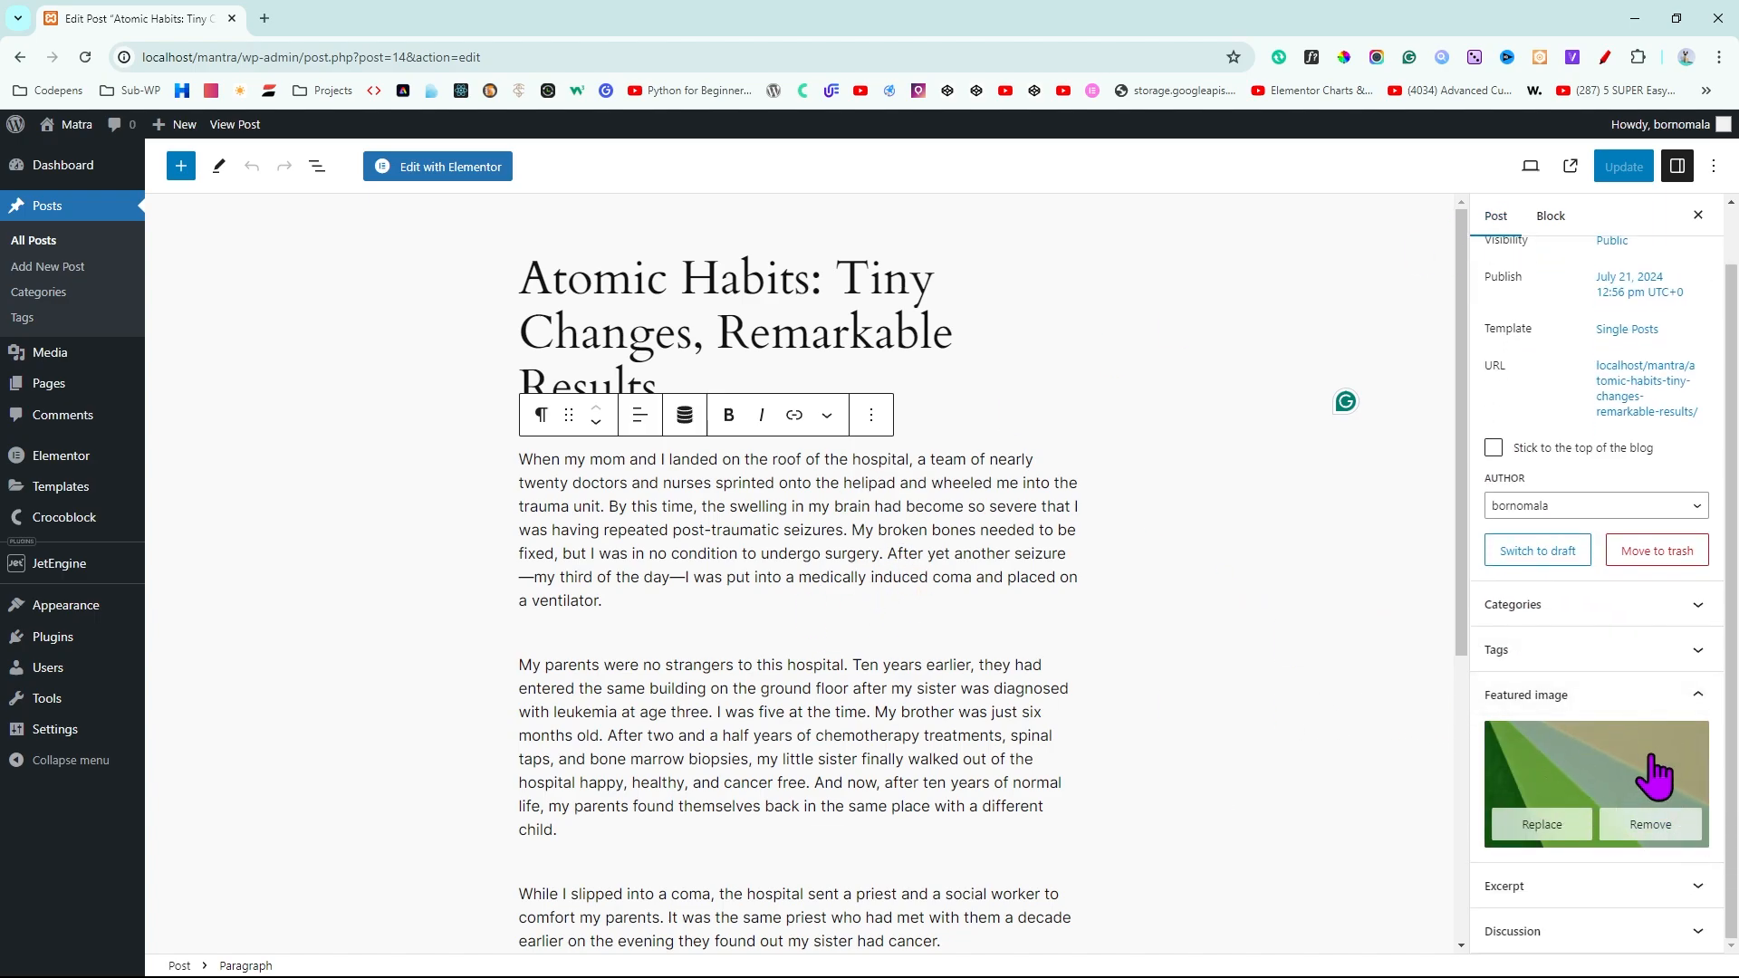
scroll(1650, 779, "up", 1)
left_click(843, 722)
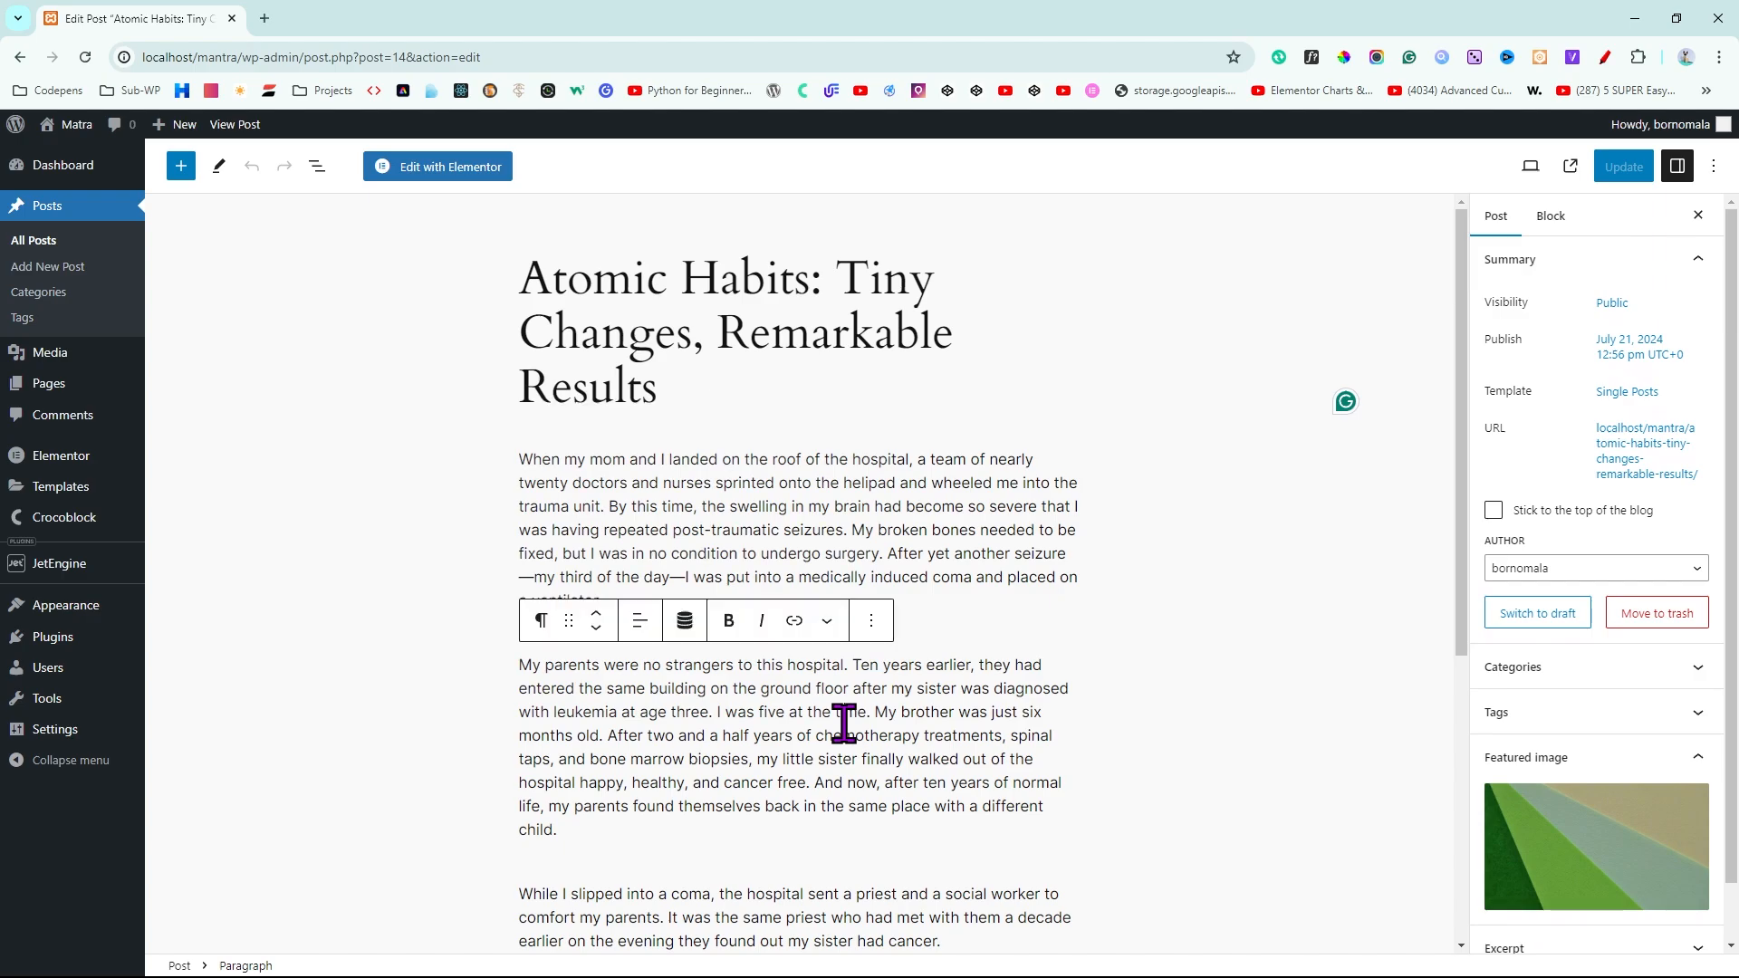
scroll(843, 722, "down", 3)
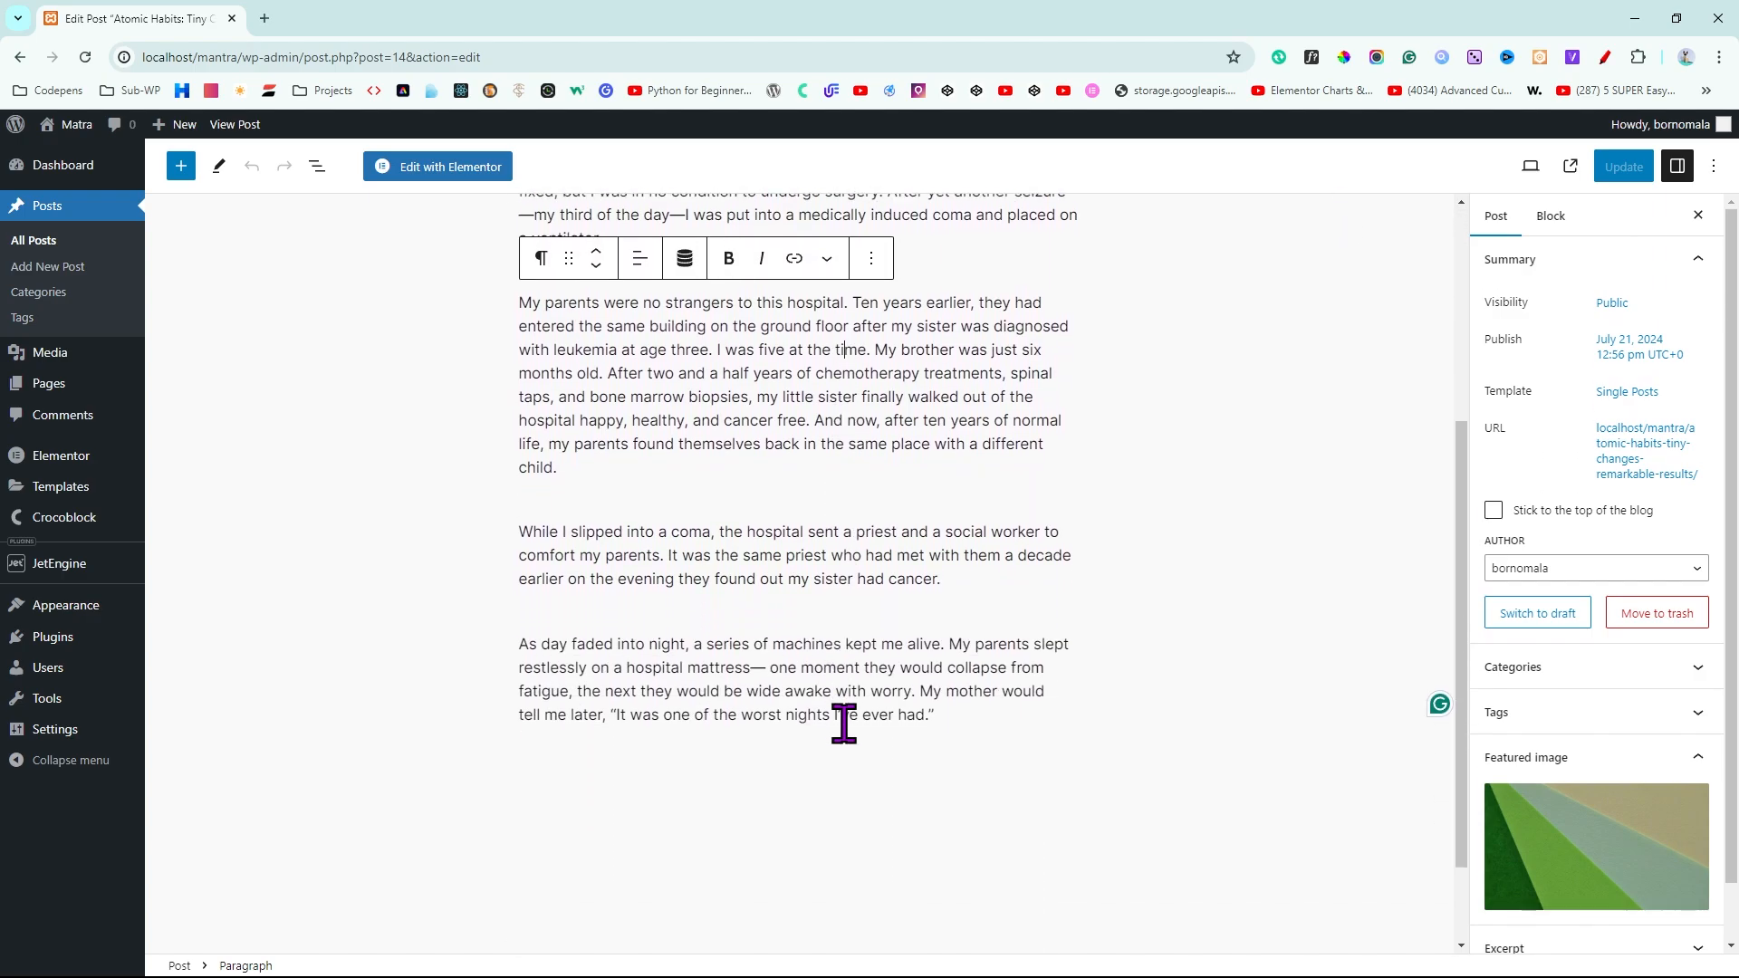
scroll(843, 722, "up", 3)
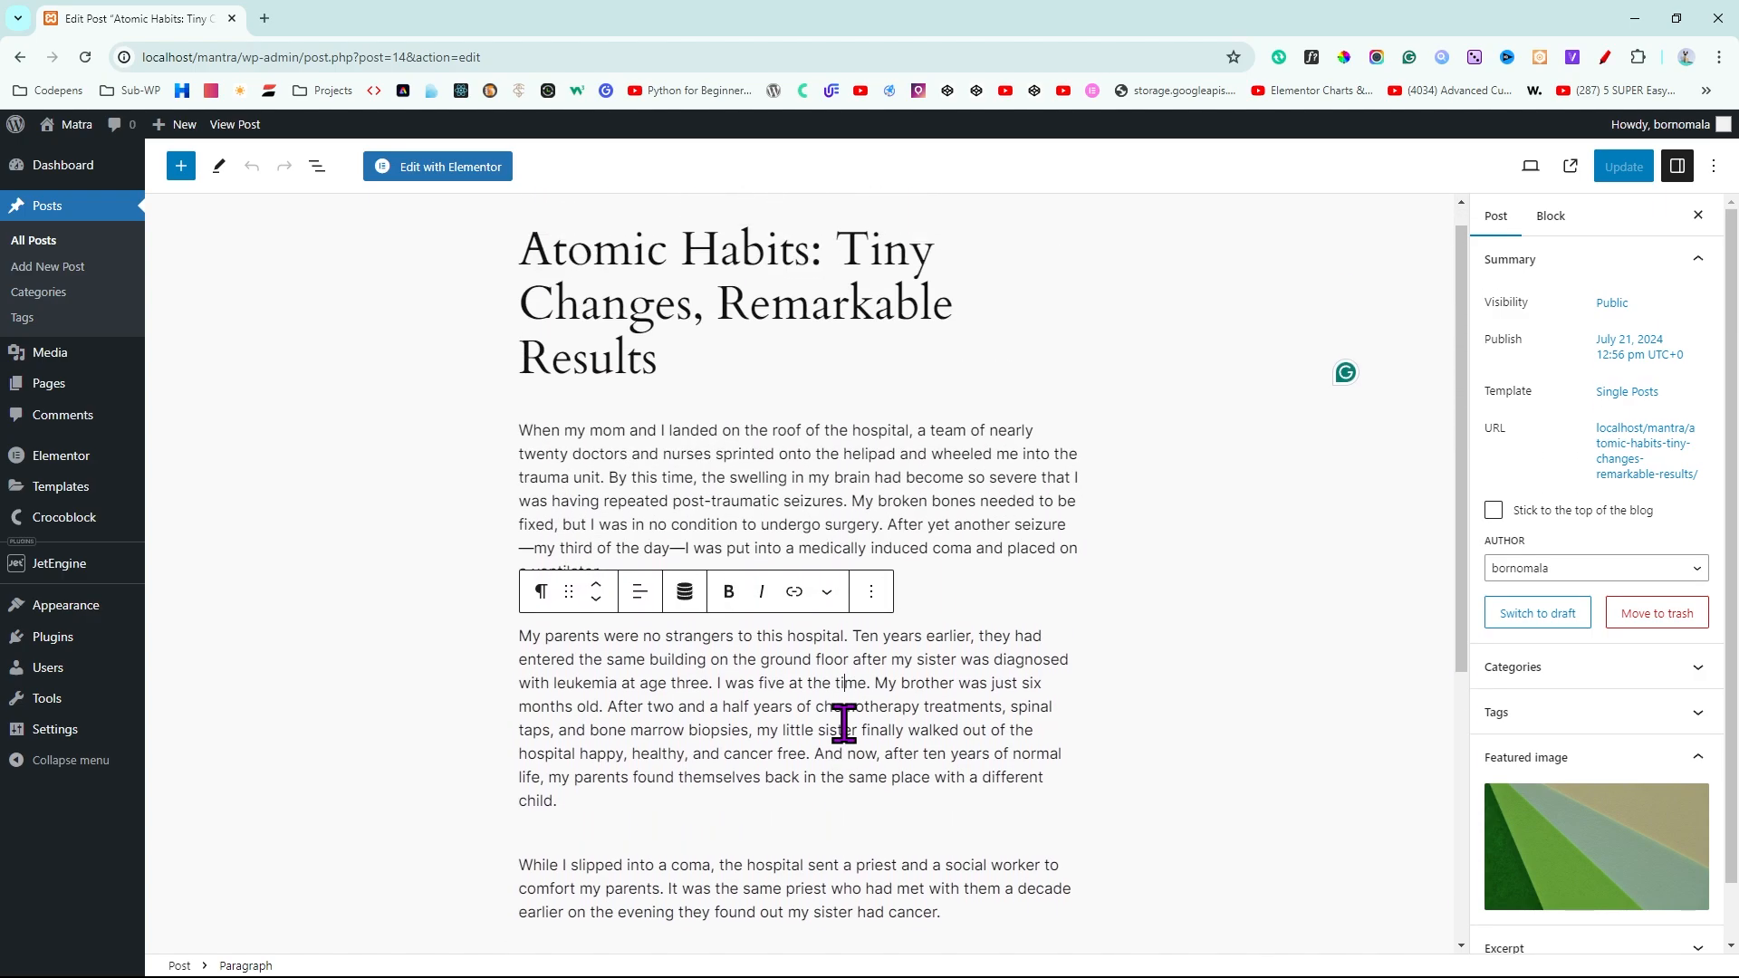
scroll(843, 721, "up", 1)
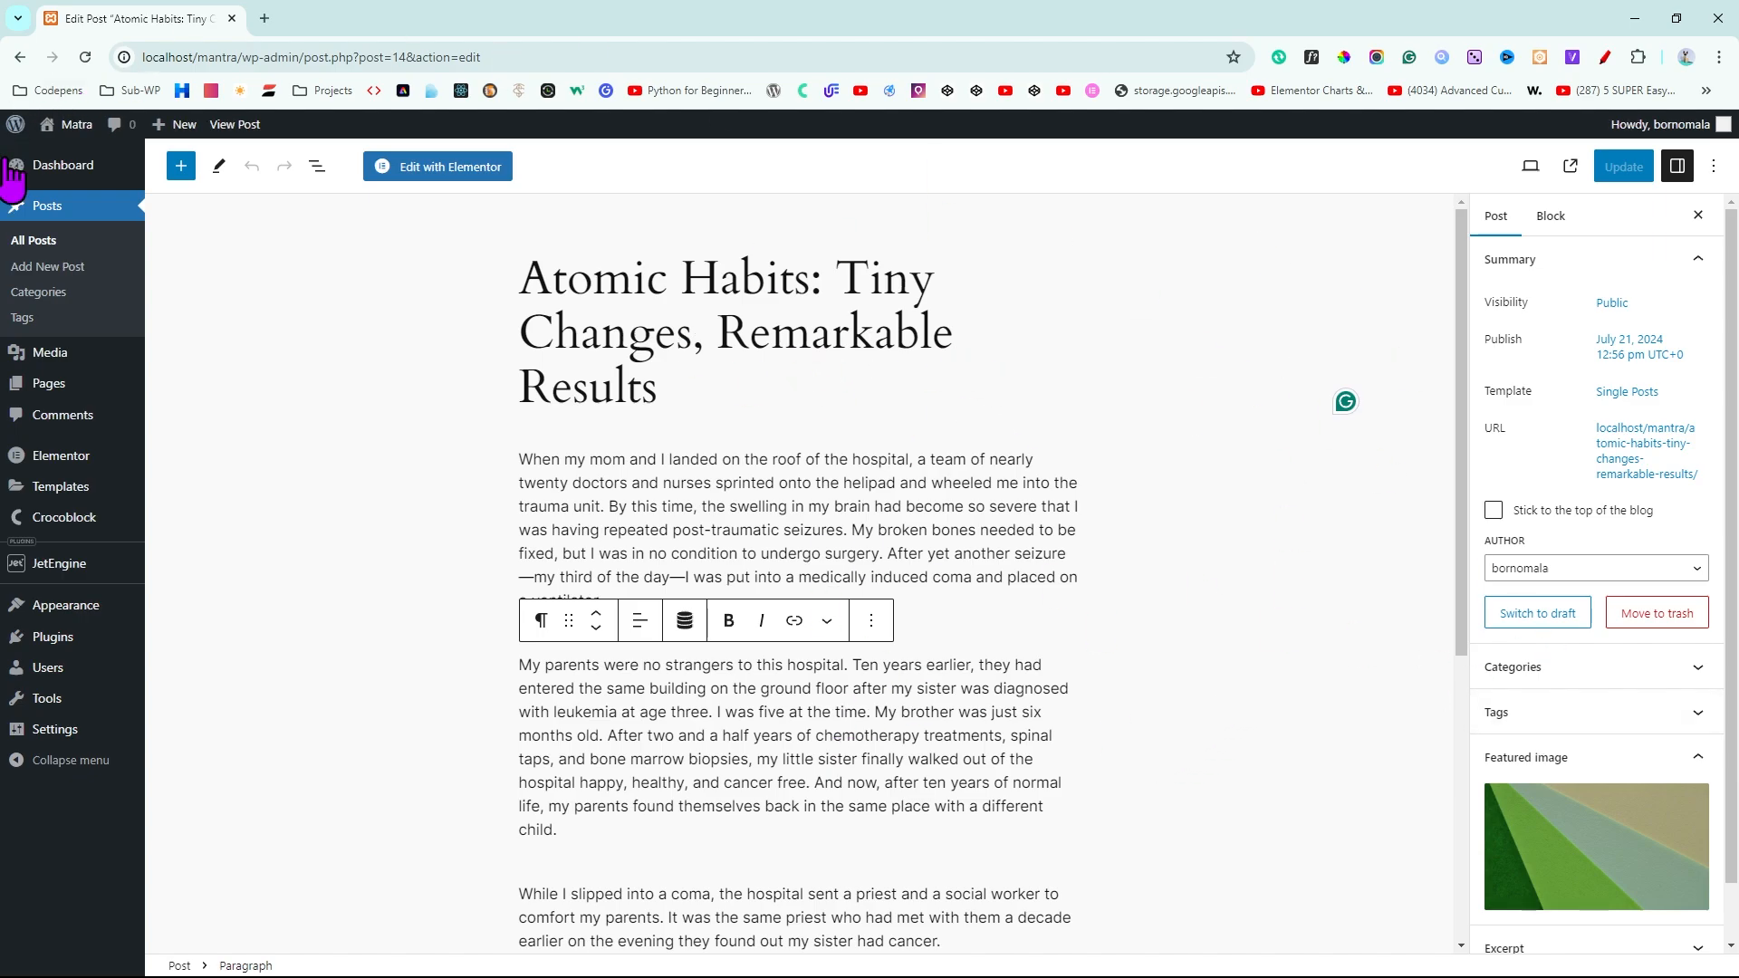
Create a new Single Post template in the Elementor Theme Builder and dismiss the template library to start blank
left_click(73, 174)
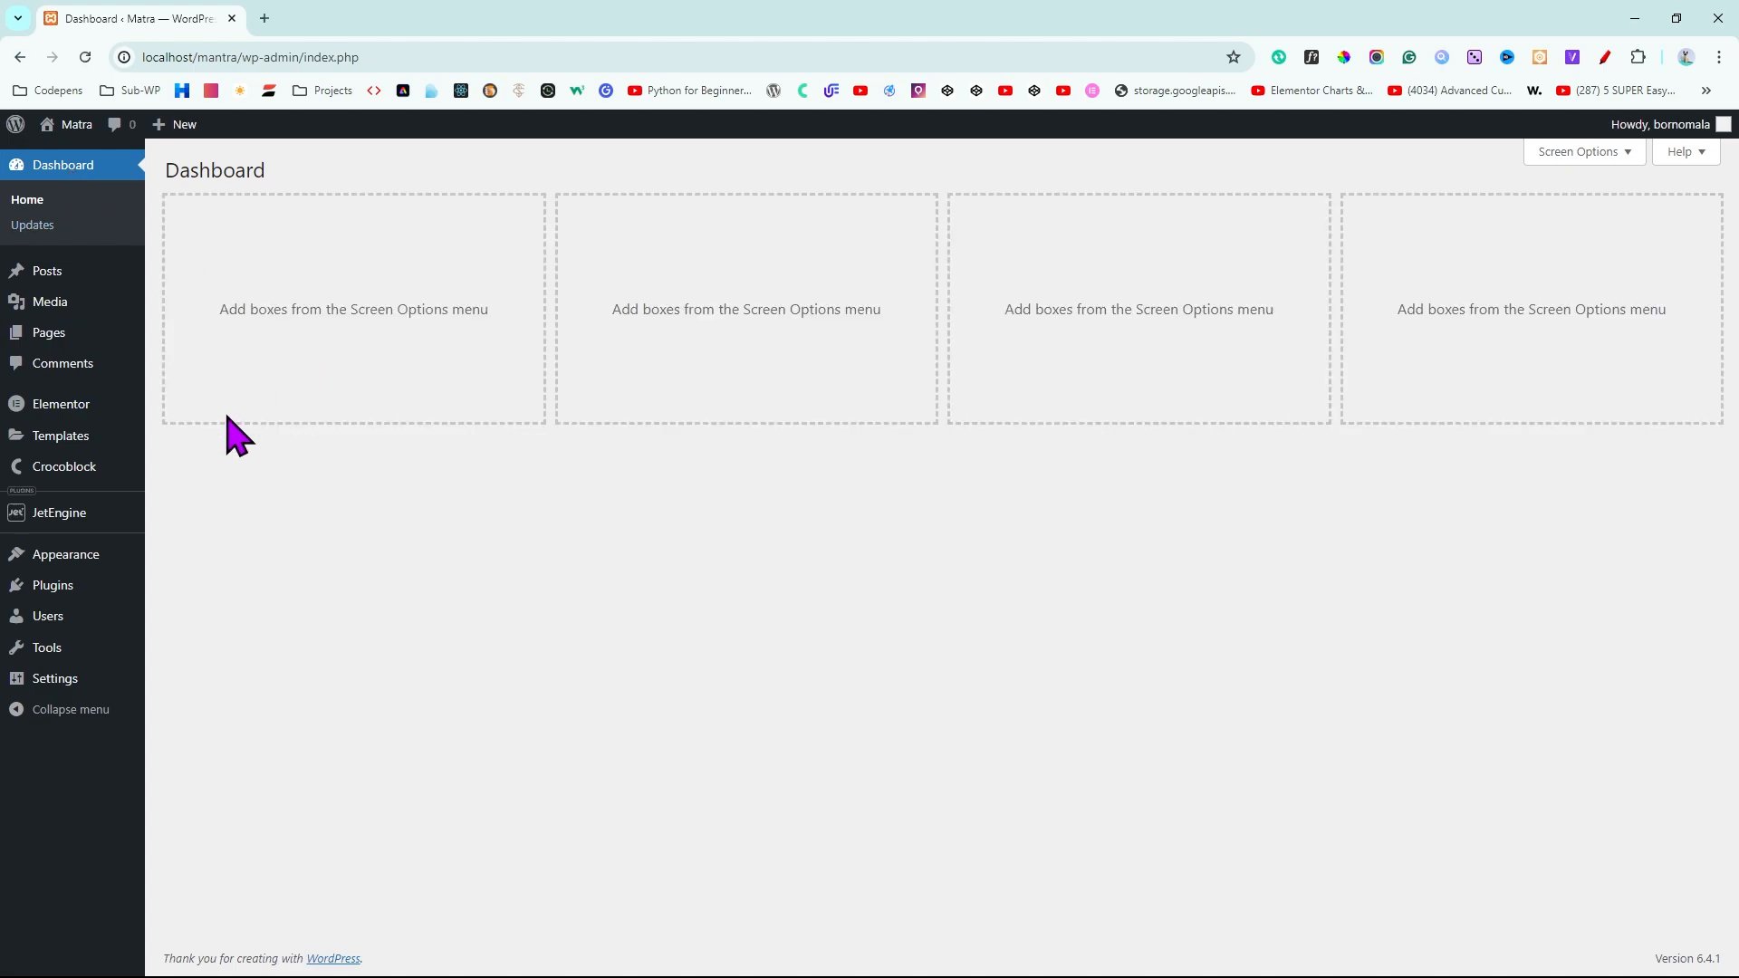
mouse_move(62, 557)
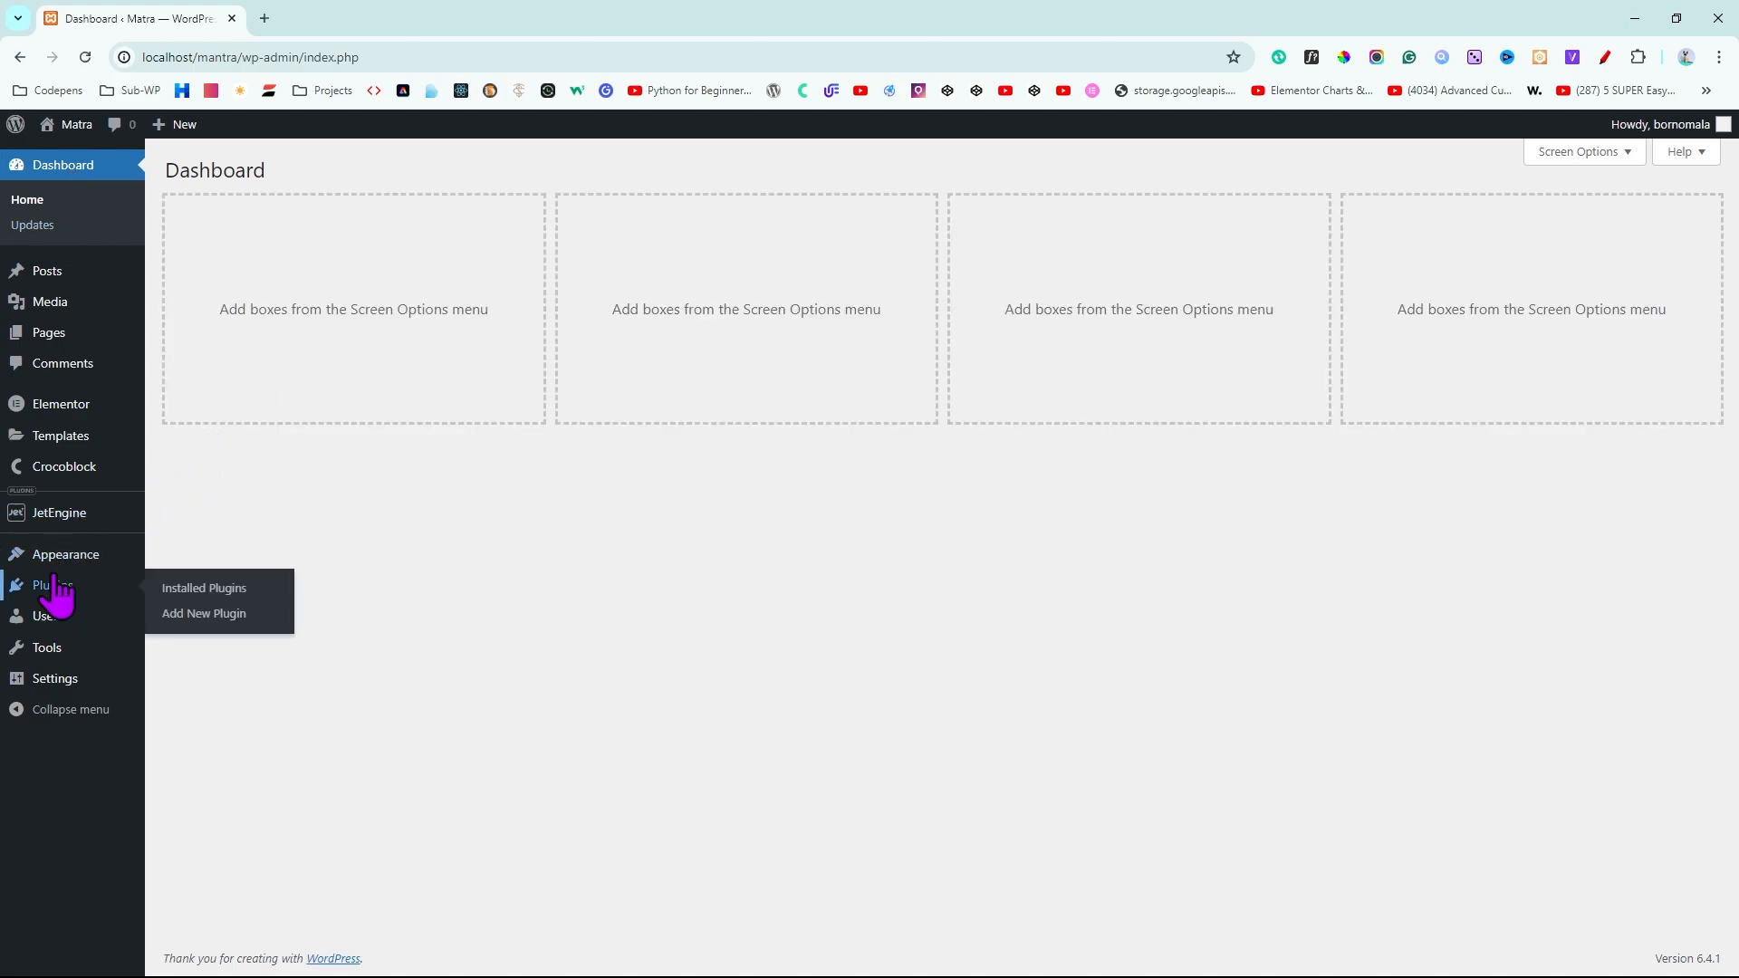
mouse_move(69, 438)
left_click(222, 491)
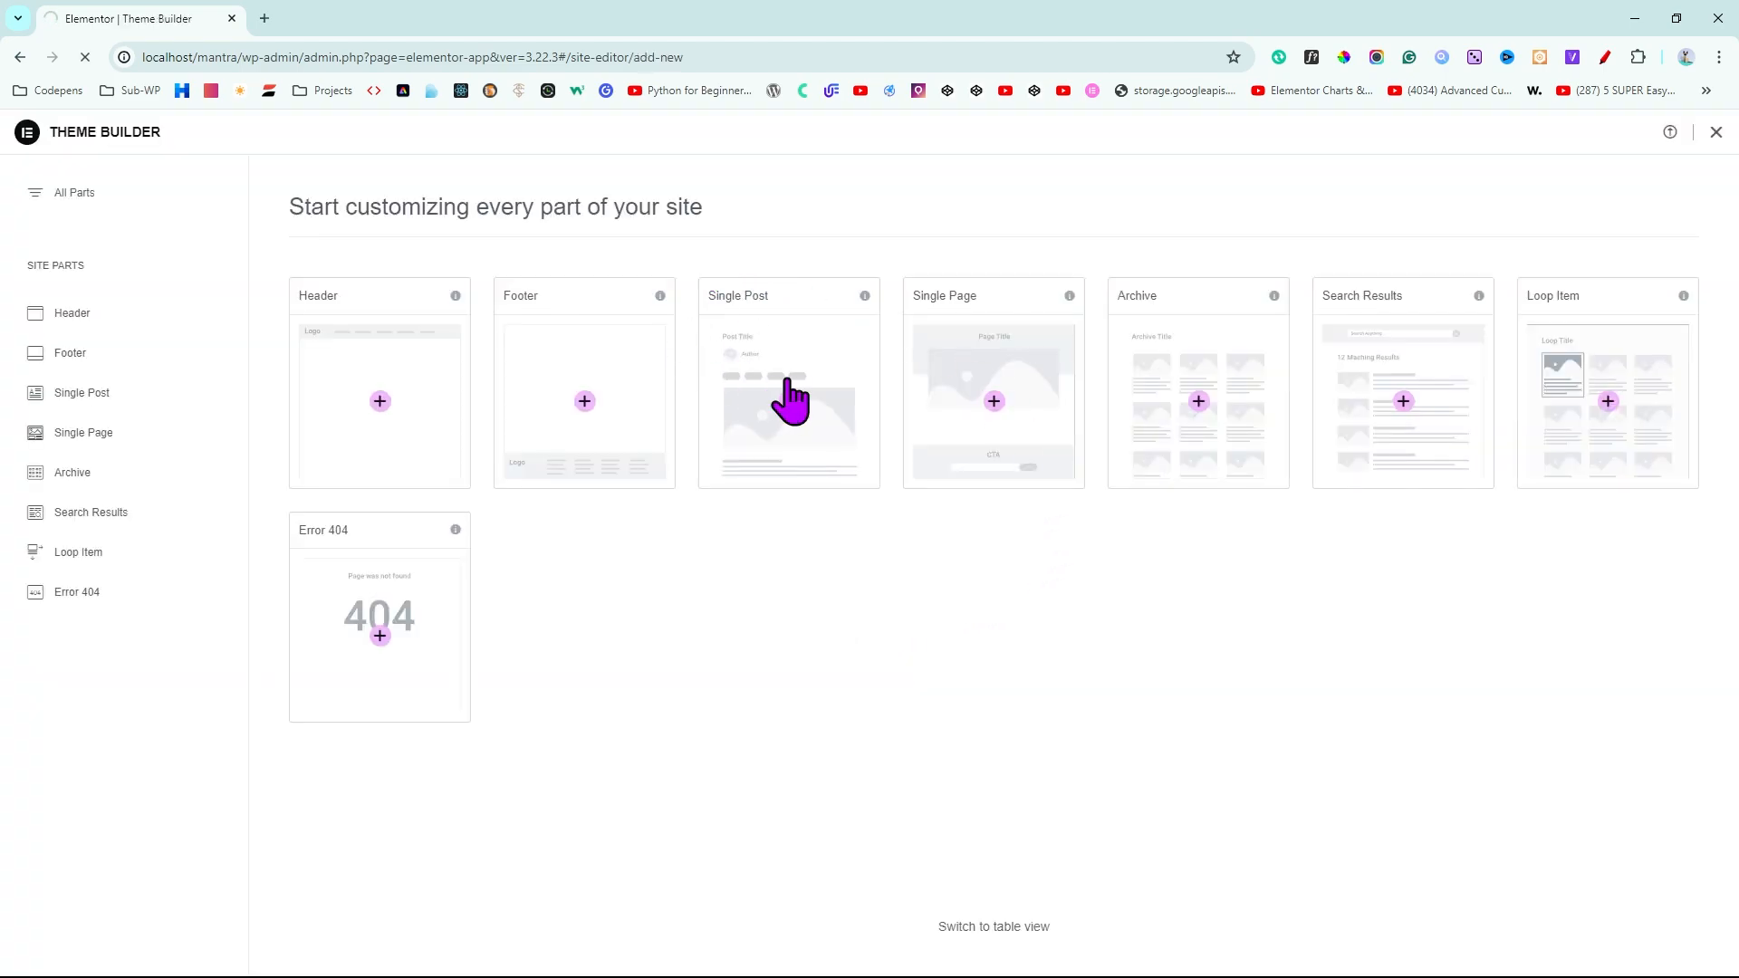
left_click(790, 398)
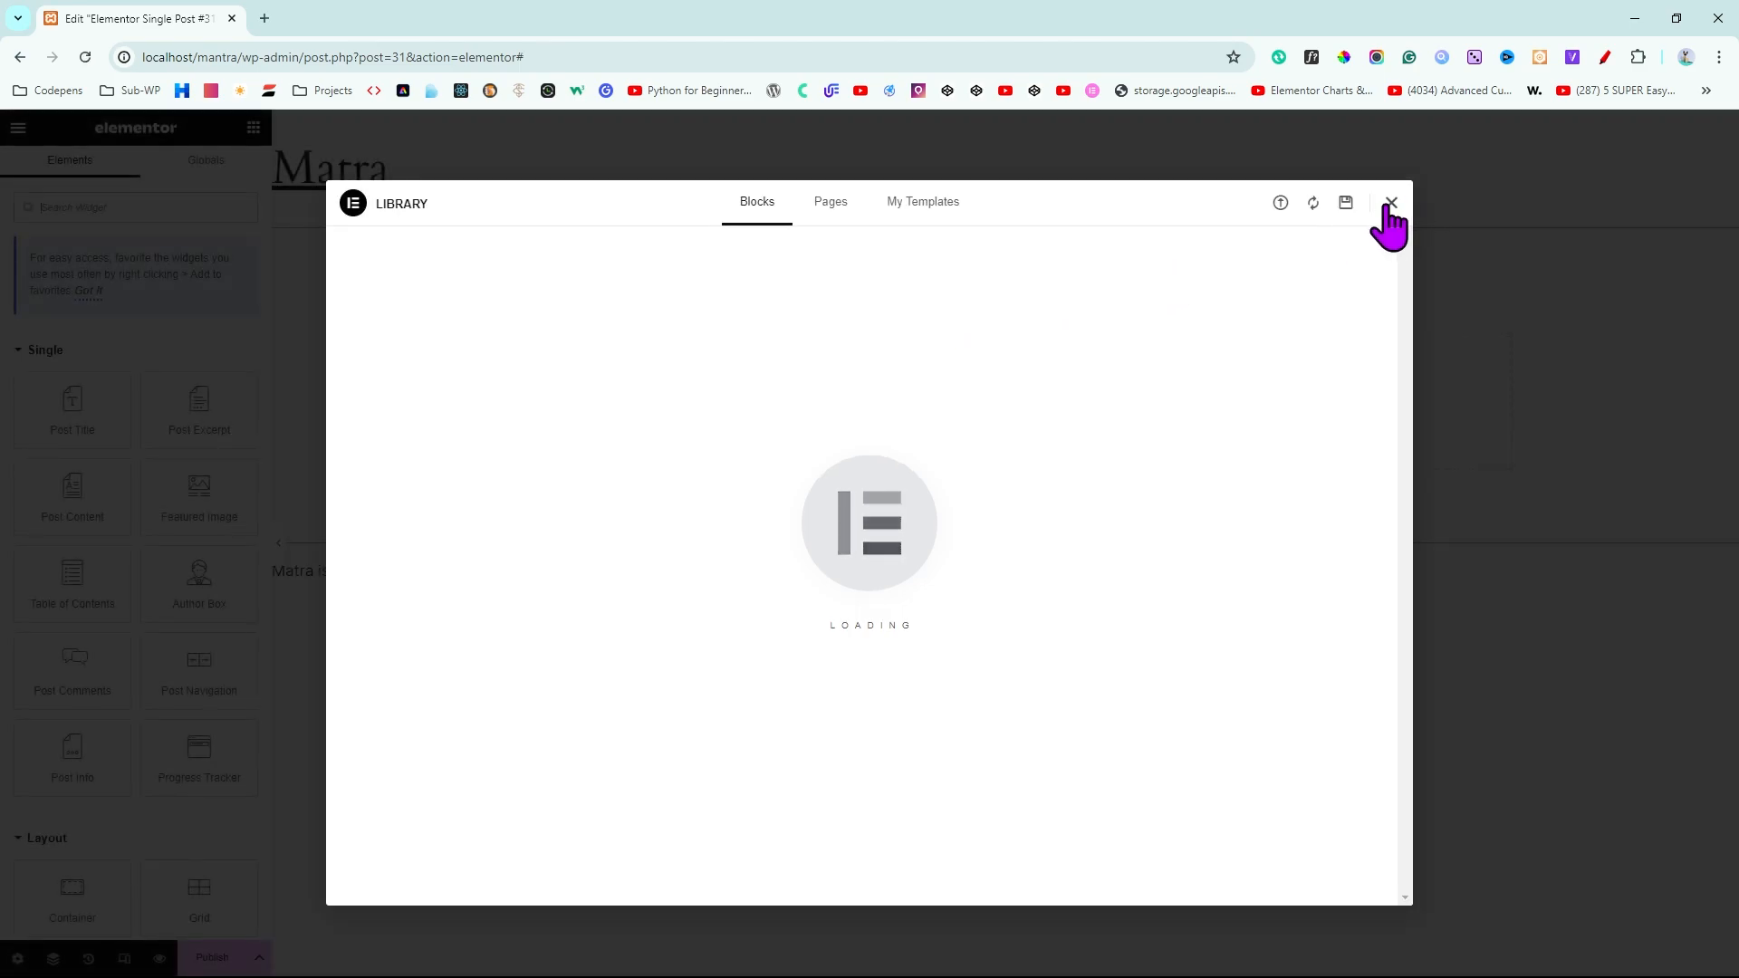
left_click(1390, 204)
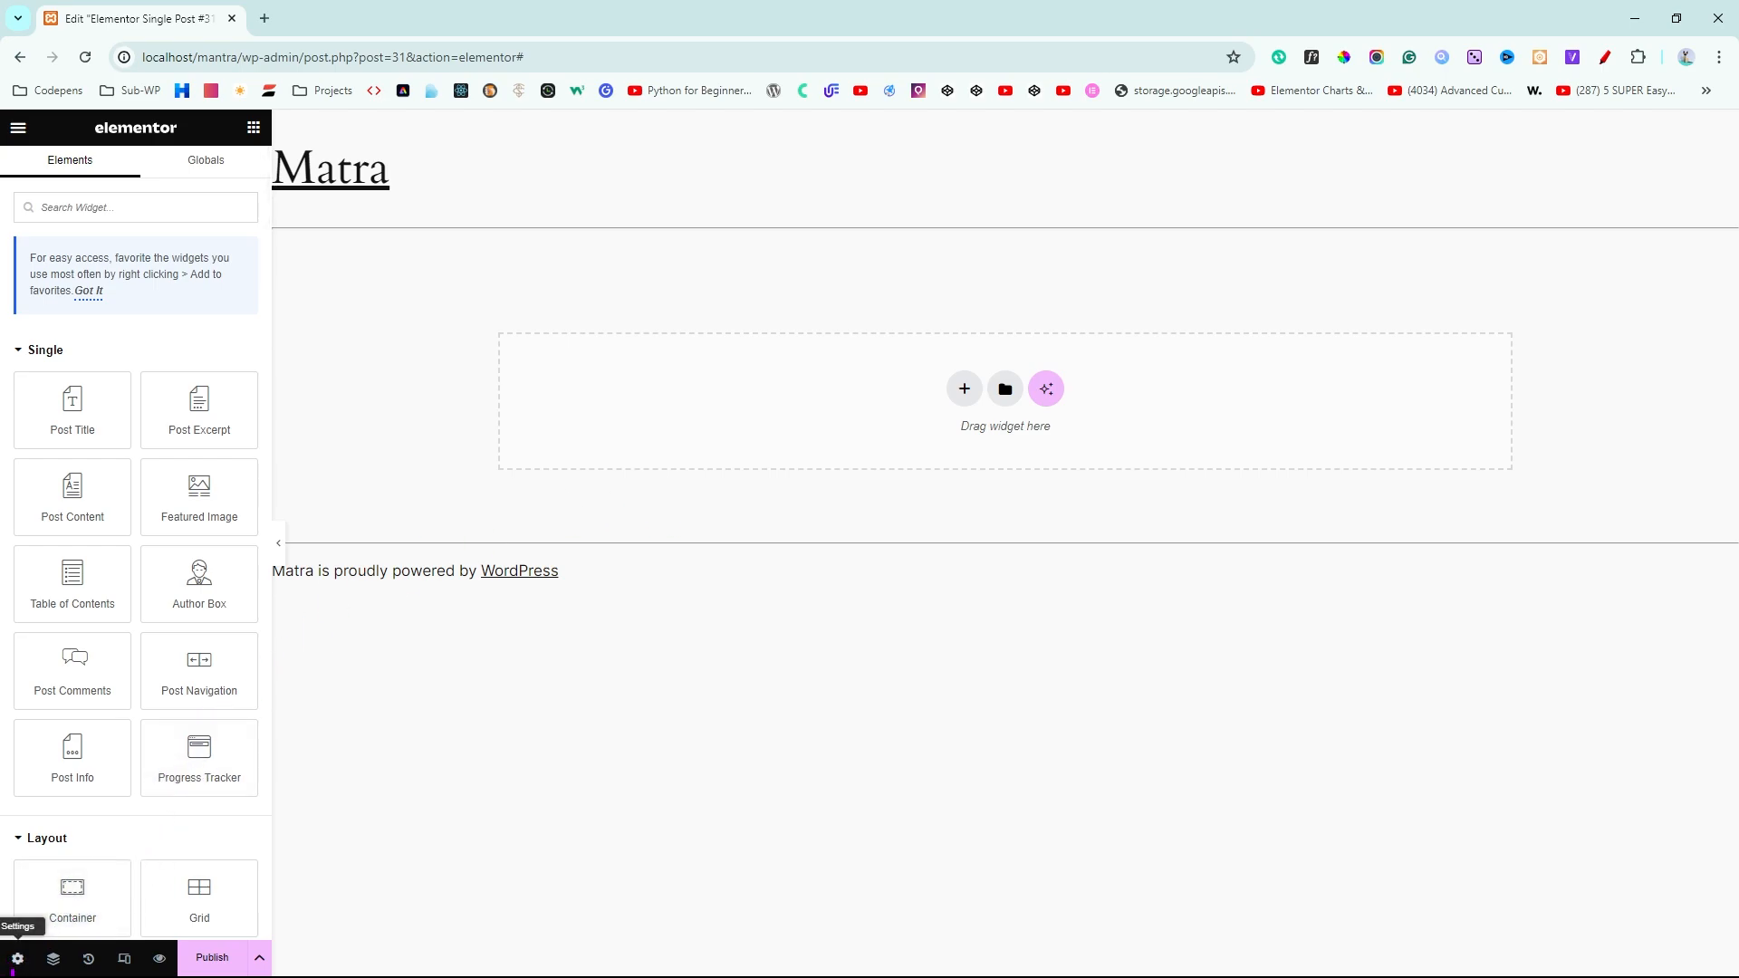
Set the template's page layout to Elementor Canvas, publish it without display conditions, and reload the editor
left_click(17, 960)
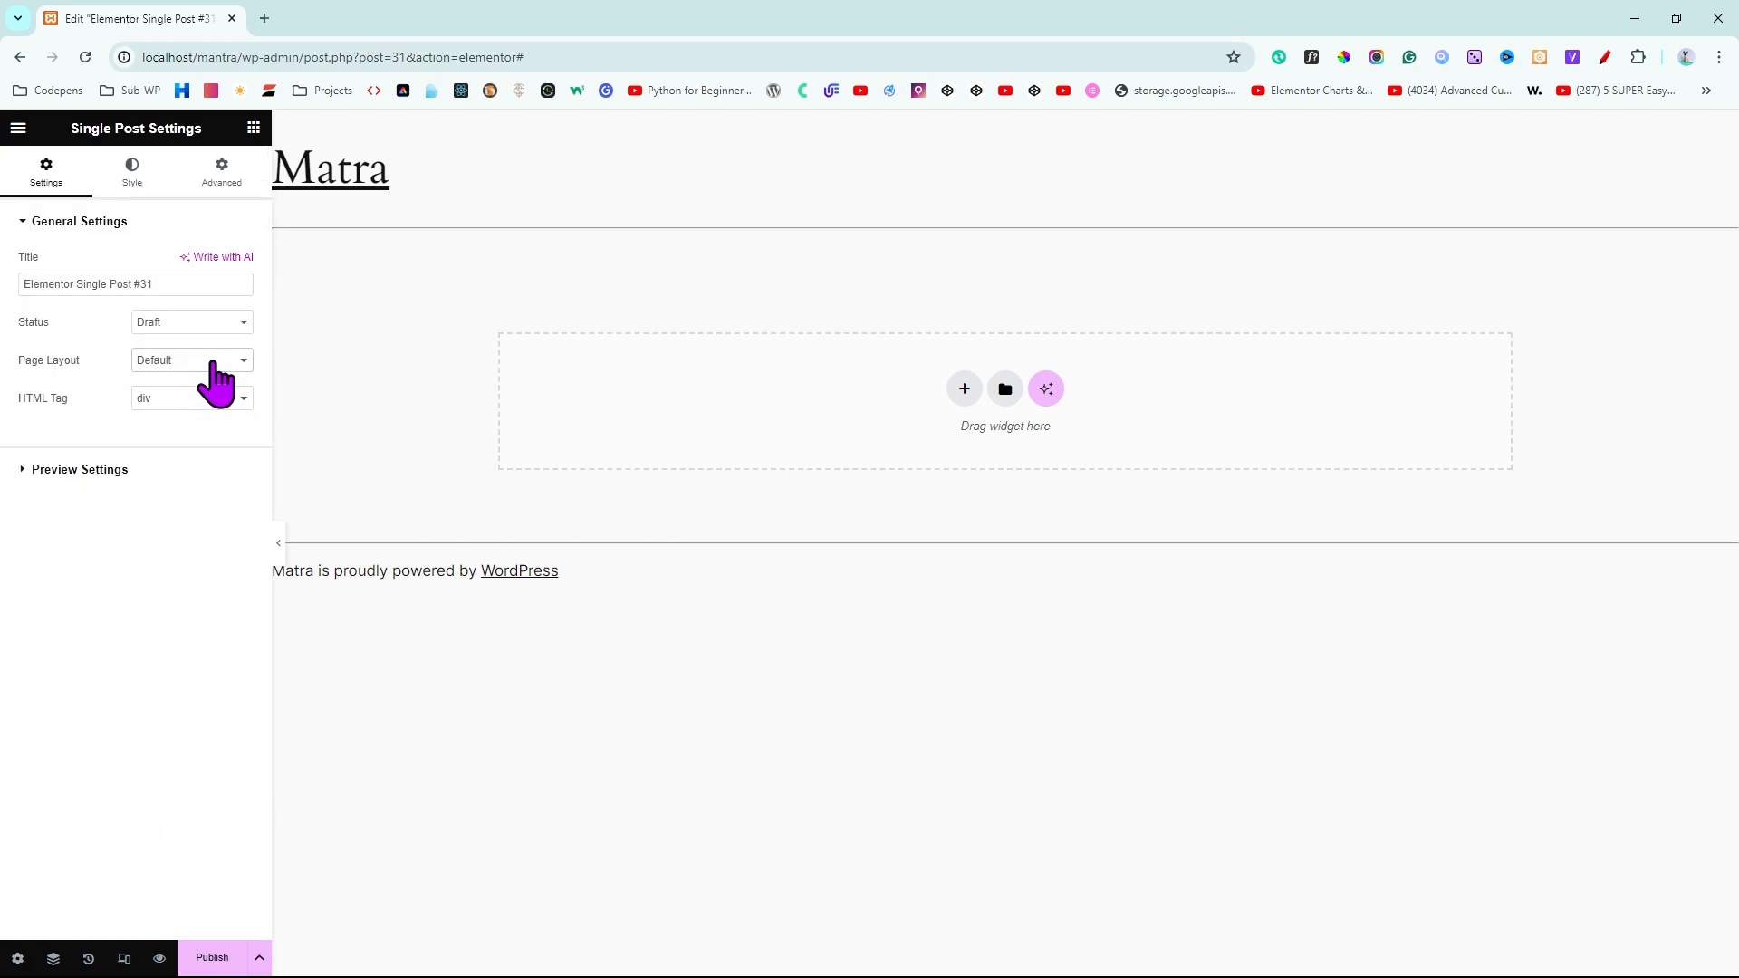
left_click(188, 397)
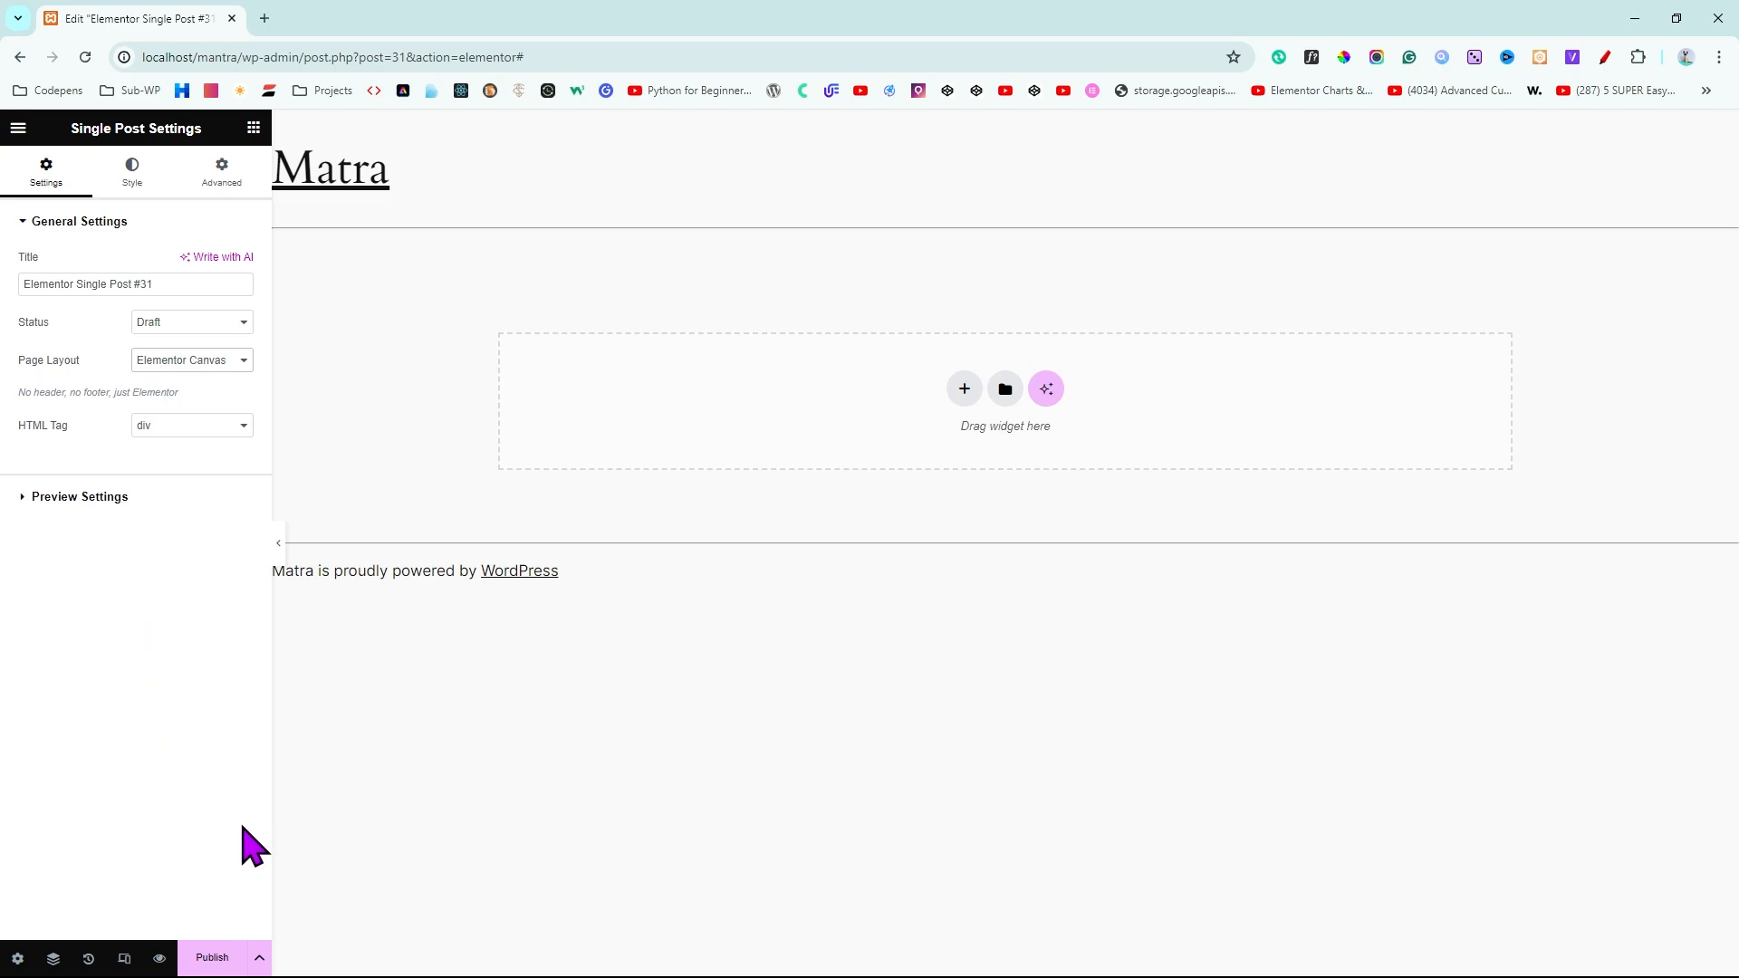
left_click(214, 960)
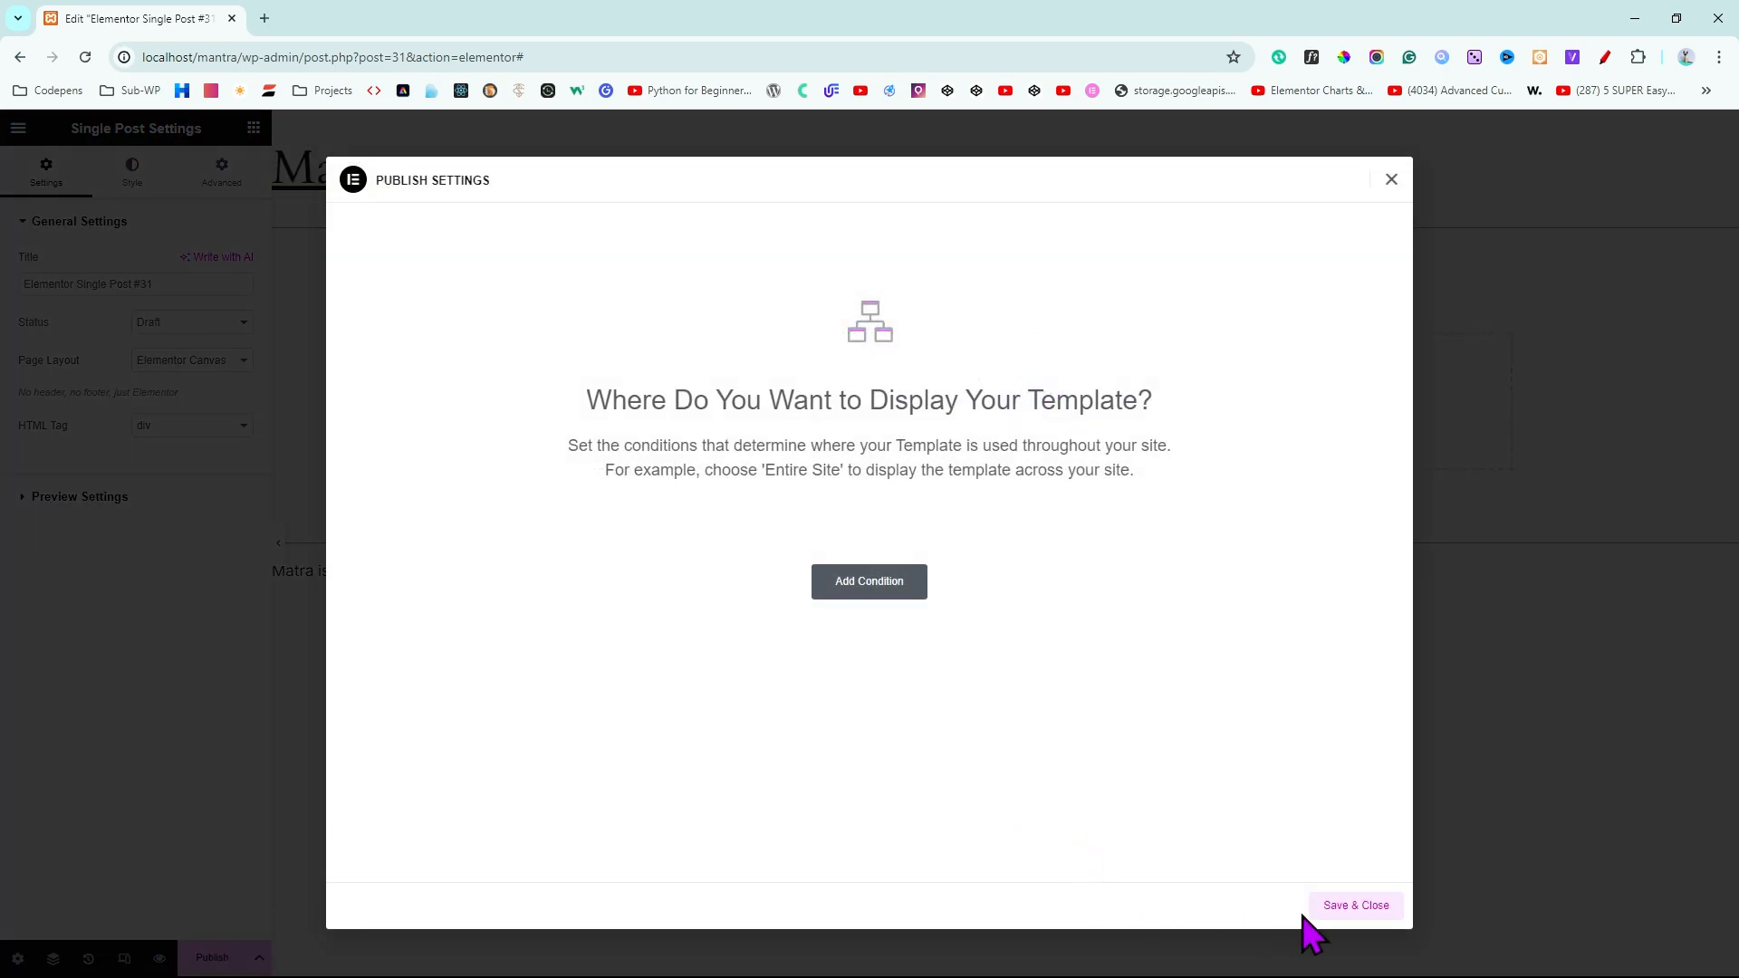
left_click(1363, 906)
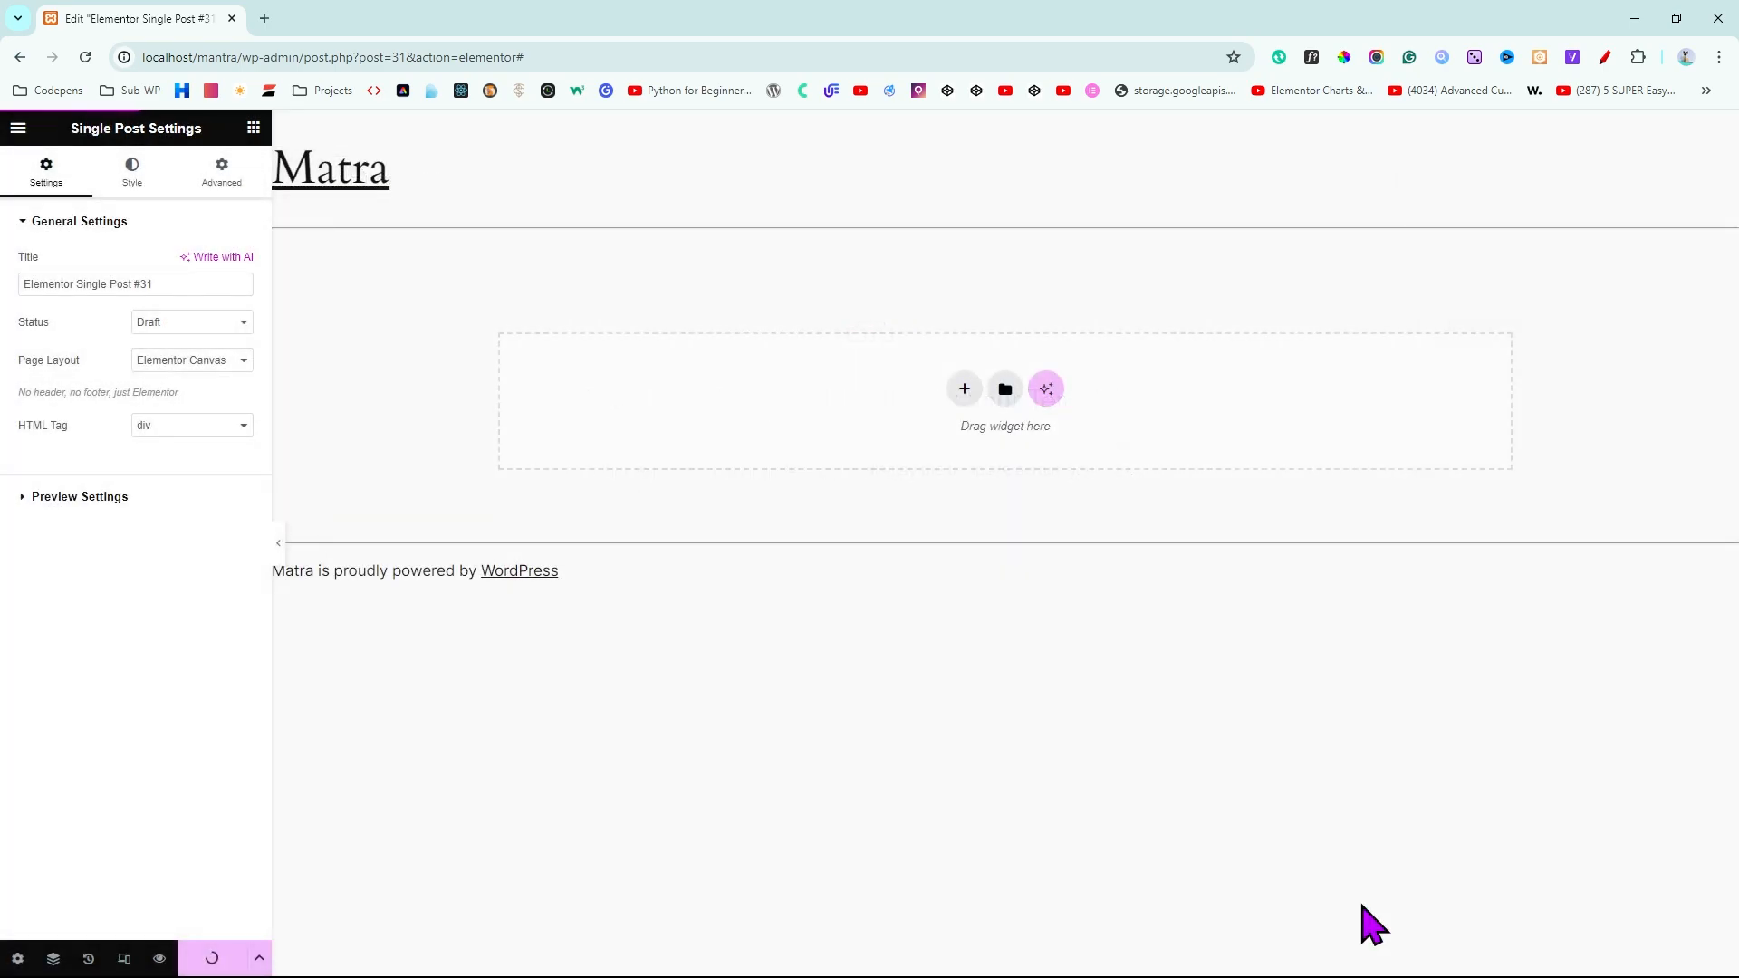
left_click(85, 57)
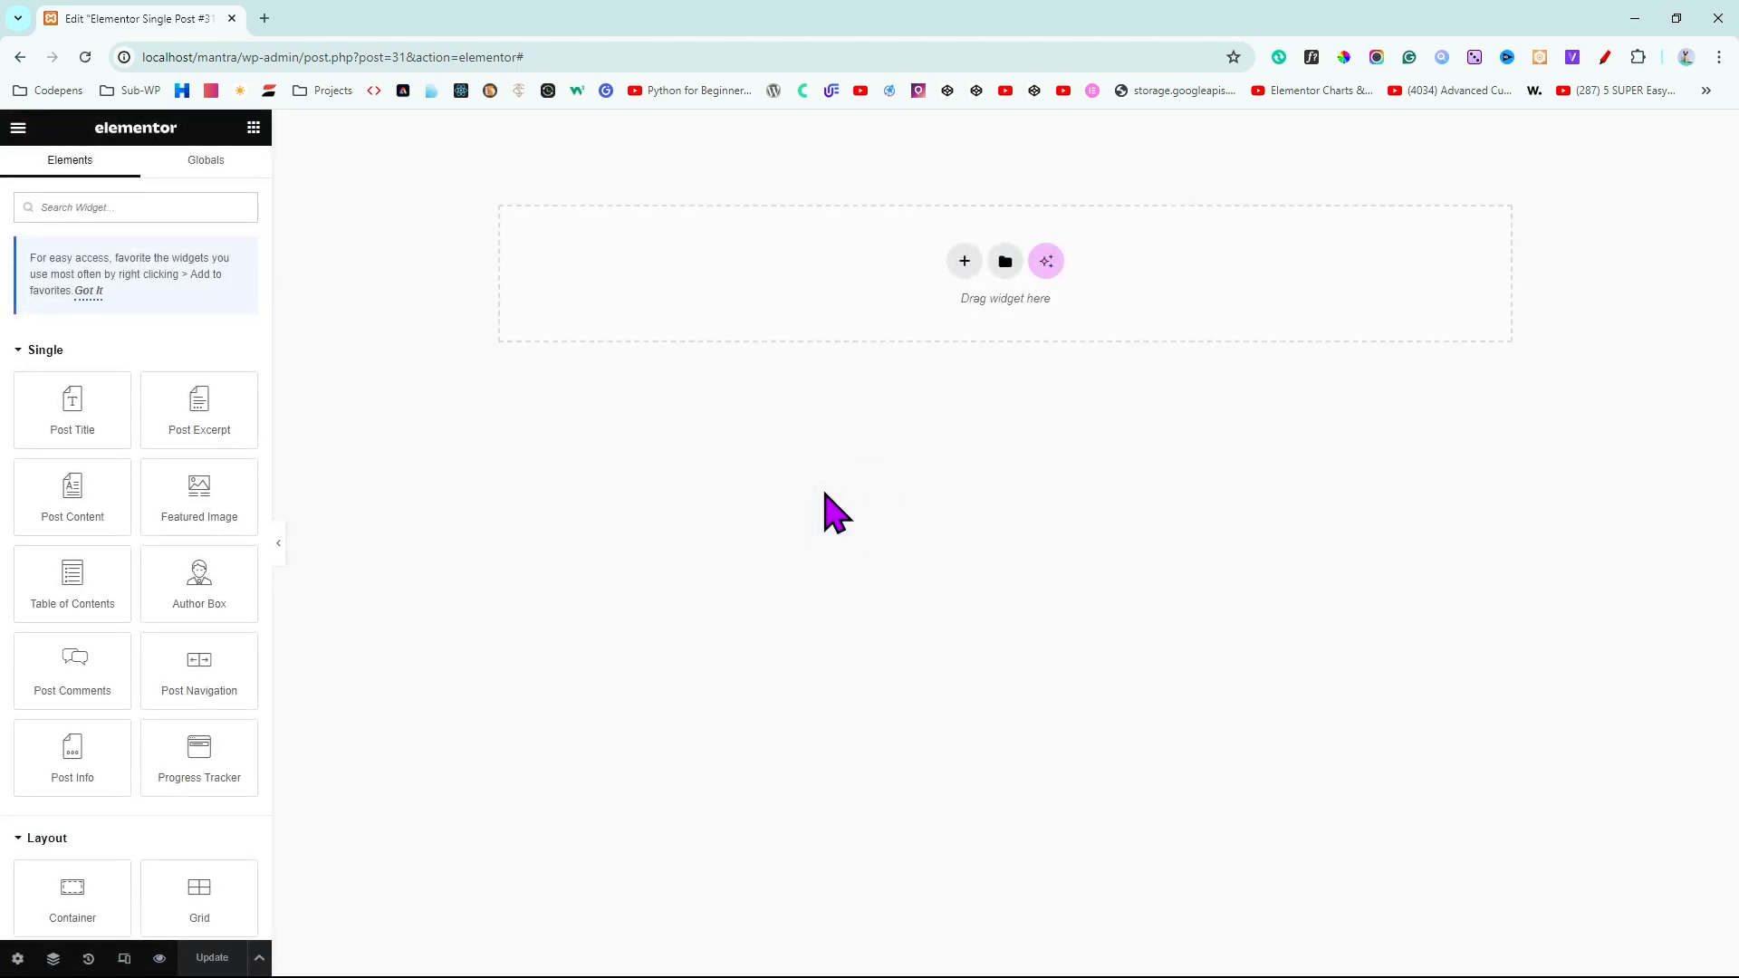
Add a Flexbox container with a two-column structure, a narrow first column and a wide second column
left_click(964, 262)
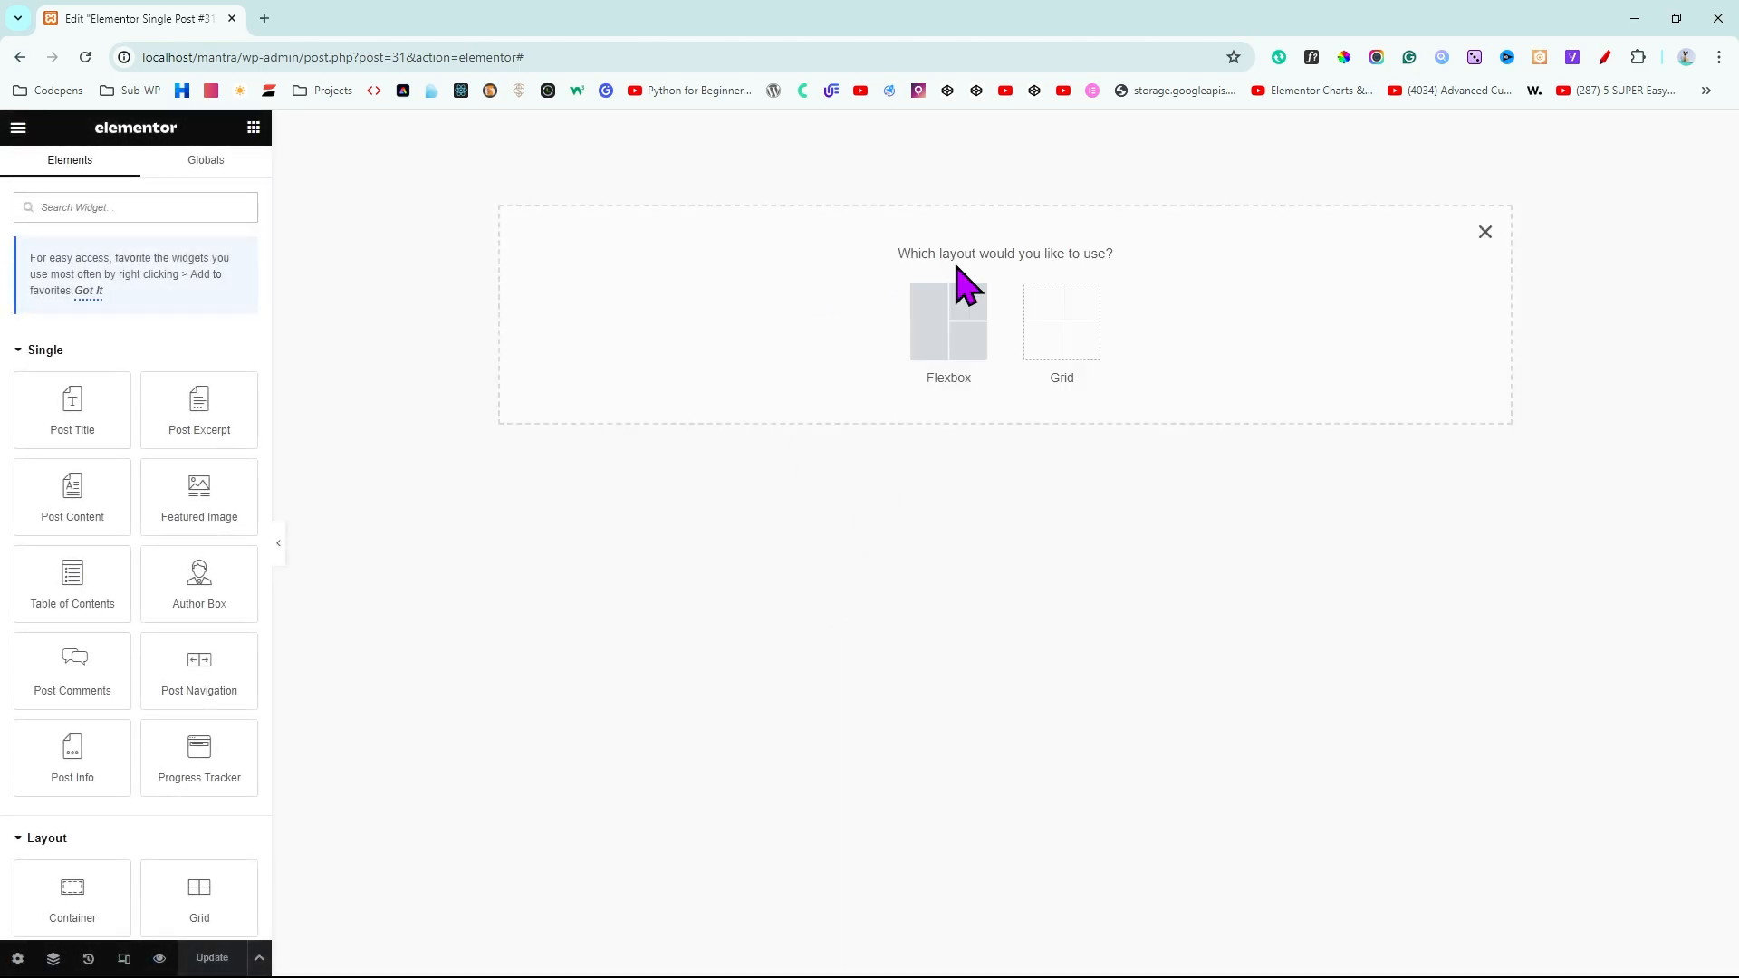
left_click(940, 356)
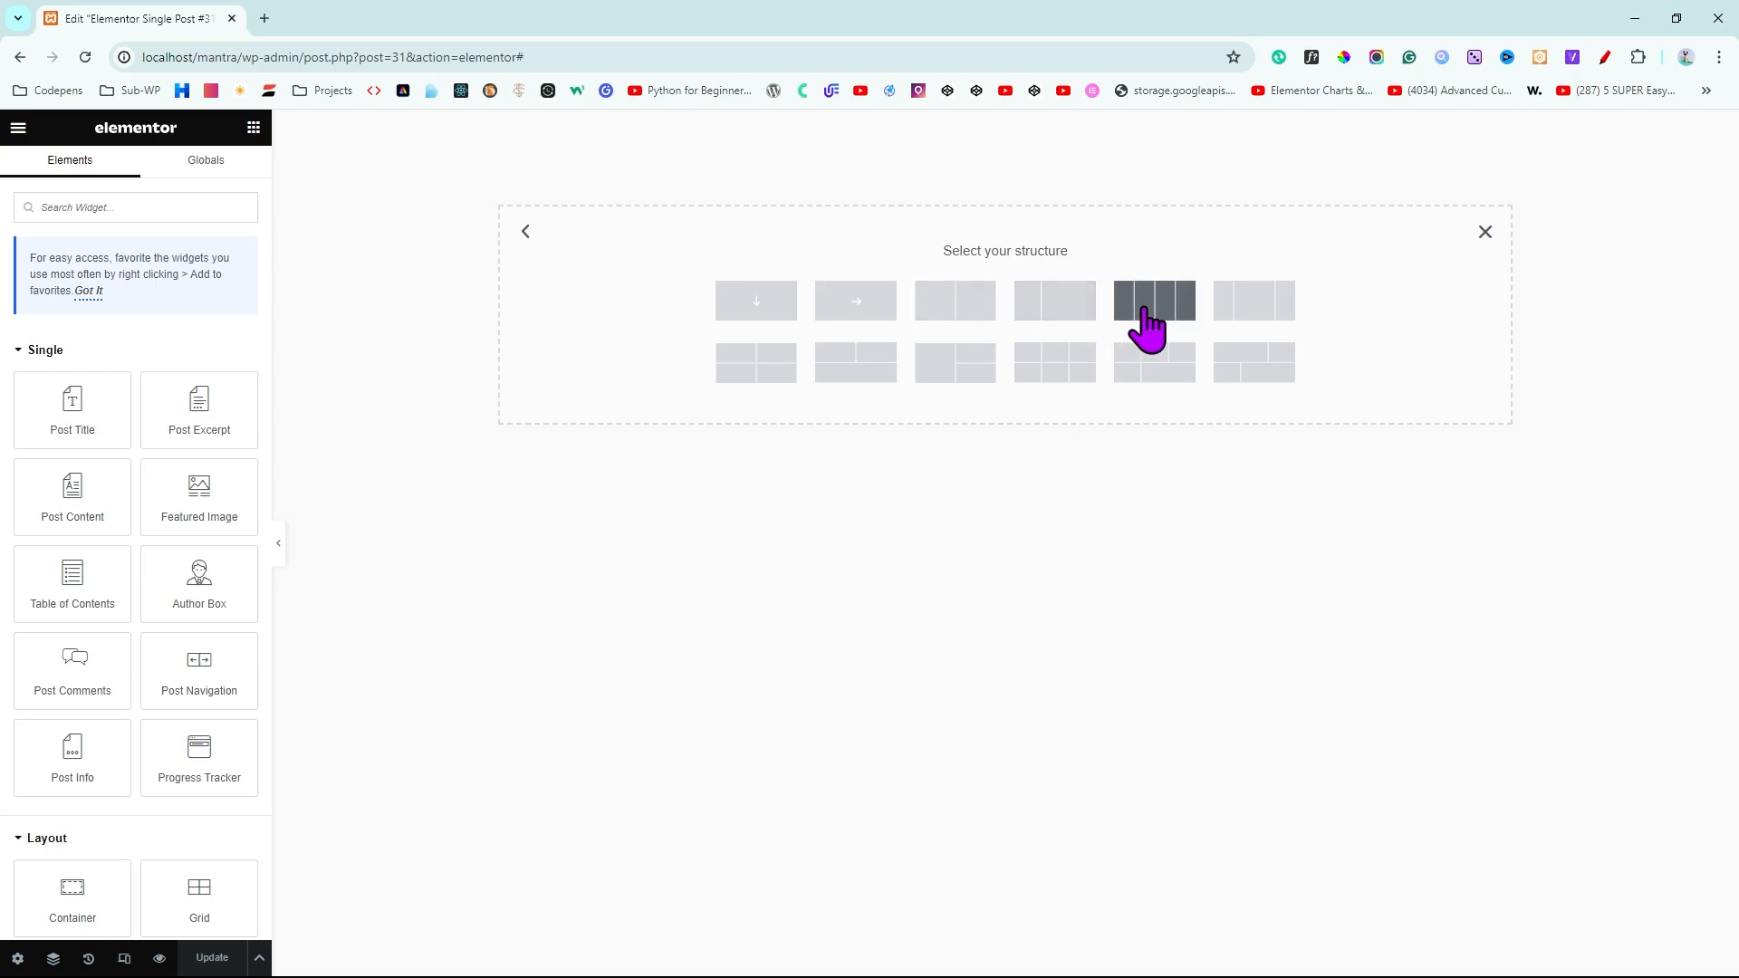
left_click(1054, 306)
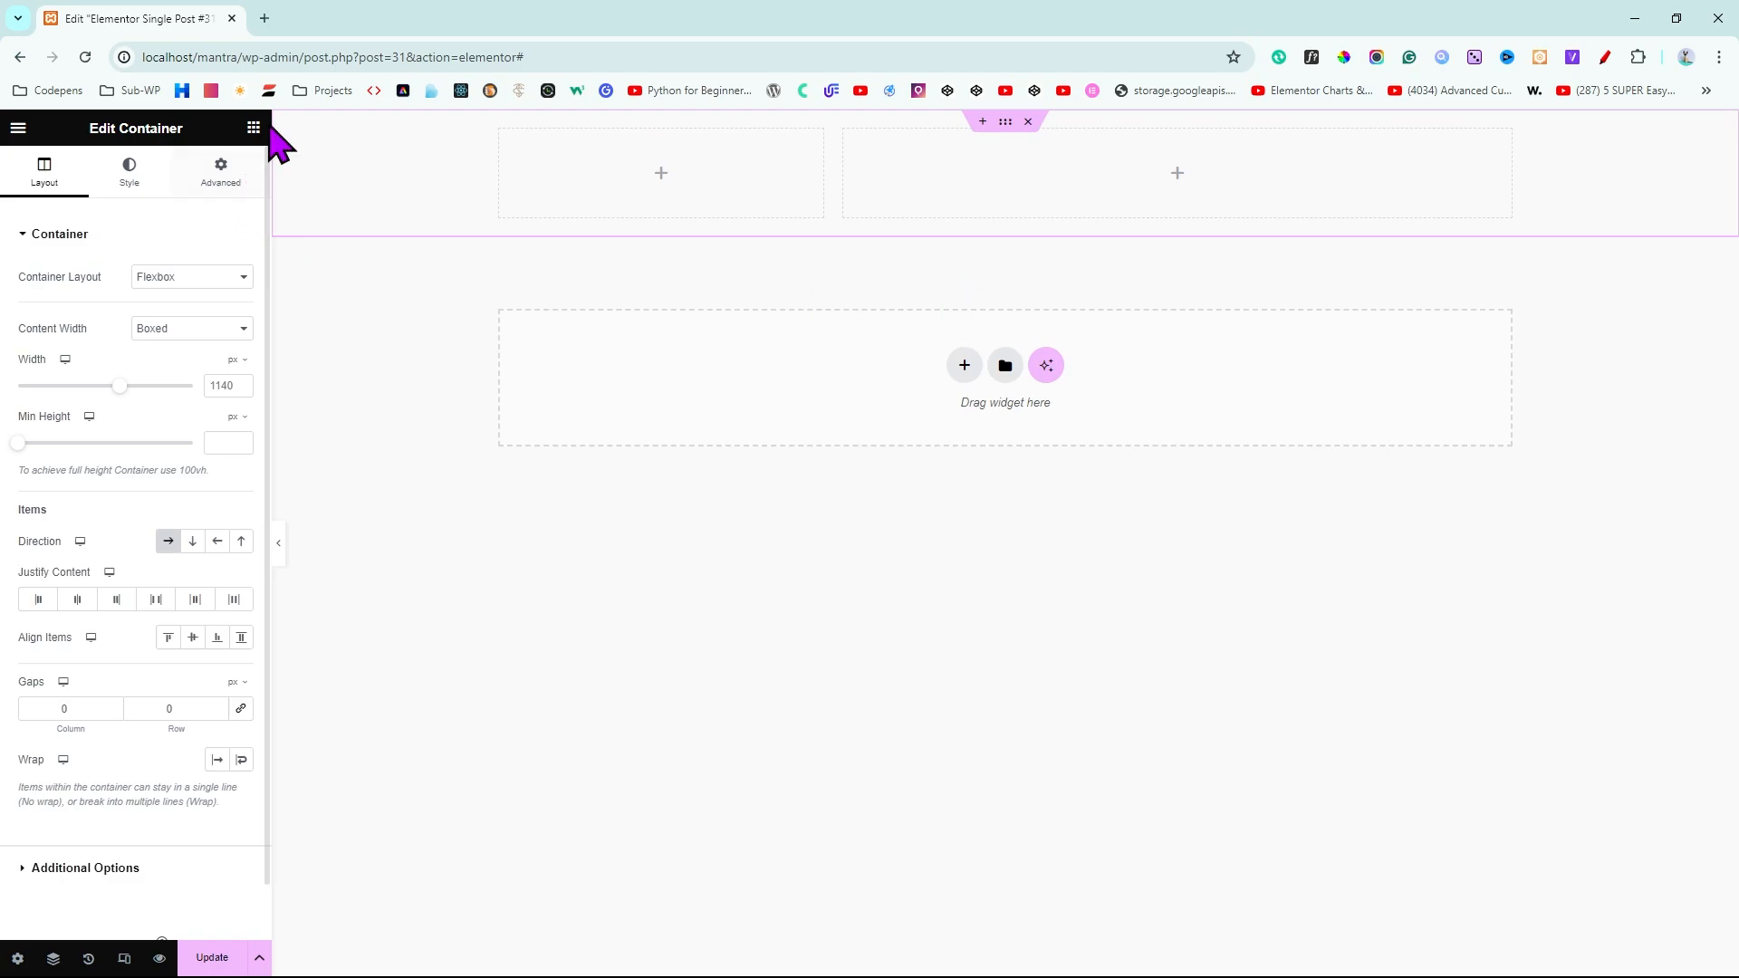
Place a Post Title widget in the wide column and a Post Content widget below it
left_click(254, 127)
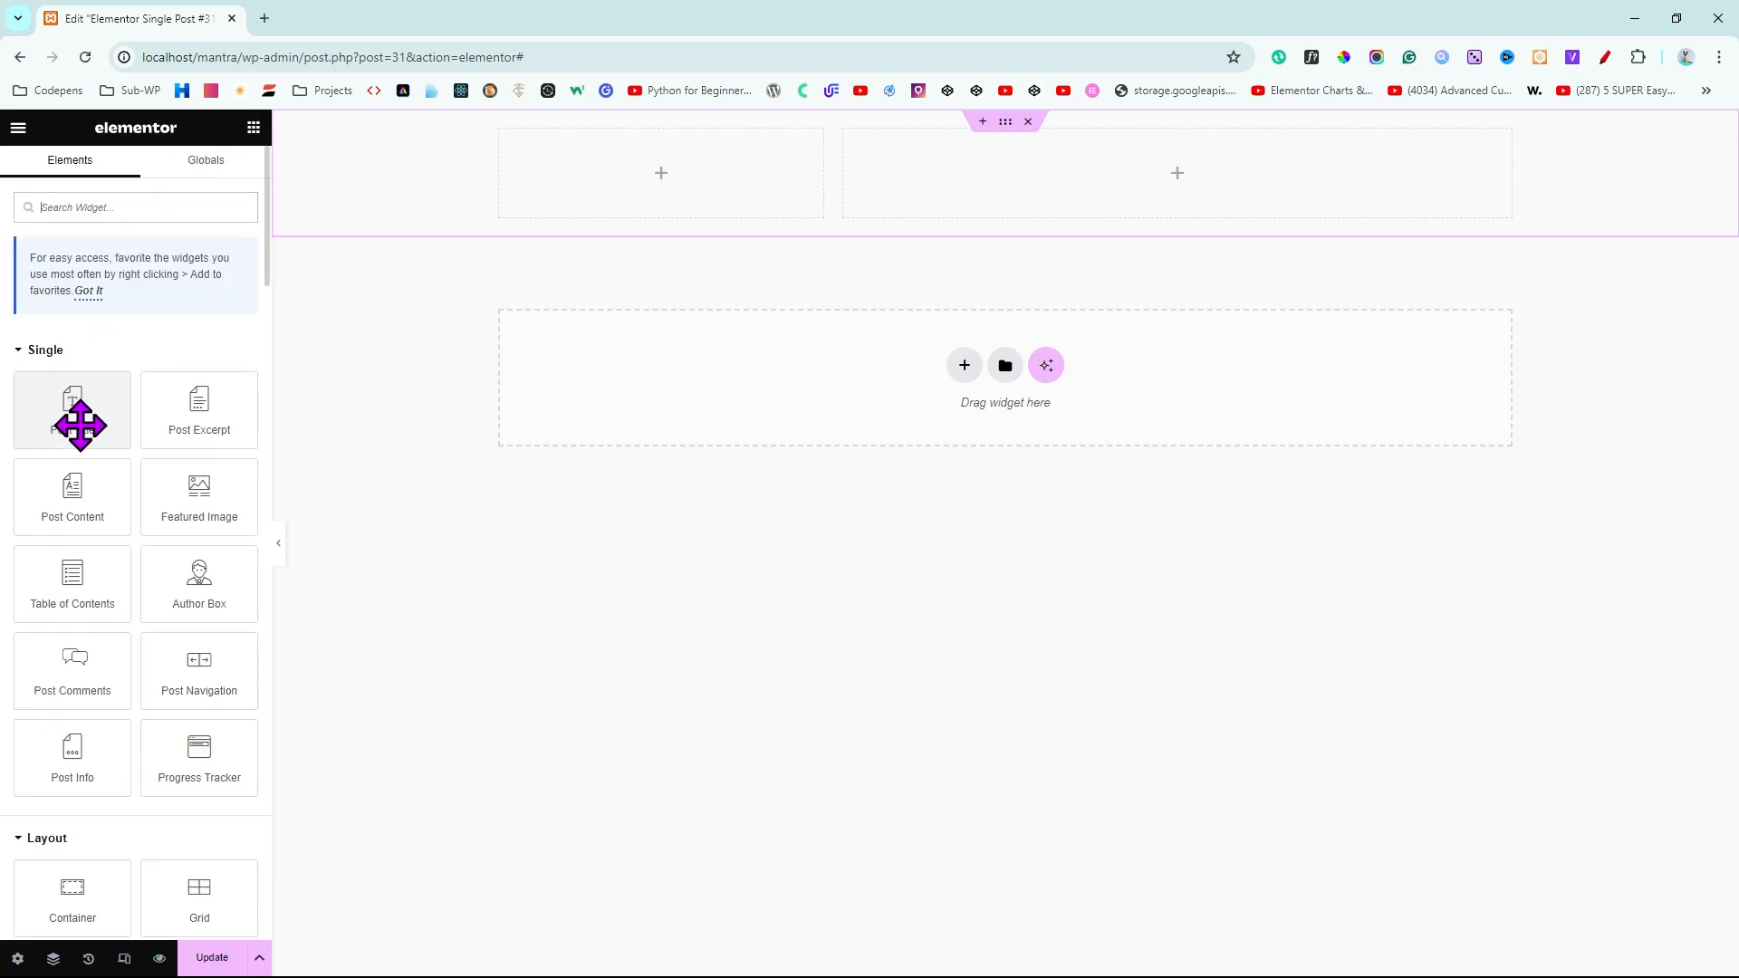
left_click_drag(80, 425, 968, 178)
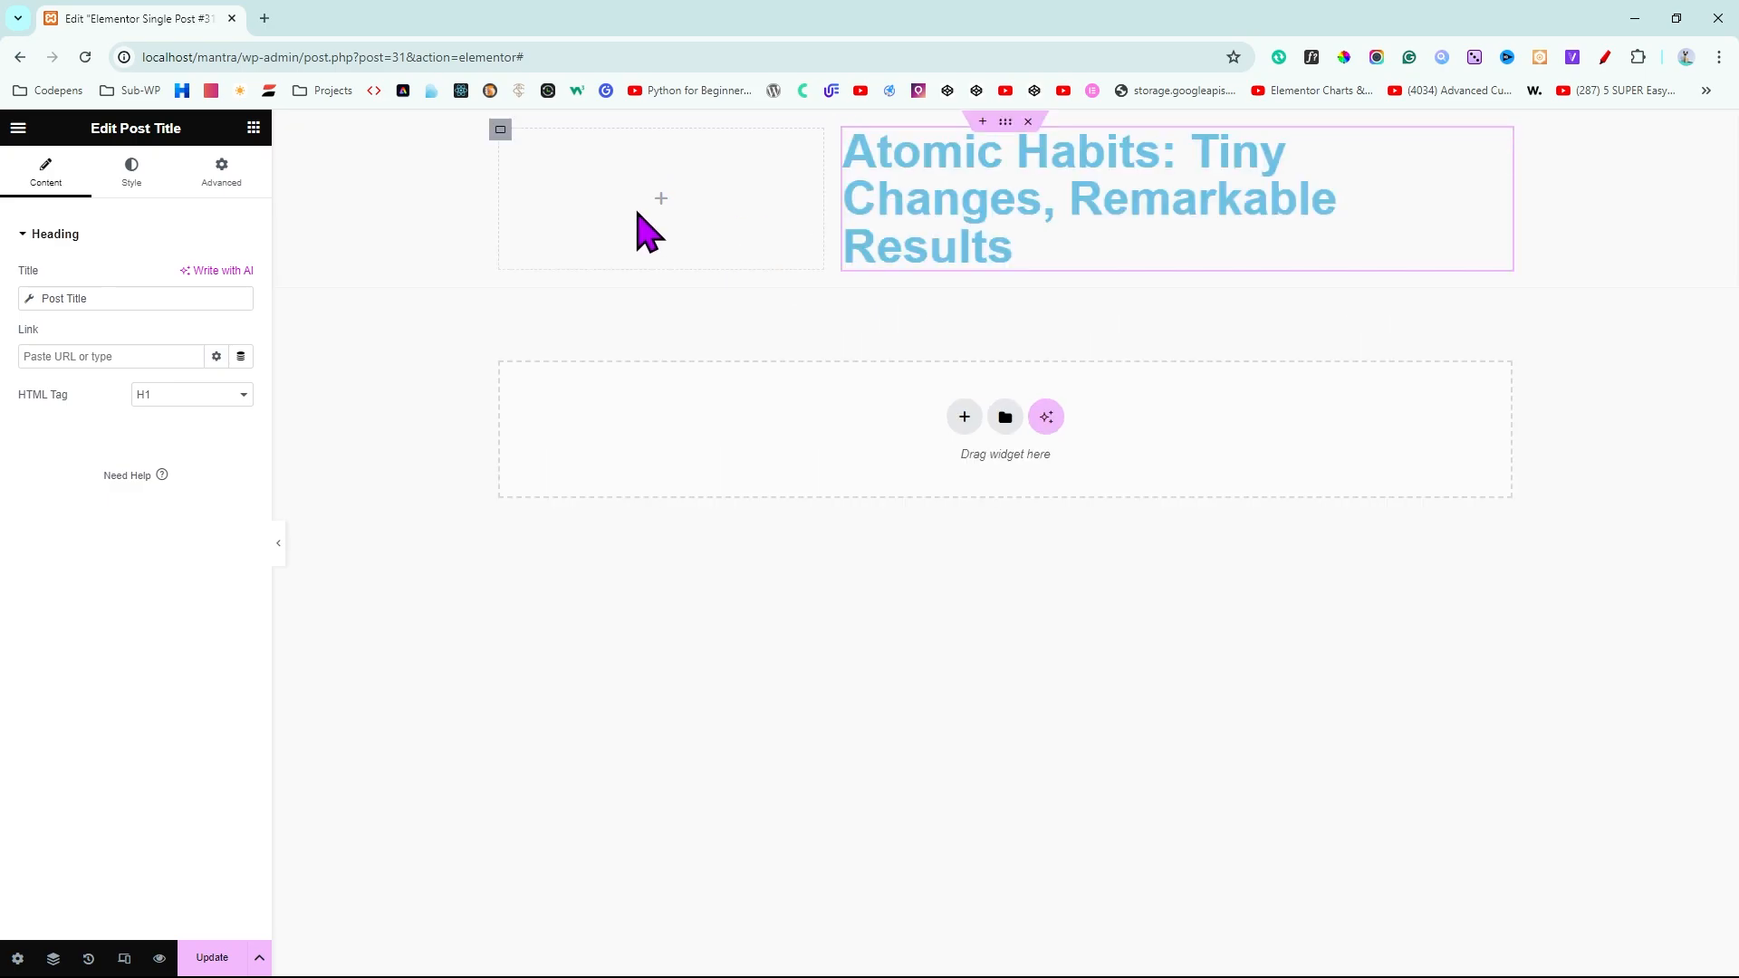
left_click(254, 127)
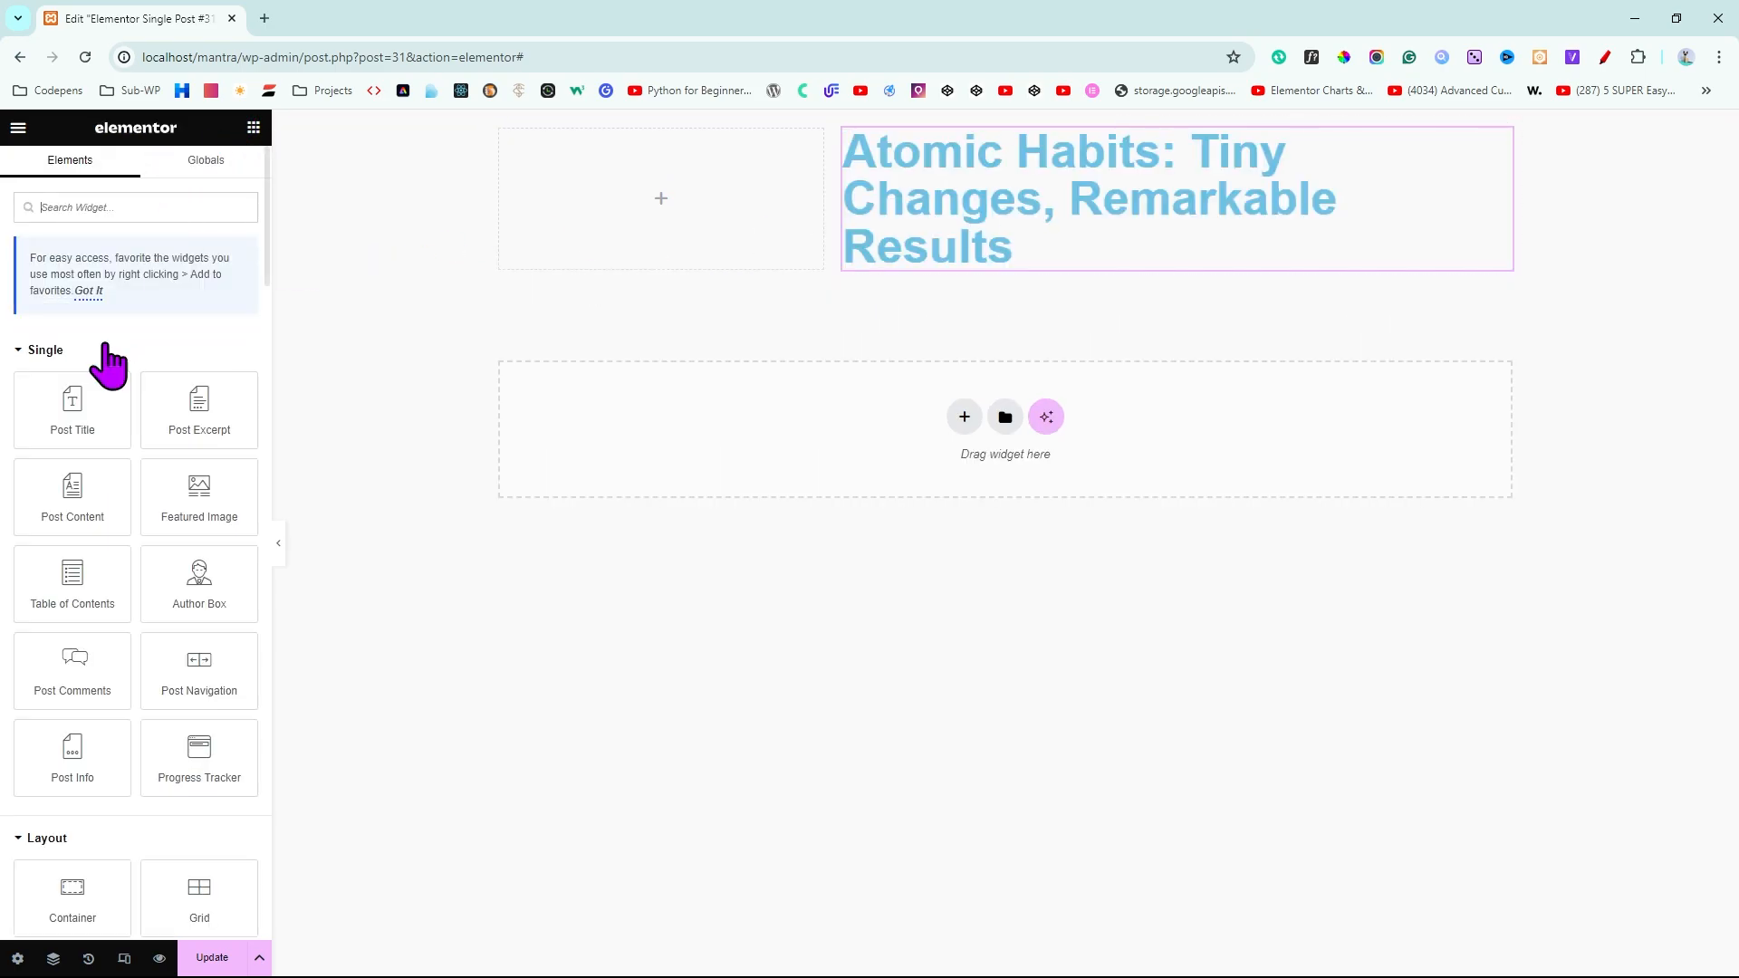
left_click_drag(67, 490, 994, 263)
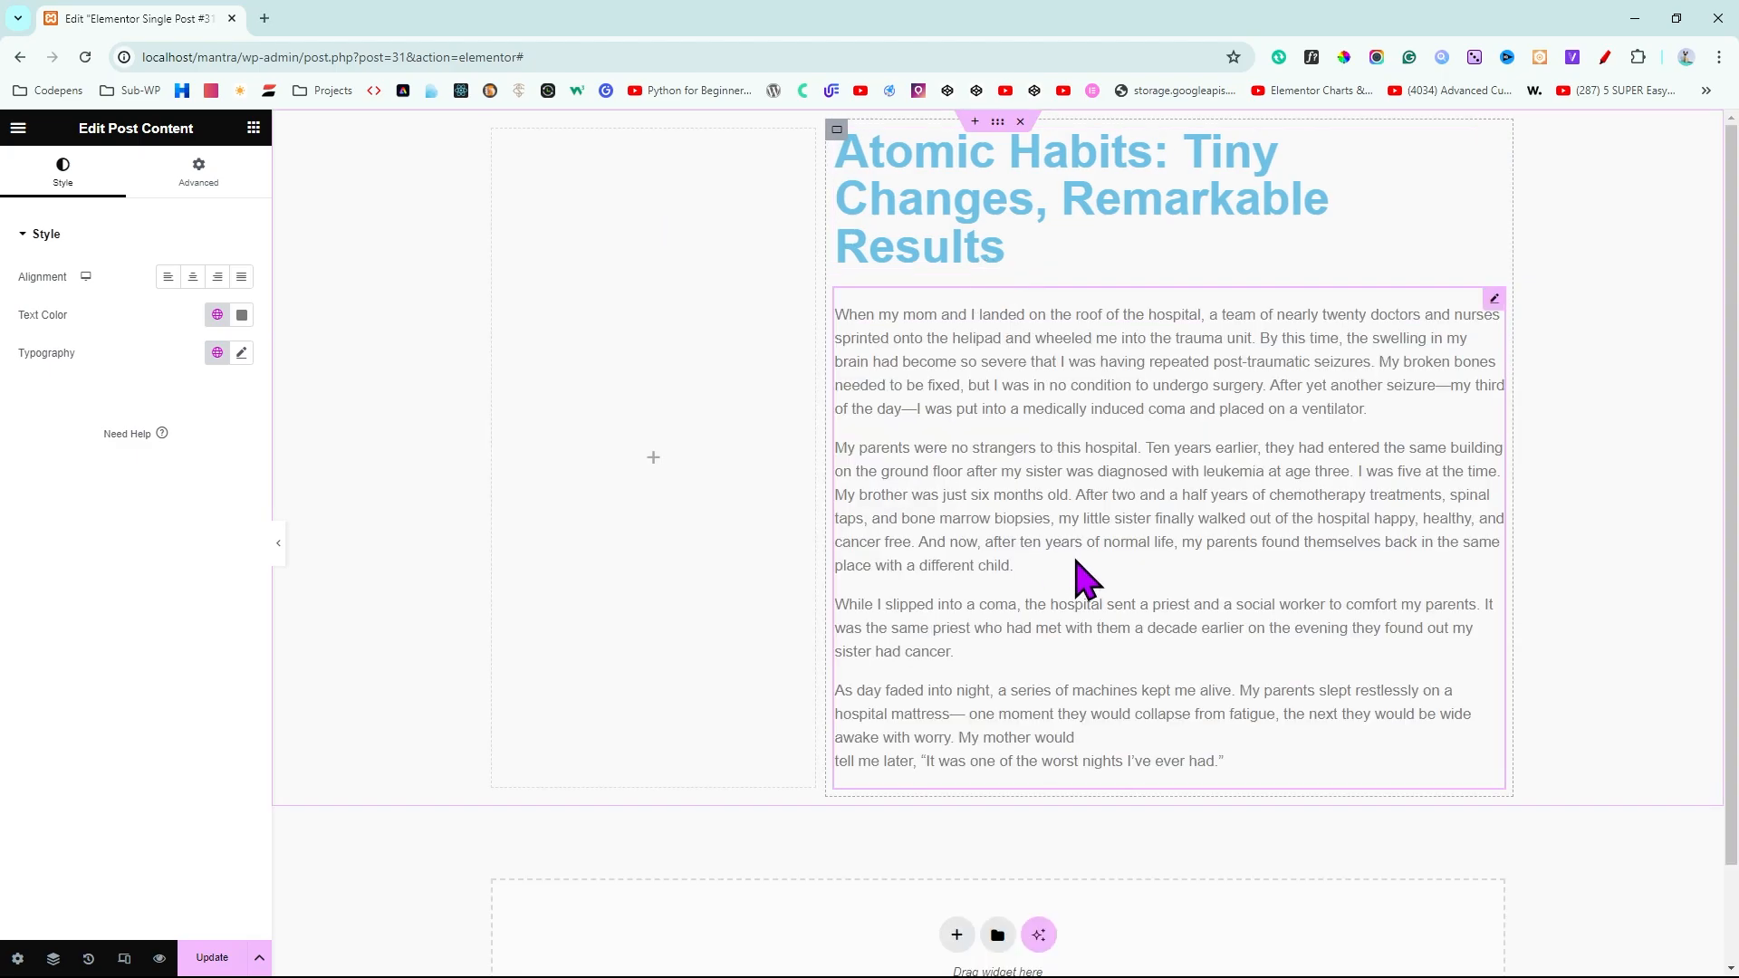
Insert a Featured Image widget between the post title and the post content in the wide column
left_click(253, 128)
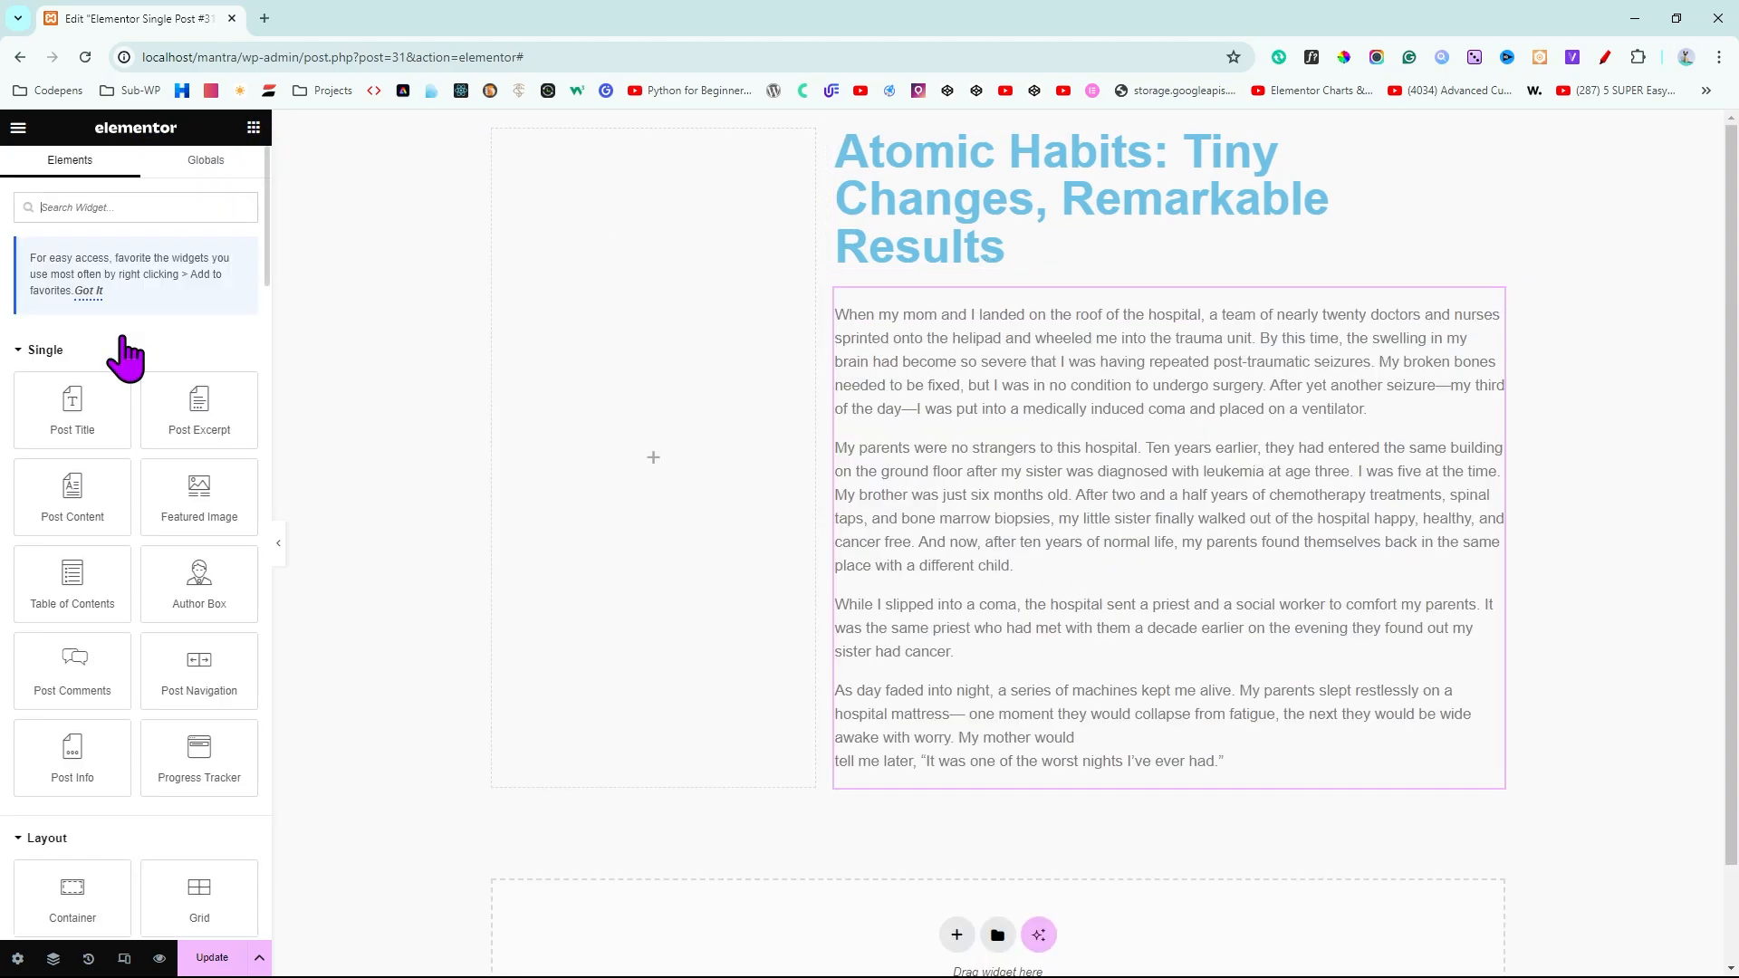
left_click_drag(186, 514, 919, 246)
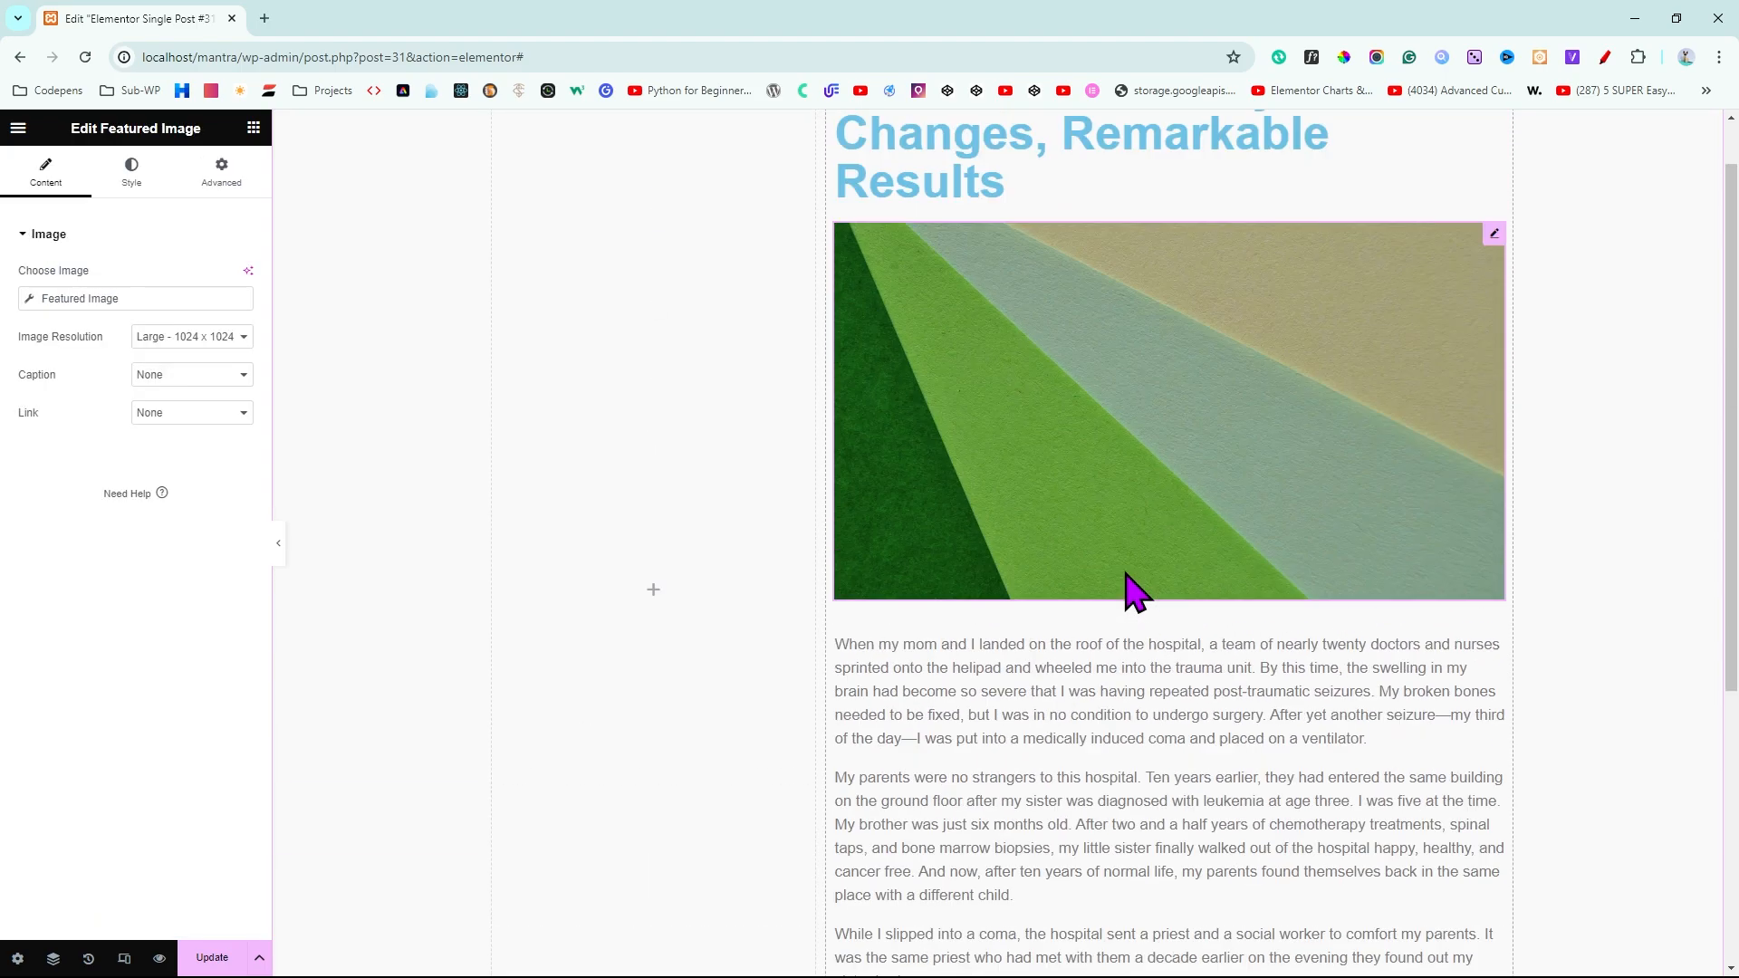
scroll(1135, 593, "up", 1)
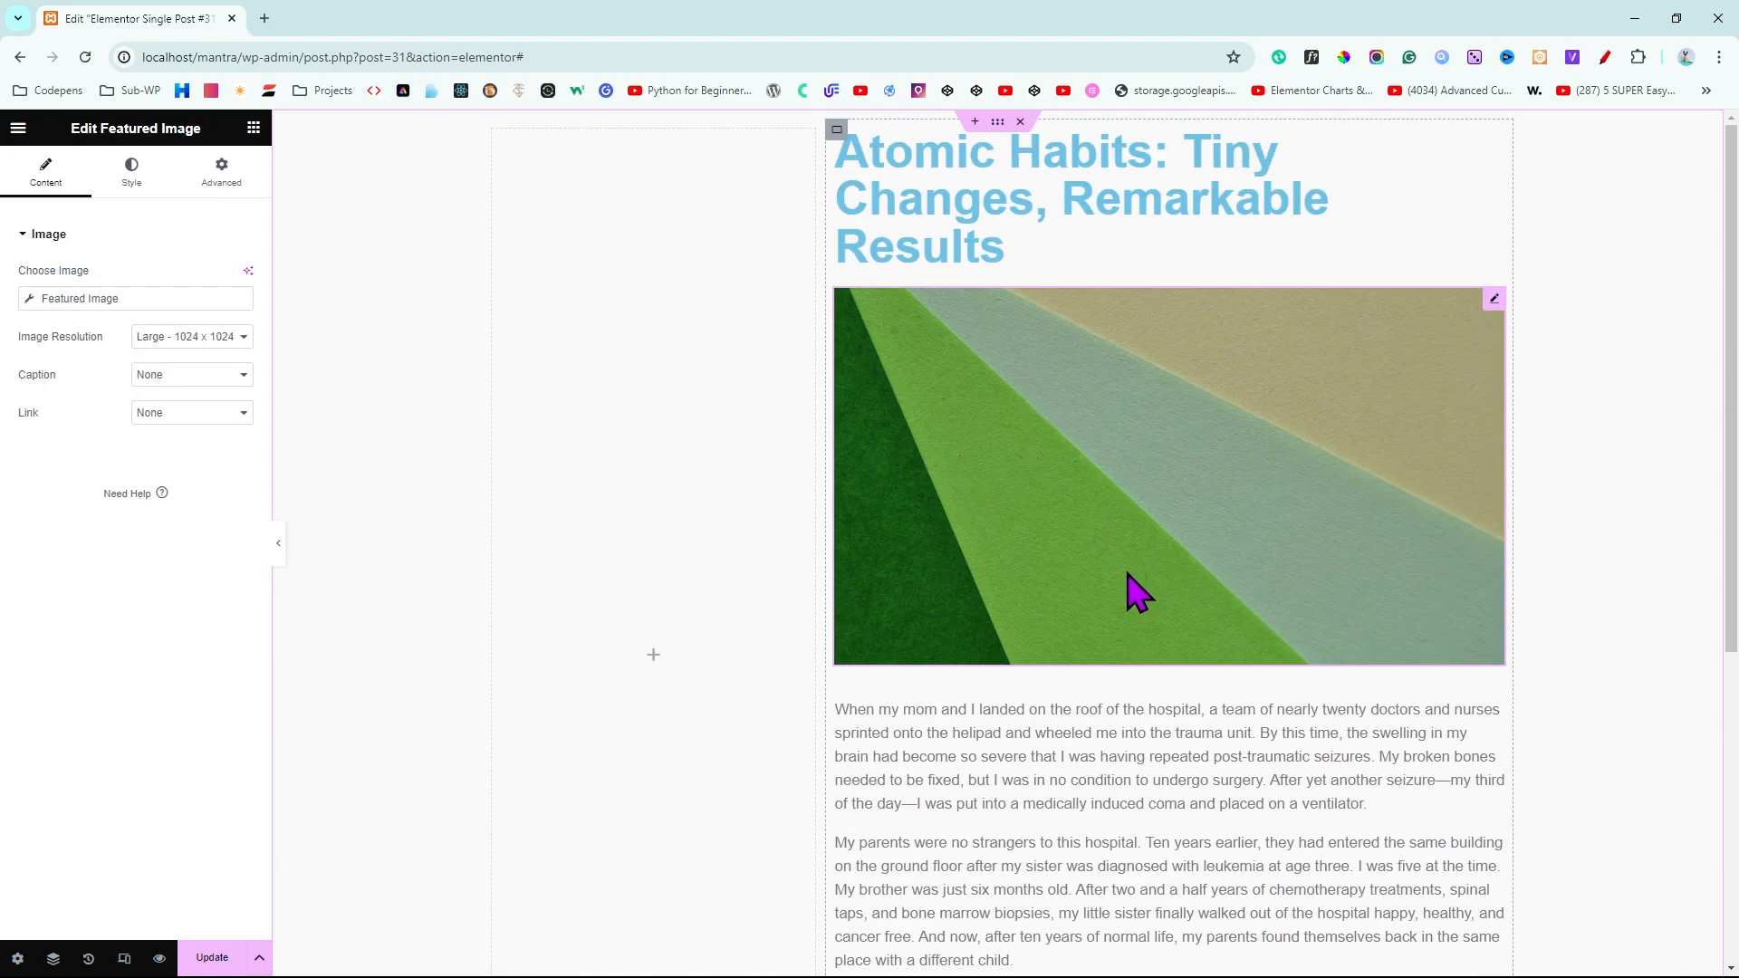
Examine the settings of the Post Title, Featured Image and Post Content widgets and review the template's layout
left_click(1498, 161)
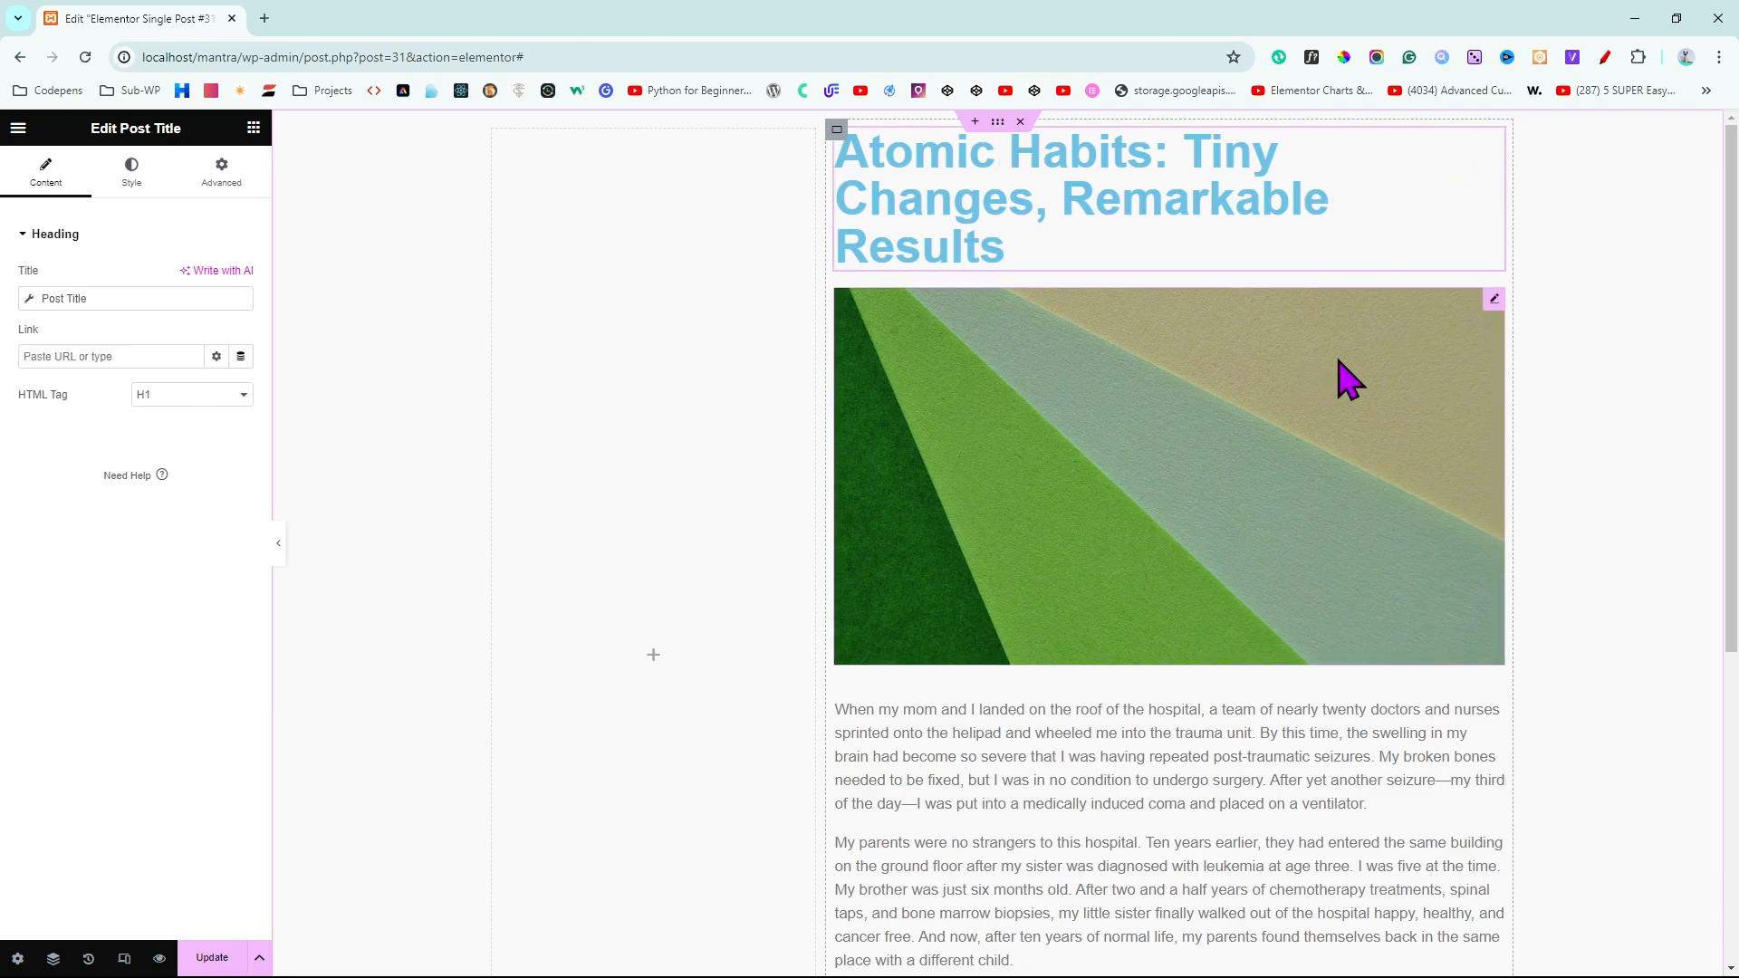
left_click(1492, 306)
scroll(1317, 566, "down", 2)
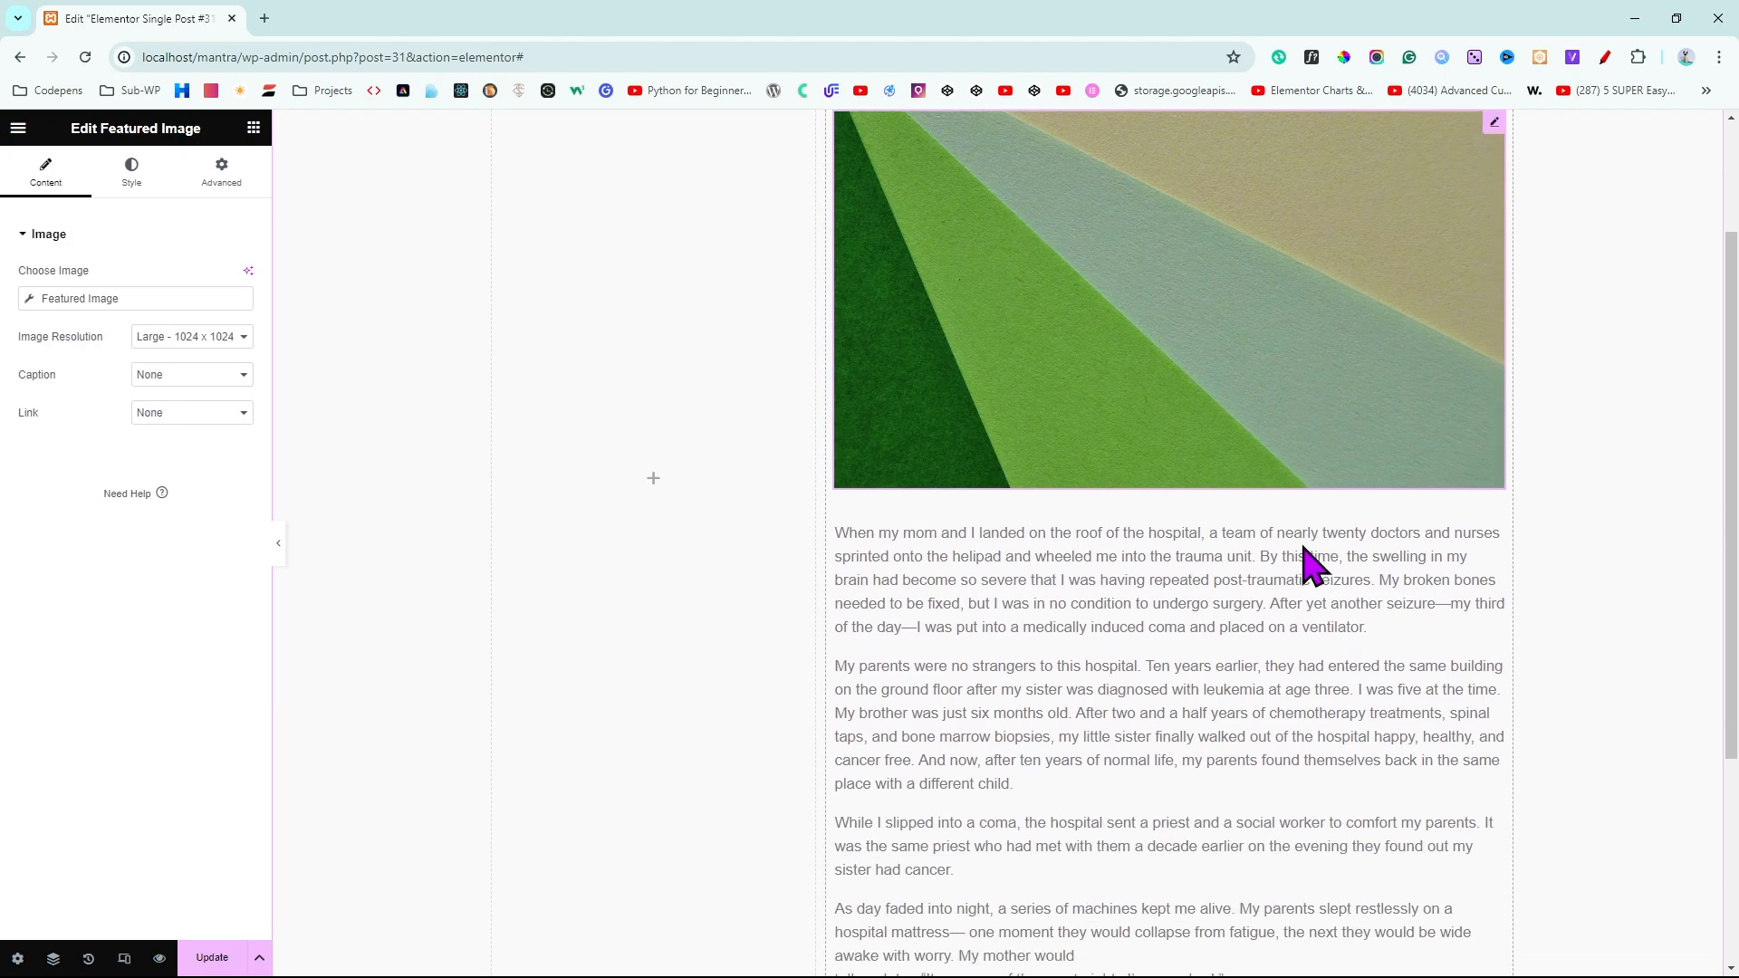
left_click(1495, 509)
scroll(1367, 621, "up", 1)
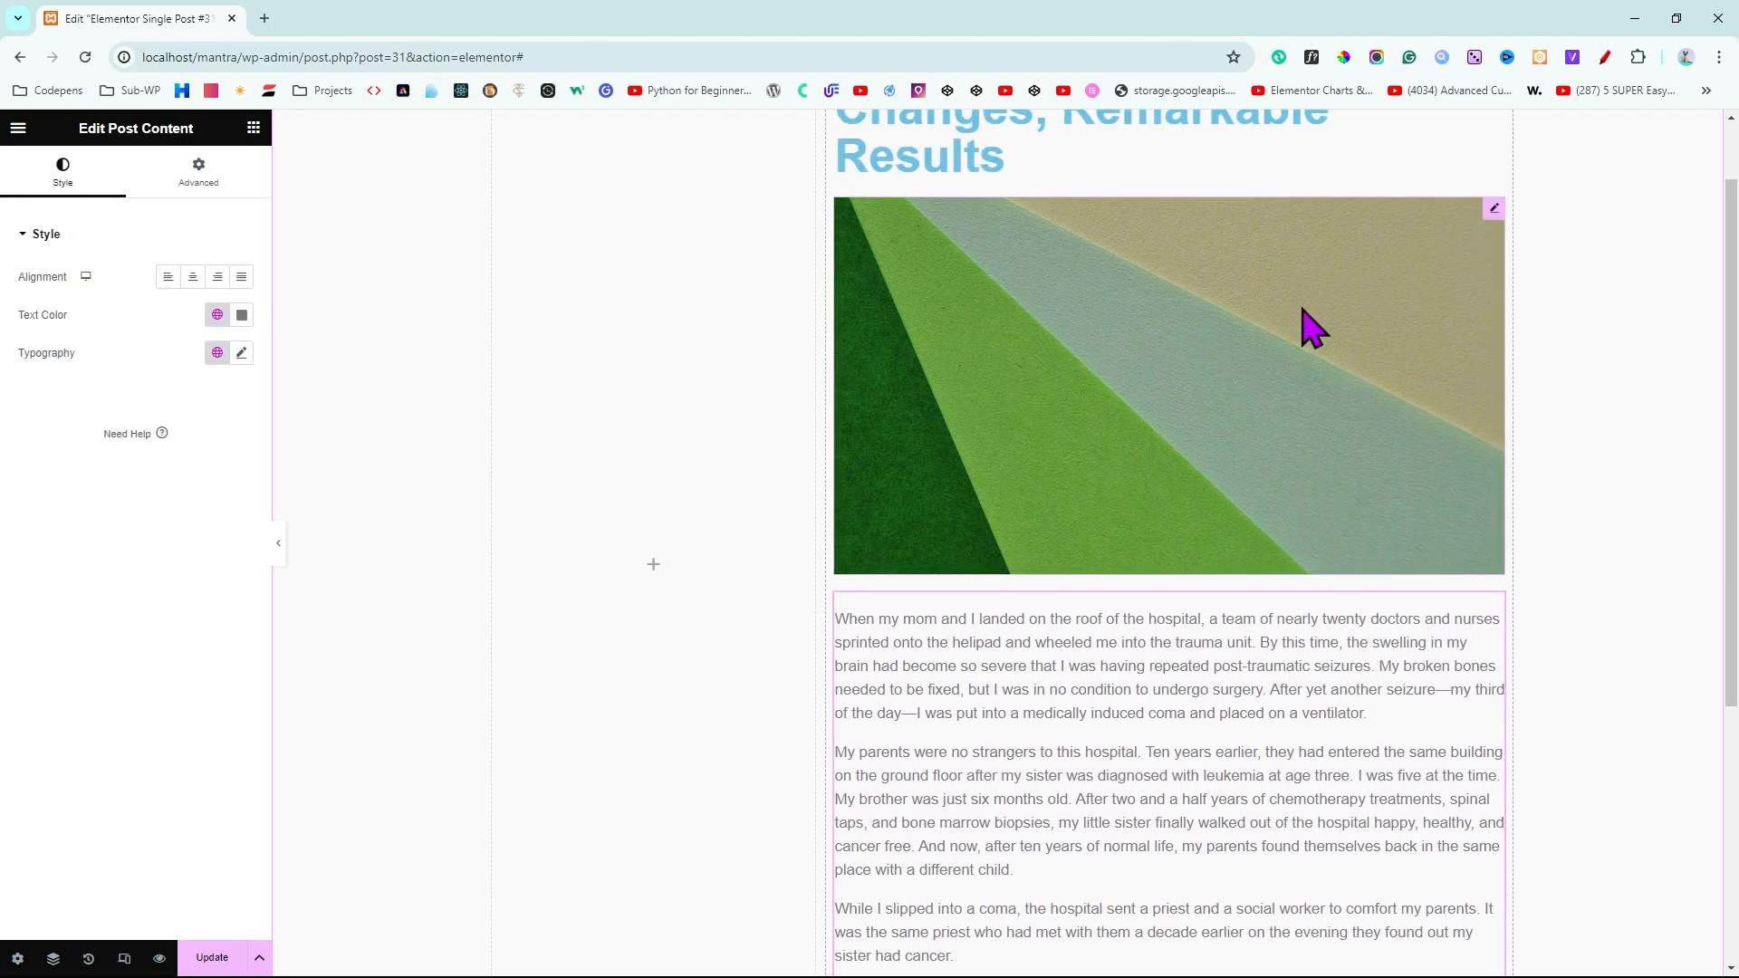
scroll(1313, 327, "up", 1)
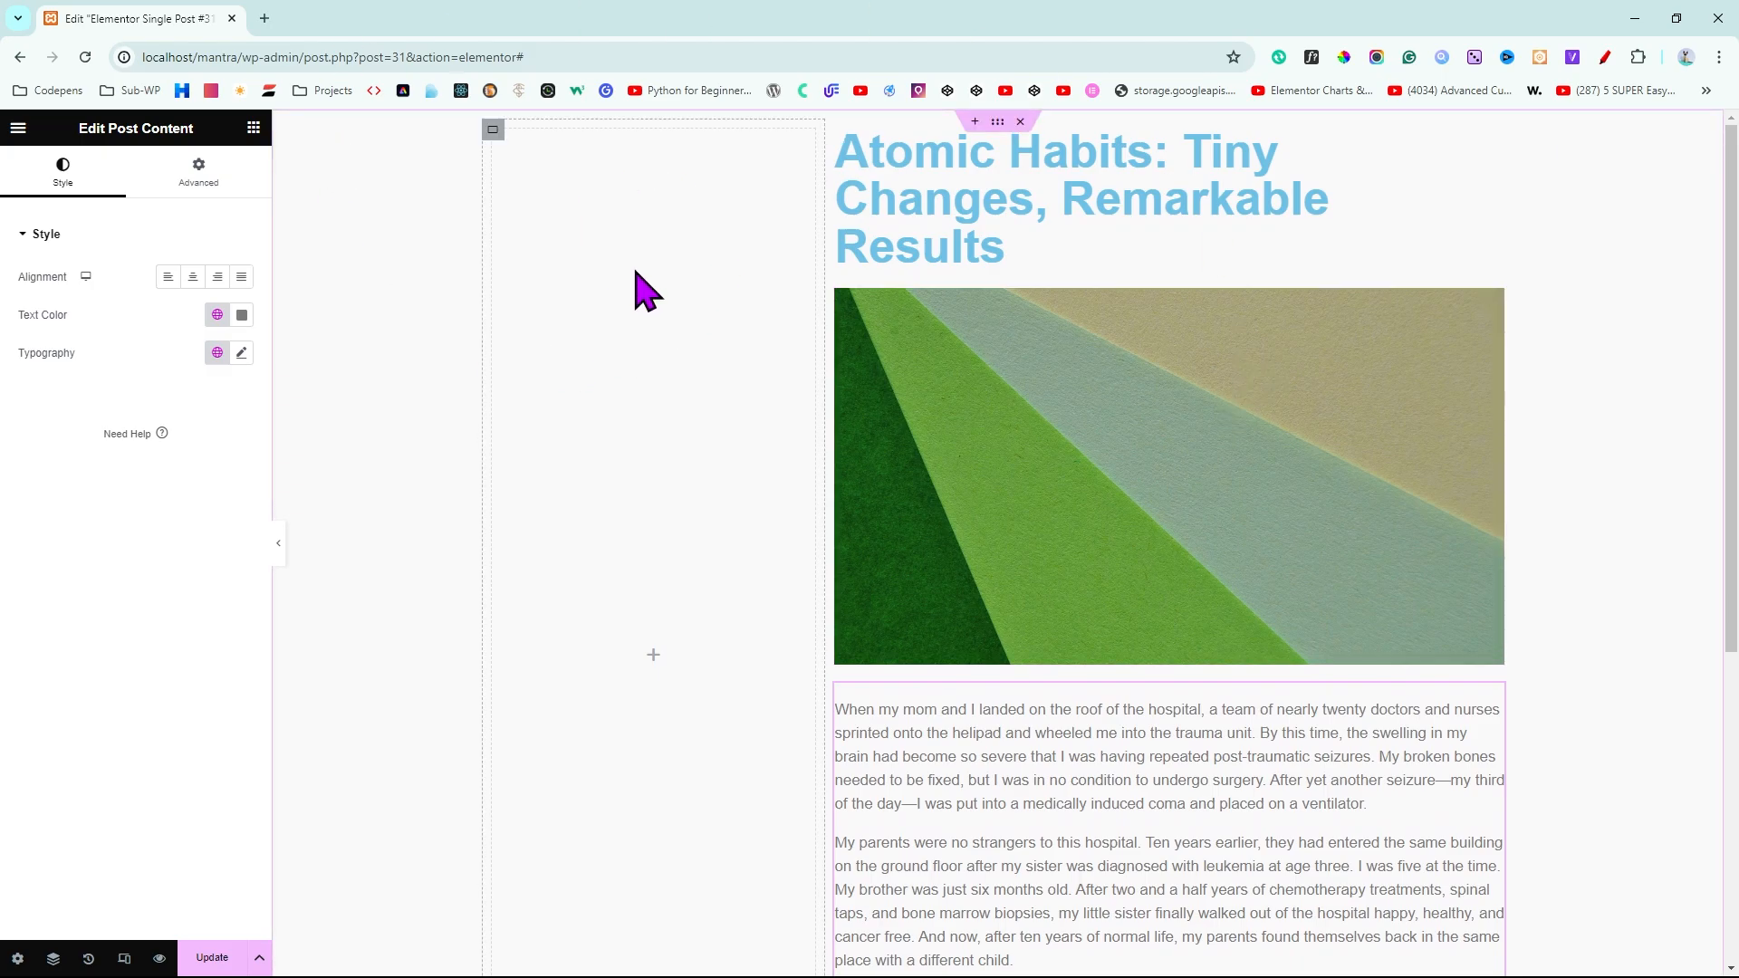
scroll(1099, 398, "down", 2)
scroll(1098, 395, "up", 2)
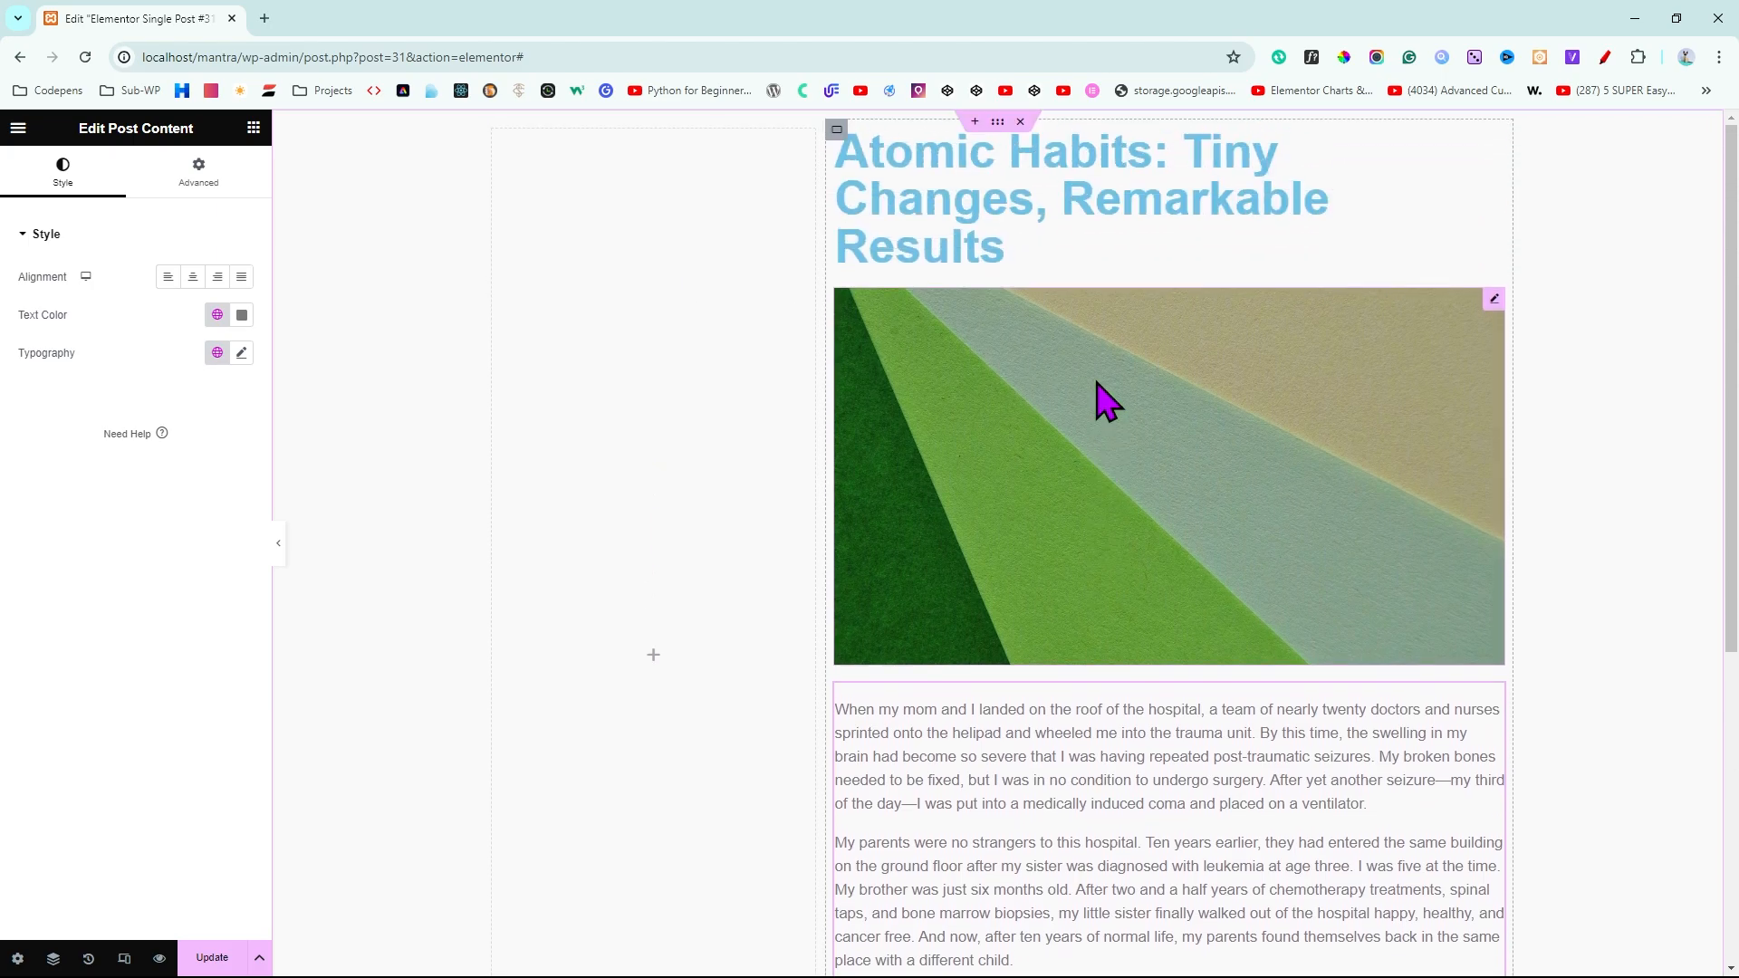
scroll(1304, 823, "down", 1)
scroll(1286, 779, "up", 1)
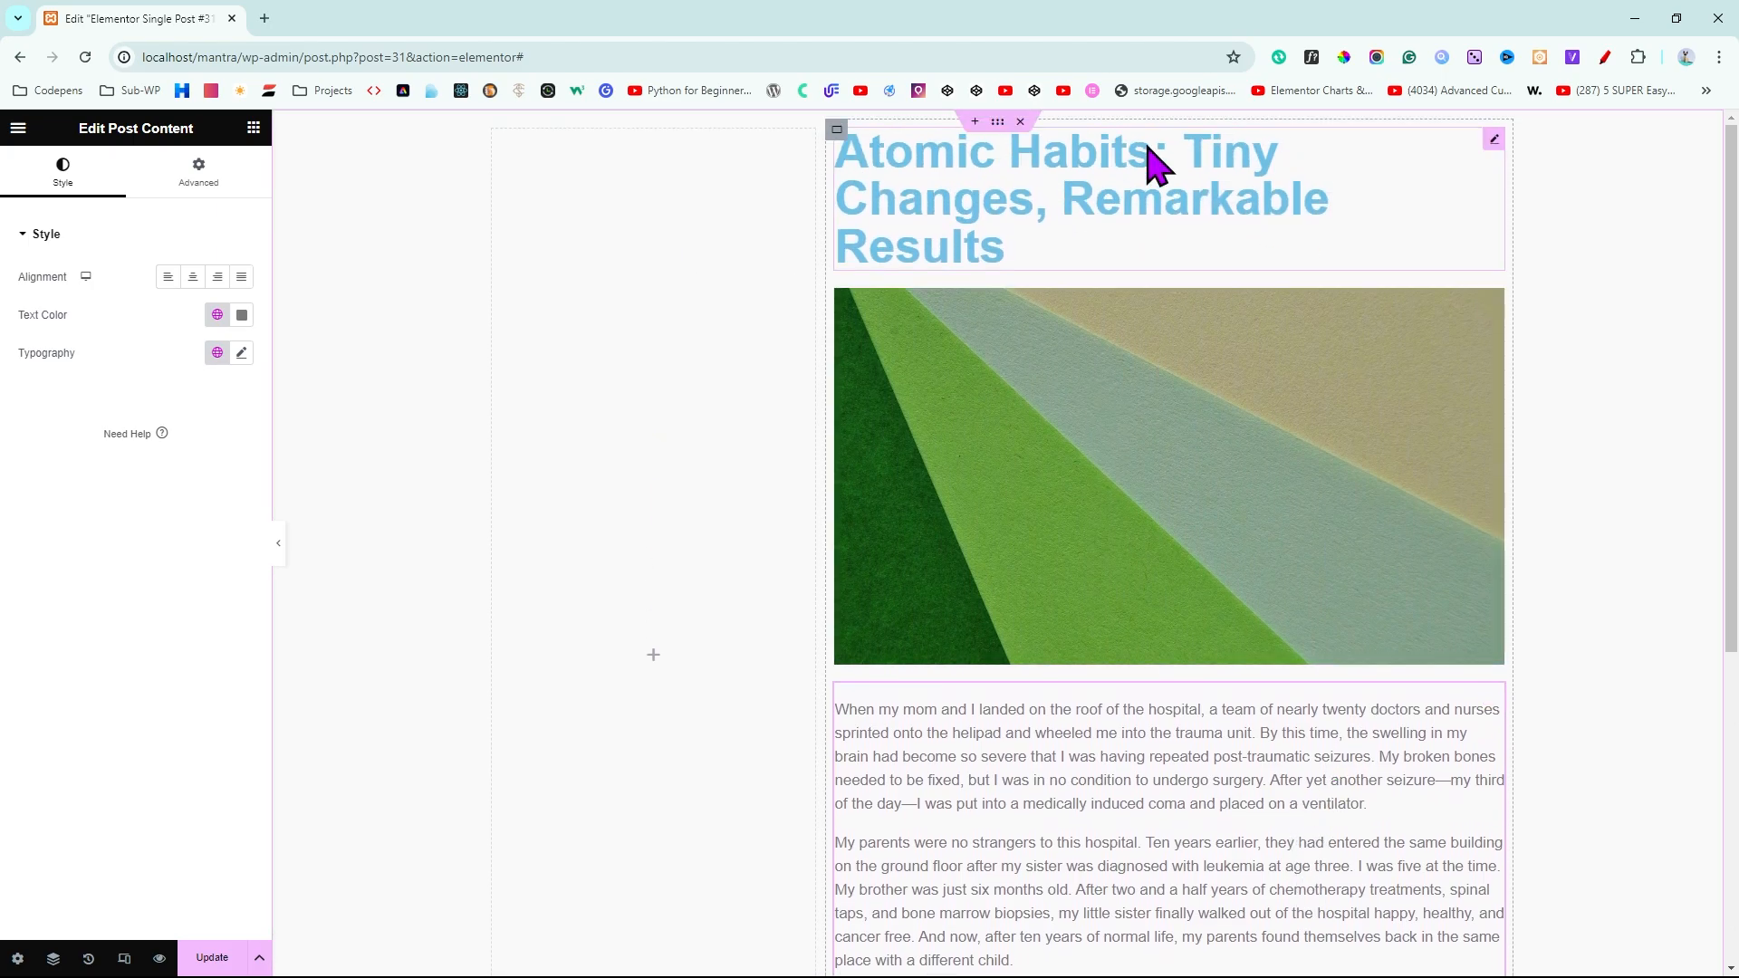
scroll(1128, 693, "down", 1)
scroll(1117, 724, "up", 1)
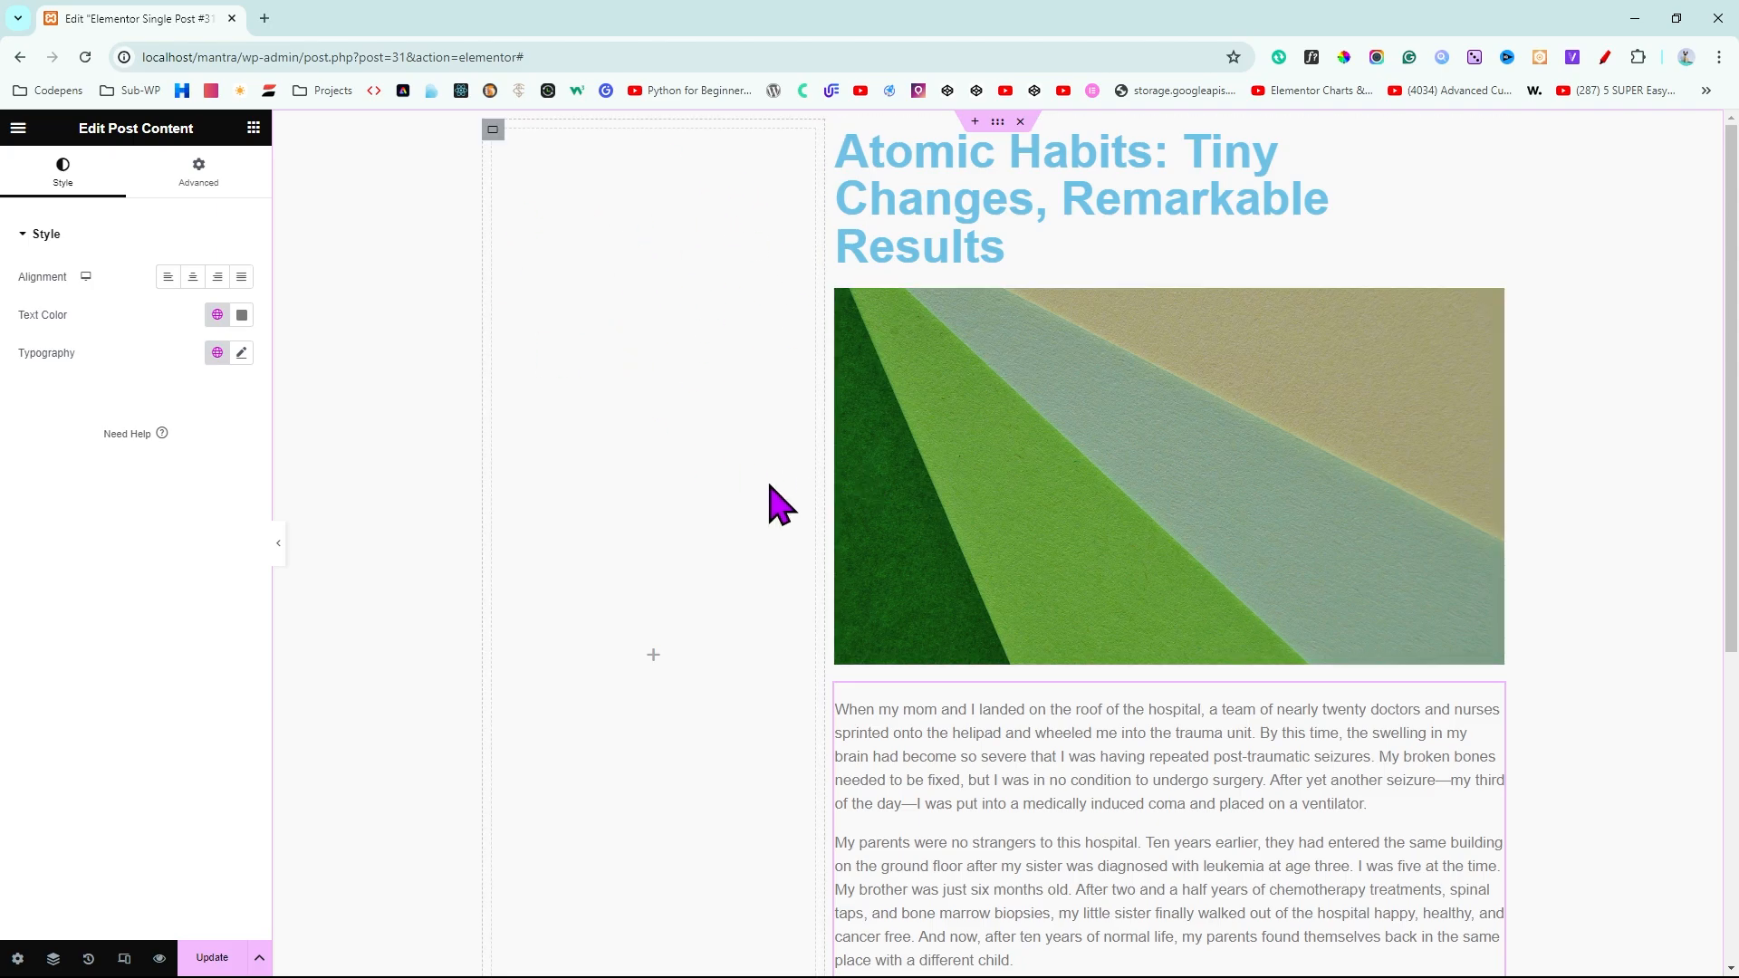
left_click(1493, 300)
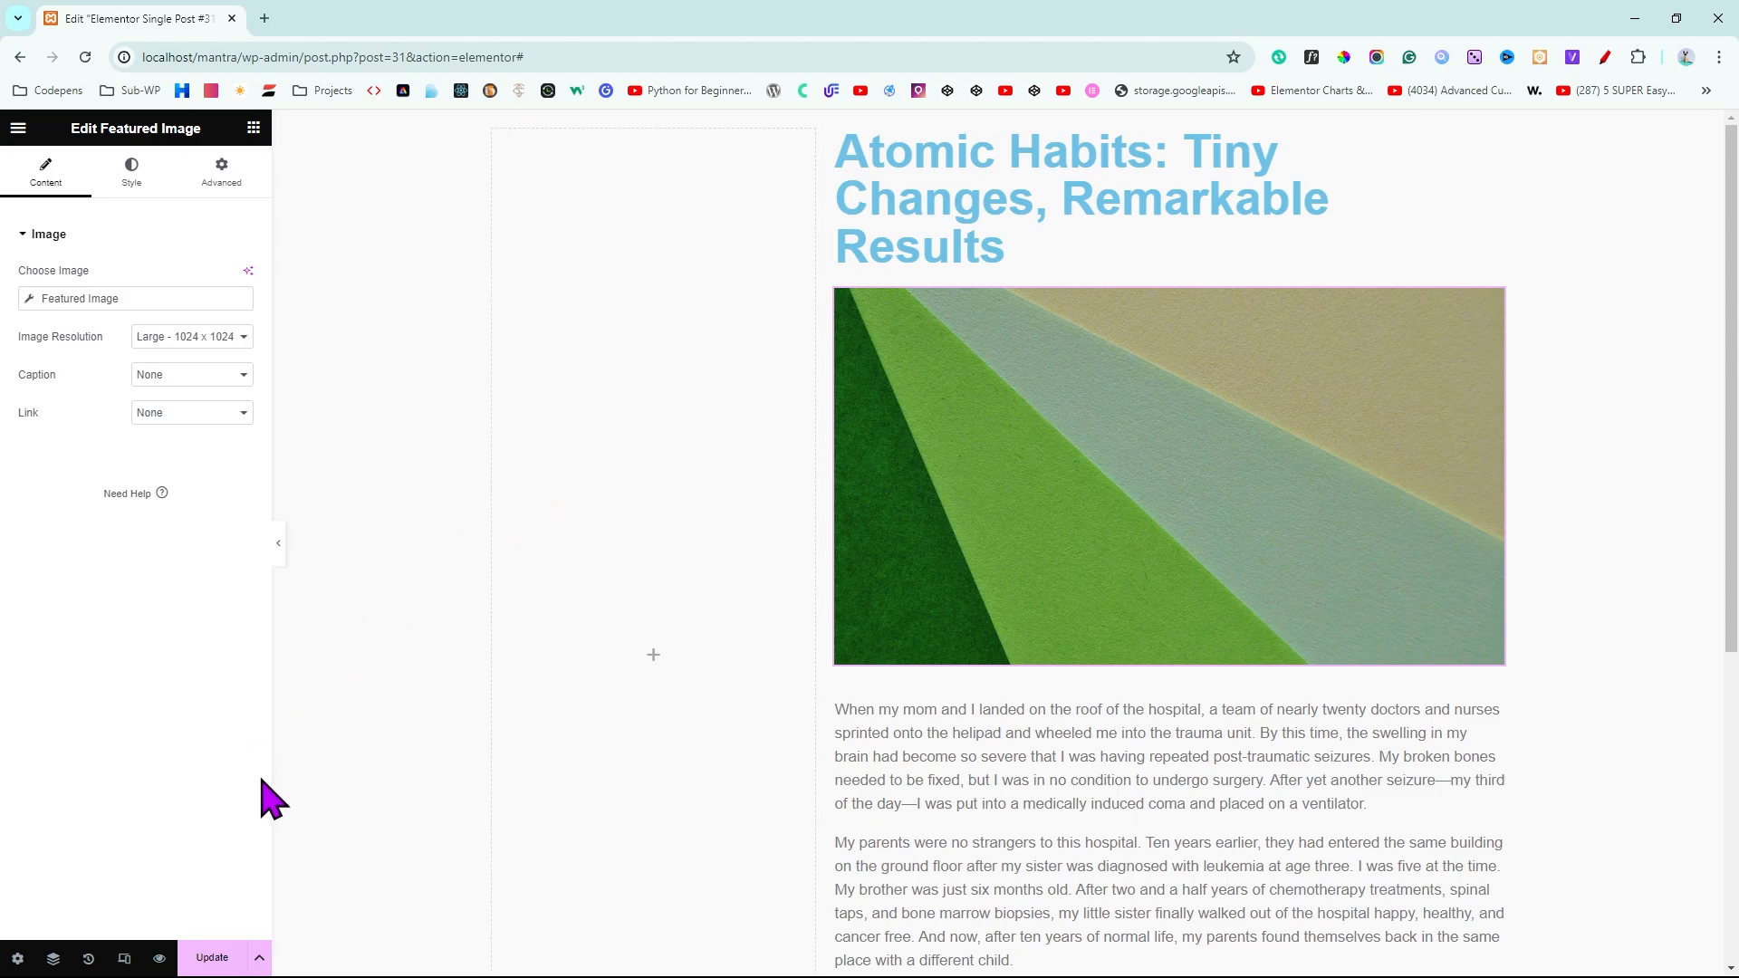
Publish the single post template with a display condition that includes all posts
left_click(208, 964)
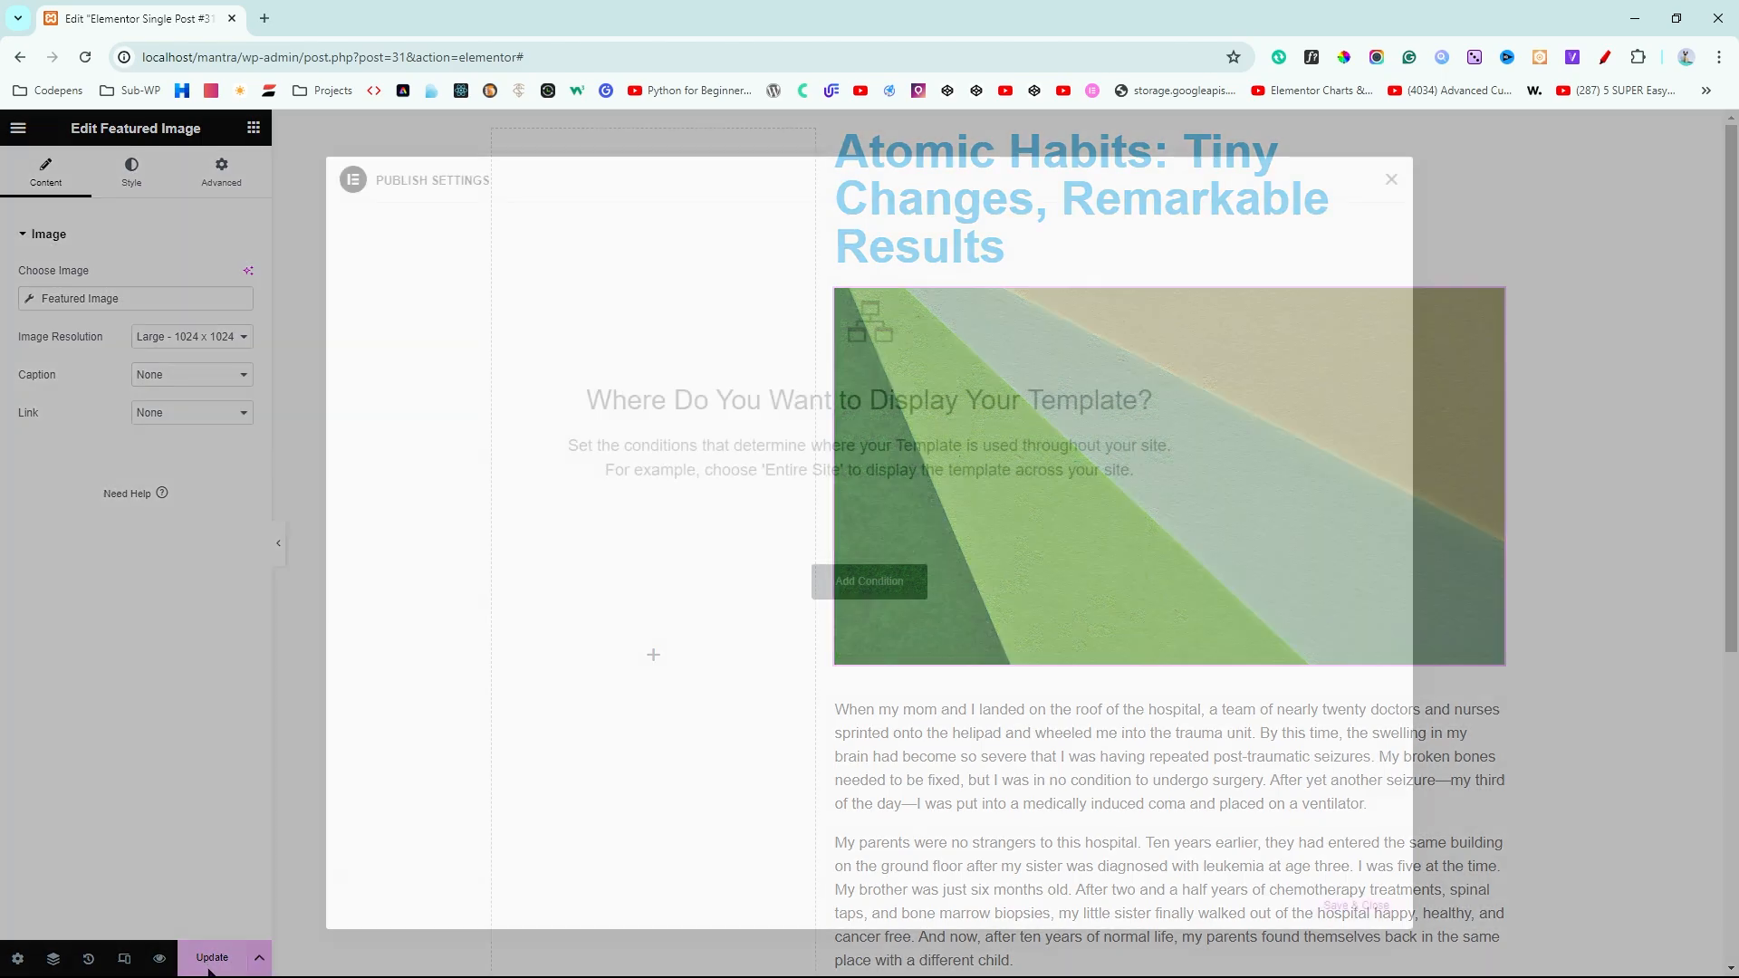
left_click(856, 625)
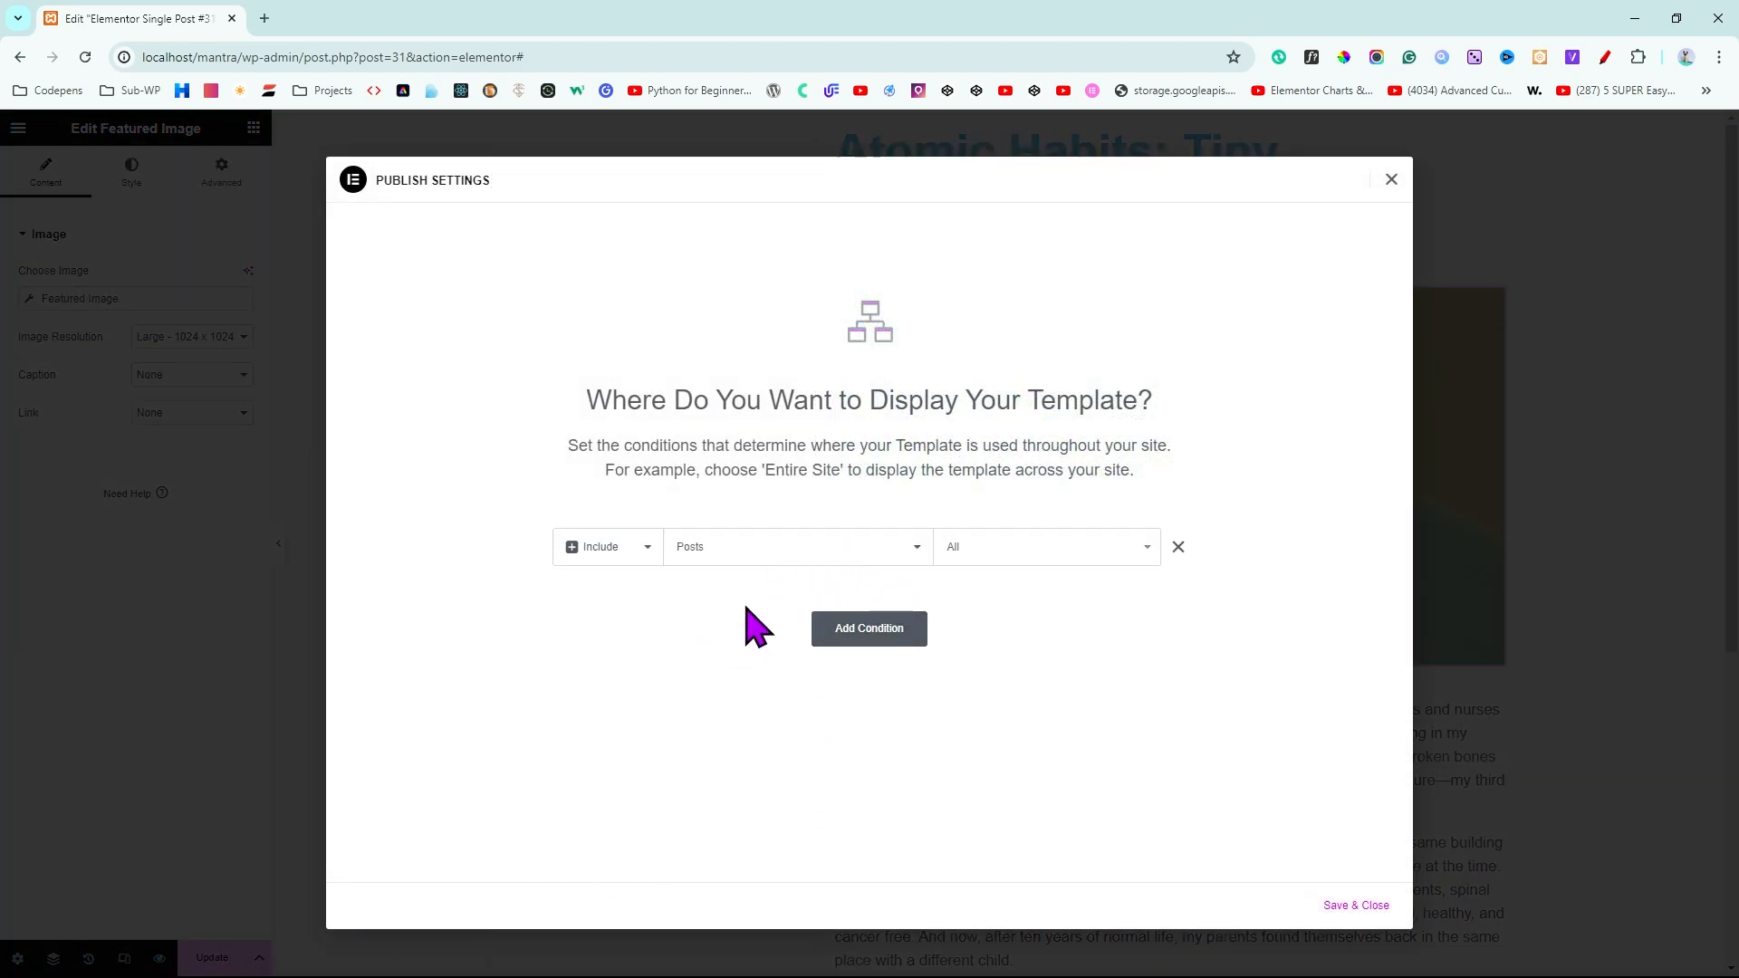
left_click(1356, 905)
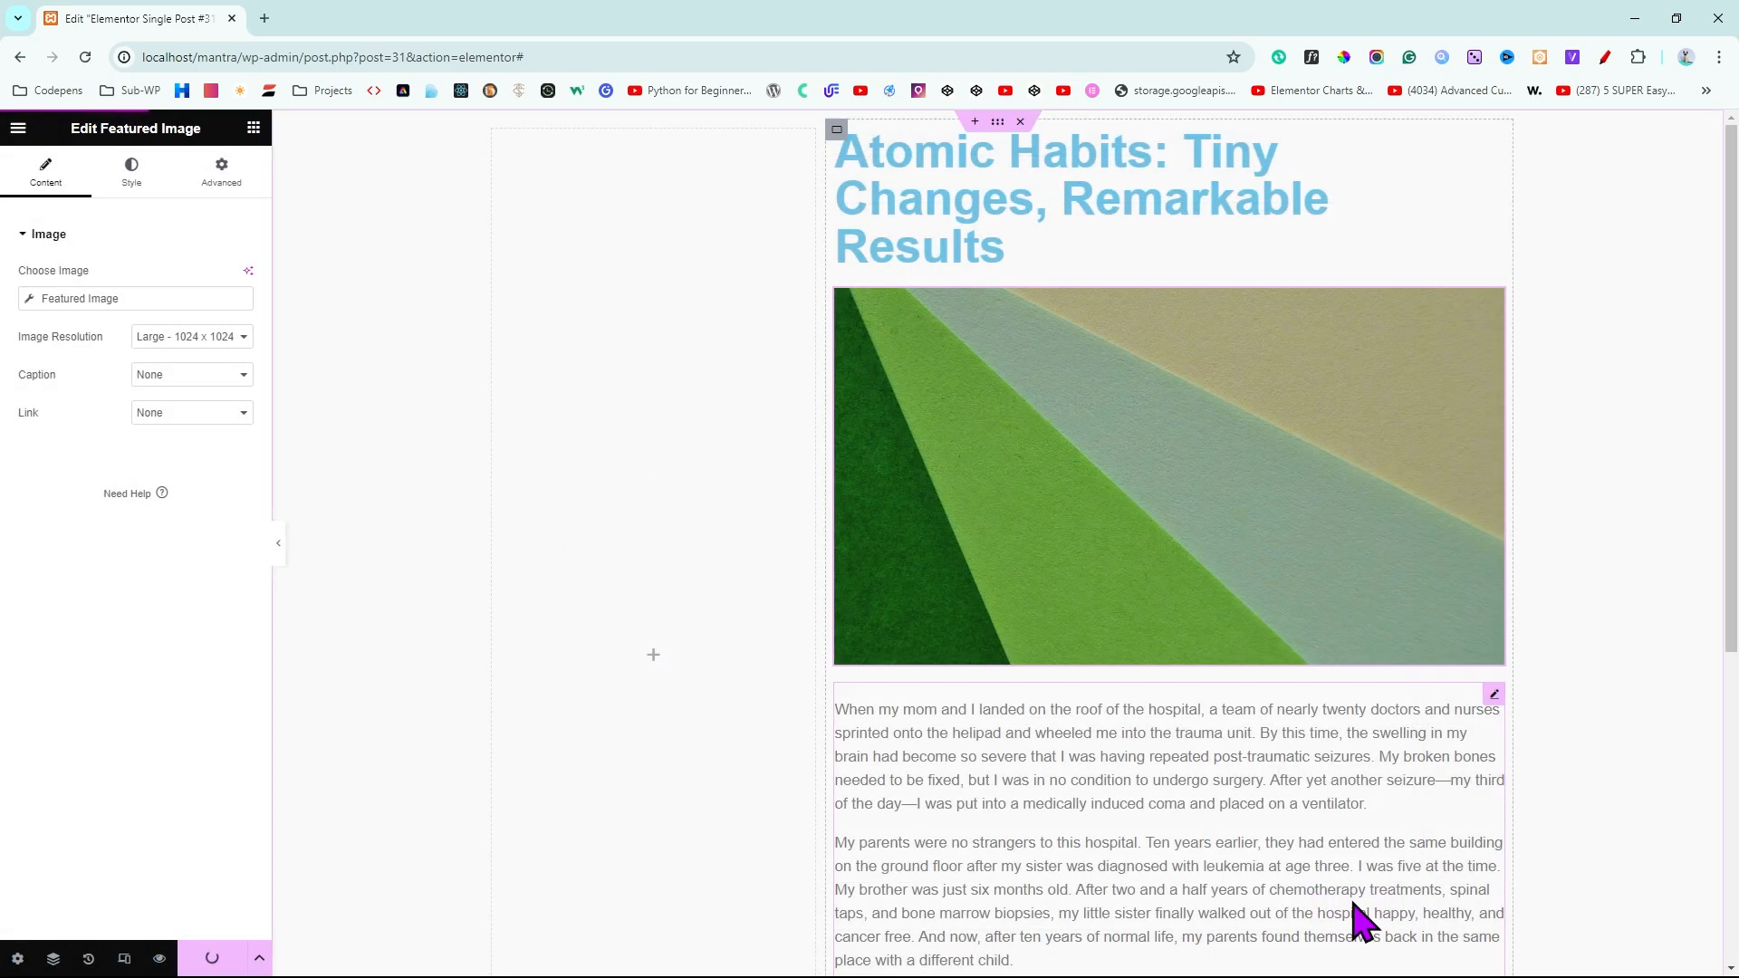
Exit the template editor, open the "Atomic Habits: Tiny Changes, Remarkable Results" post for editing and review its content and available settings
left_click(18, 128)
left_click(136, 523)
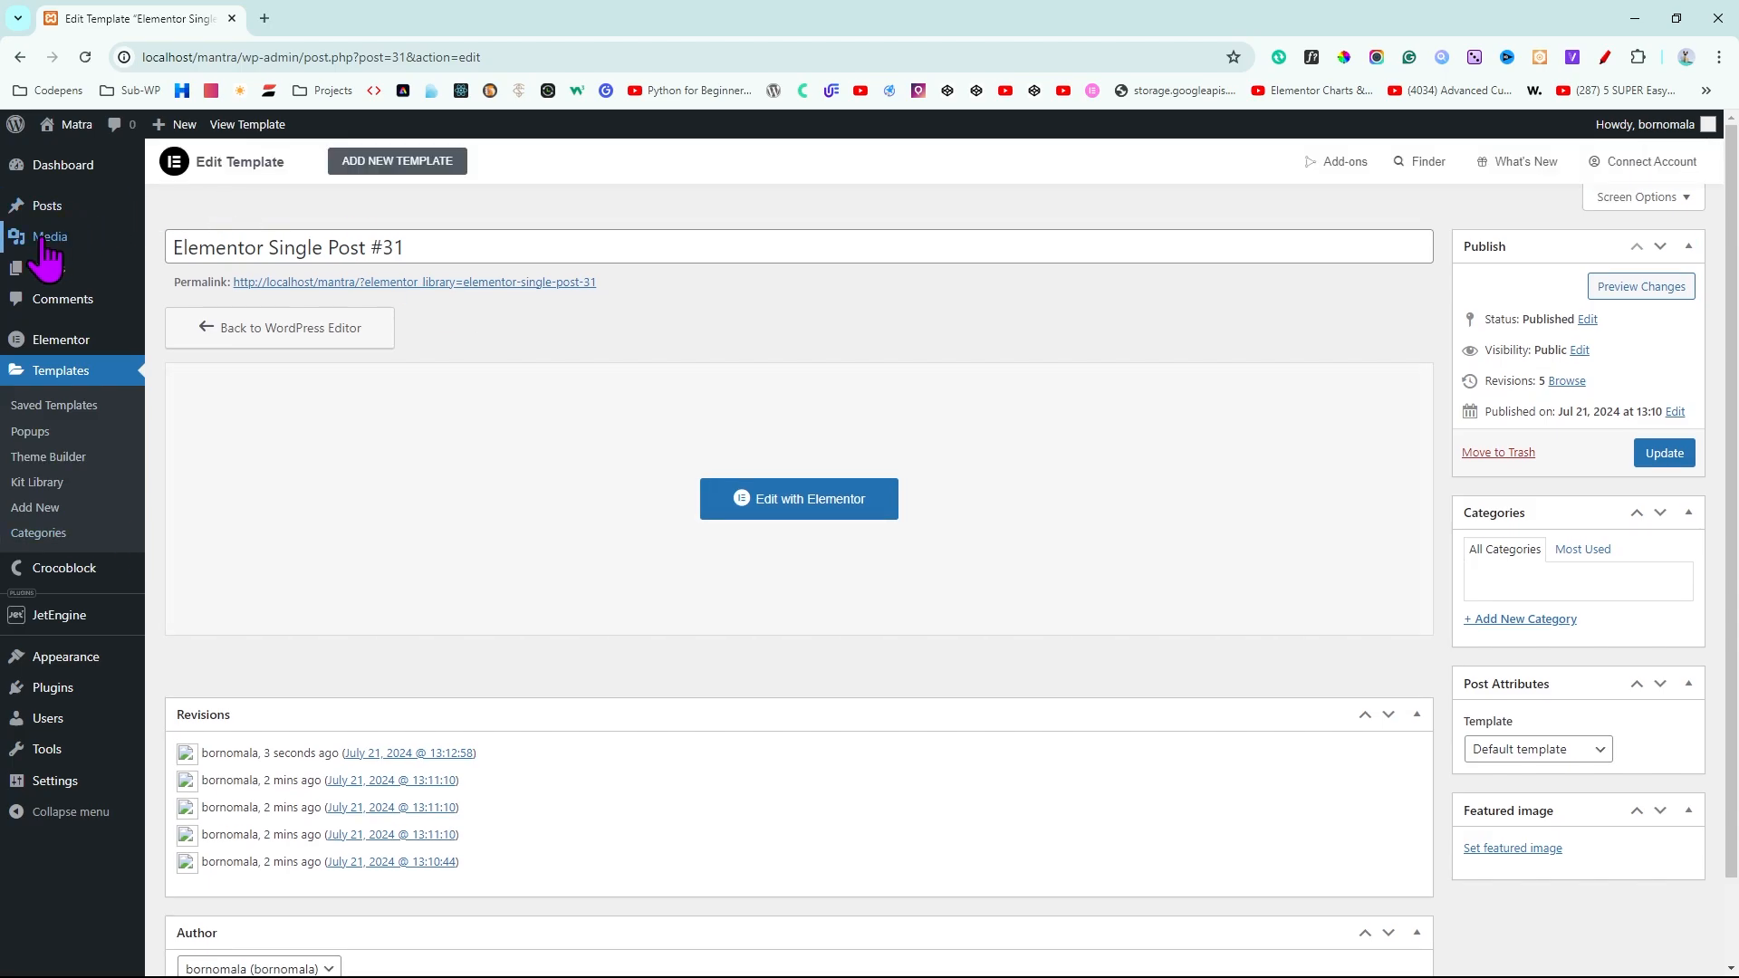
mouse_move(43, 244)
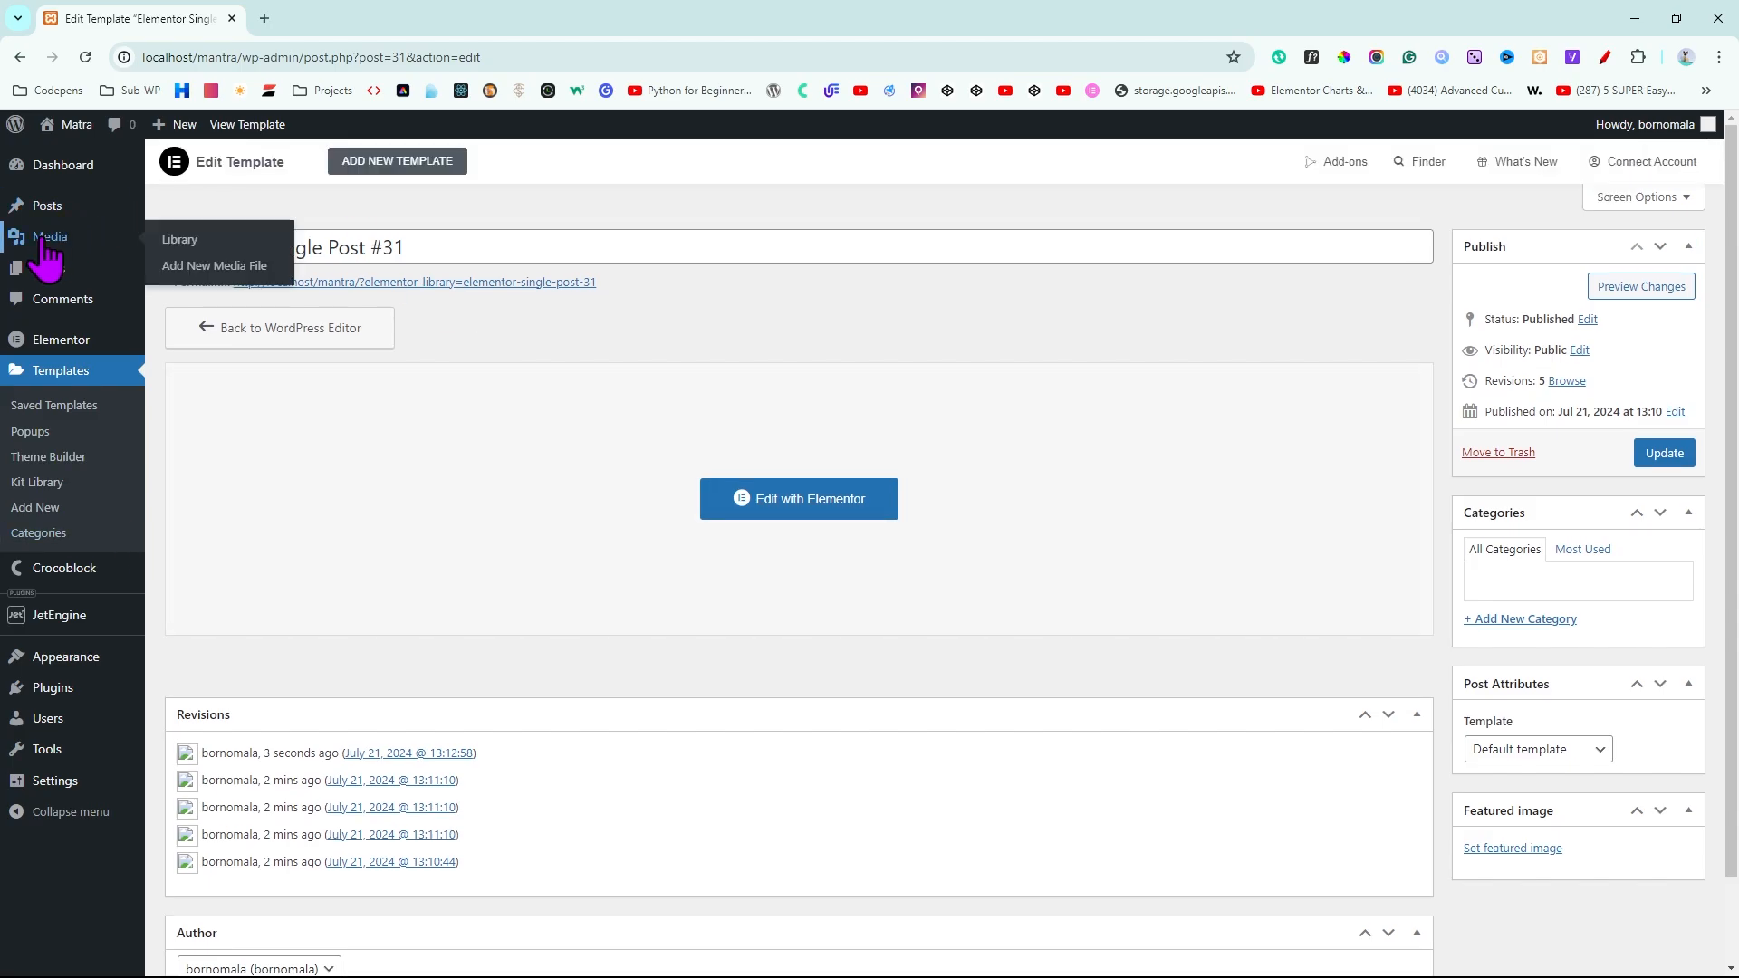
mouse_move(55, 208)
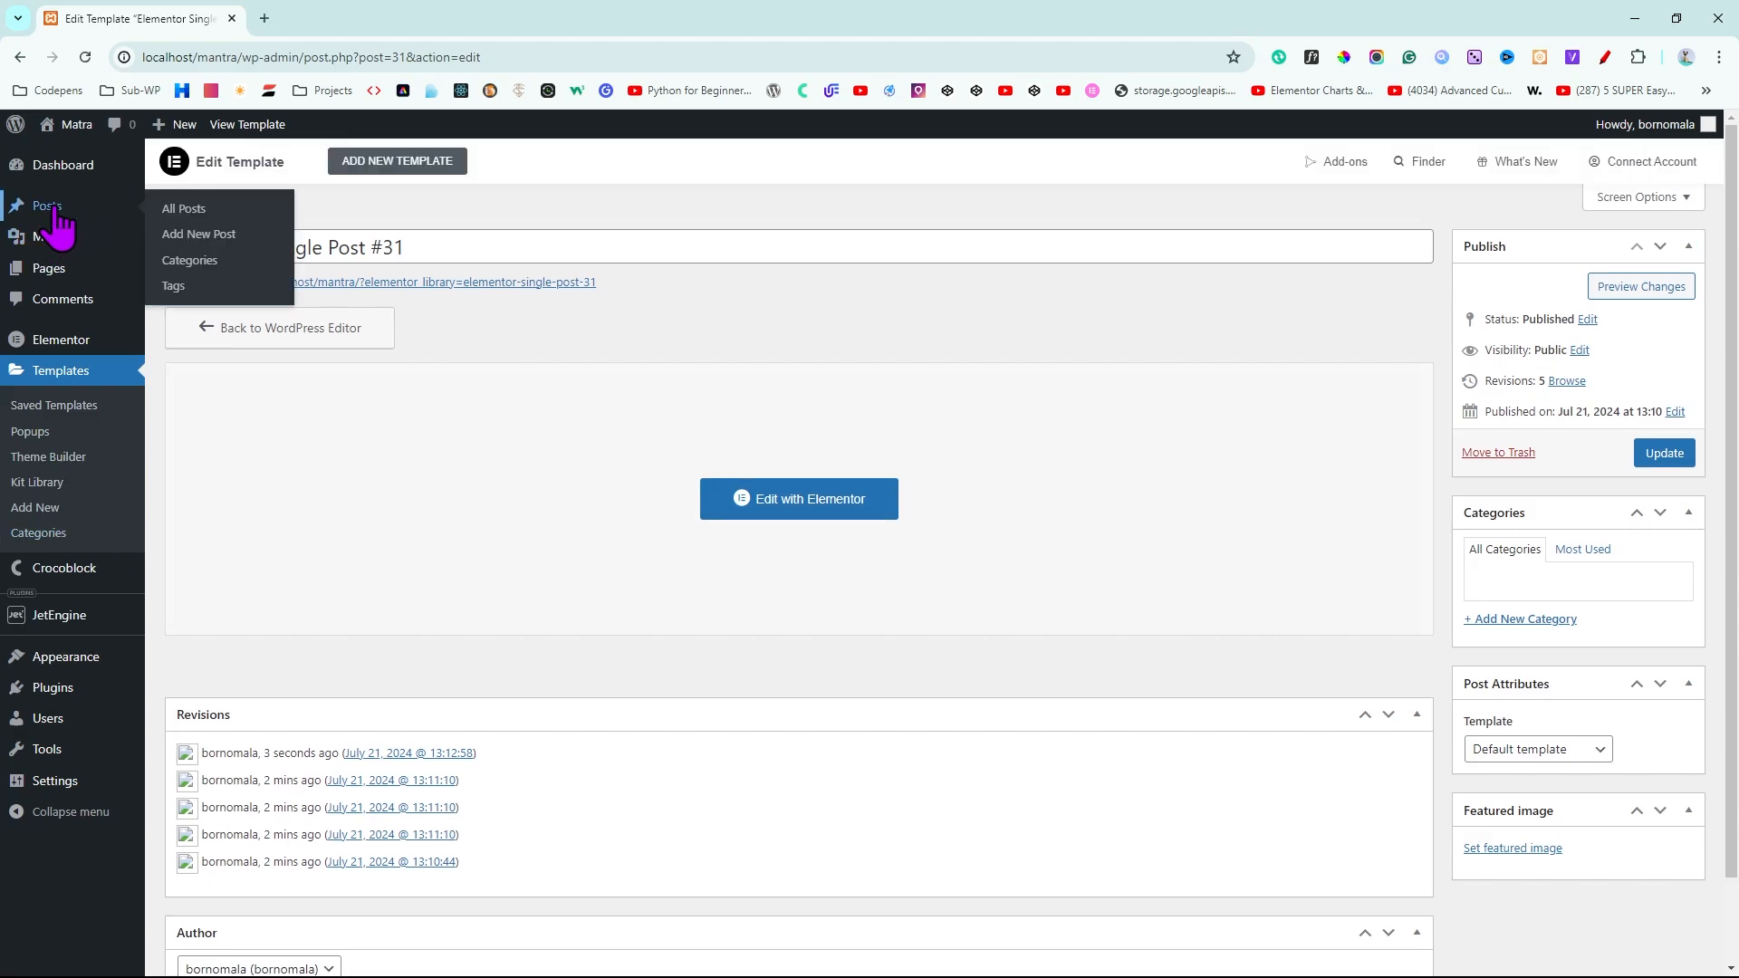
left_click(190, 214)
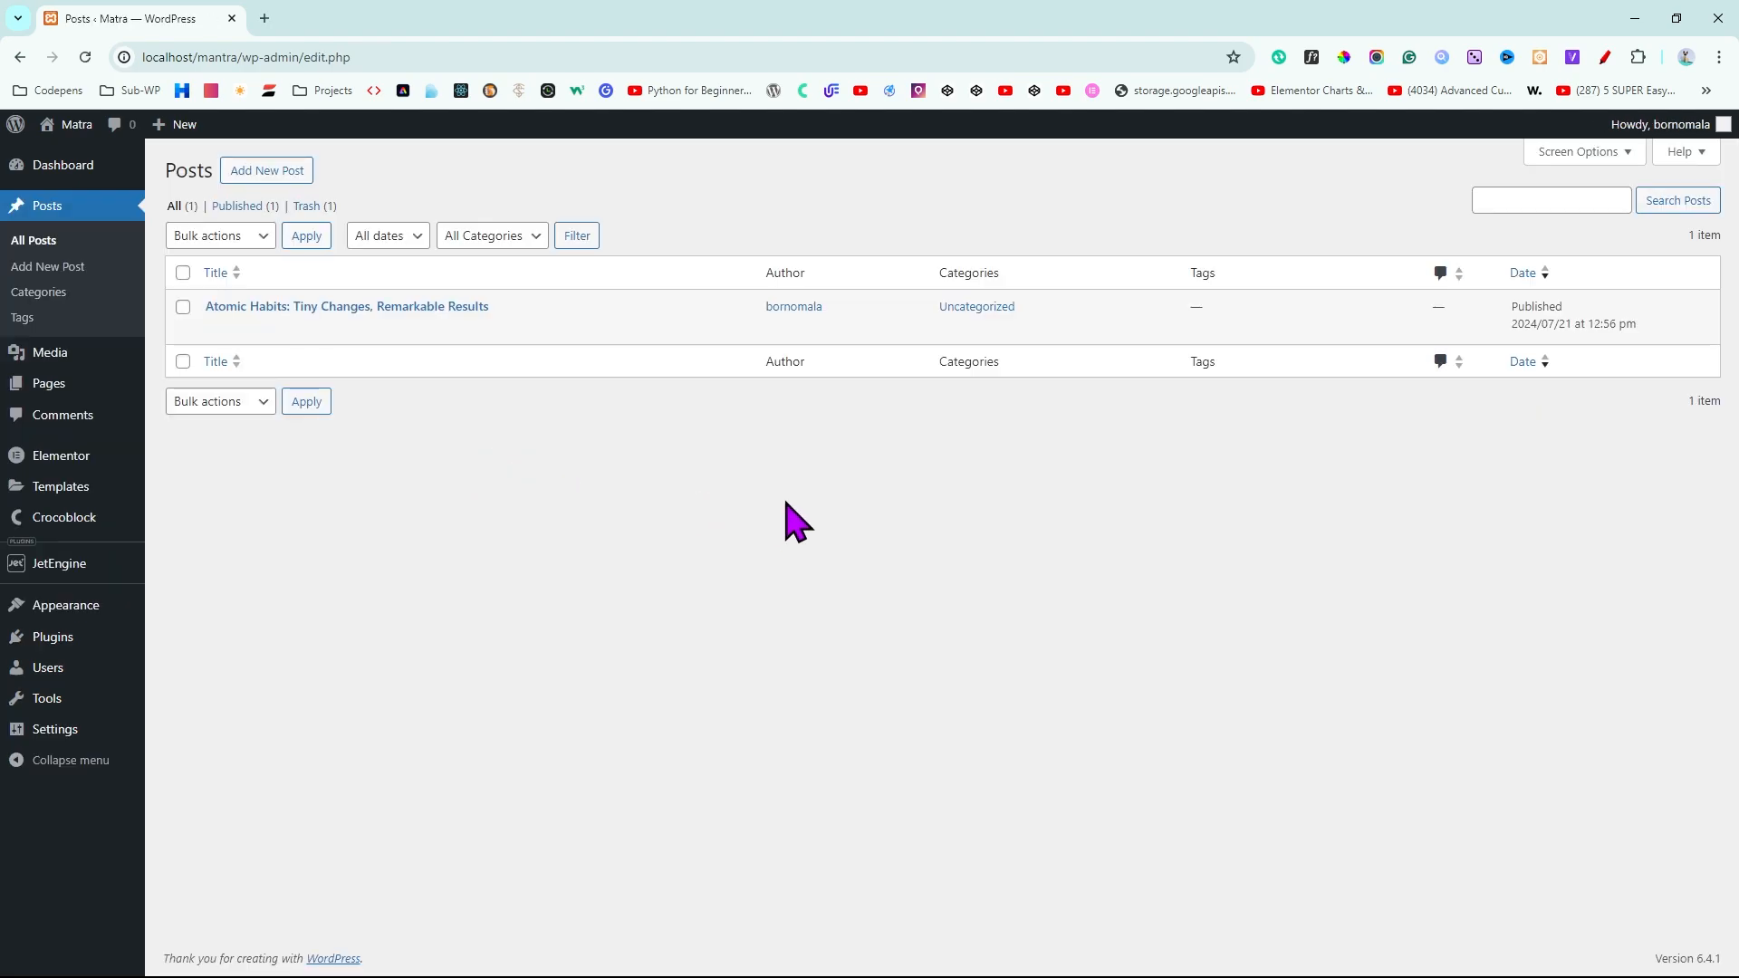
mouse_move(30, 568)
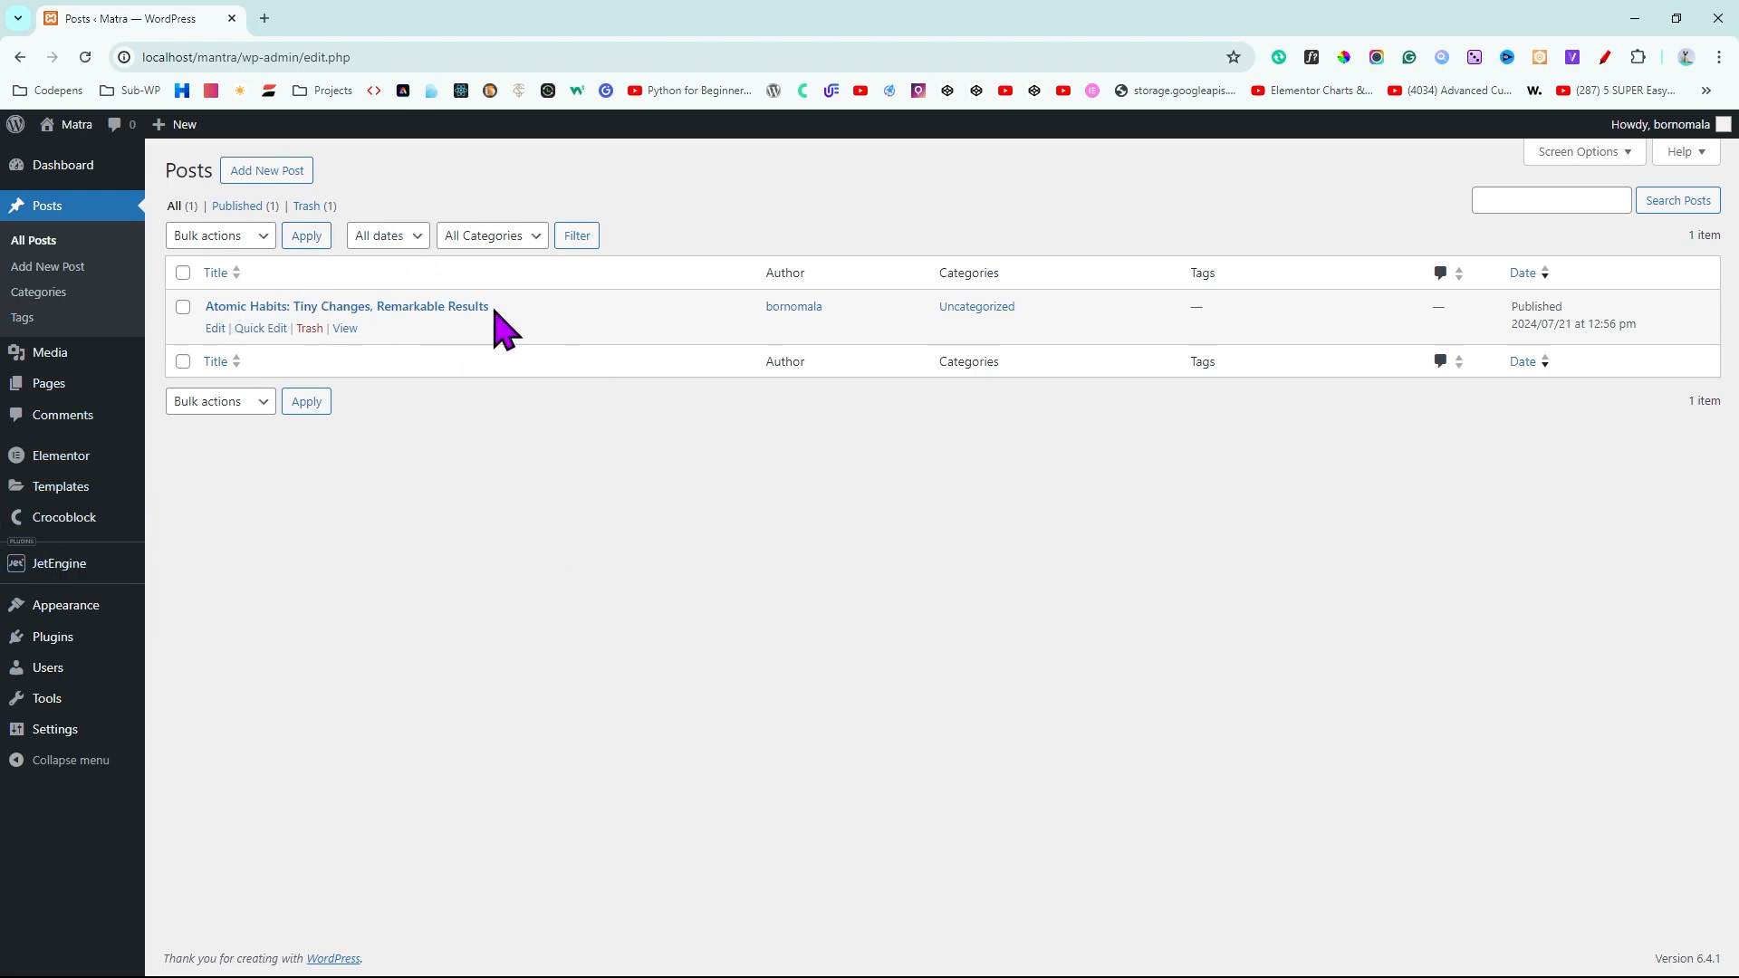
left_click(208, 330)
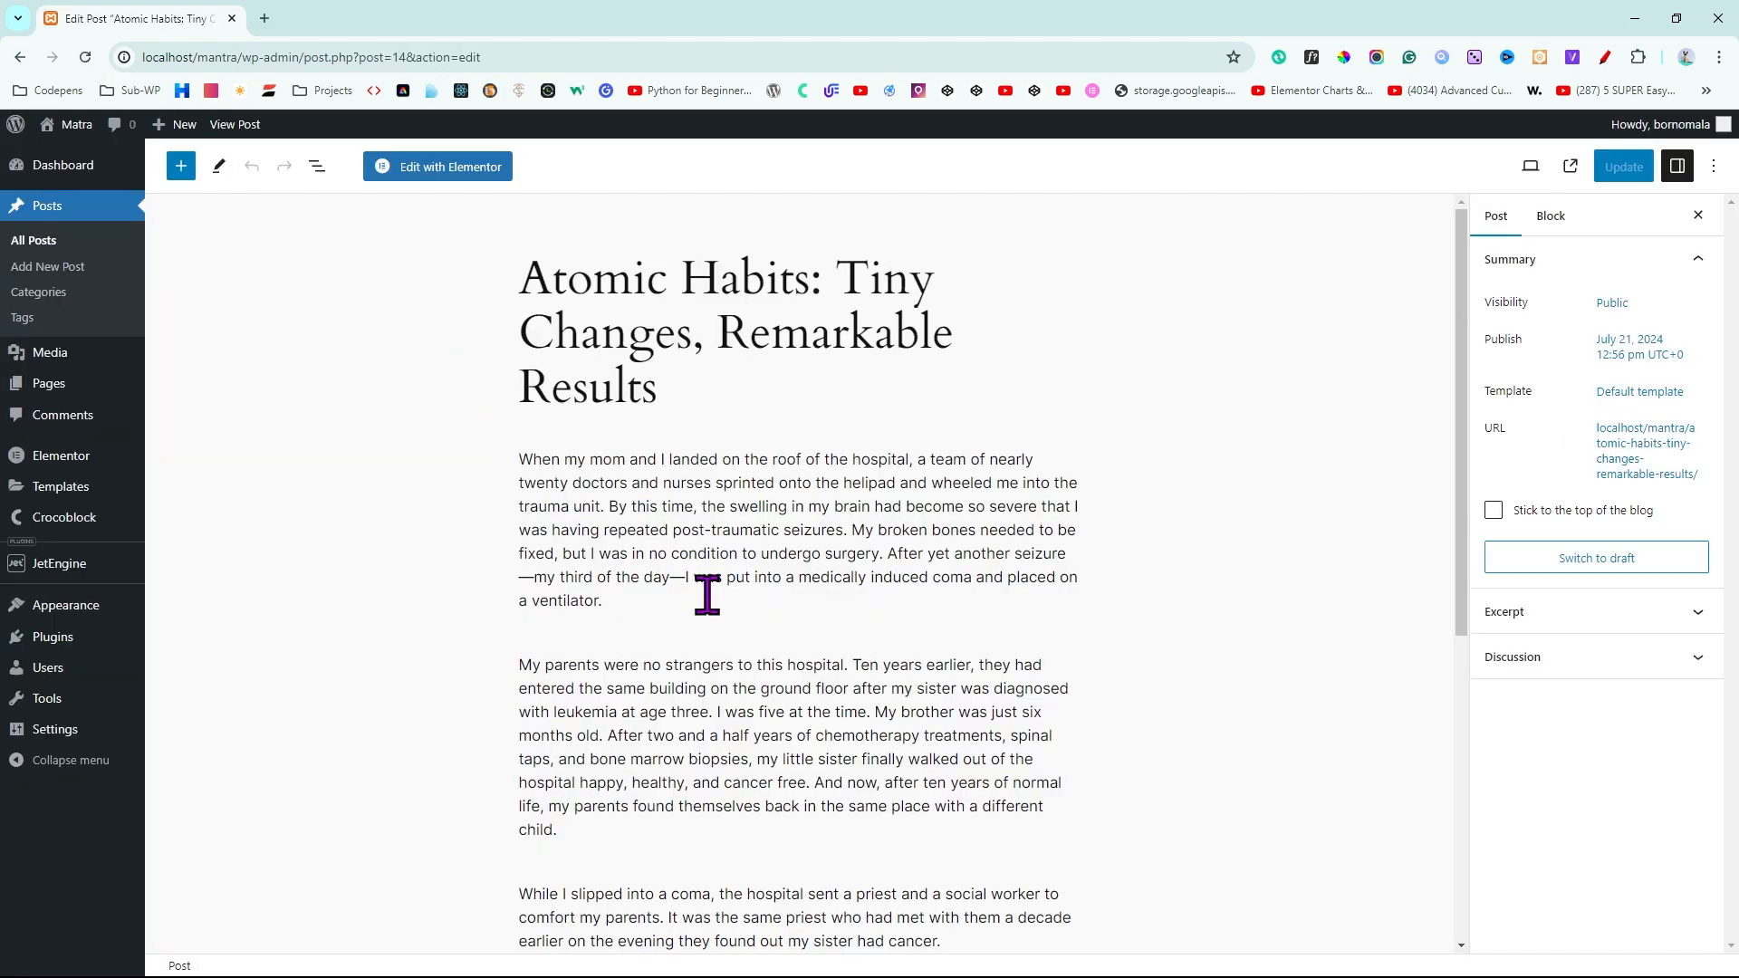
left_click(707, 594)
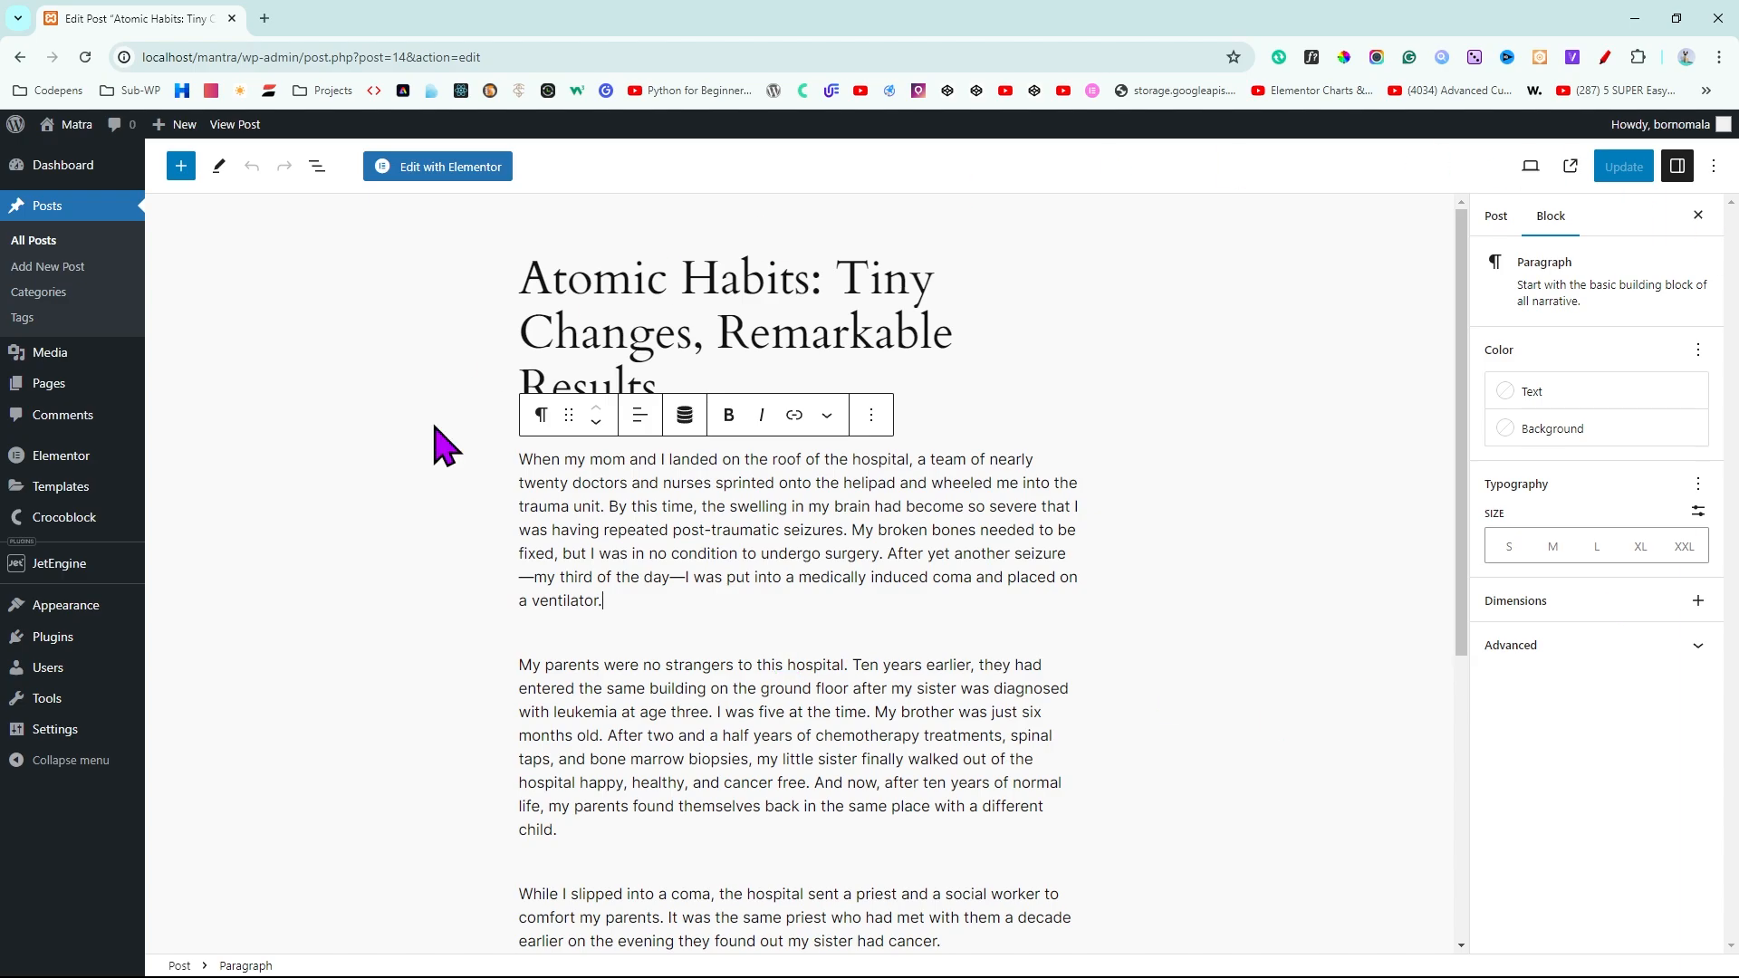
scroll(1145, 741, "down", 3)
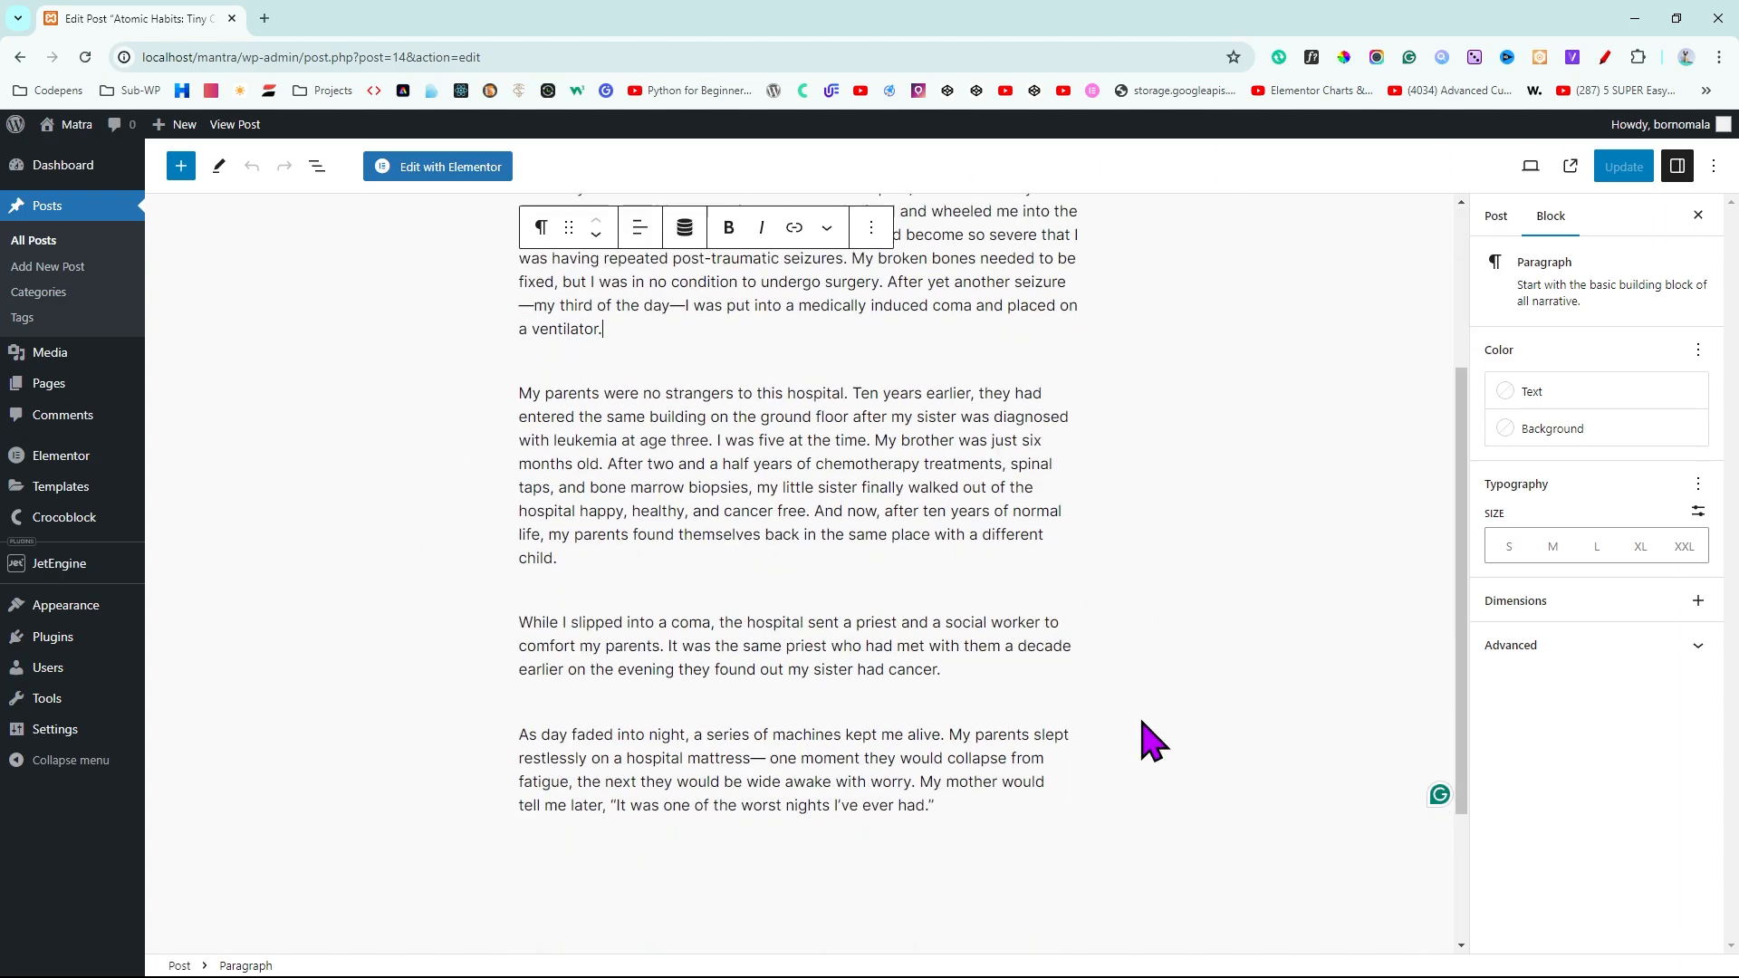
scroll(1146, 740, "up", 3)
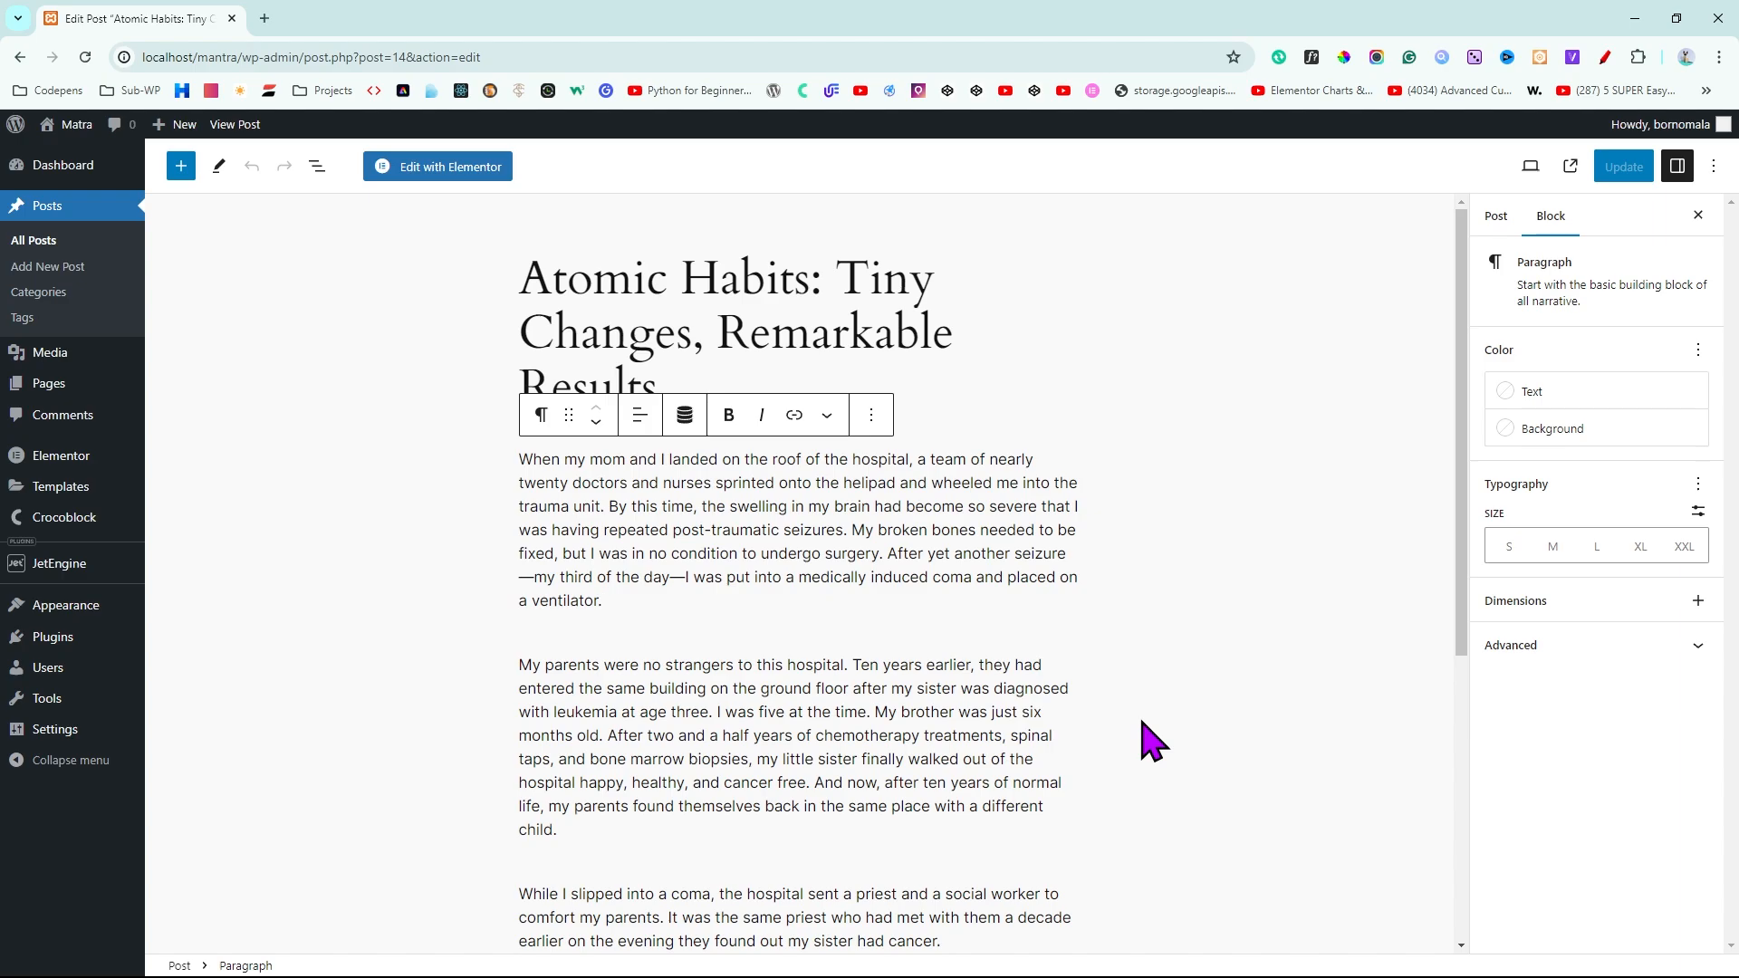
Check the site's installed plugins and return to the dashboard
left_click(76, 175)
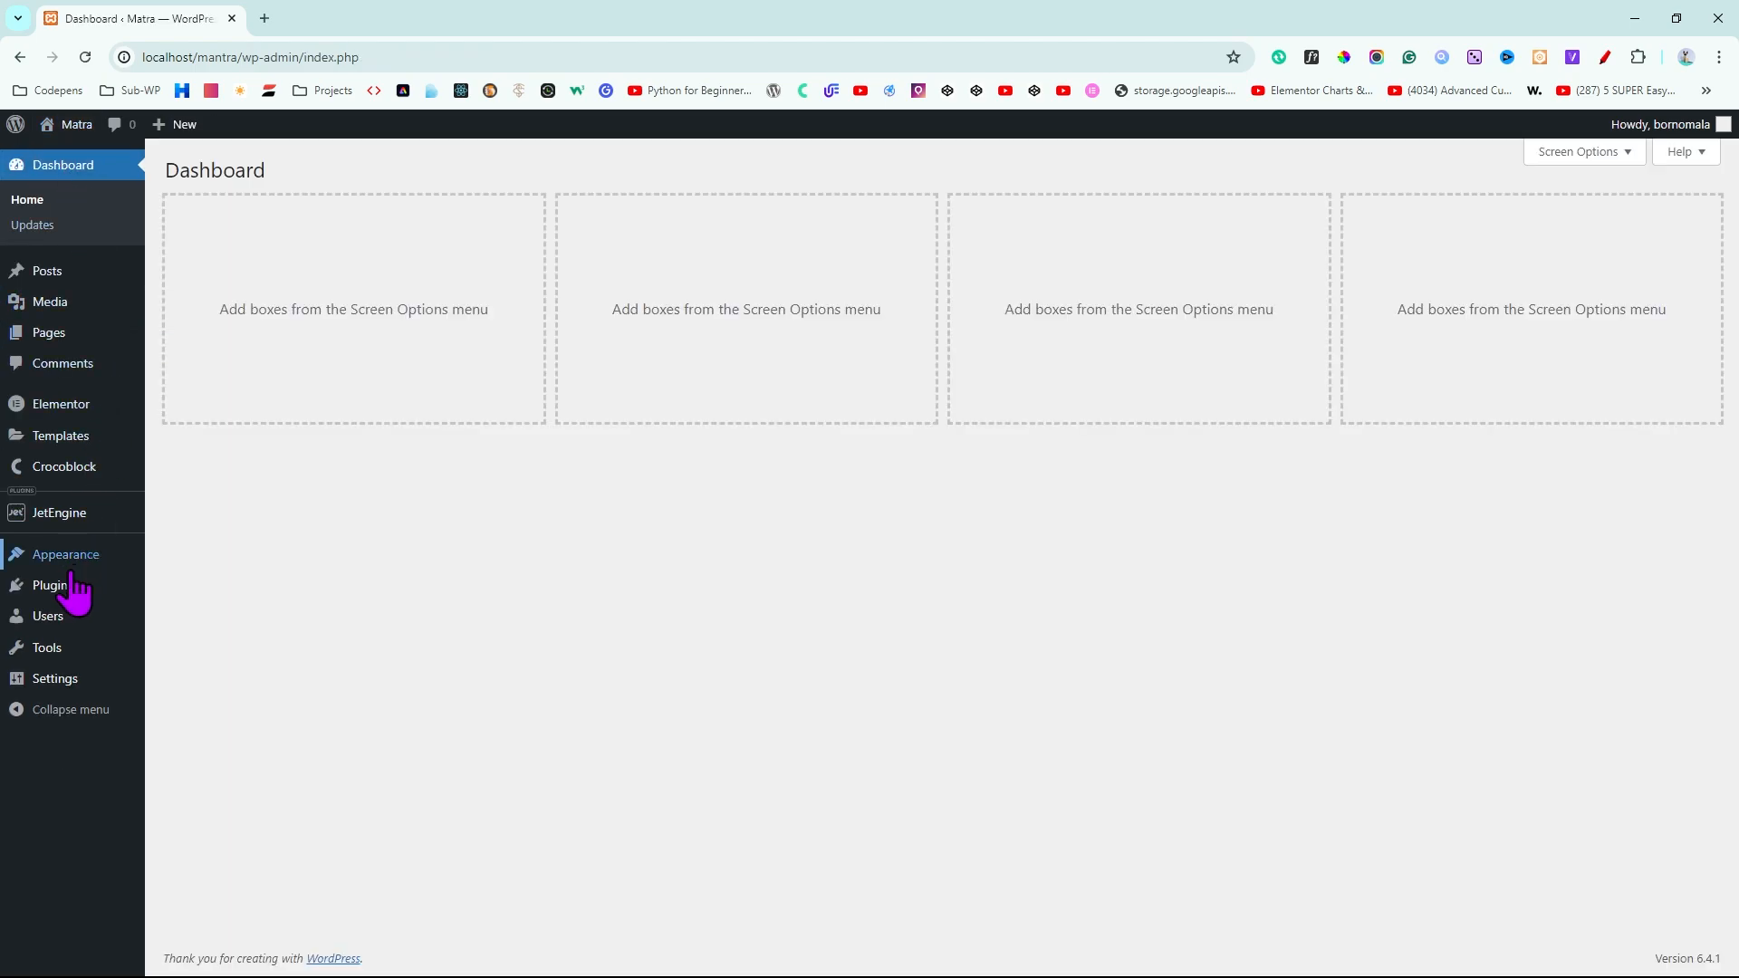
mouse_move(76, 596)
left_click(215, 590)
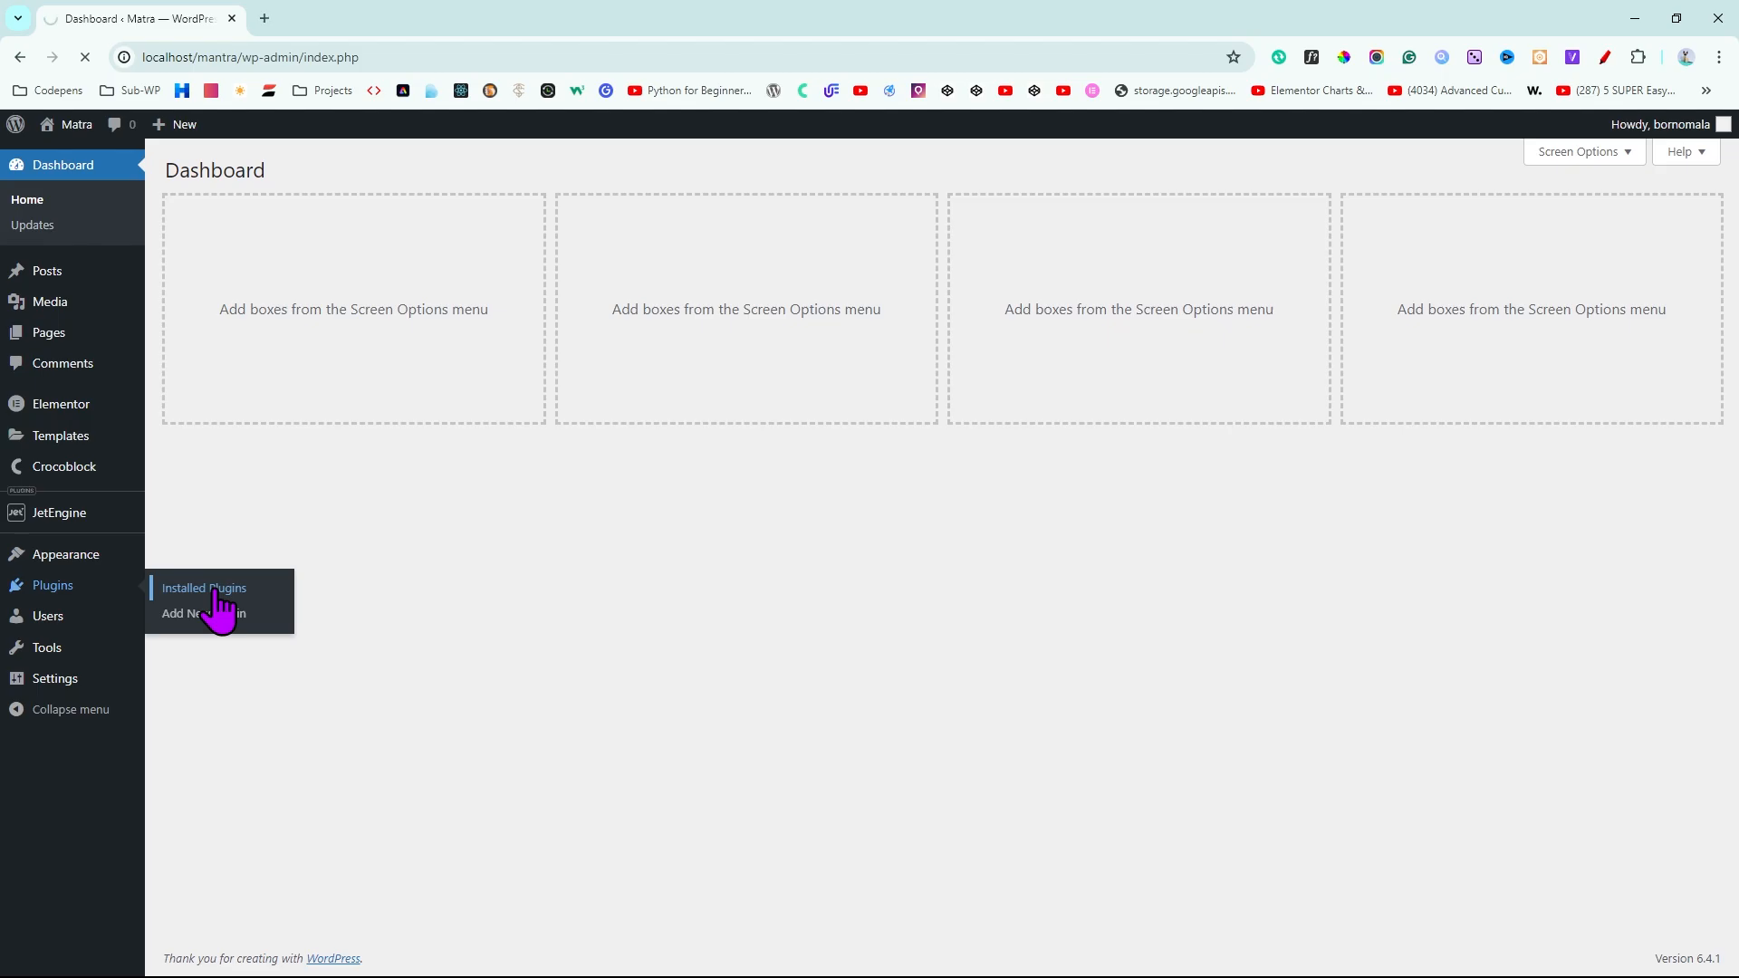
left_click(62, 168)
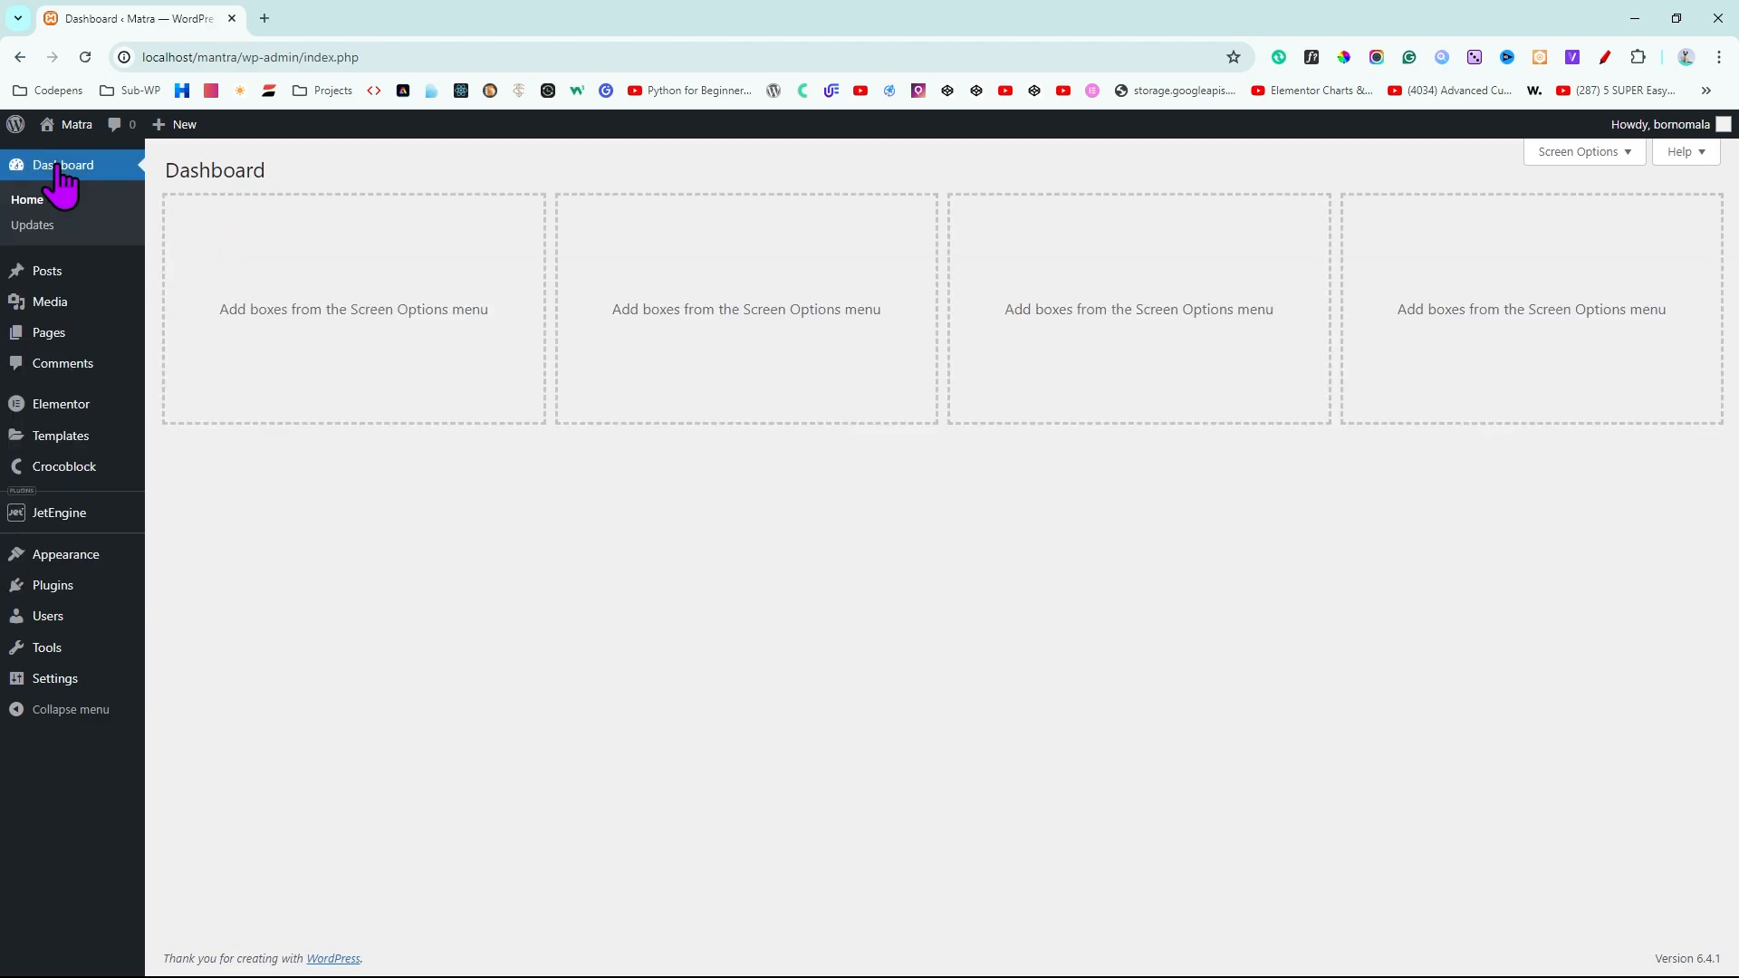
Start a new JetEngine meta box for posts titled "Extra Fields"
mouse_move(76, 520)
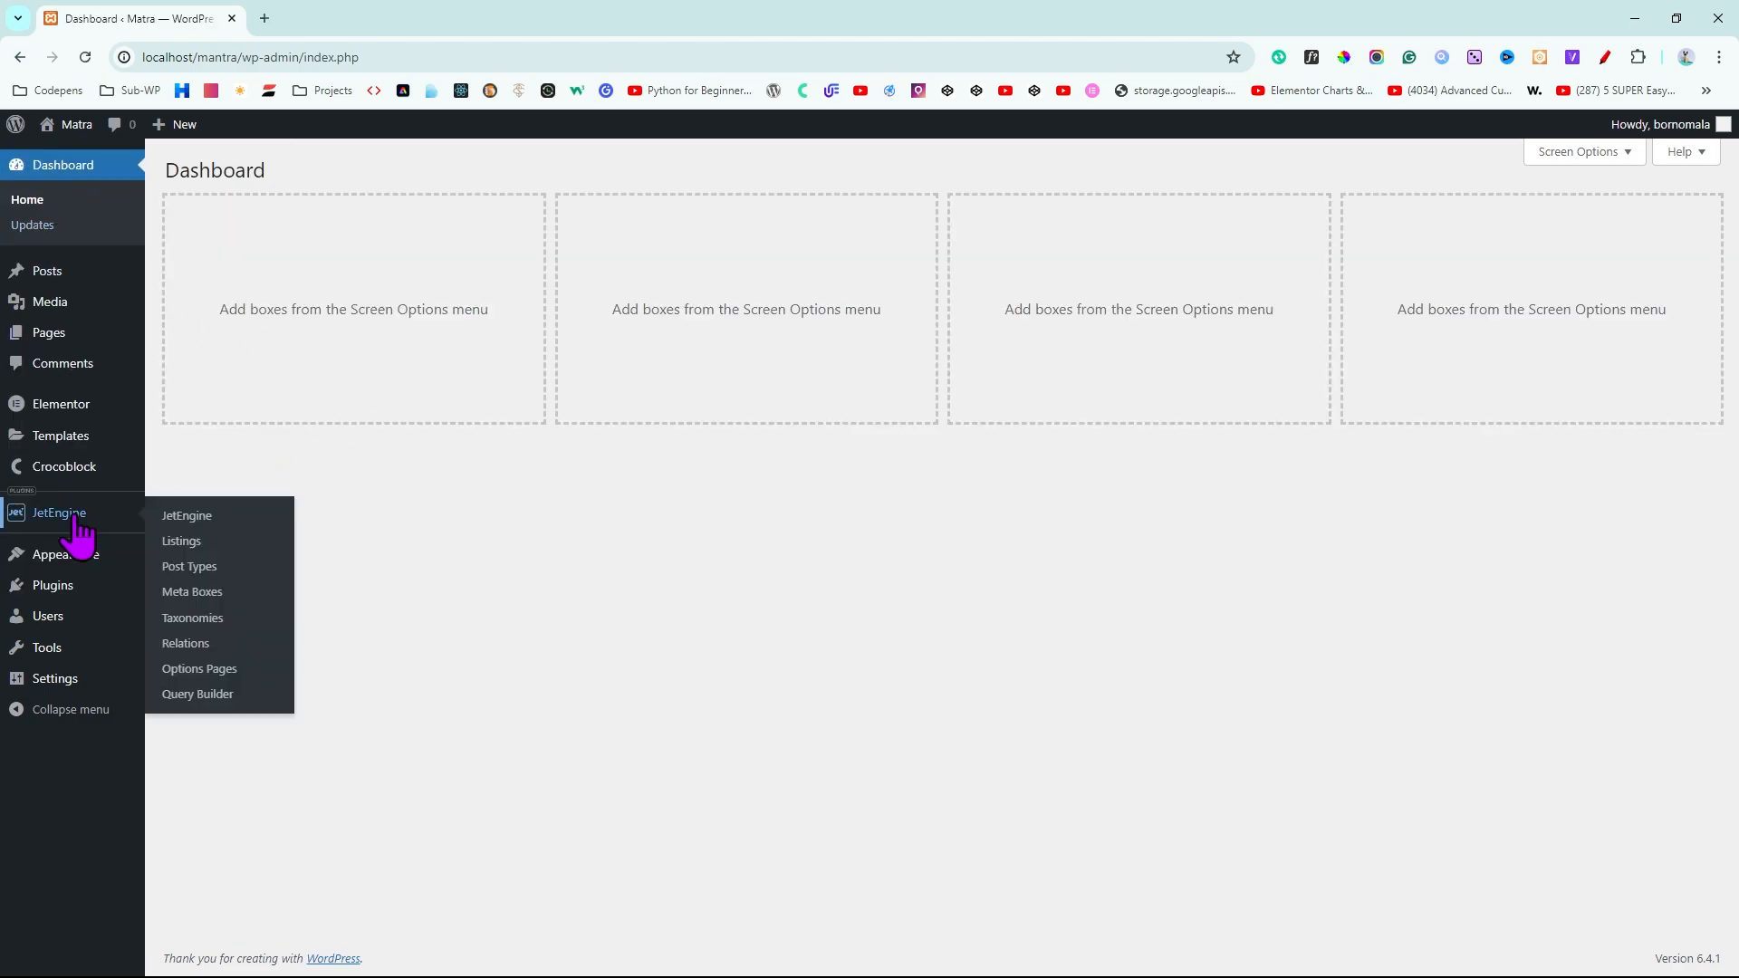
left_click(193, 594)
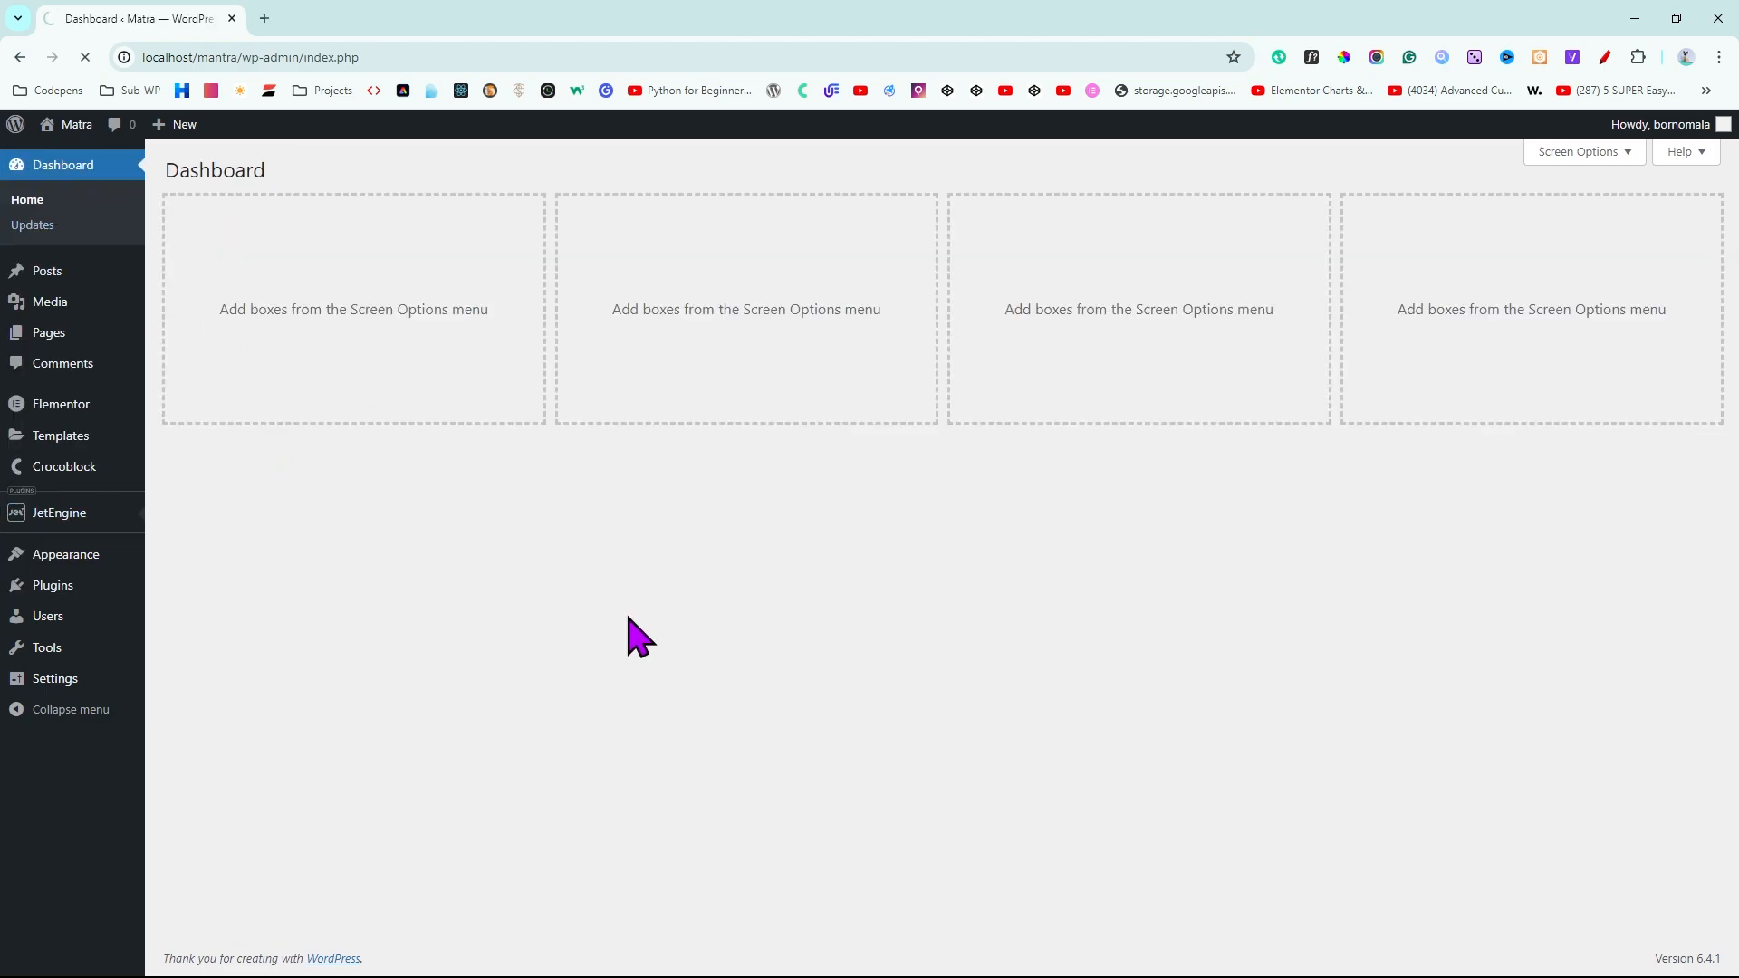
left_click(337, 177)
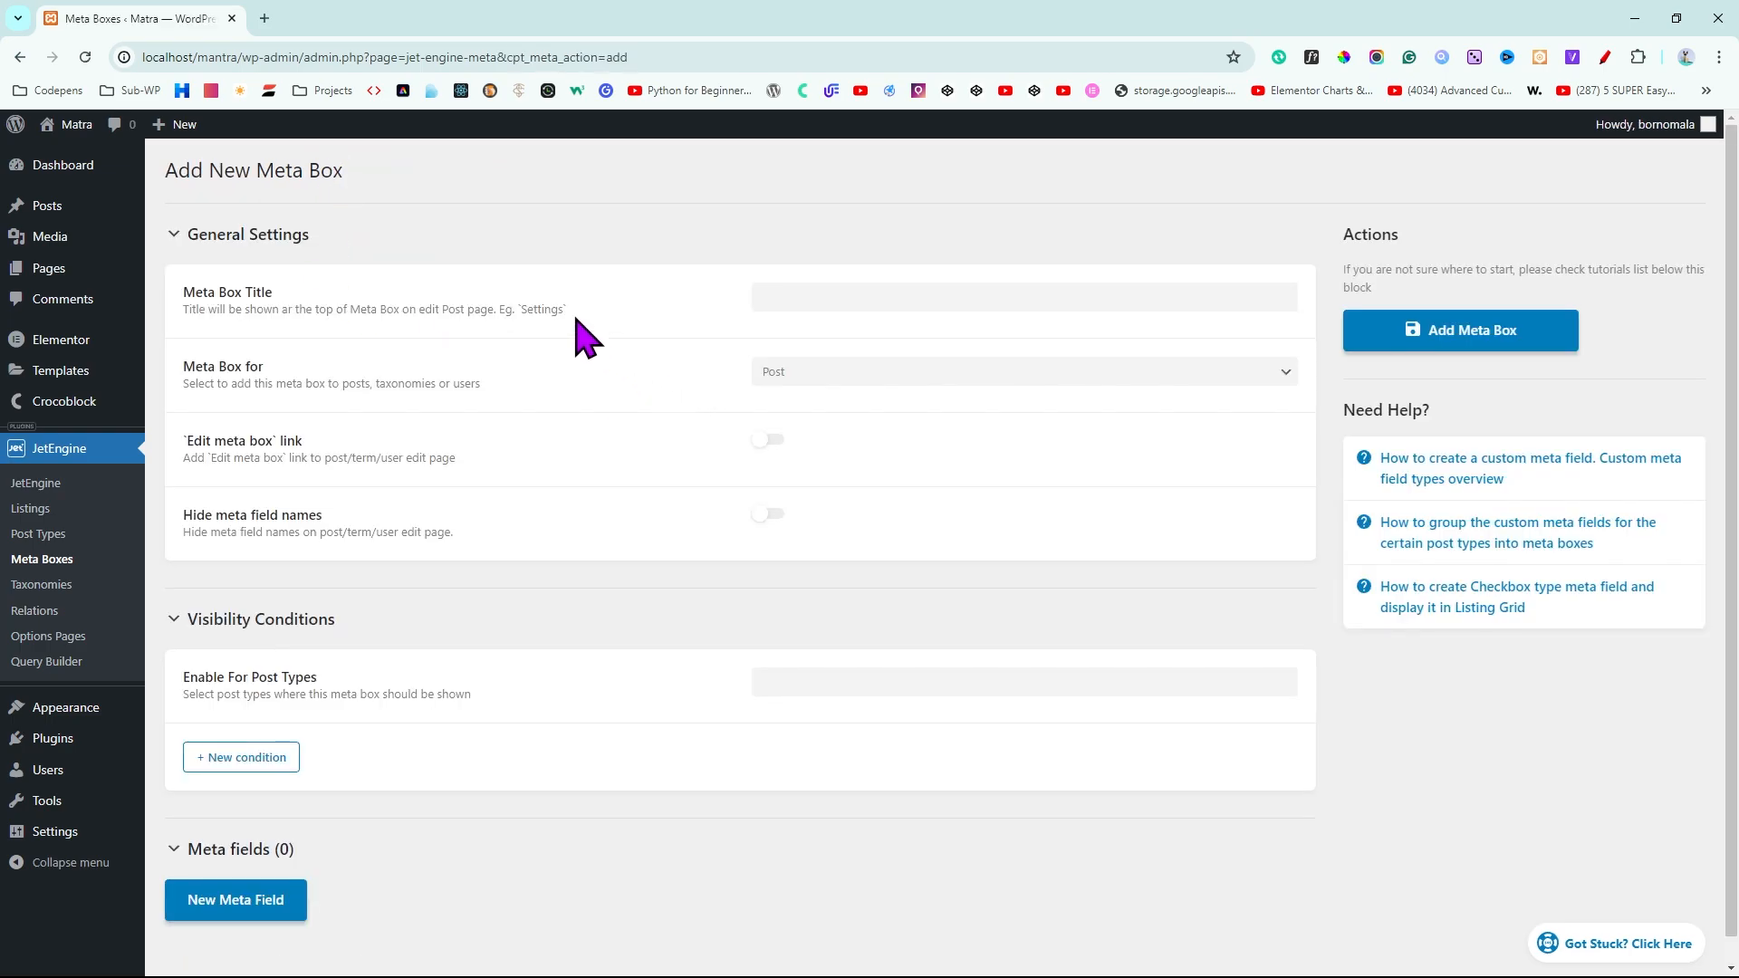
left_click(897, 296)
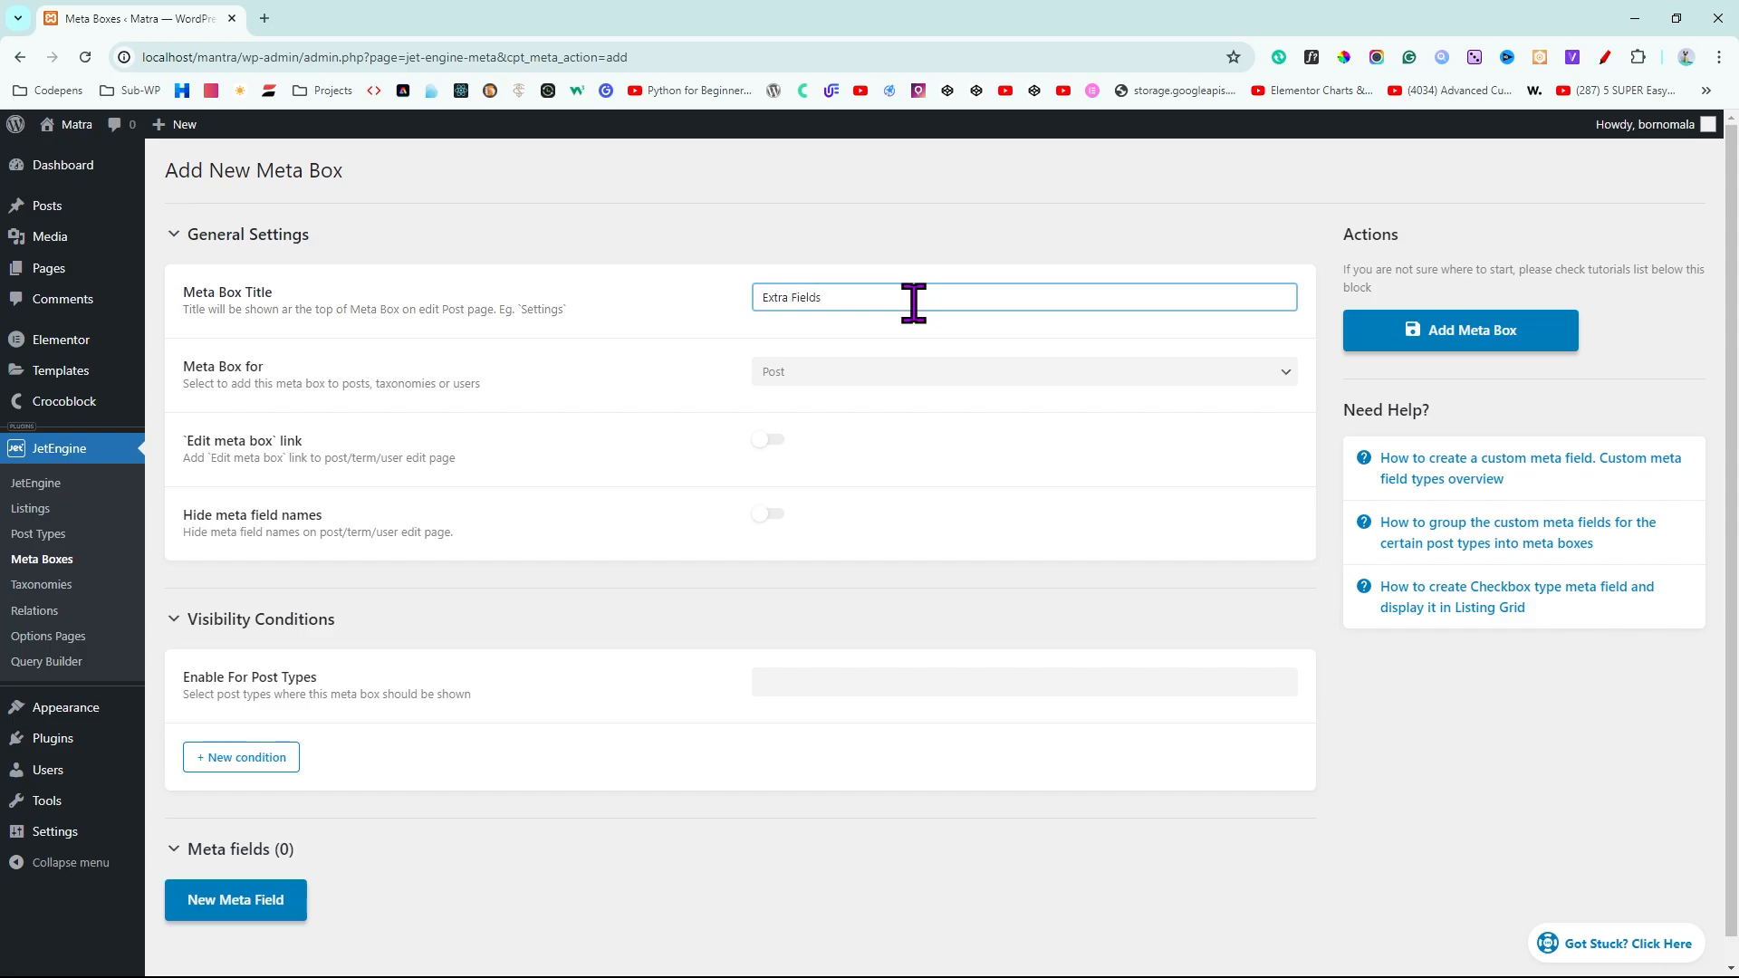
left_click(642, 375)
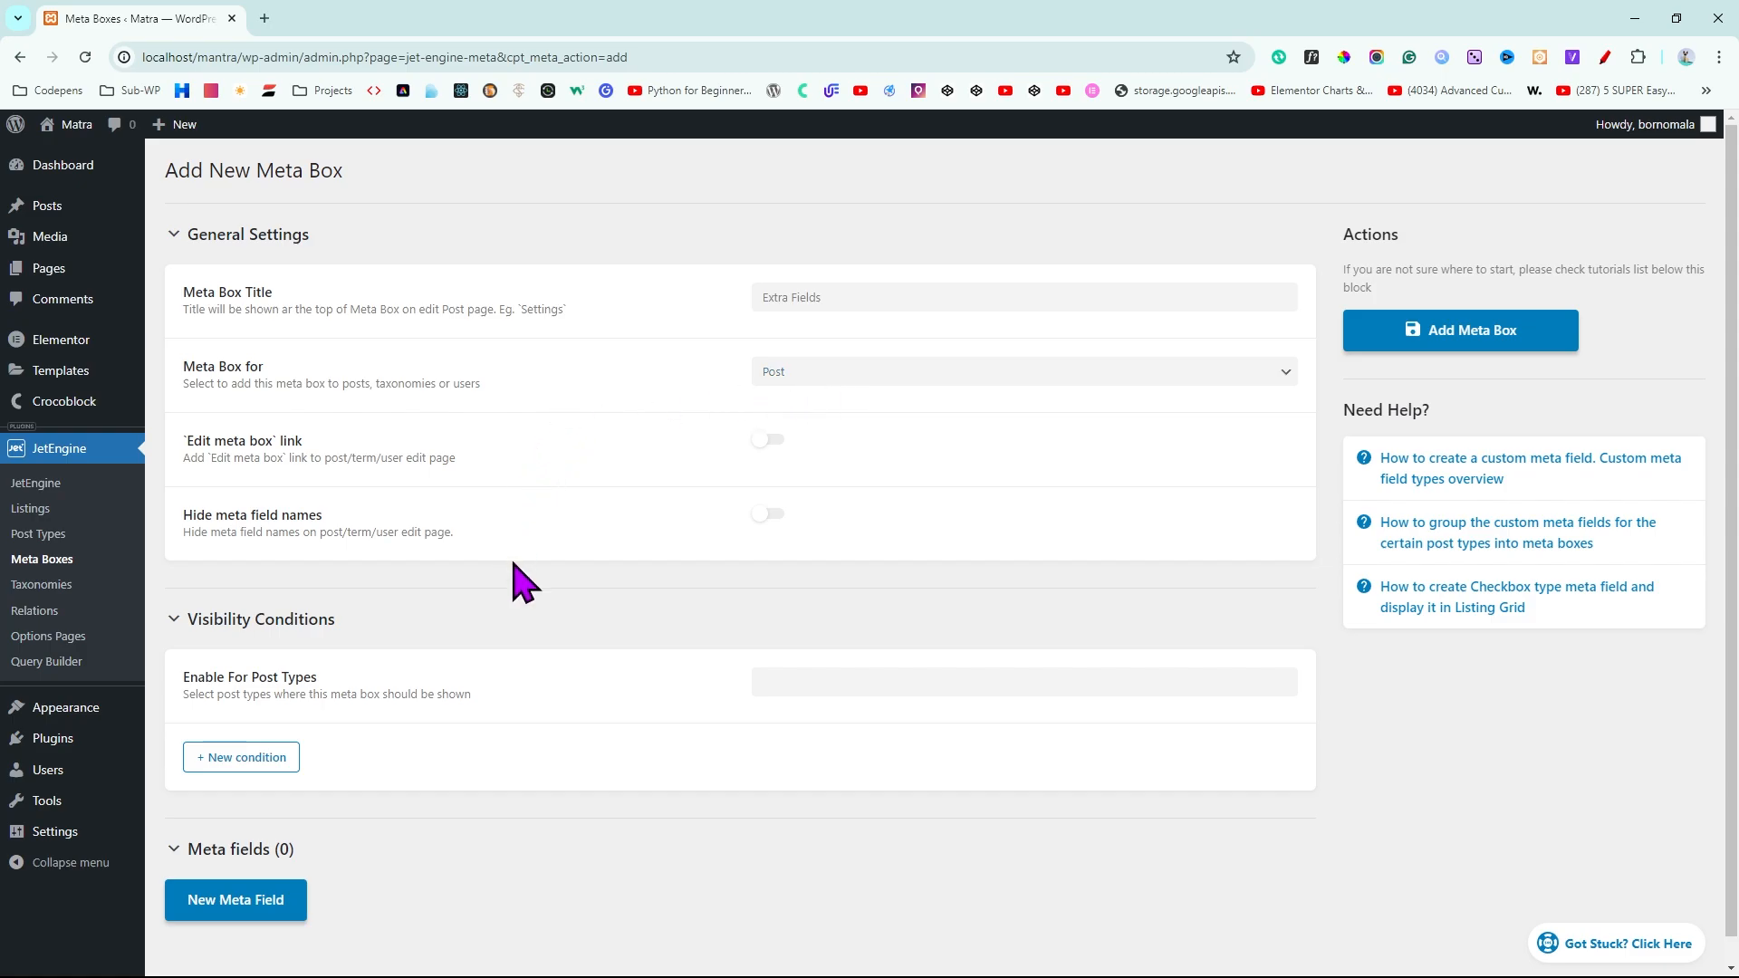
Enable the Extra Fields meta box for the Posts post type in its visibility conditions
scroll(337, 688, "down", 1)
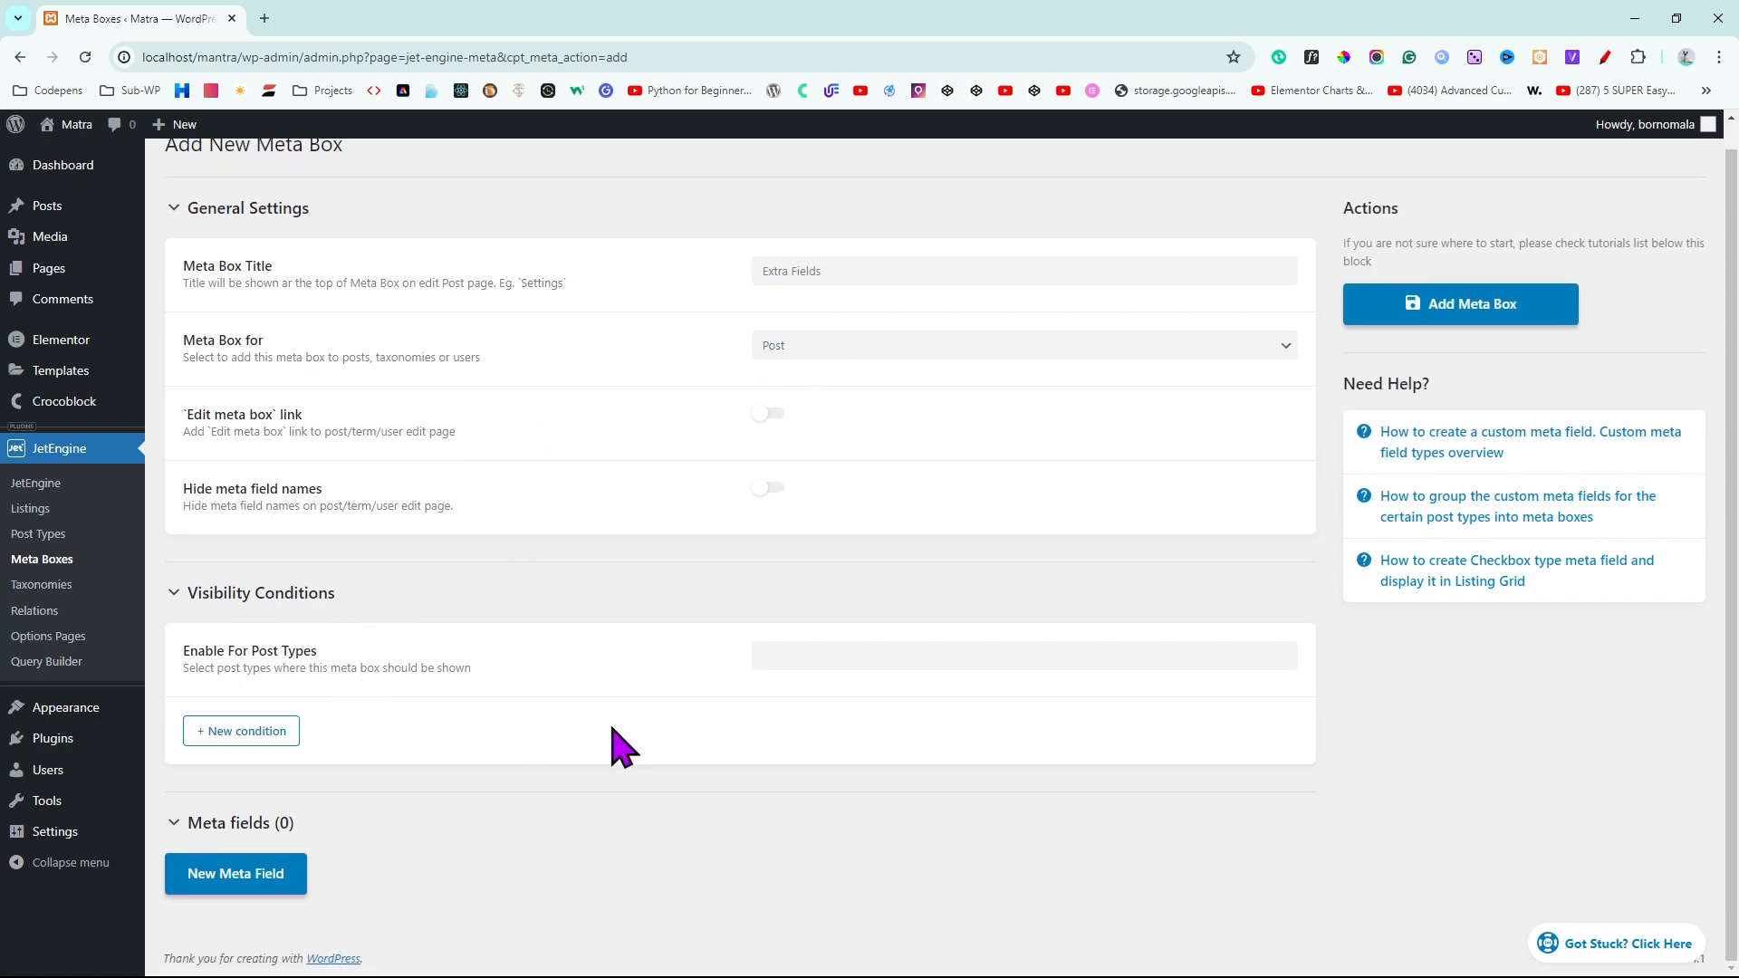
left_click(947, 652)
left_click(786, 691)
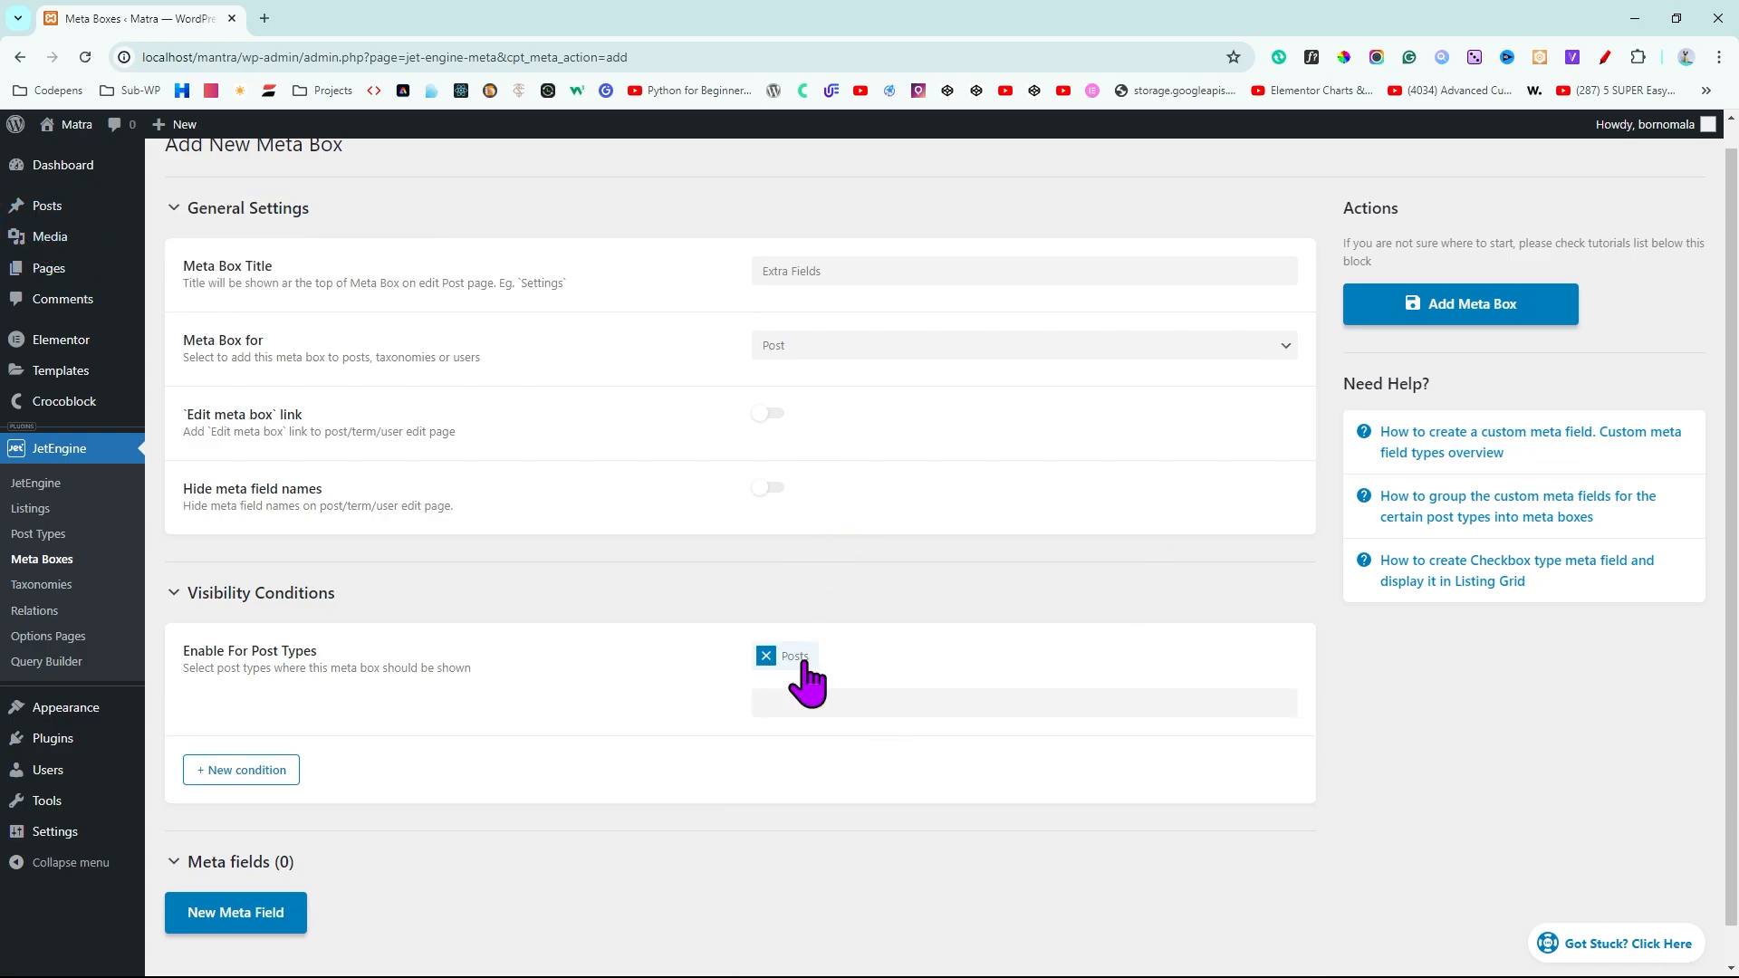
Add a meta field labelled "Single Image" with the name/ID single-image to the meta box
scroll(1247, 752, "down", 1)
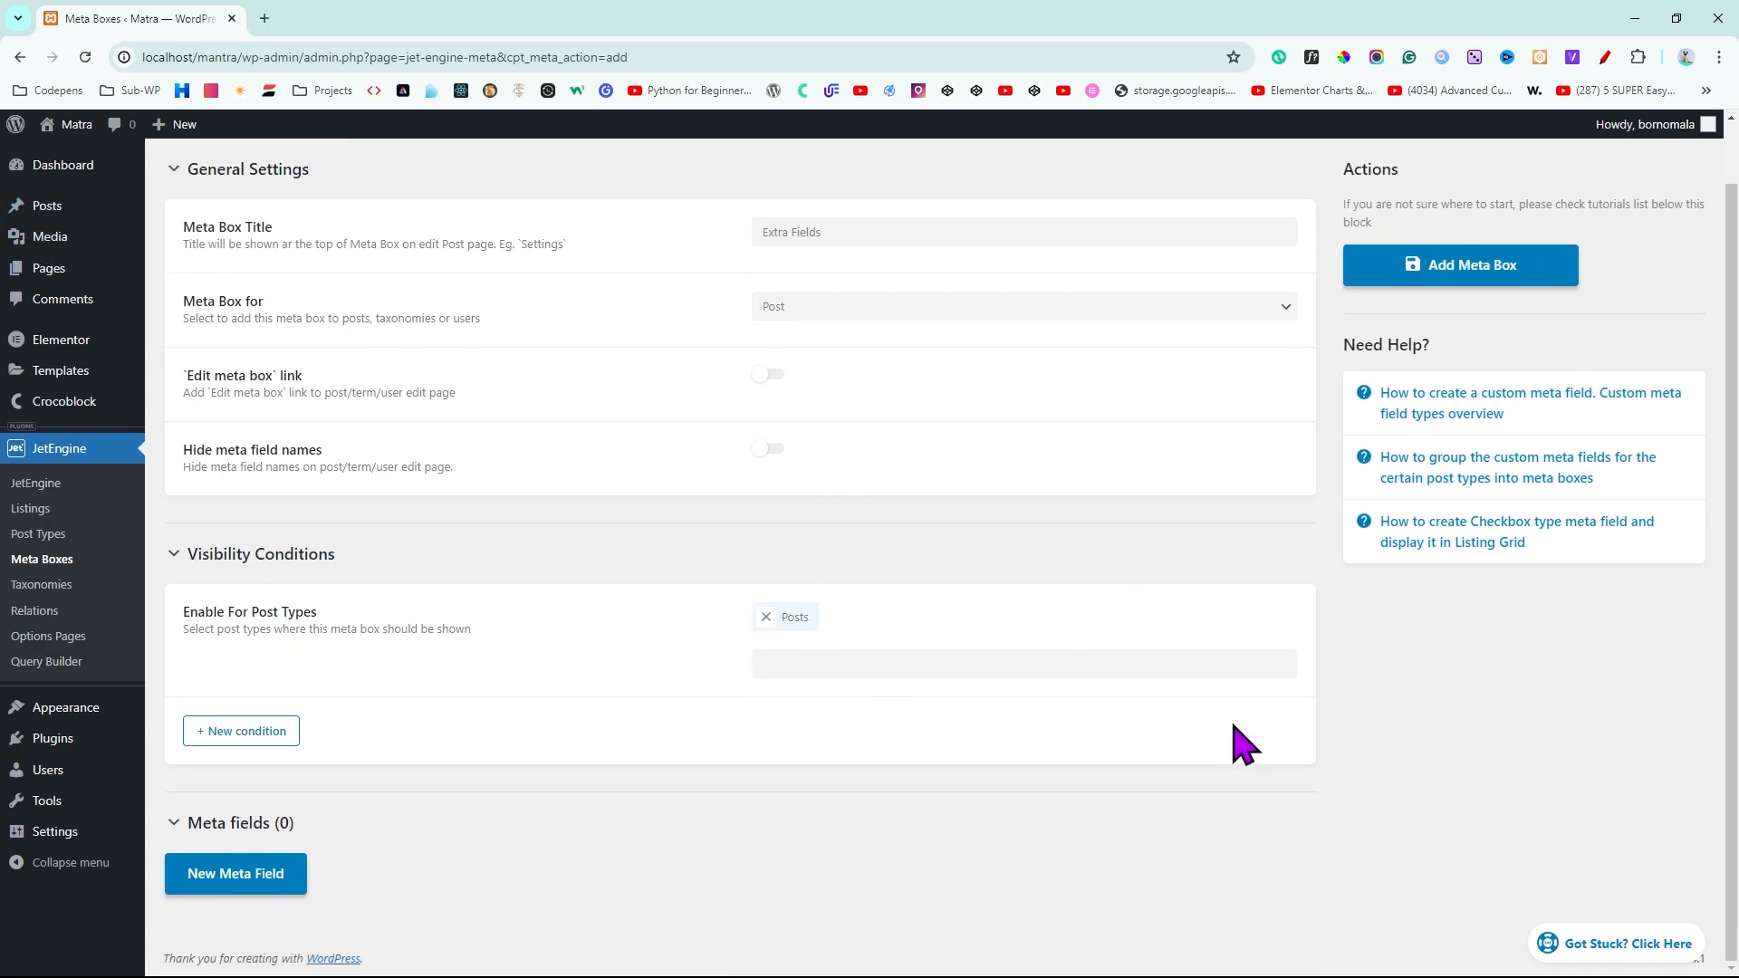
left_click(267, 897)
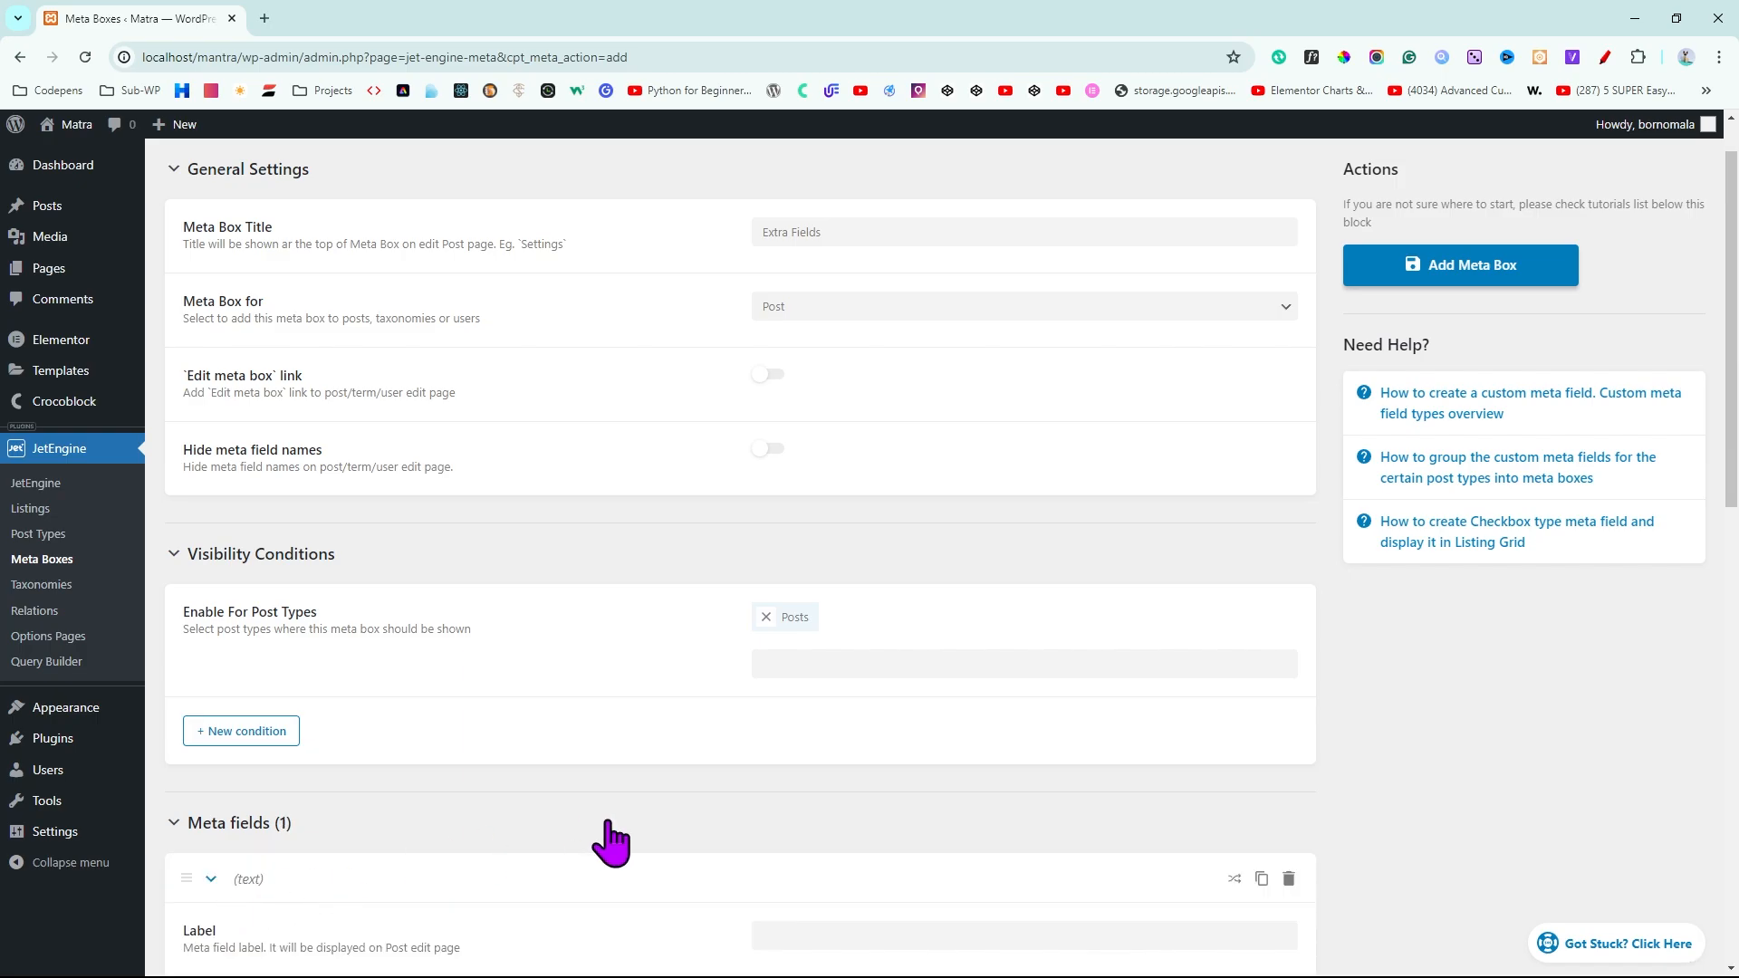
scroll(634, 838, "up", 1)
scroll(653, 835, "down", 4)
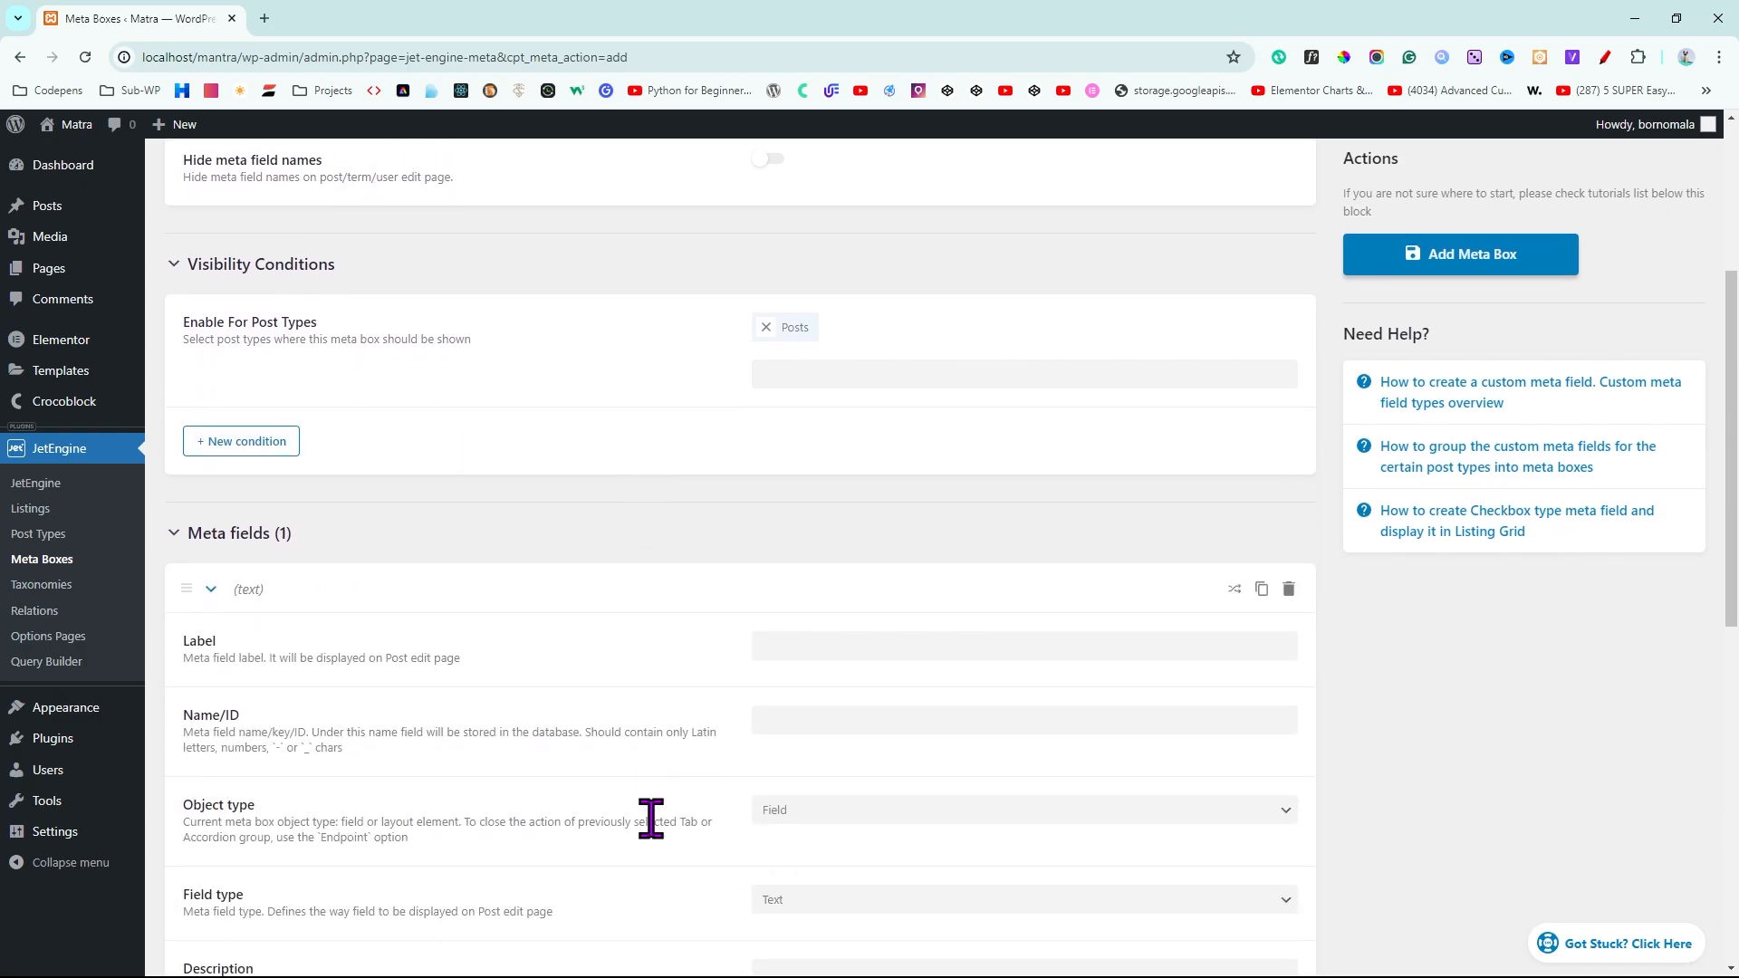
scroll(651, 818, "down", 3)
left_click(865, 458)
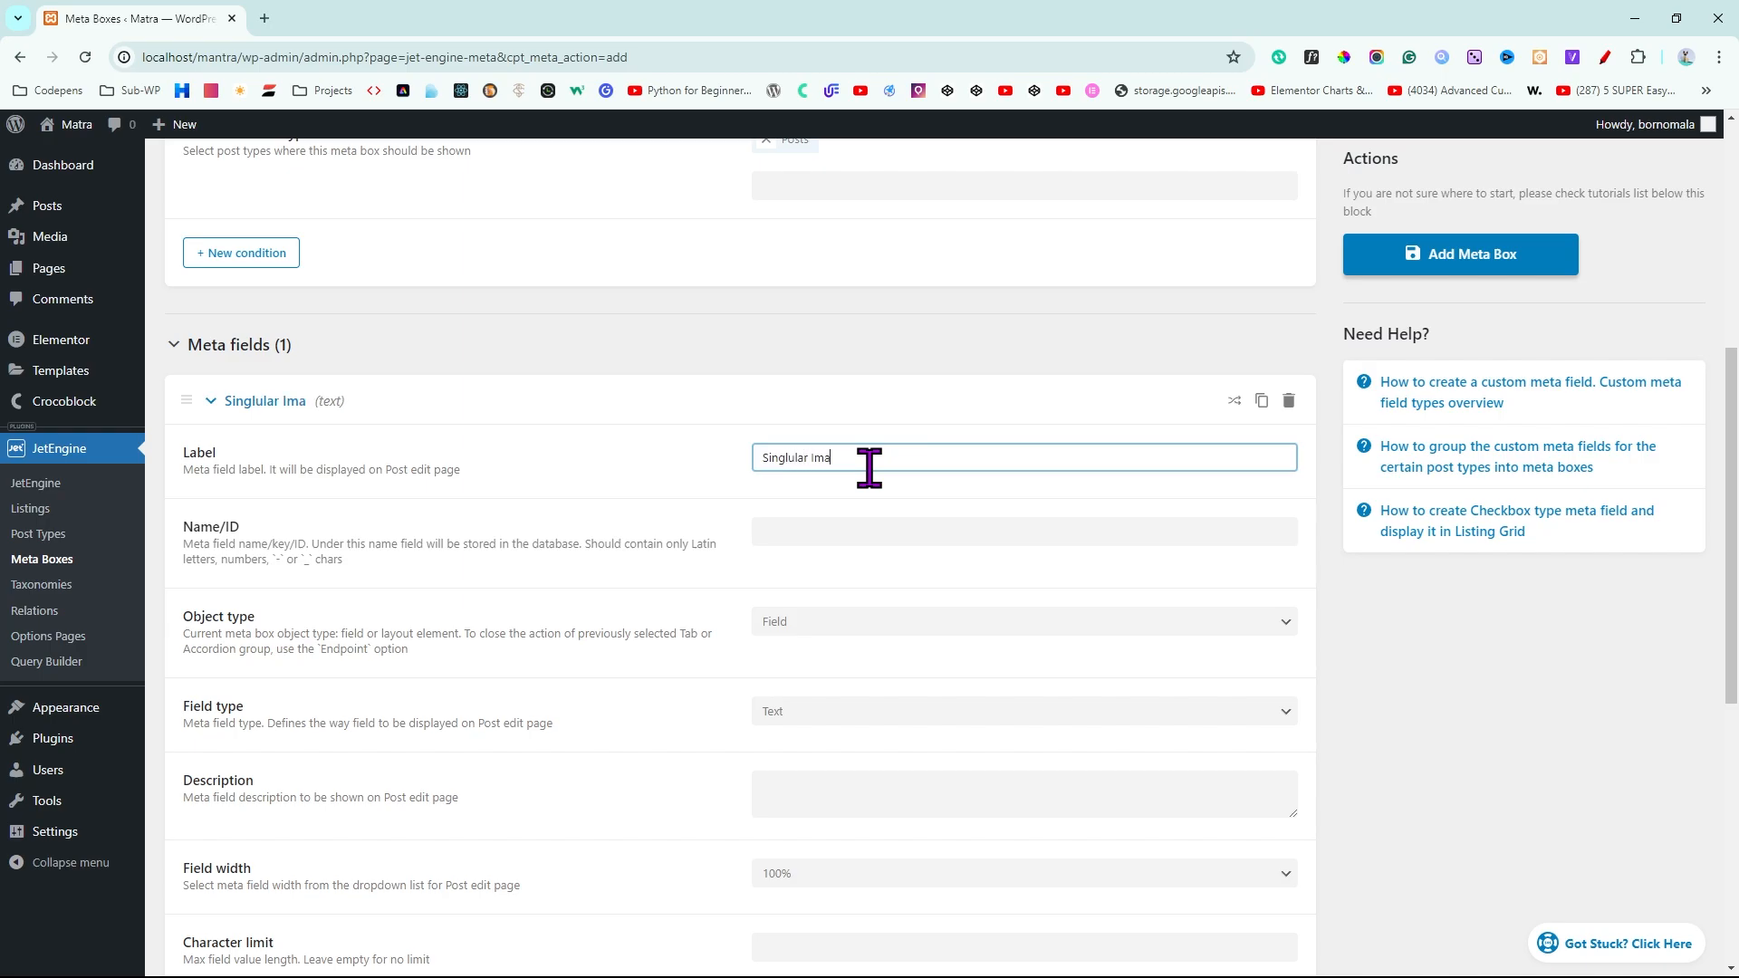
key("BackSpace")
key("BackSpace")
key("BackSpace")
key("BackSpace")
key("BackSpace")
key("BackSpace")
key("BackSpace")
key("BackSpace")
left_click(711, 523)
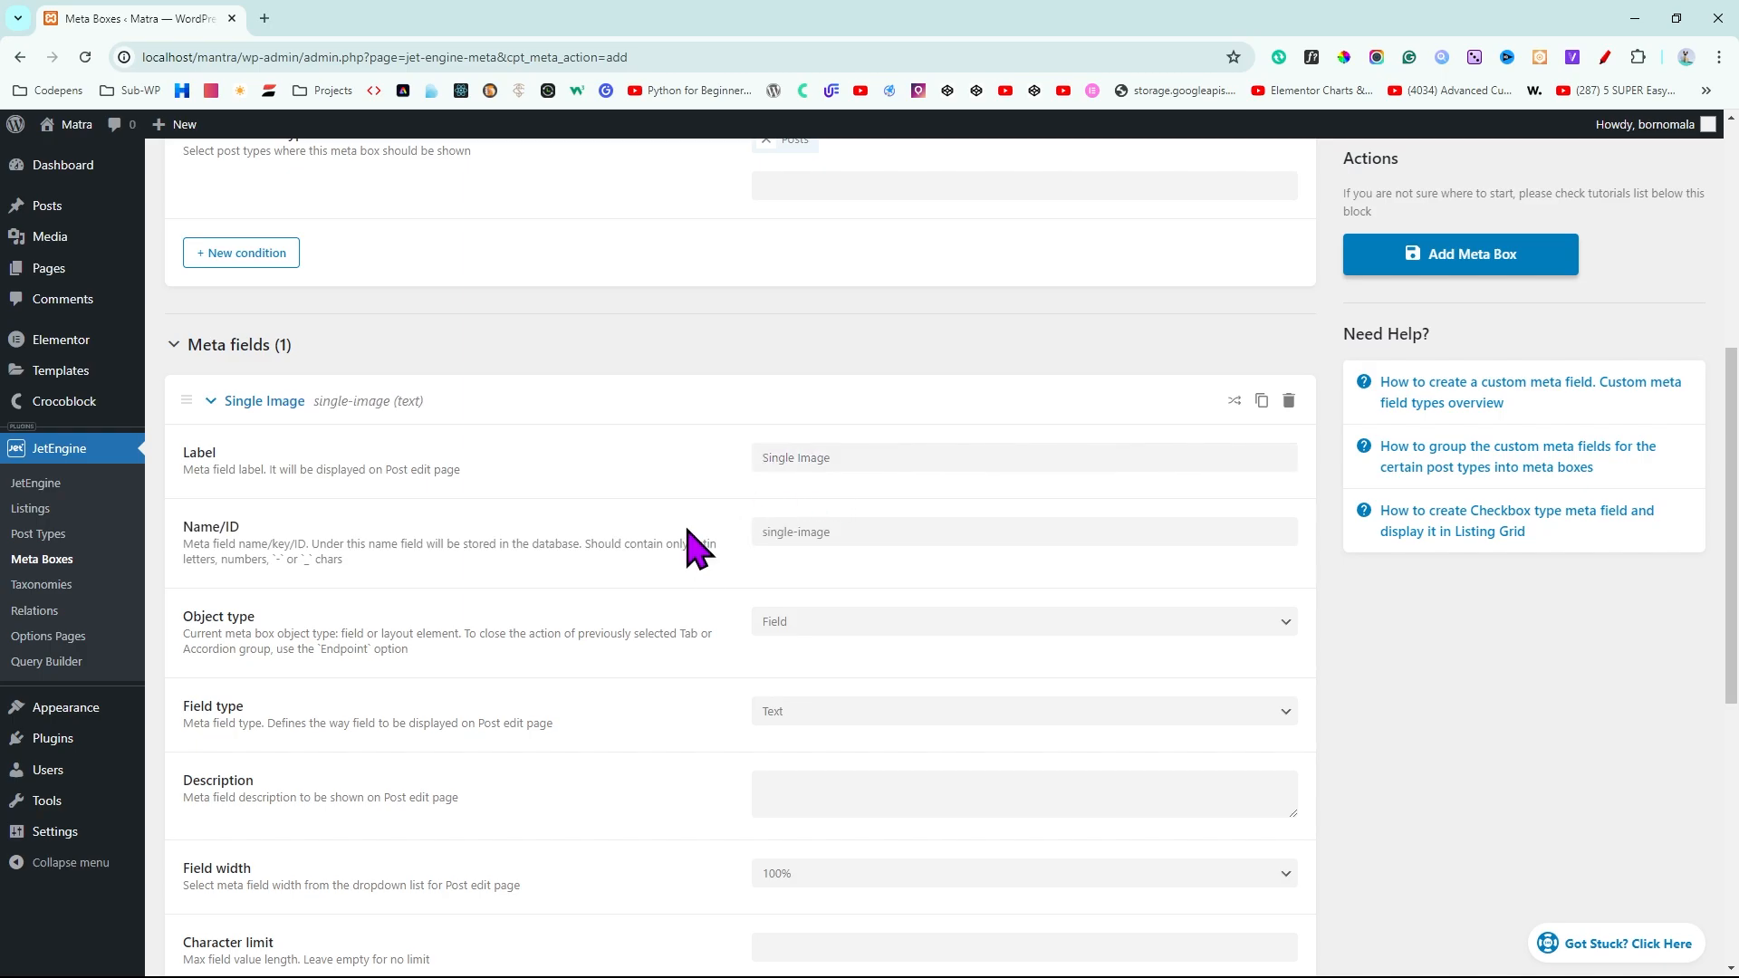
Set the Single Image field's type to Media and its value format to Media ID
left_click_drag(183, 706, 238, 707)
left_click(882, 716)
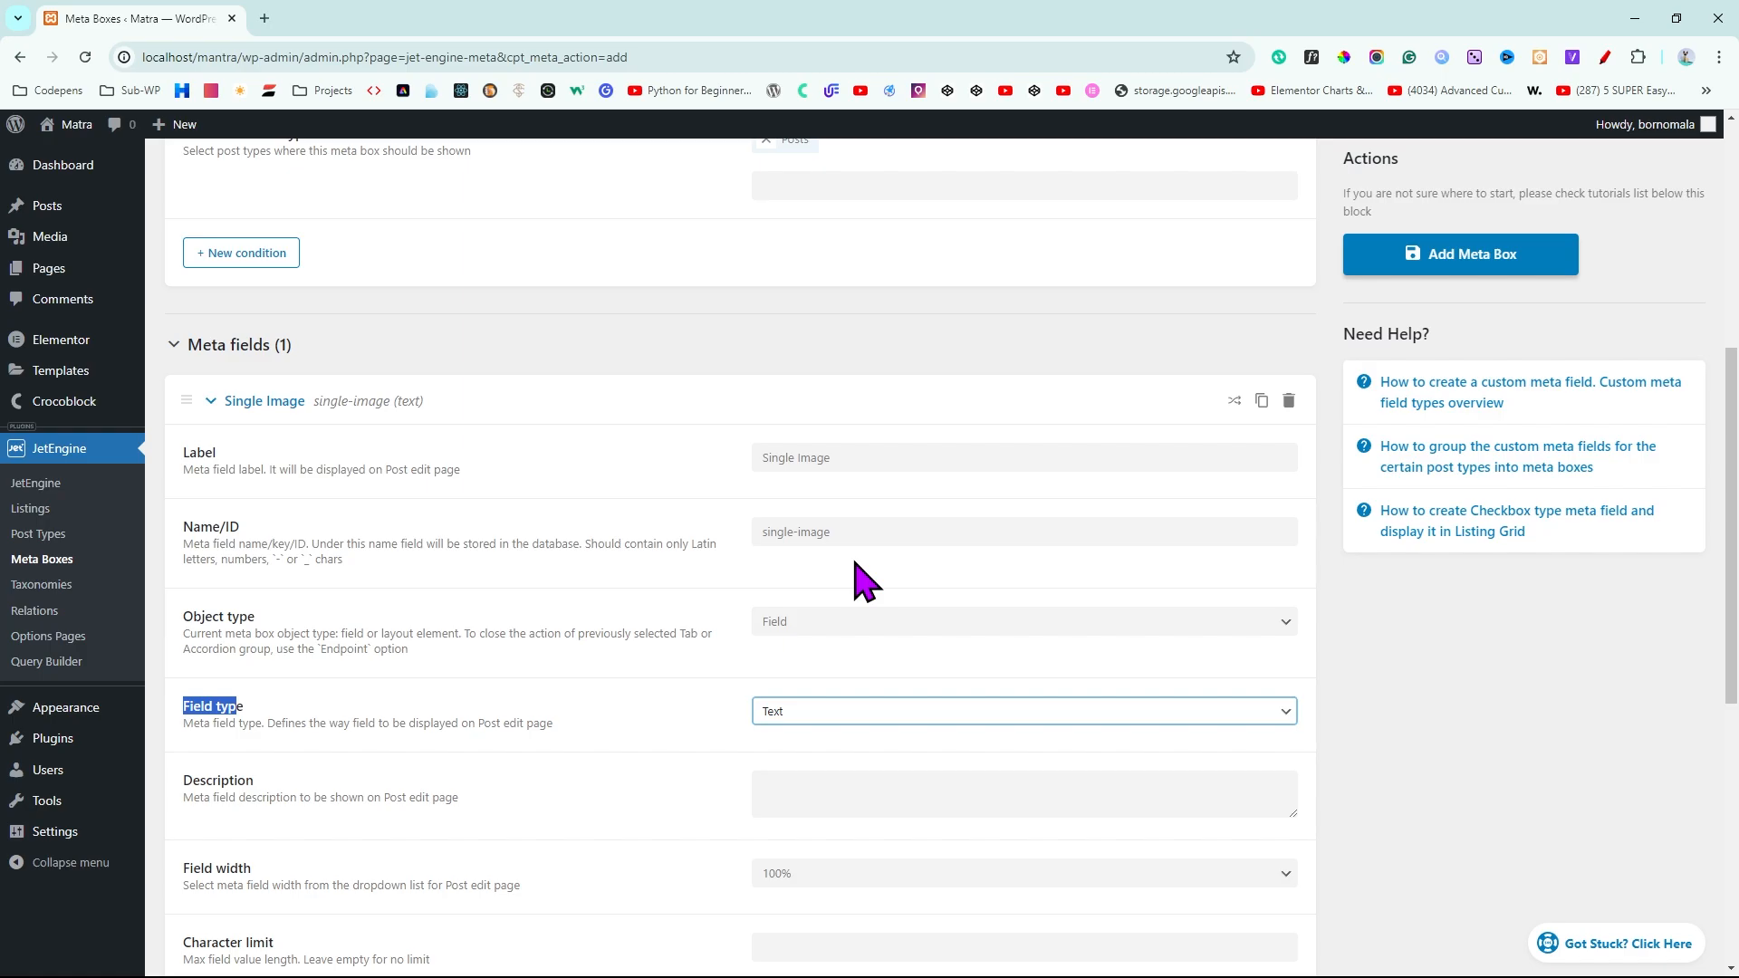
key("m")
left_click(686, 729)
scroll(688, 738, "down", 1)
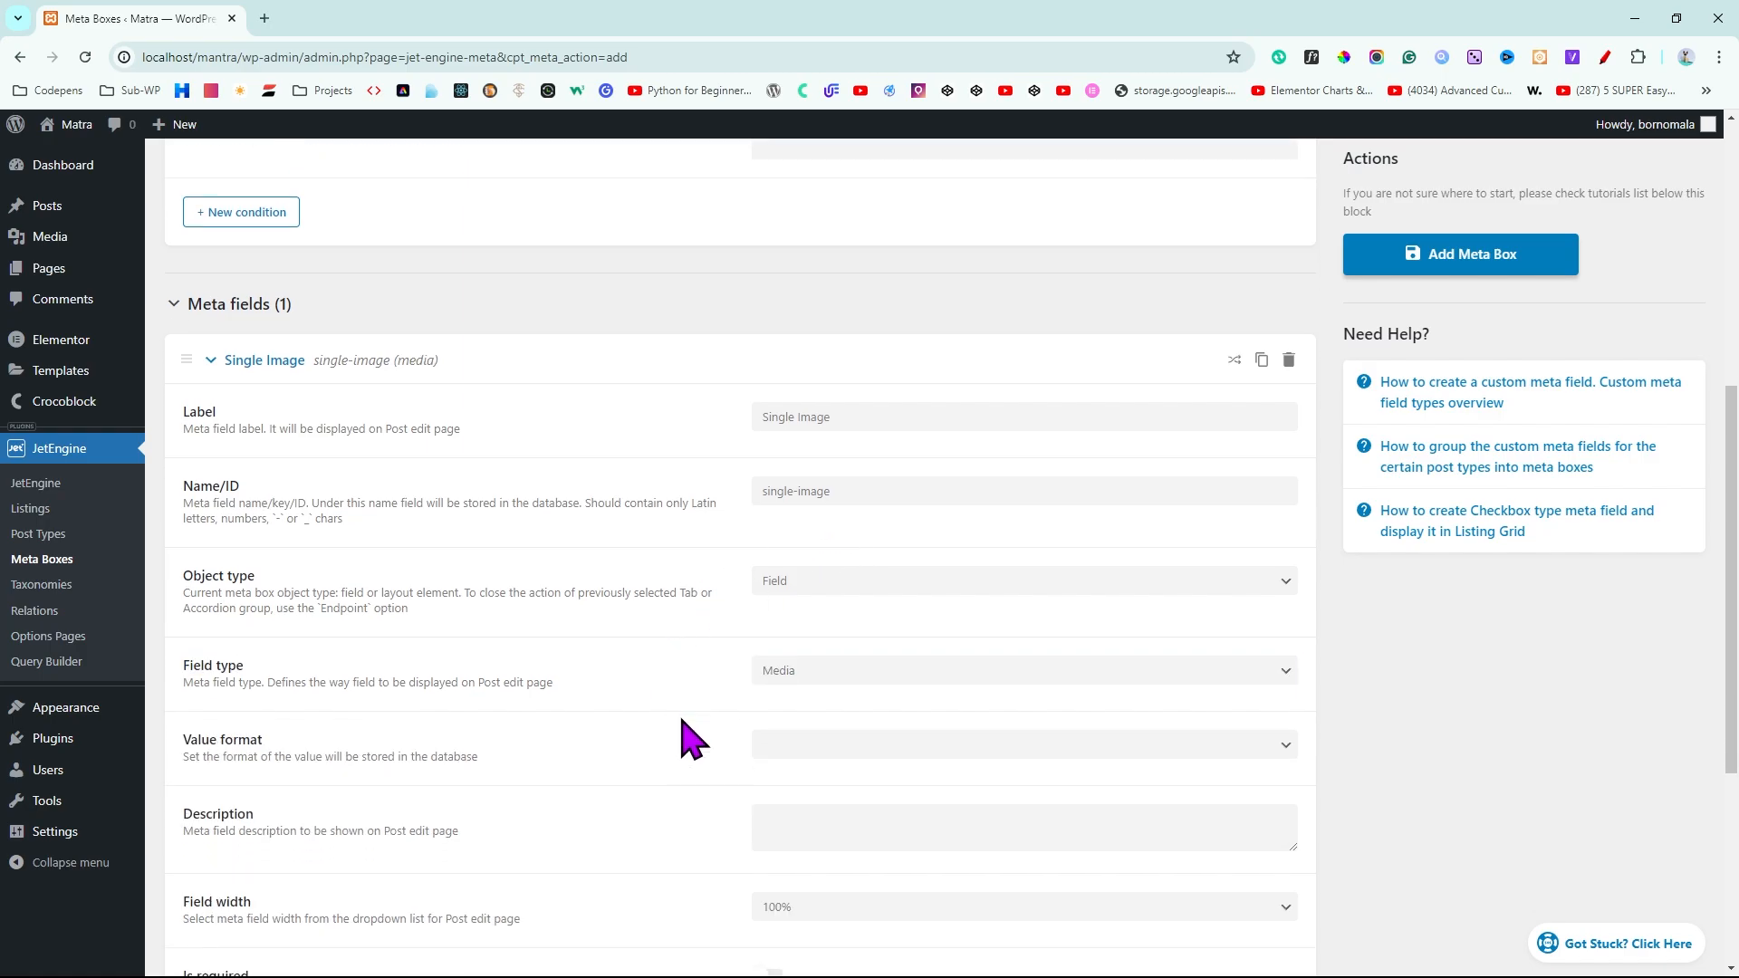
scroll(686, 735, "down", 2)
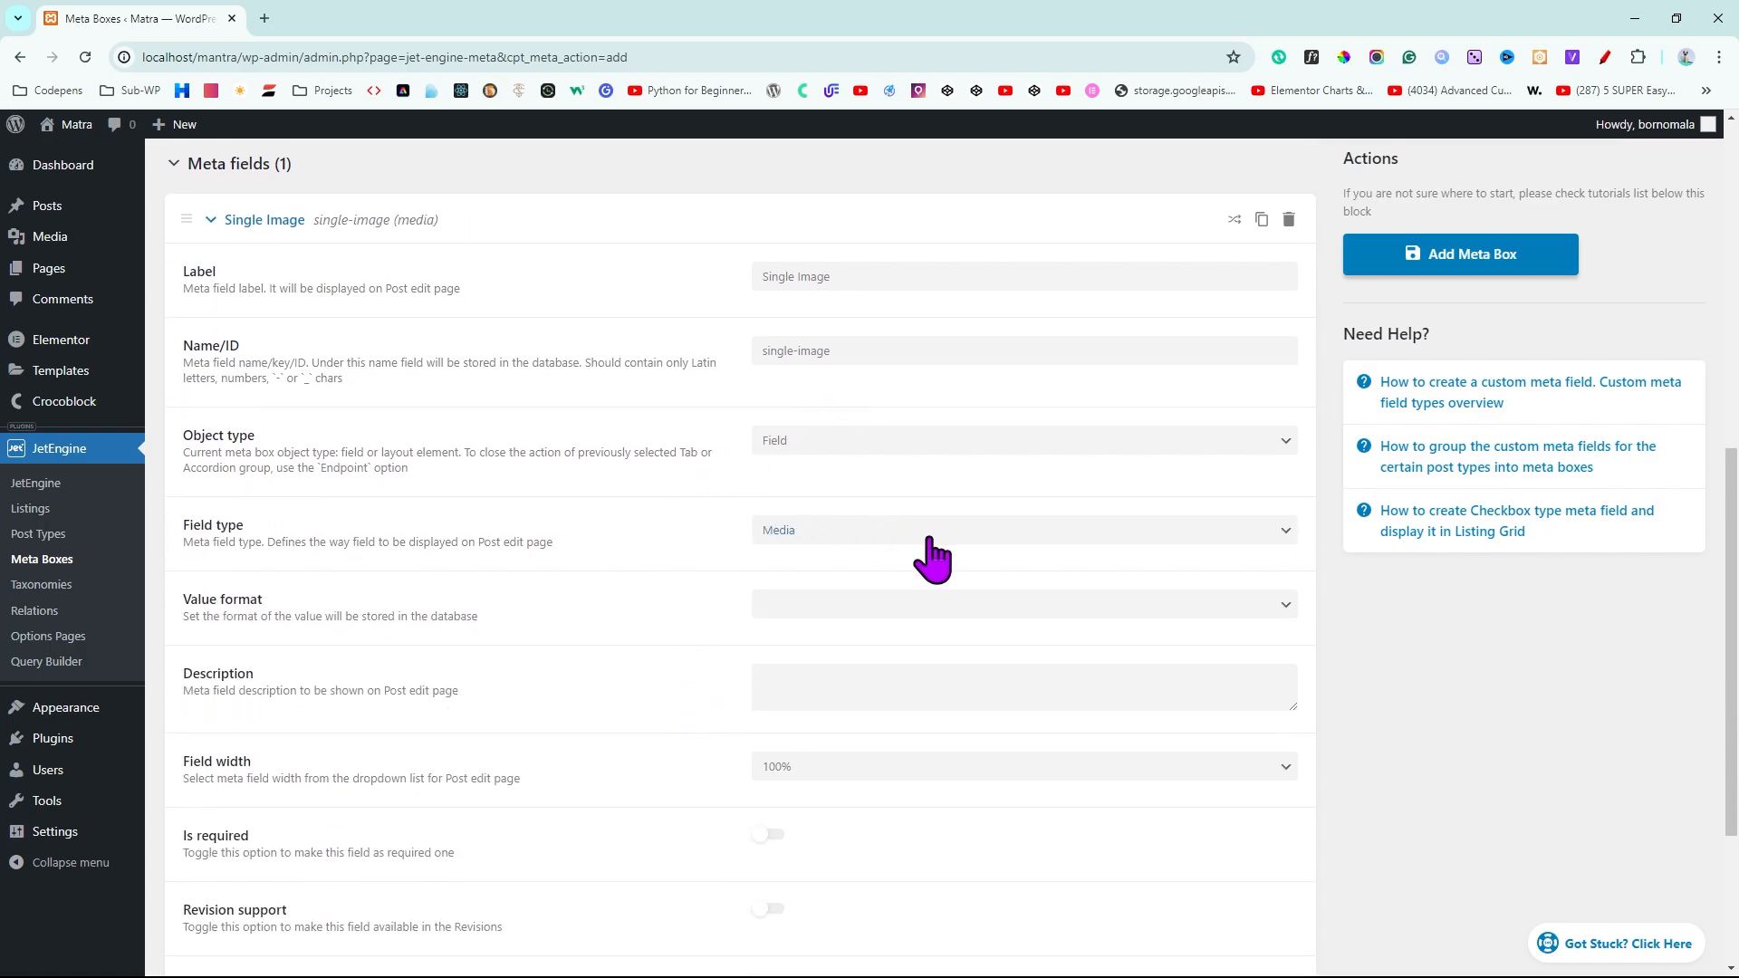
scroll(686, 625, "down", 1)
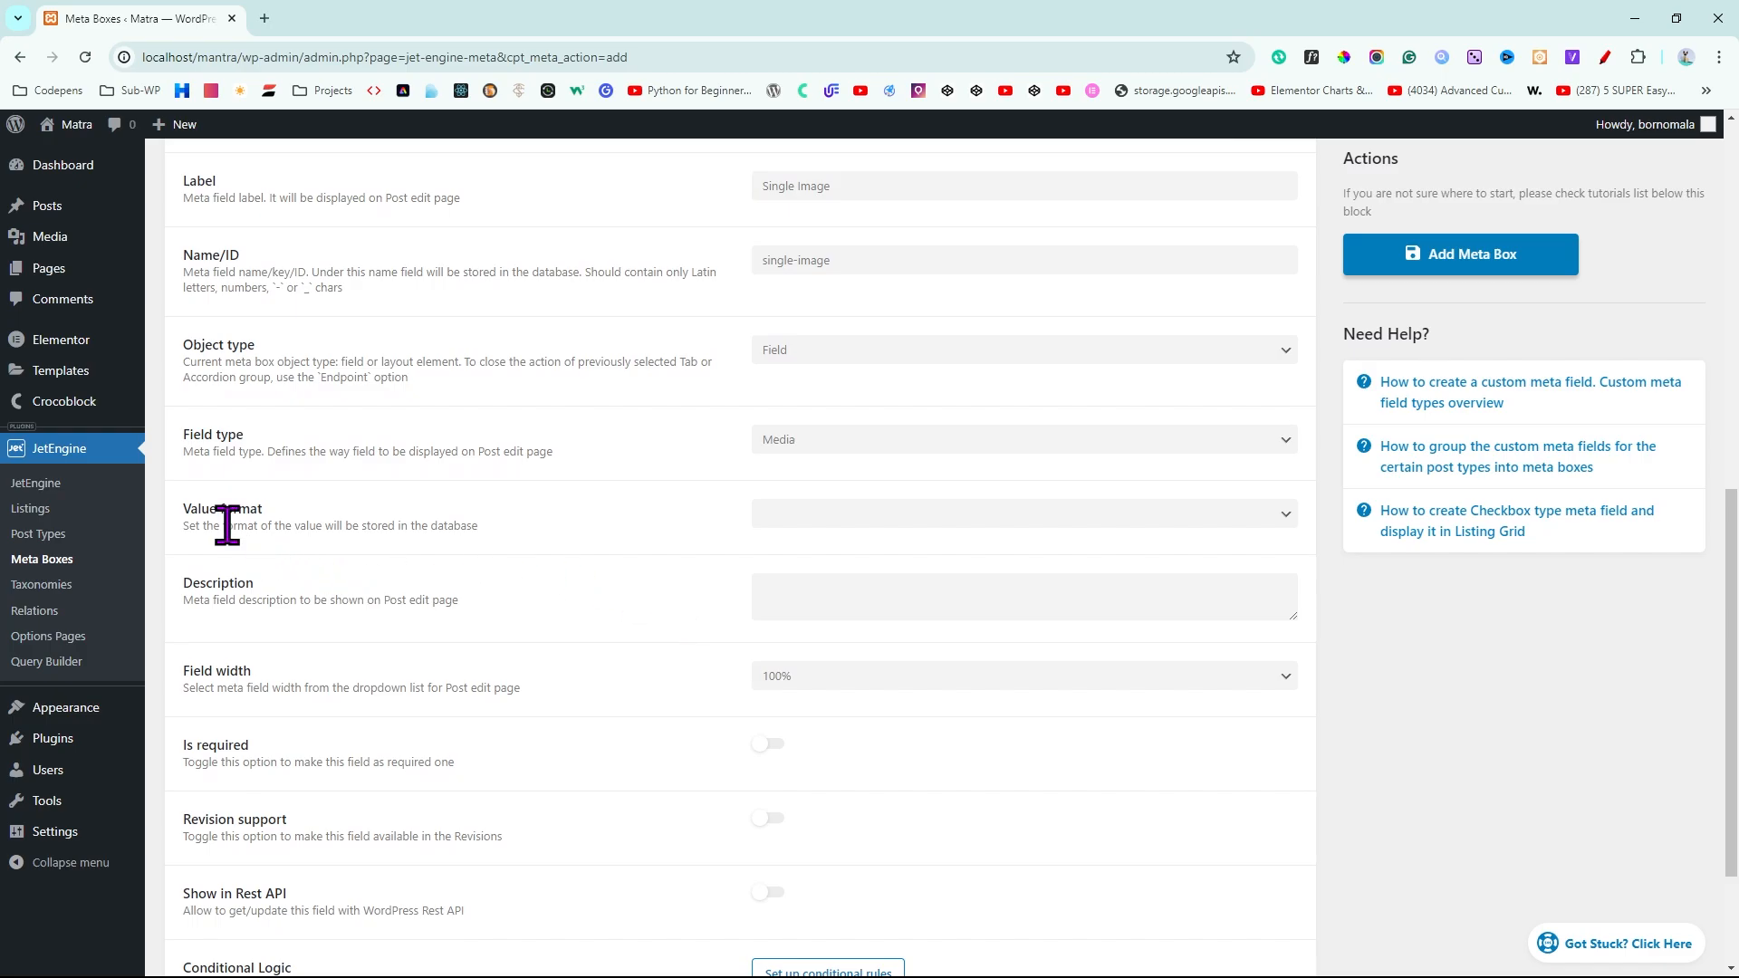
left_click(962, 513)
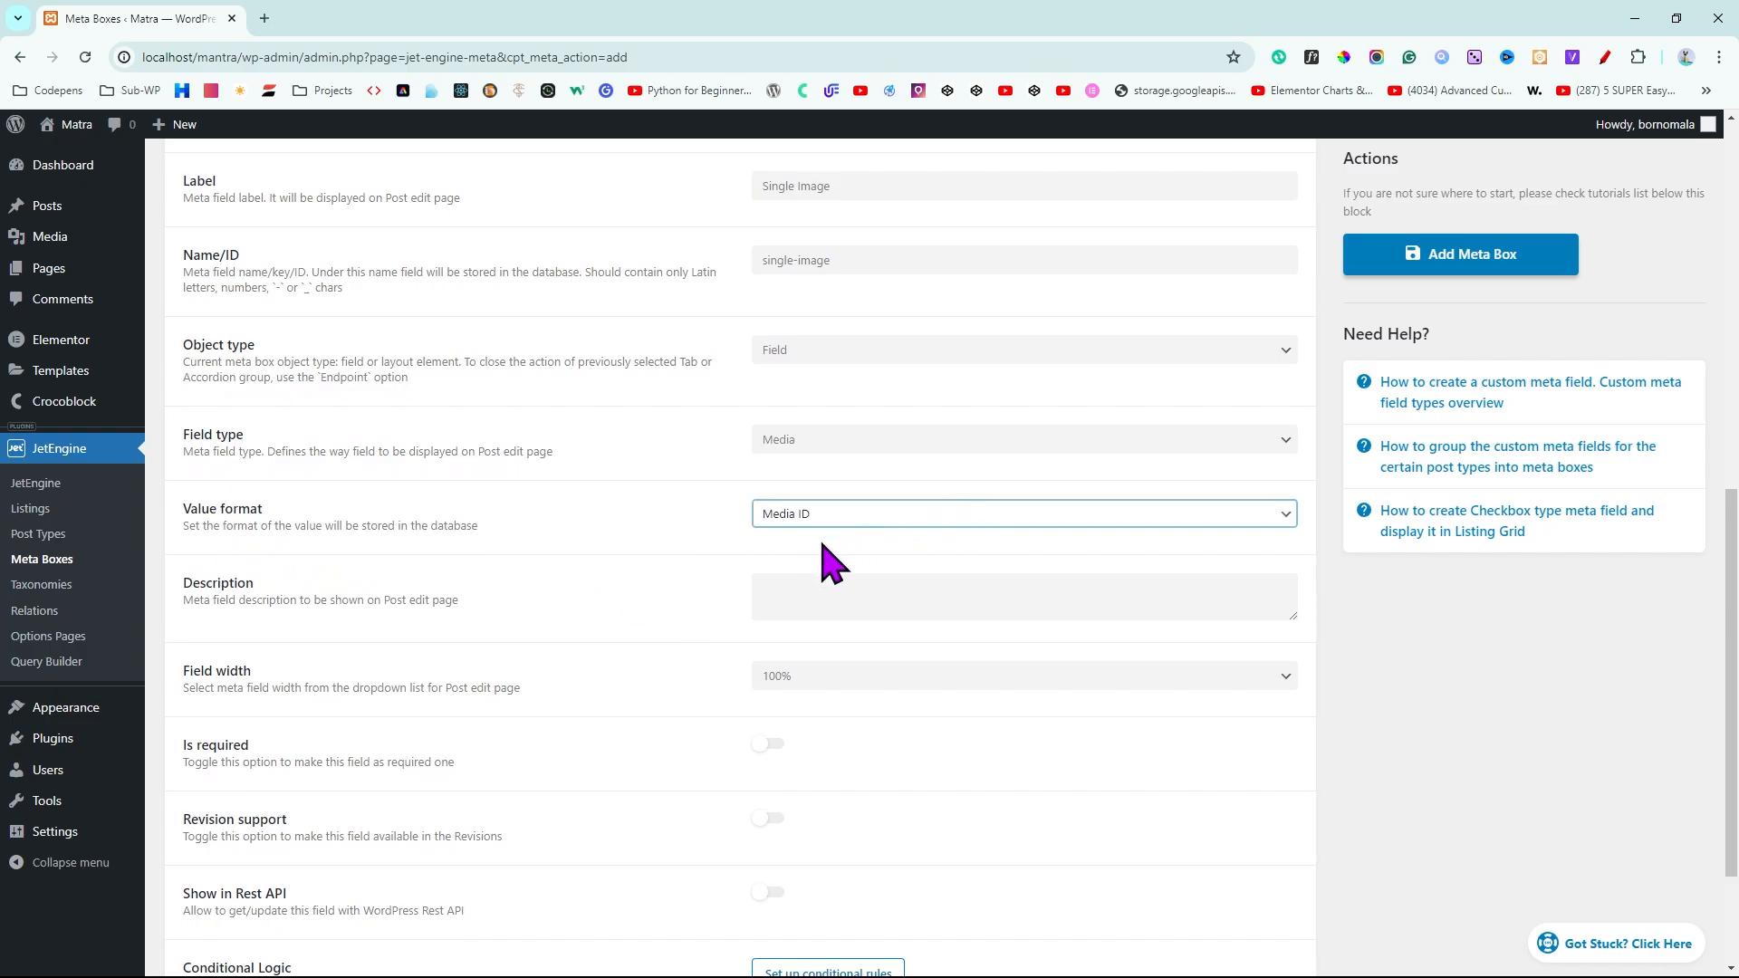
left_click(611, 566)
Save the new Extra Fields meta box with its Single Image field
scroll(653, 649, "down", 2)
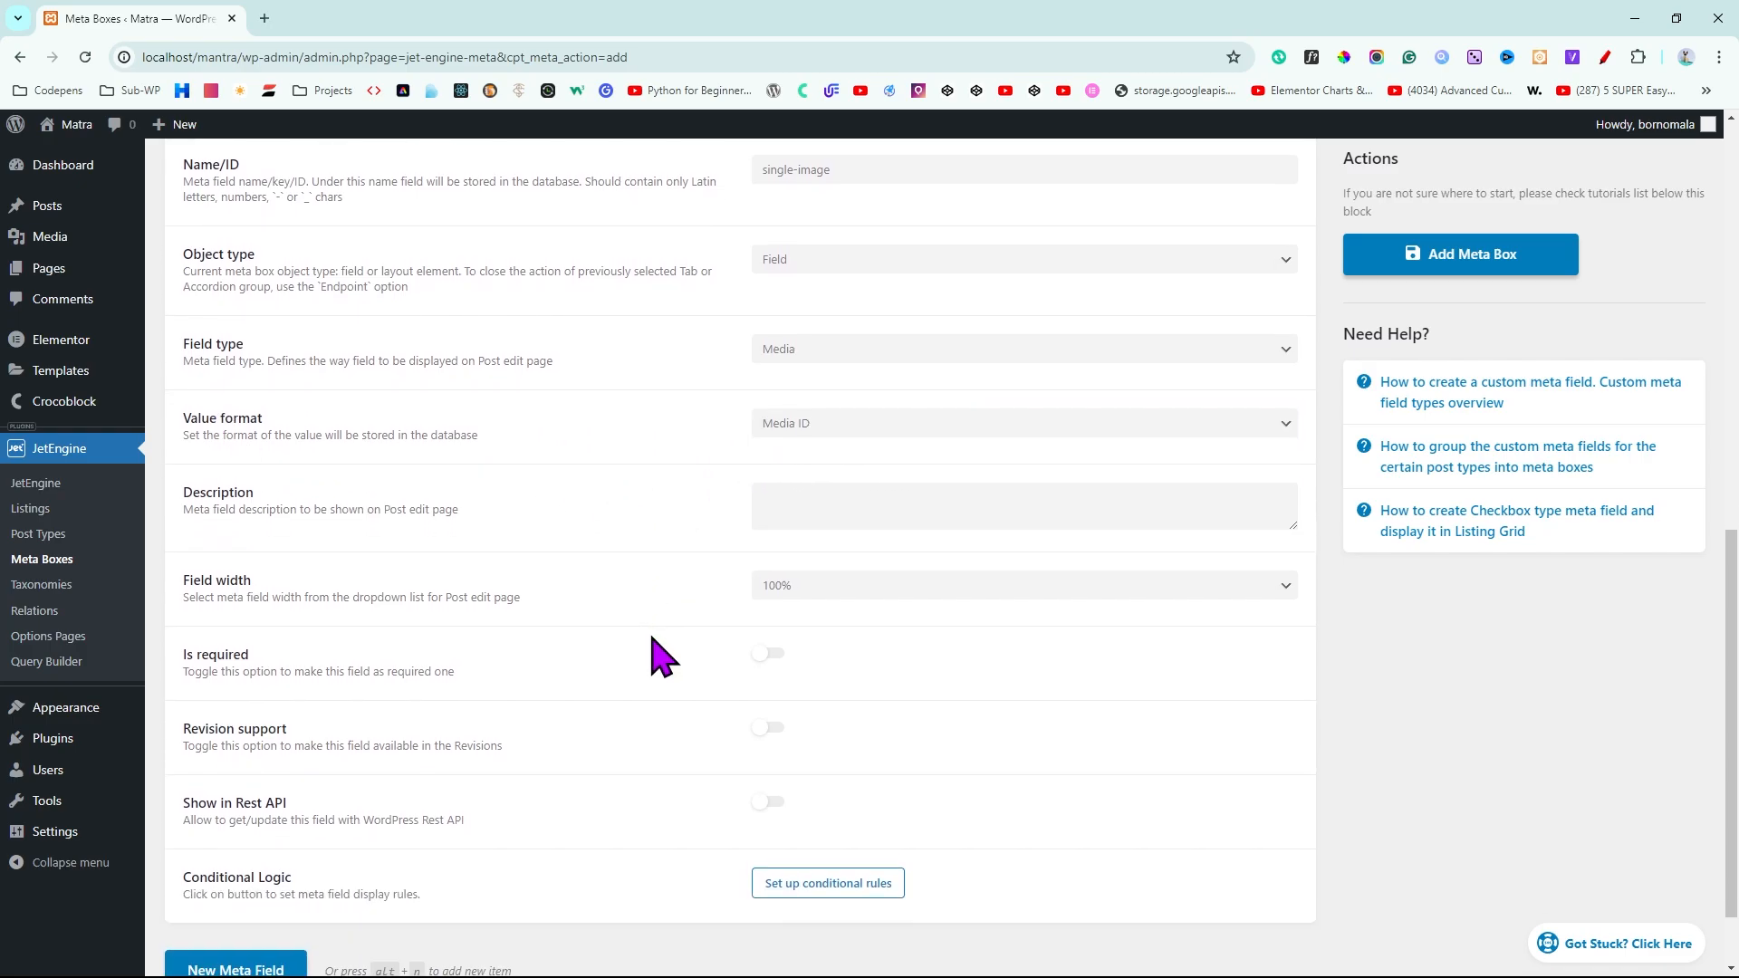
scroll(664, 653, "up", 10)
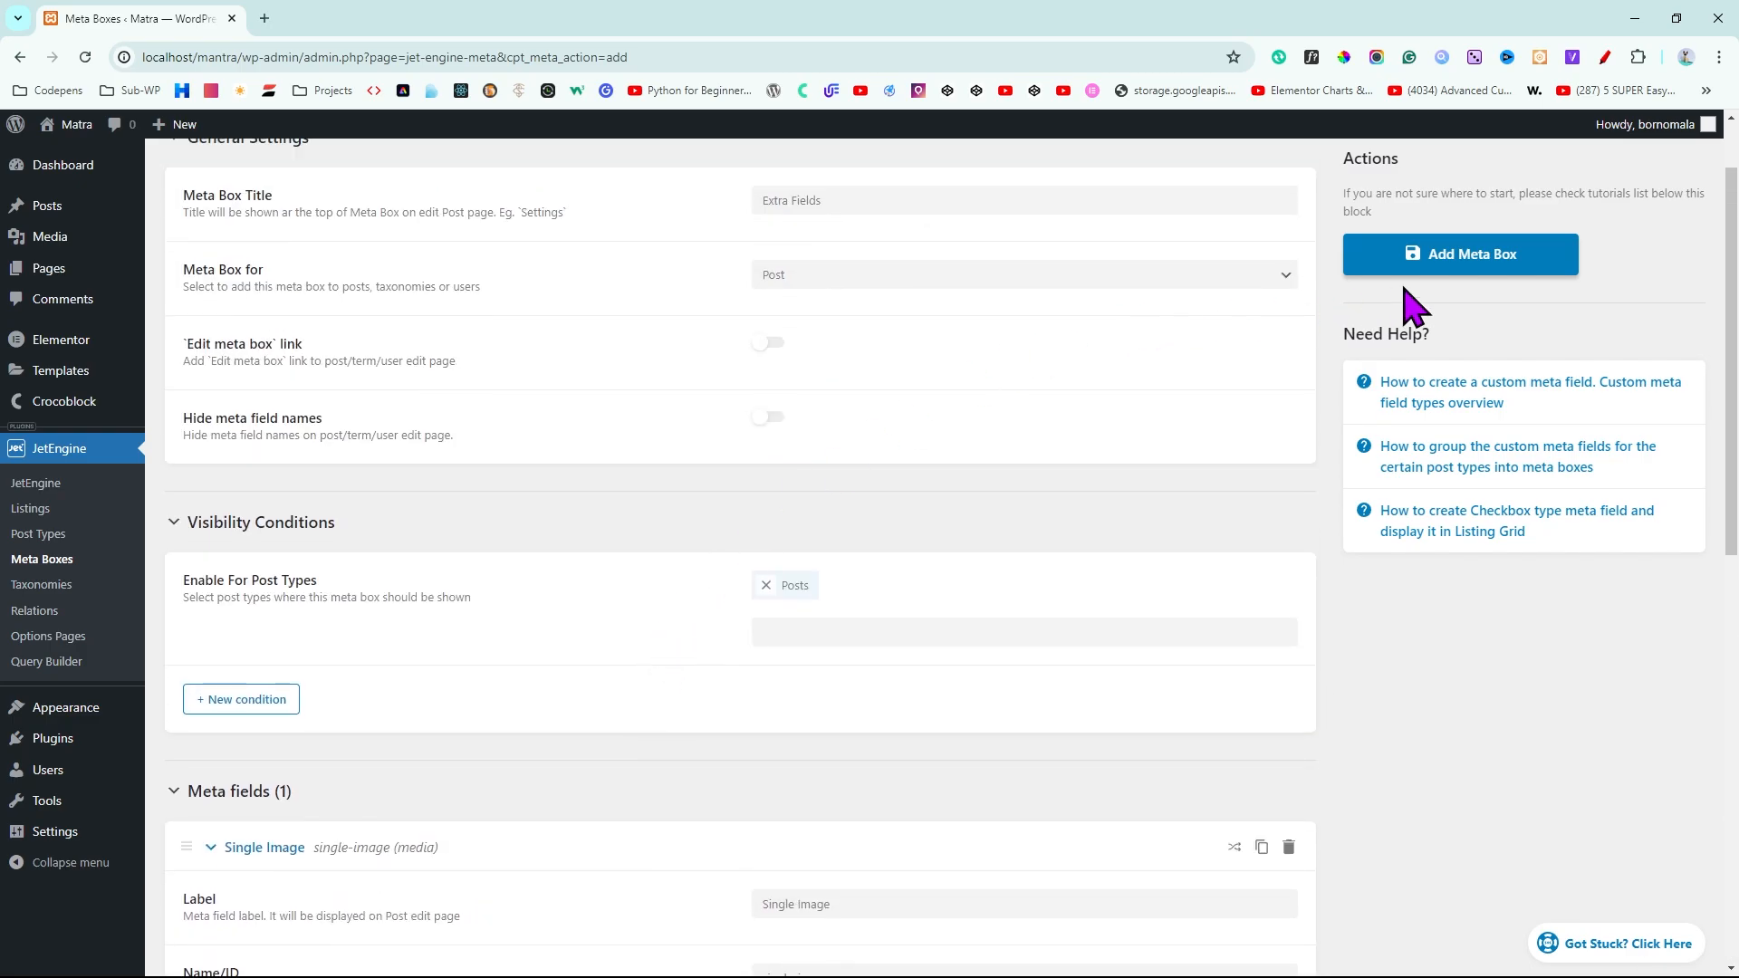
left_click(1496, 263)
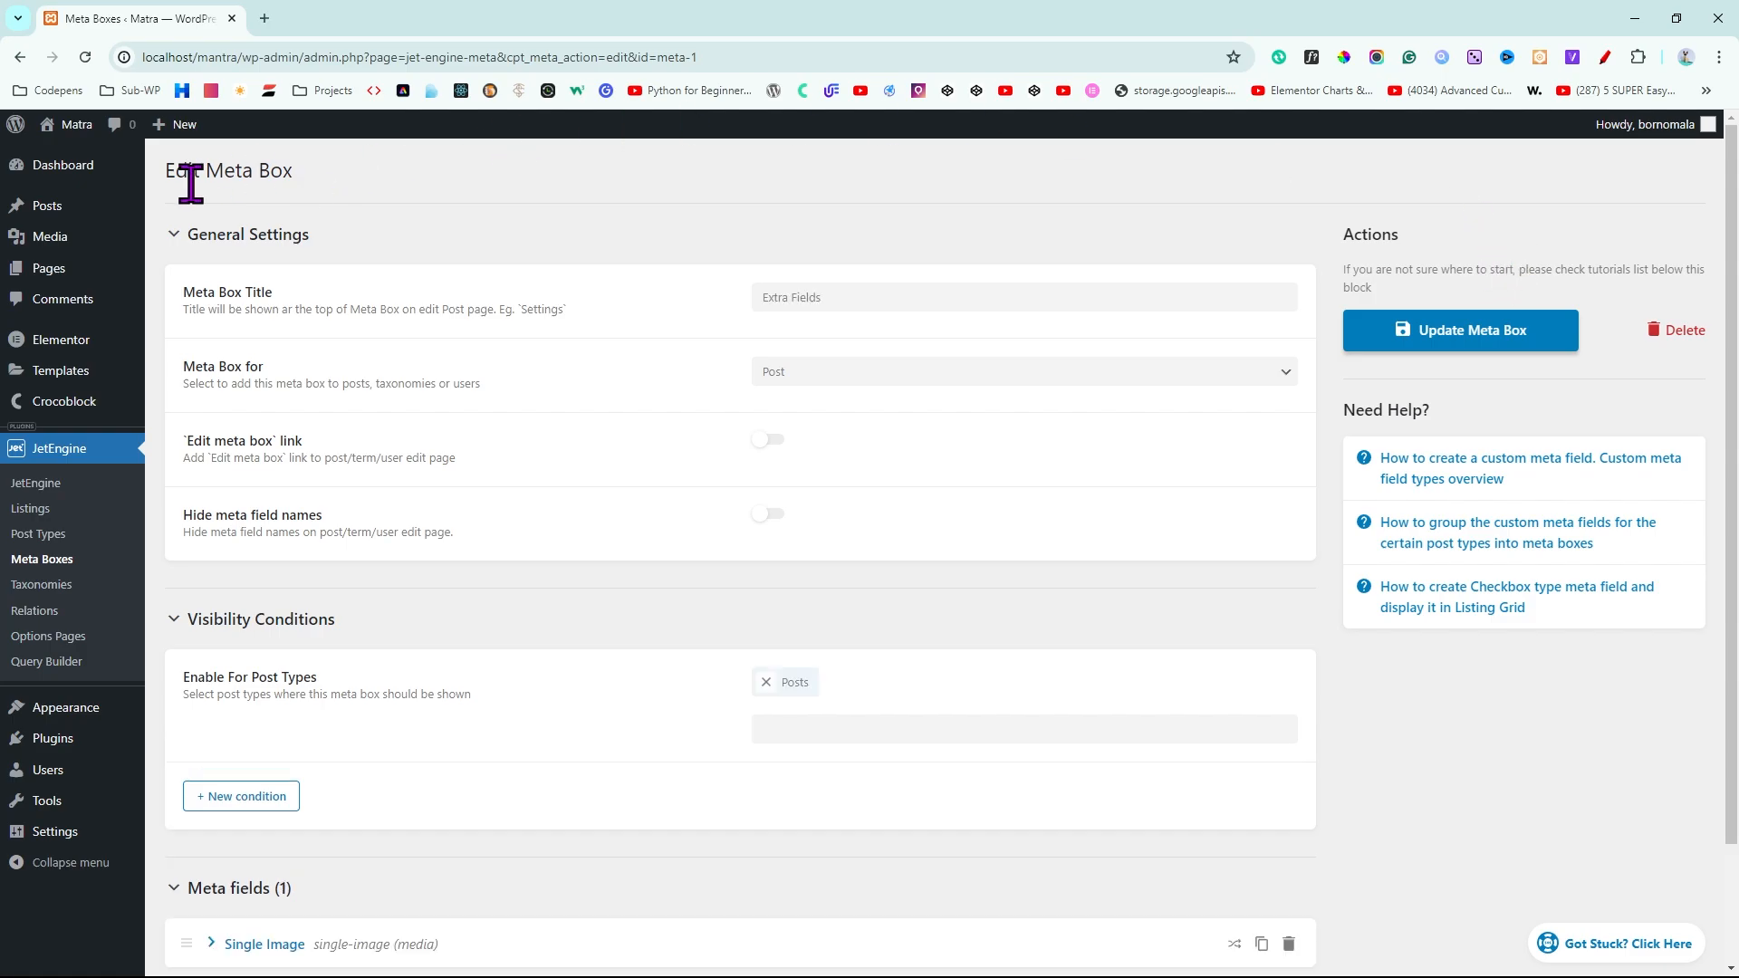
Open the Atomic Habits post for editing and go to its Extra Fields meta box
mouse_move(45, 217)
left_click(212, 210)
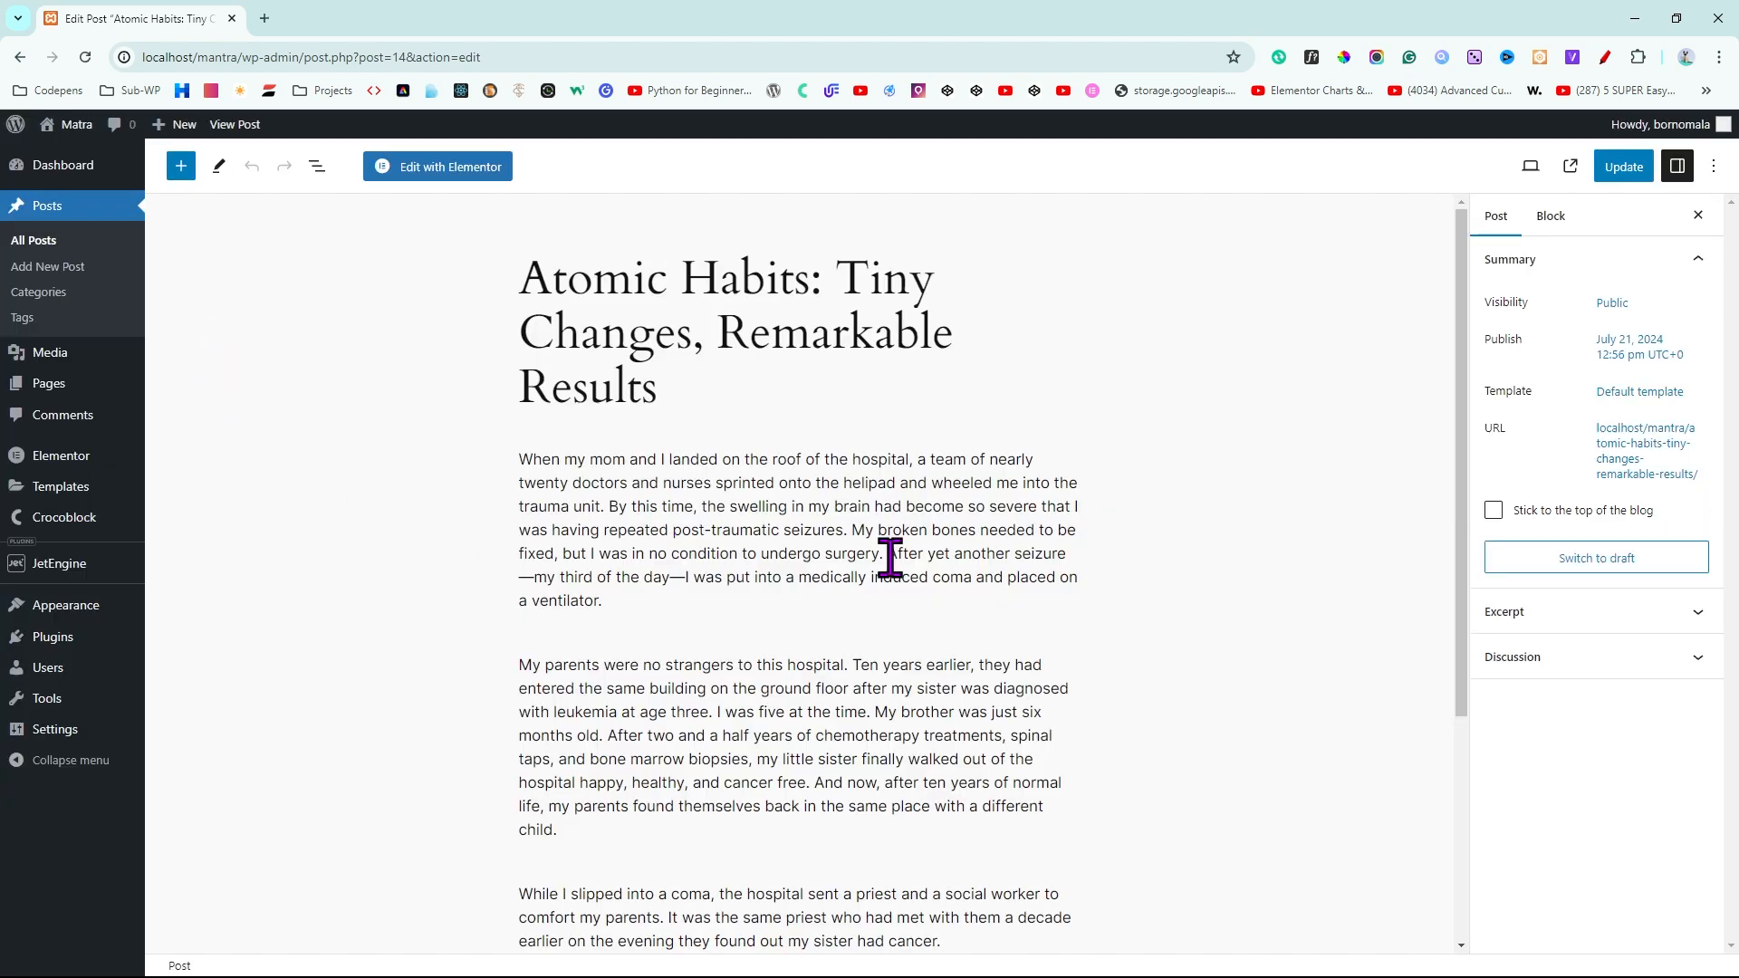
left_click_drag(1461, 407, 1420, 691)
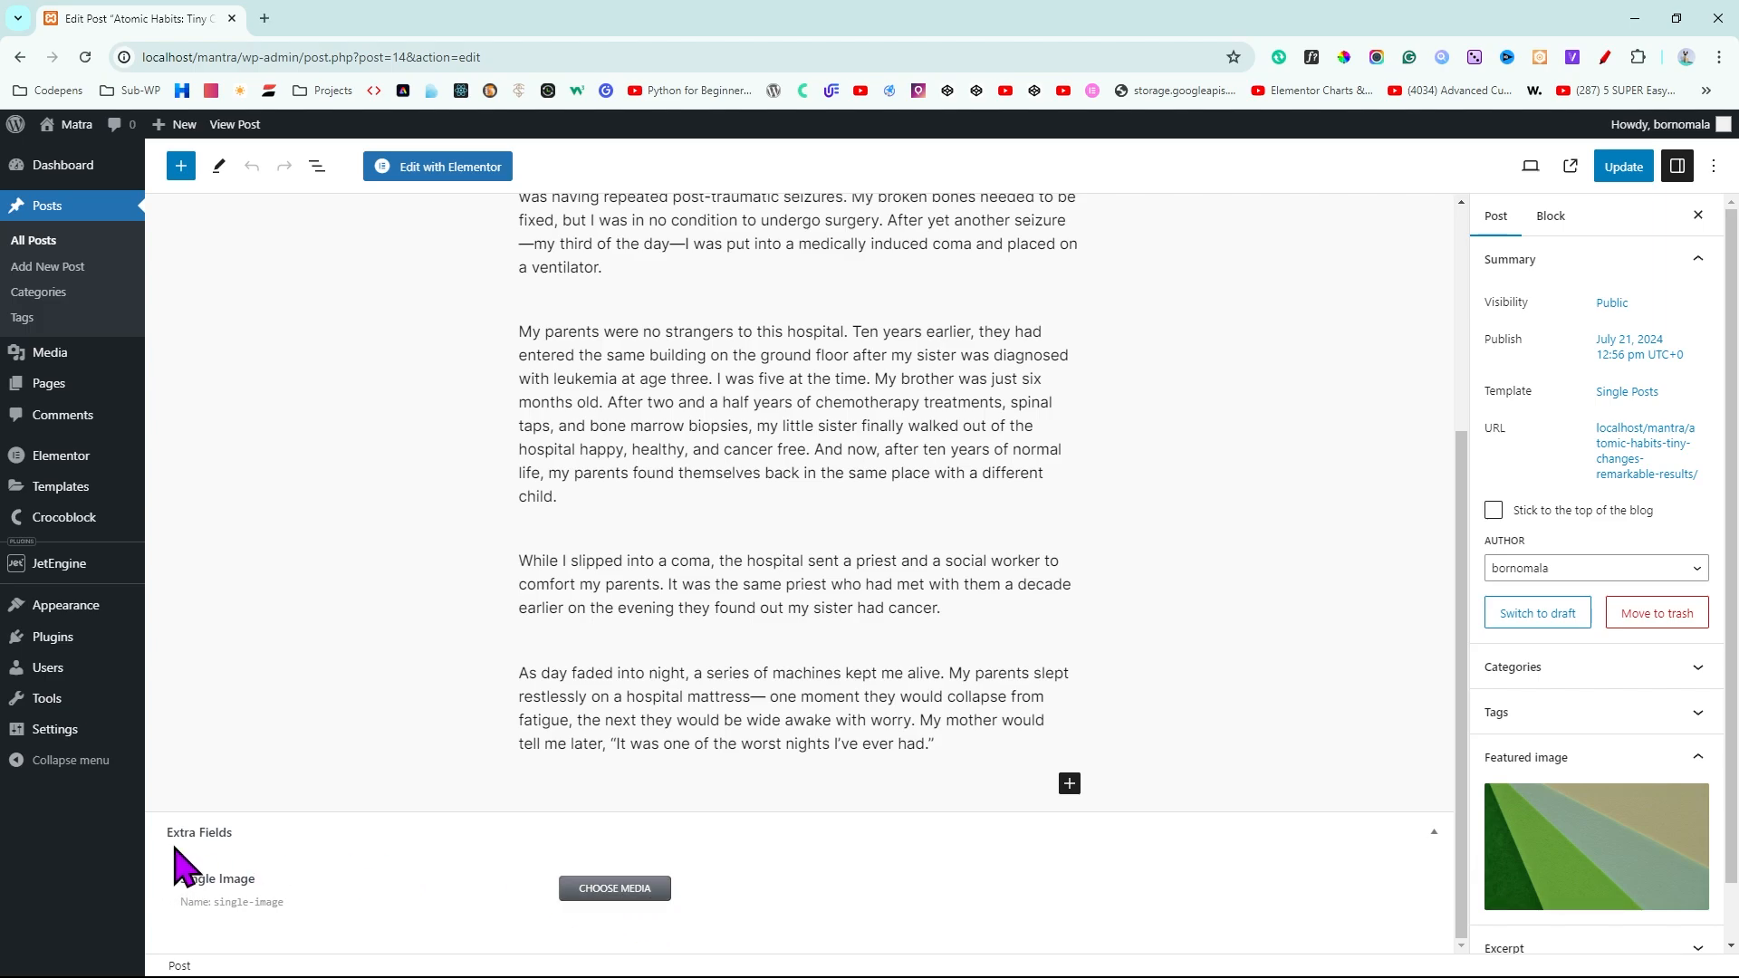
Assign Demo-2.png from the media library to the post's Single Image field and update the post
left_click(615, 889)
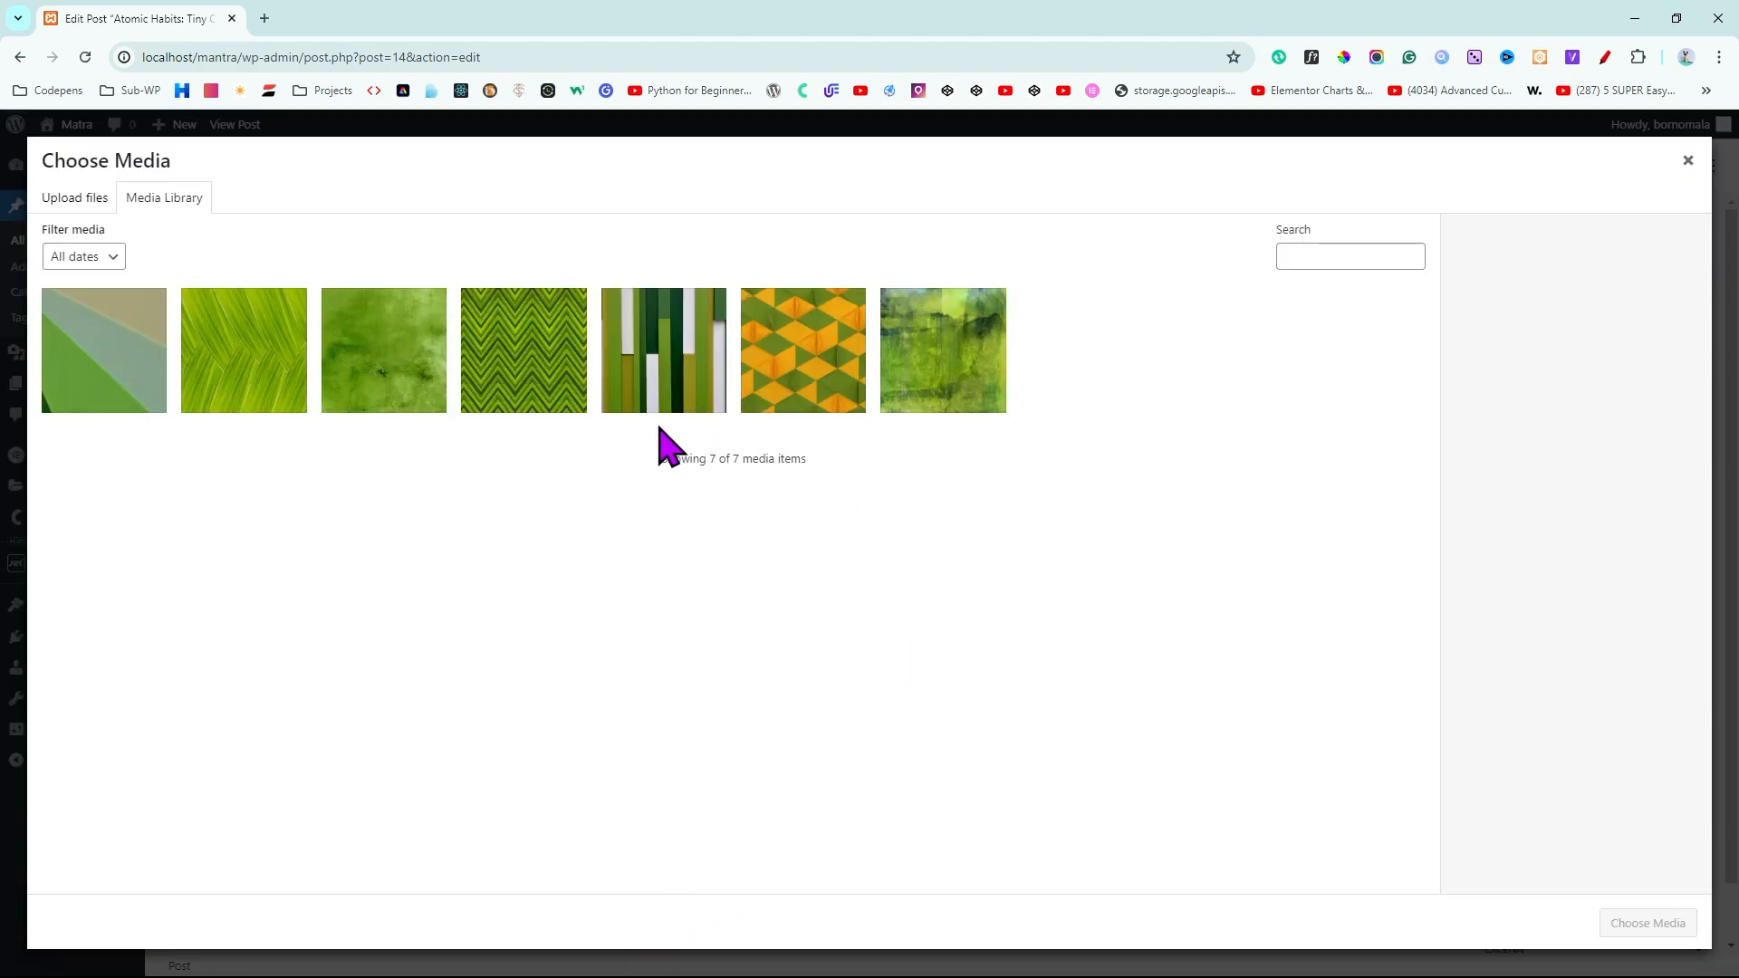
left_click(812, 368)
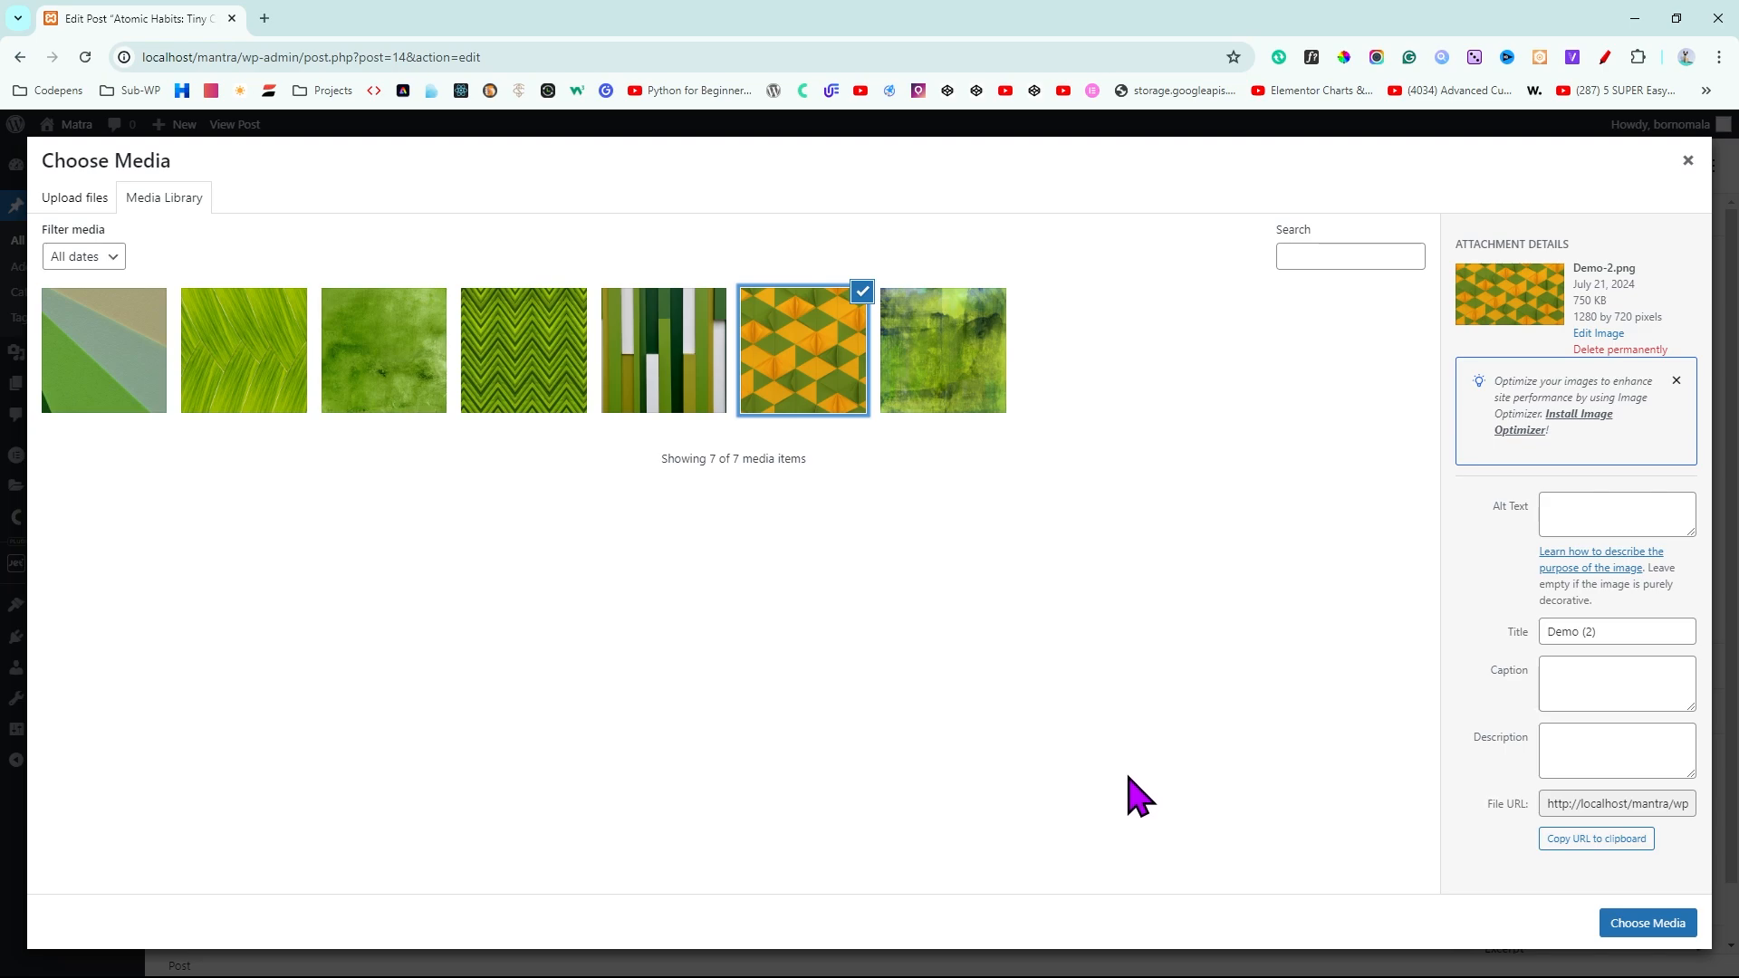
left_click(1647, 923)
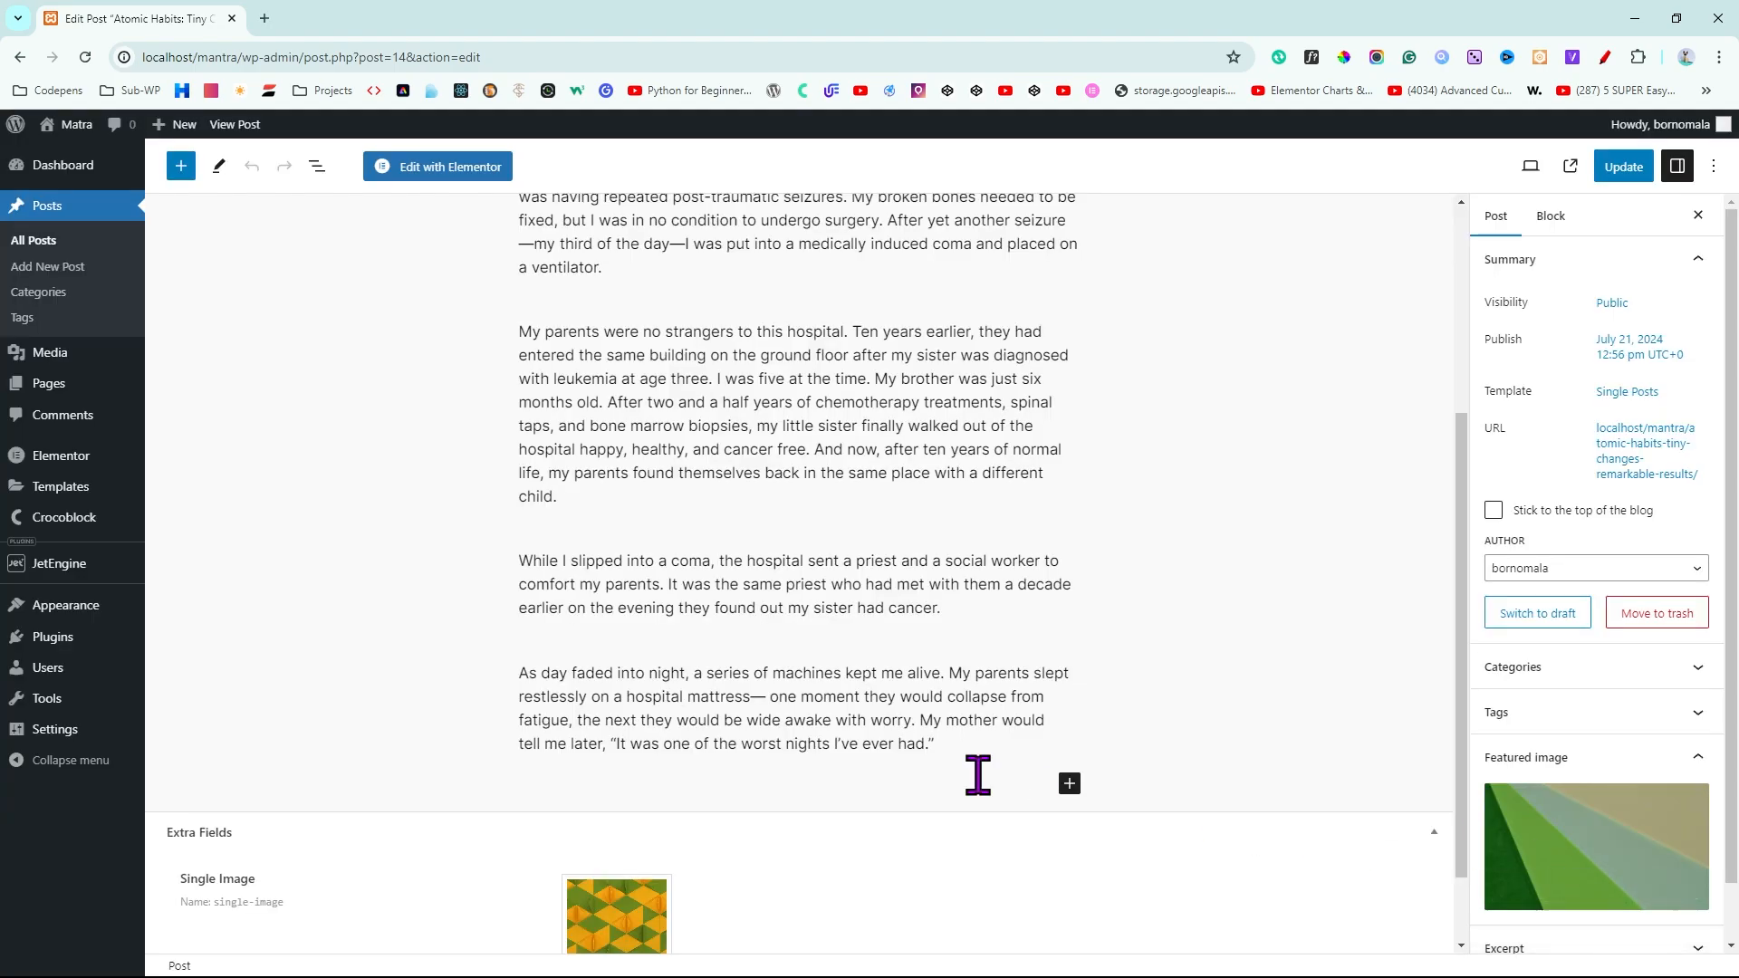
scroll(980, 779, "down", 1)
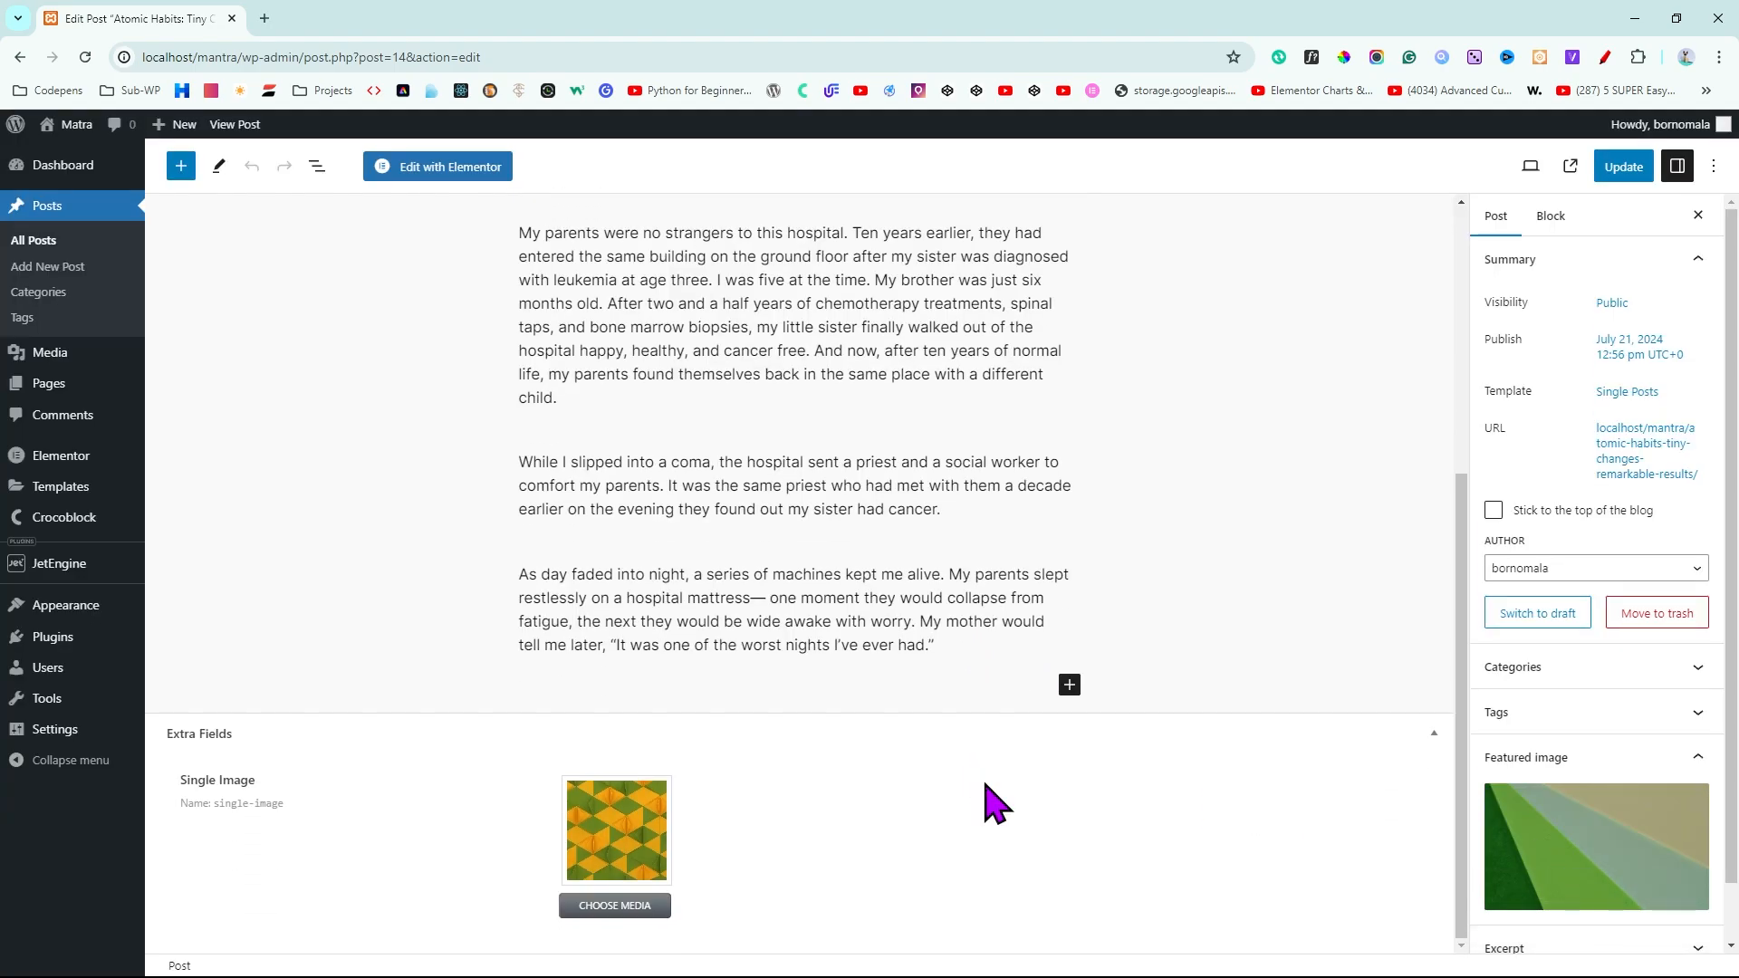
scroll(993, 802, "up", 4)
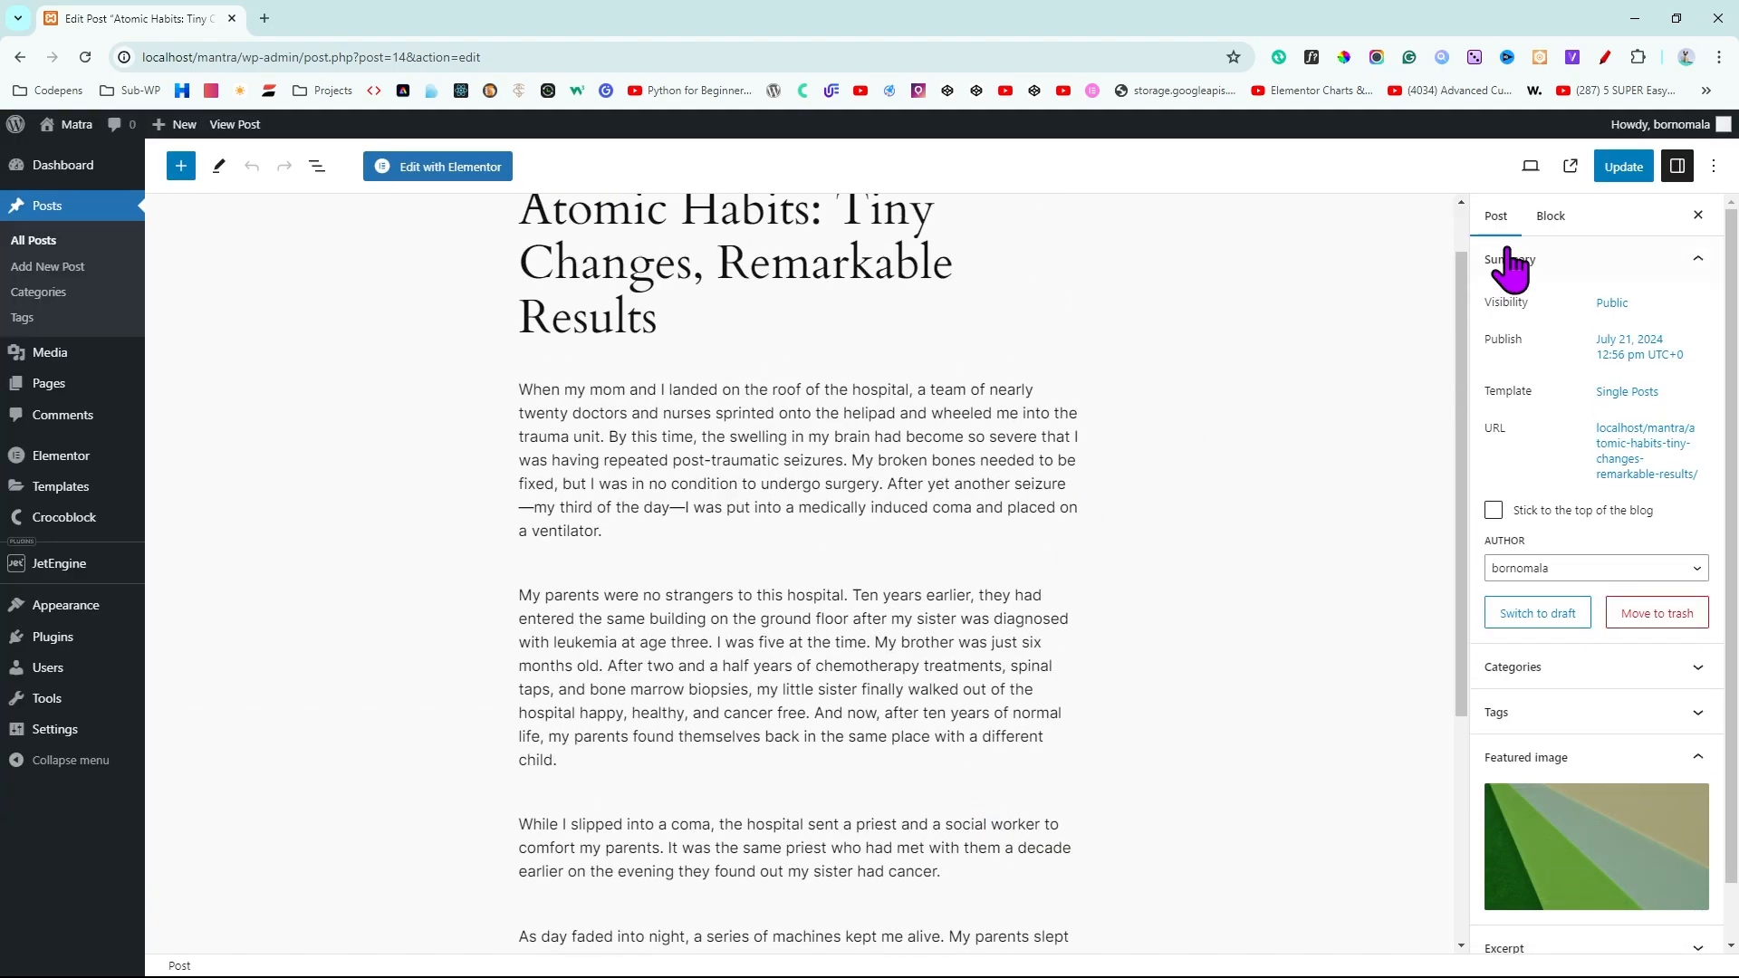
left_click(1618, 172)
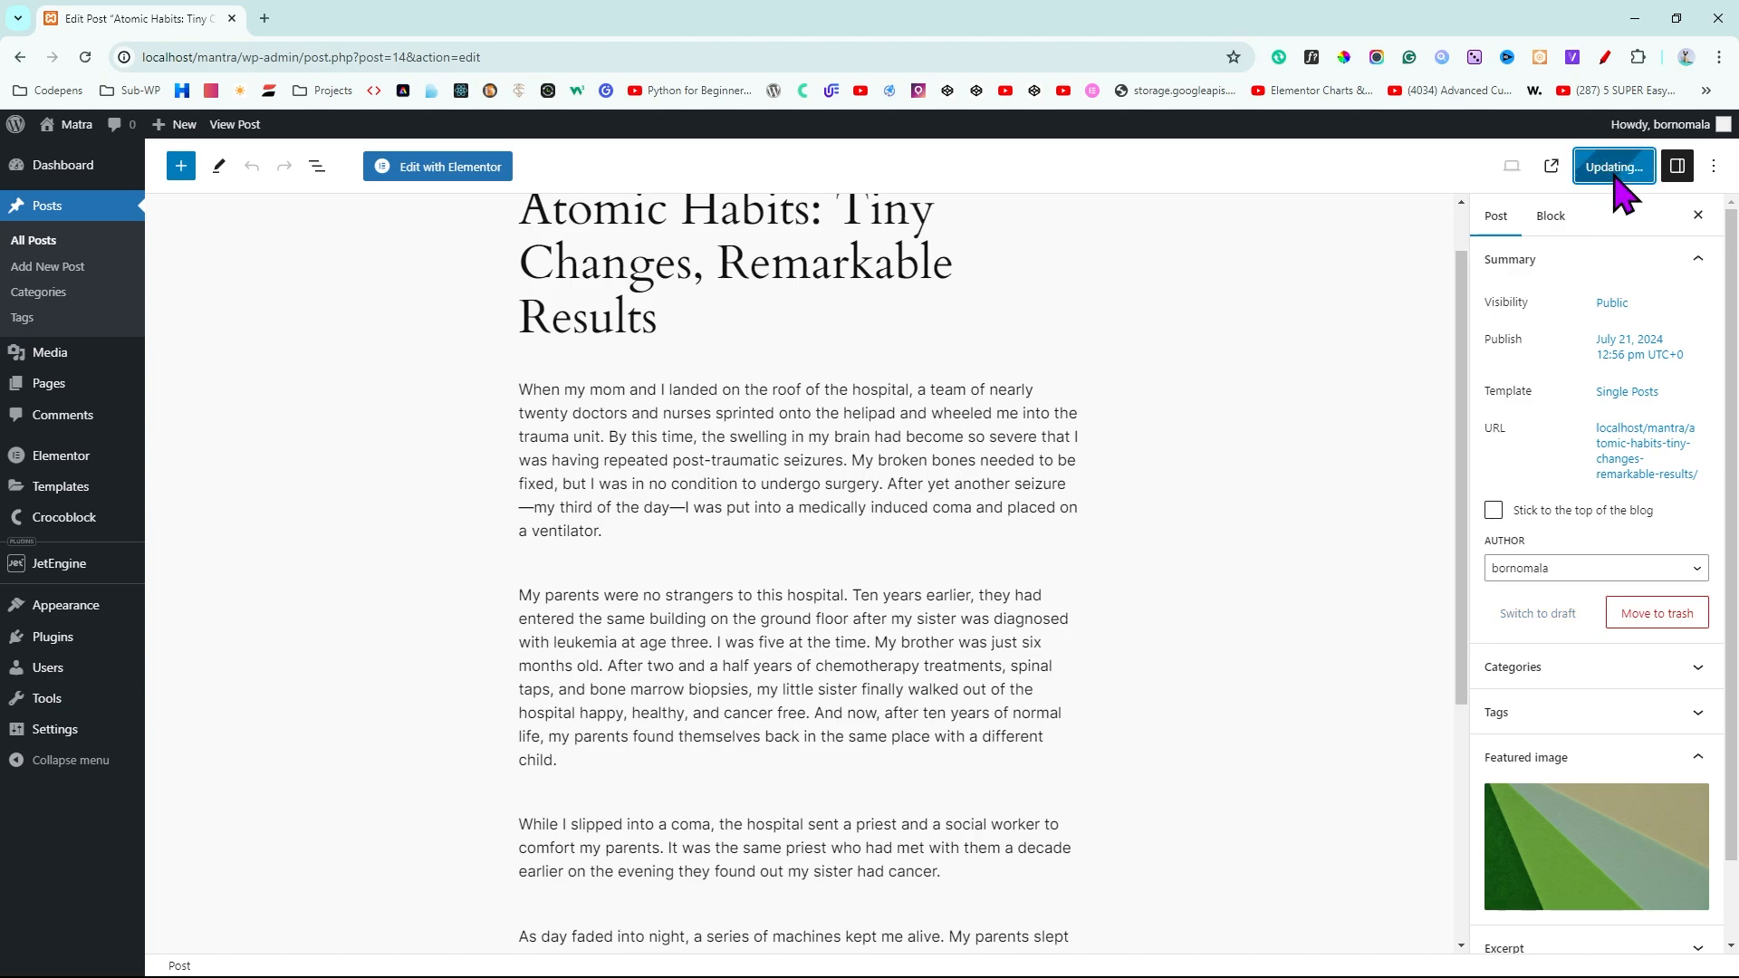
Open the Elementor Single Post #31 template from the Theme Builder for editing
mouse_move(63, 507)
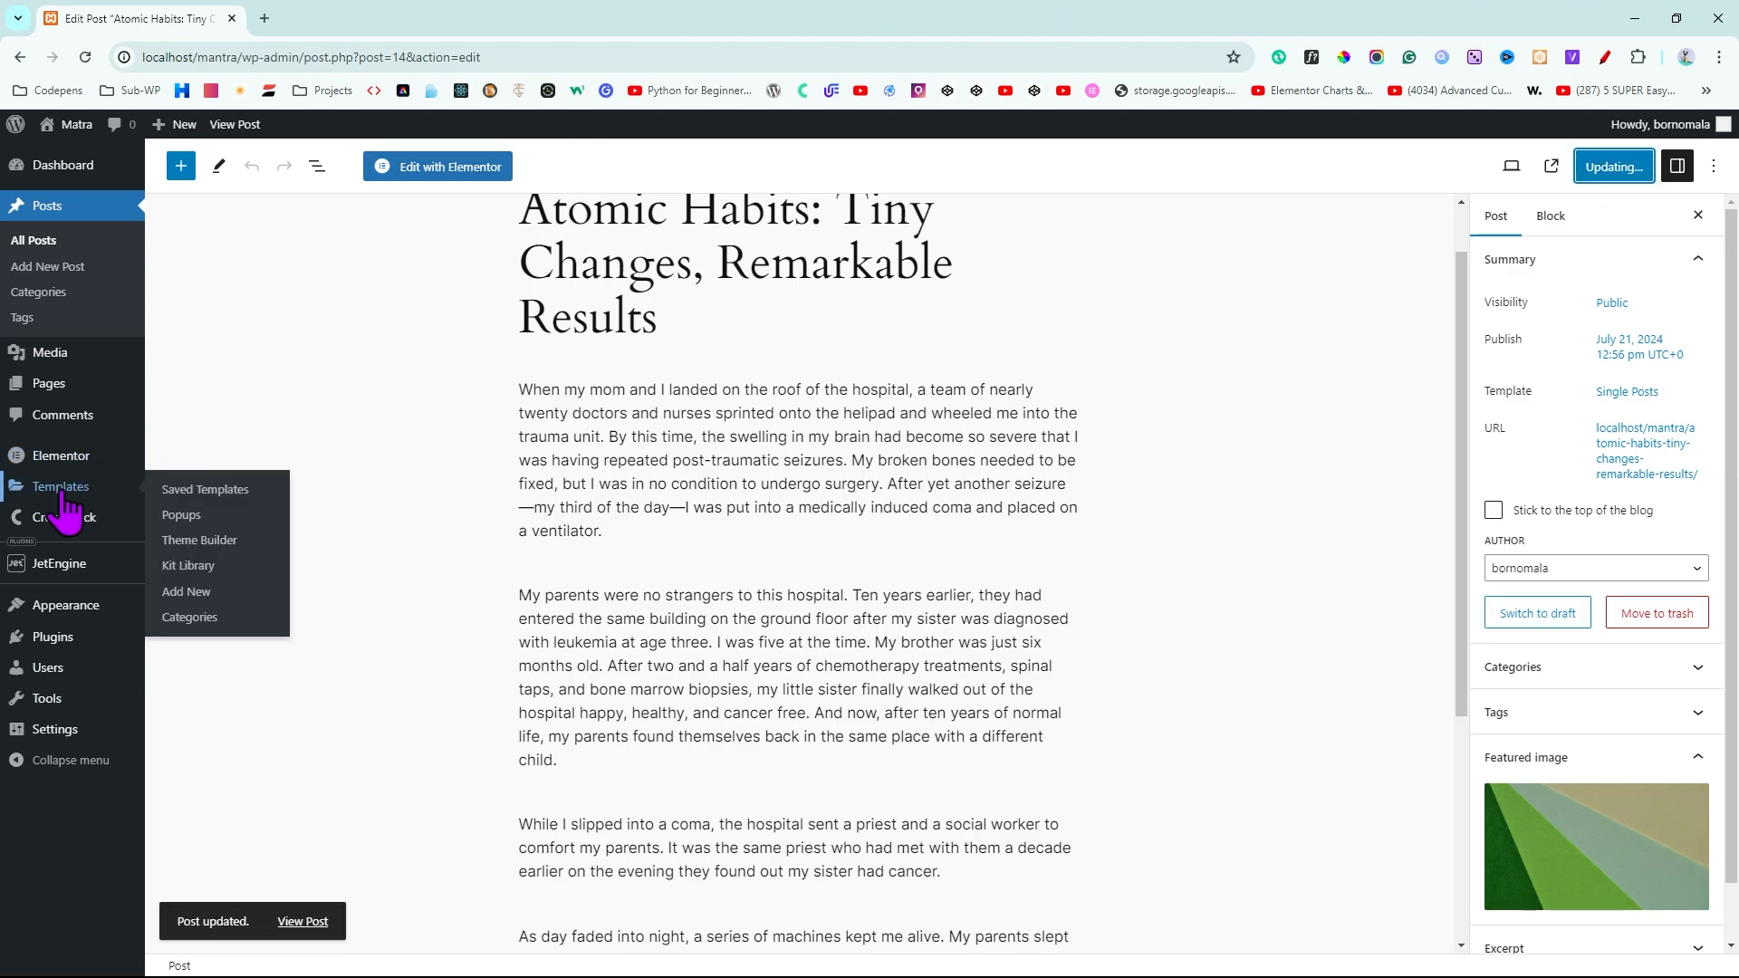
left_click(201, 542)
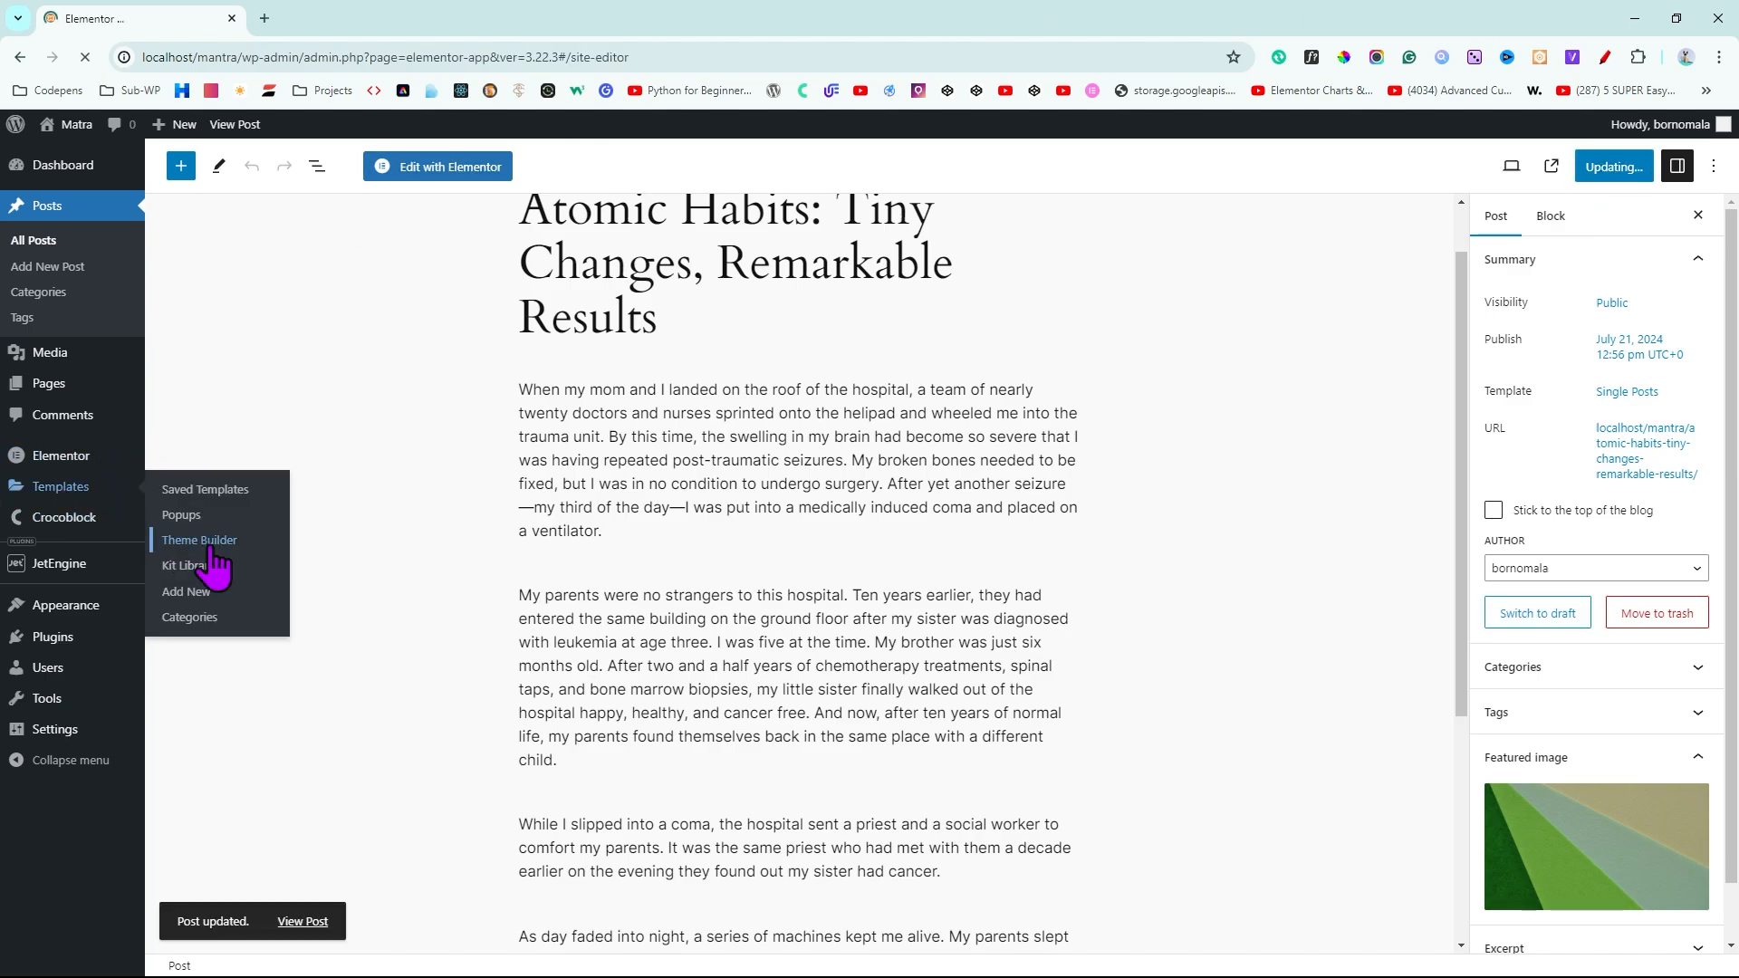
left_click(381, 397)
left_click(928, 305)
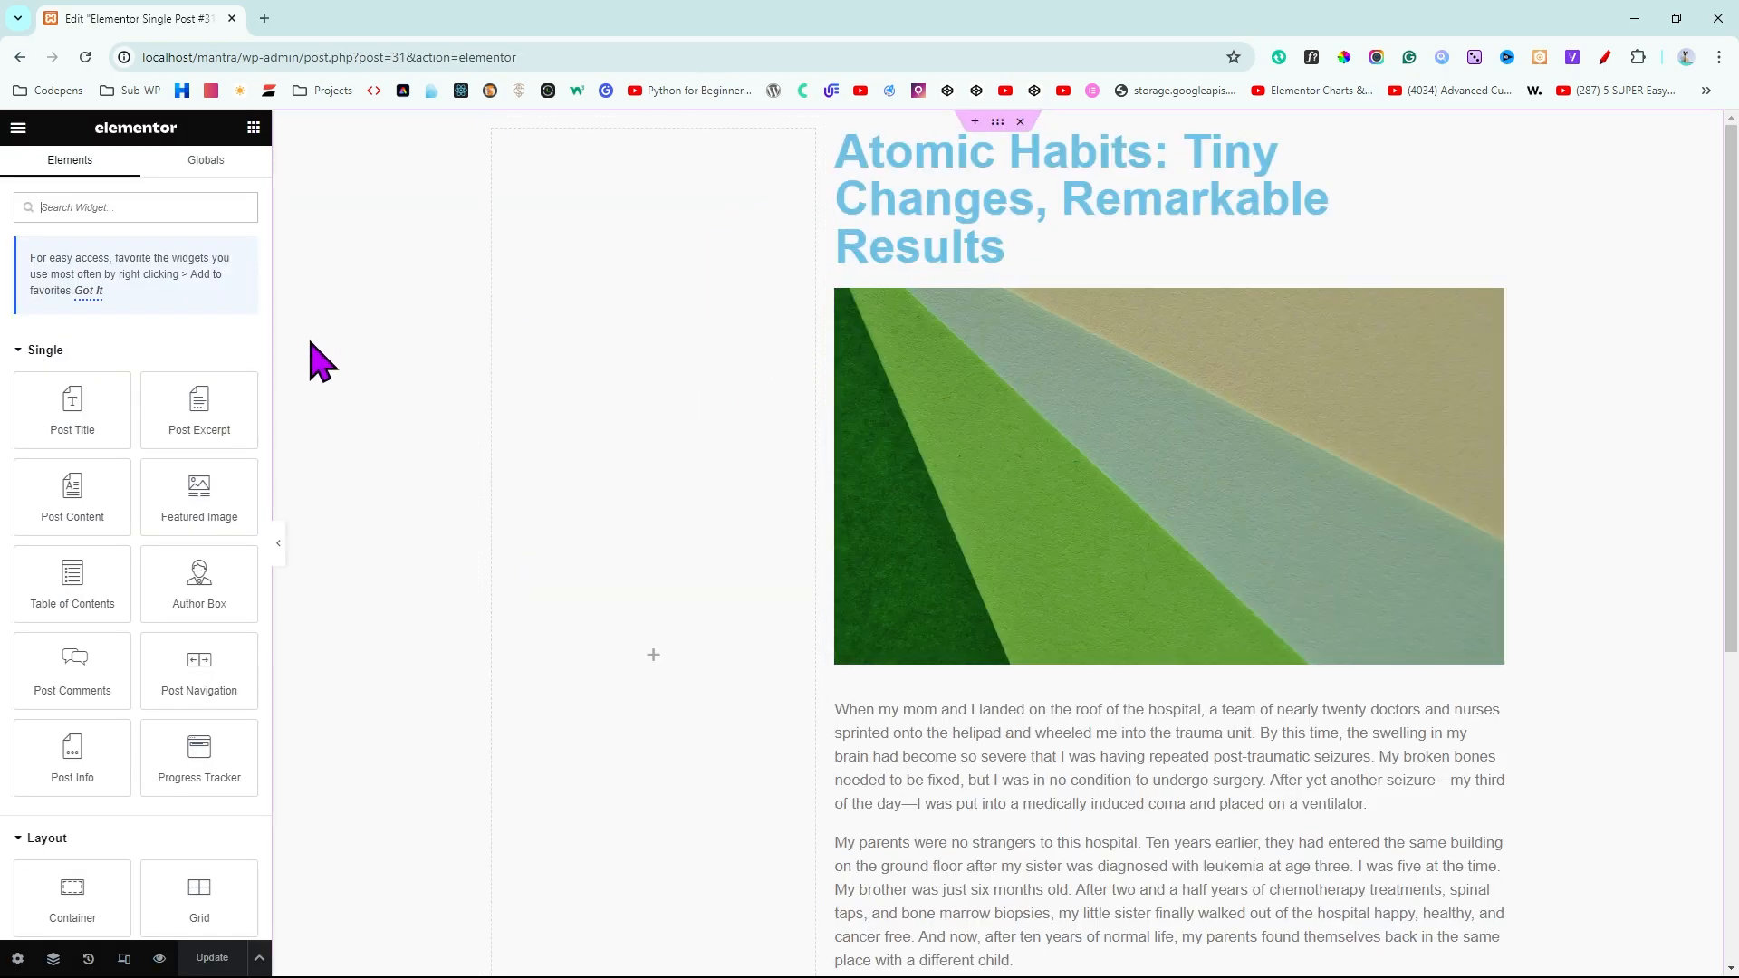
Add a basic Image widget to the empty column beside the post title and content
left_click(21, 363)
left_click(22, 362)
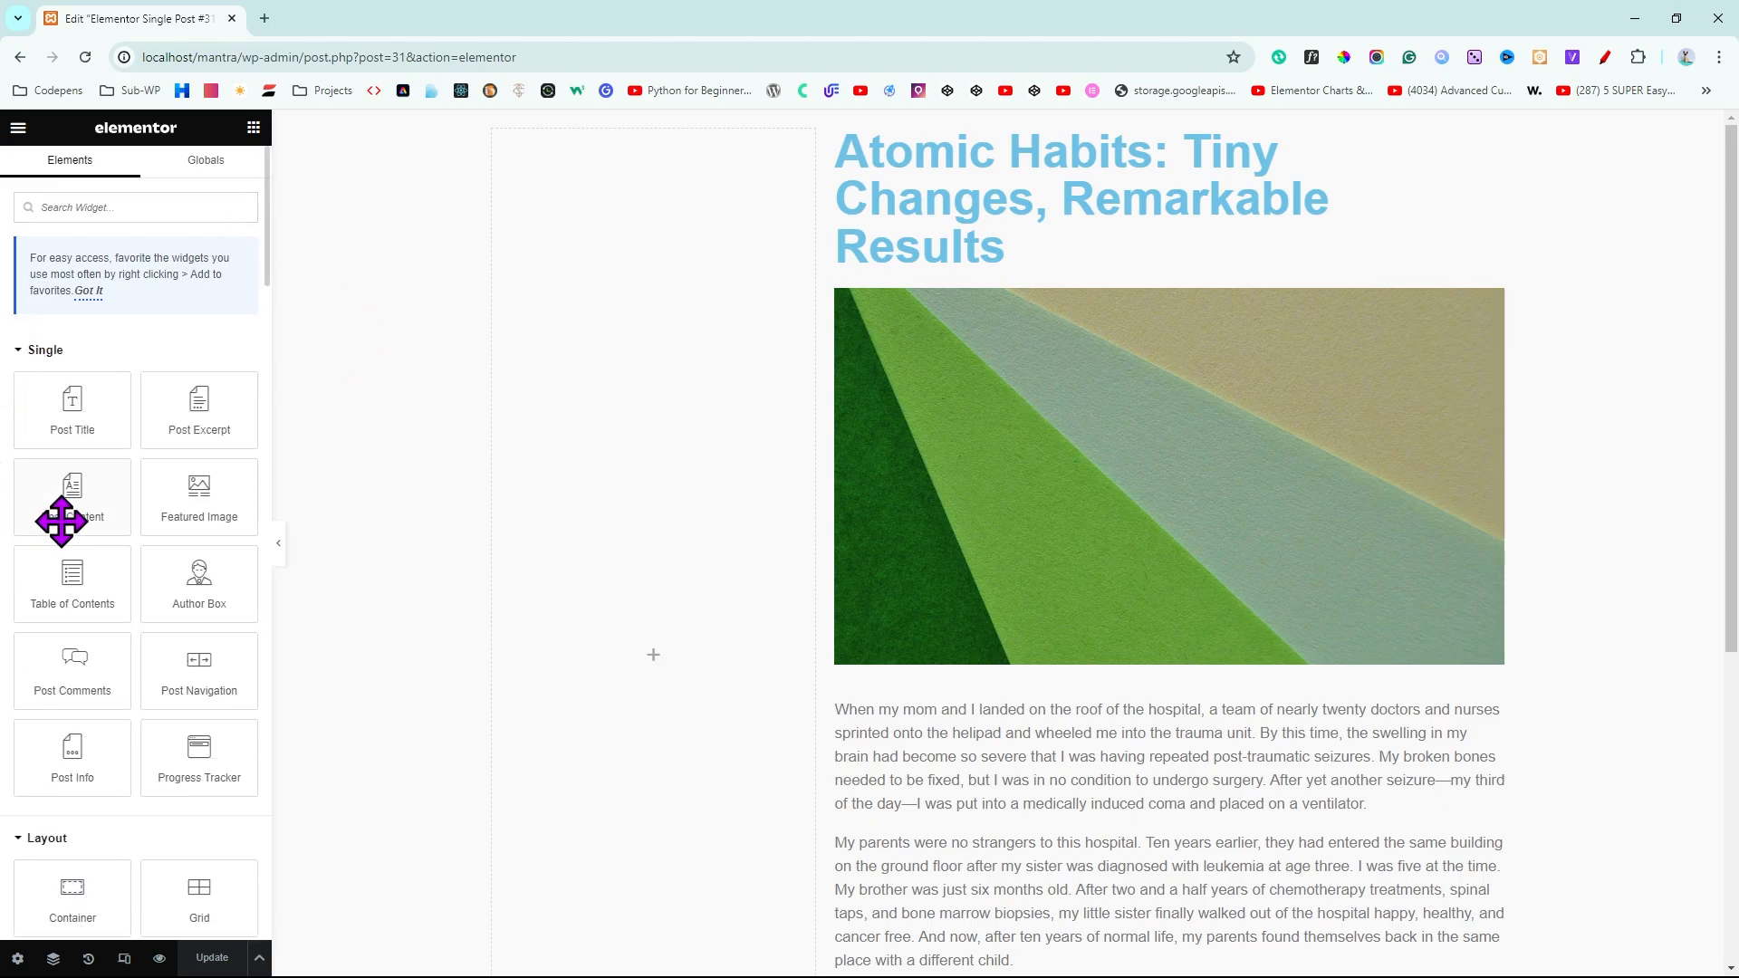
scroll(116, 510, "down", 3)
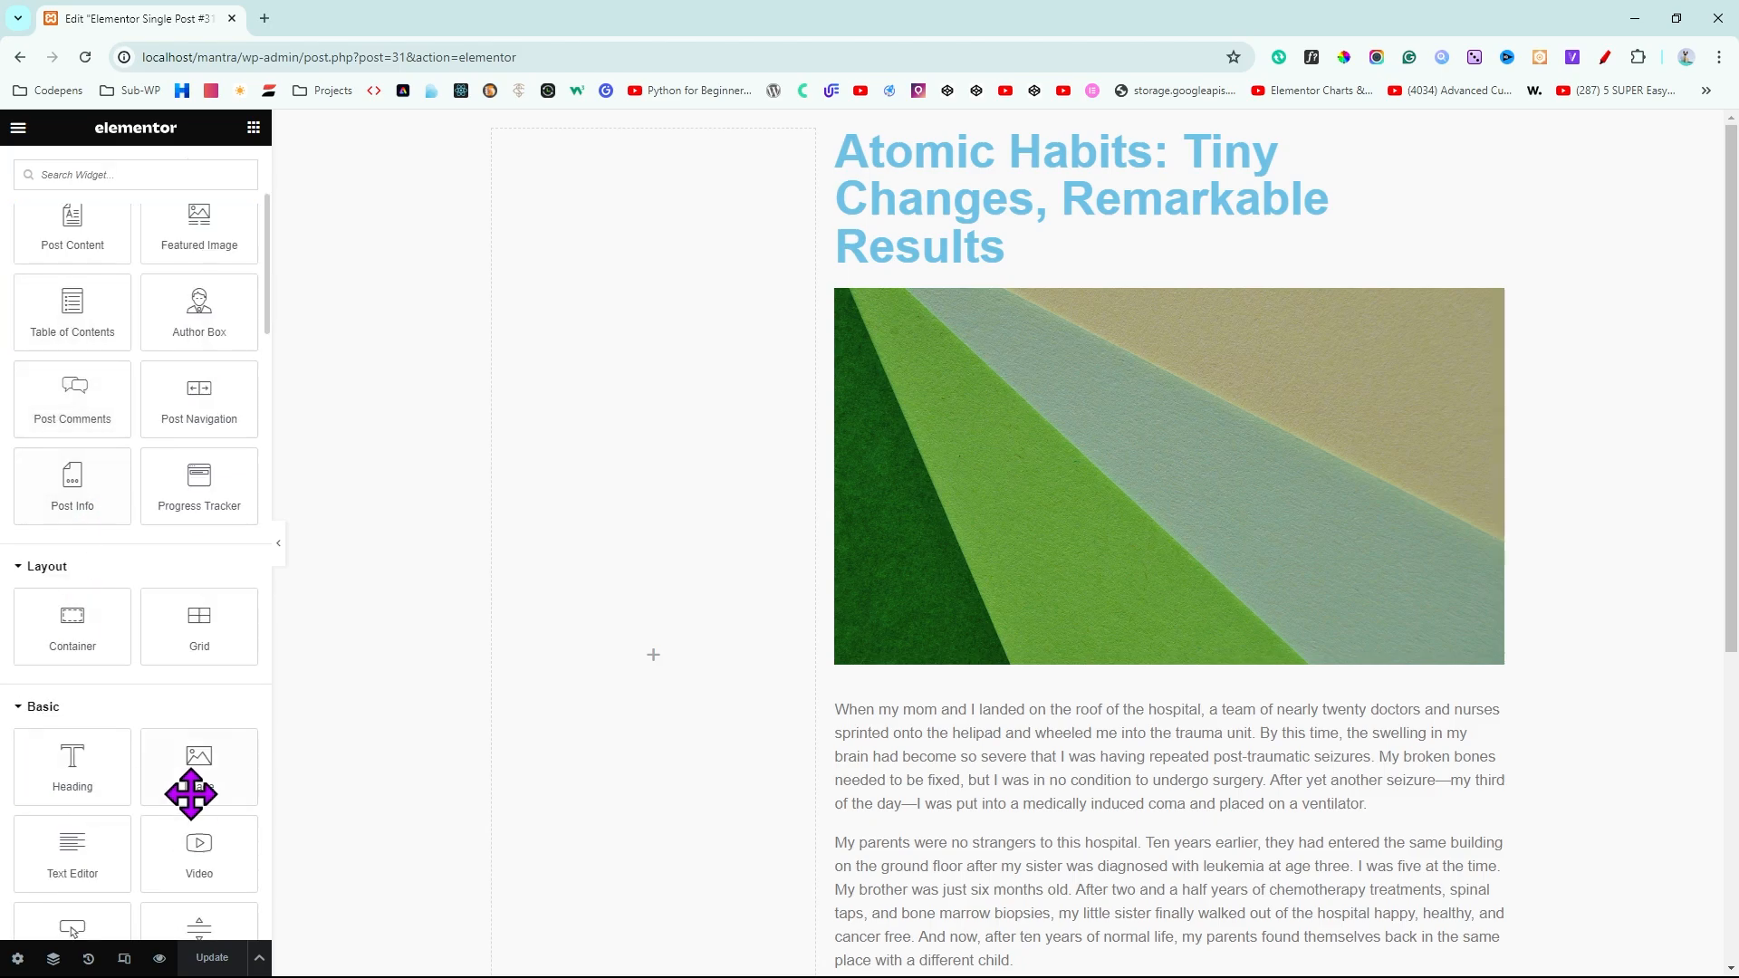
left_click_drag(202, 776, 693, 344)
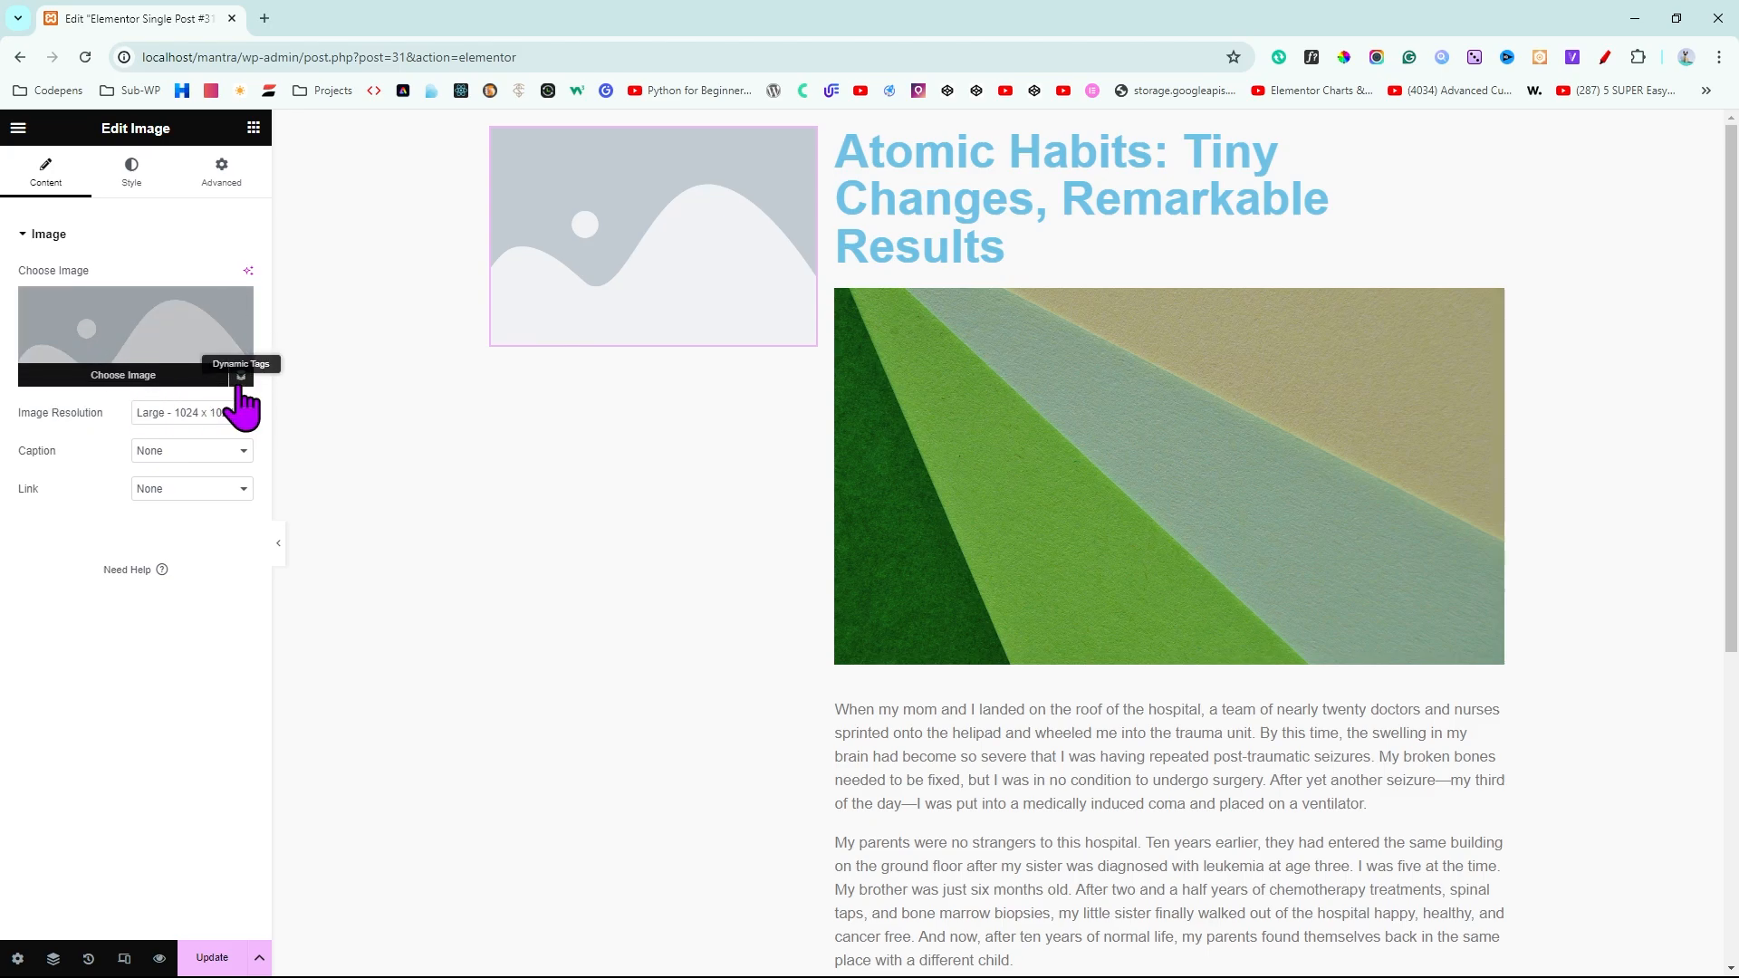
Link the Image widget to JetEngine's Custom Image dynamic tag with Single Image as its field
left_click(241, 377)
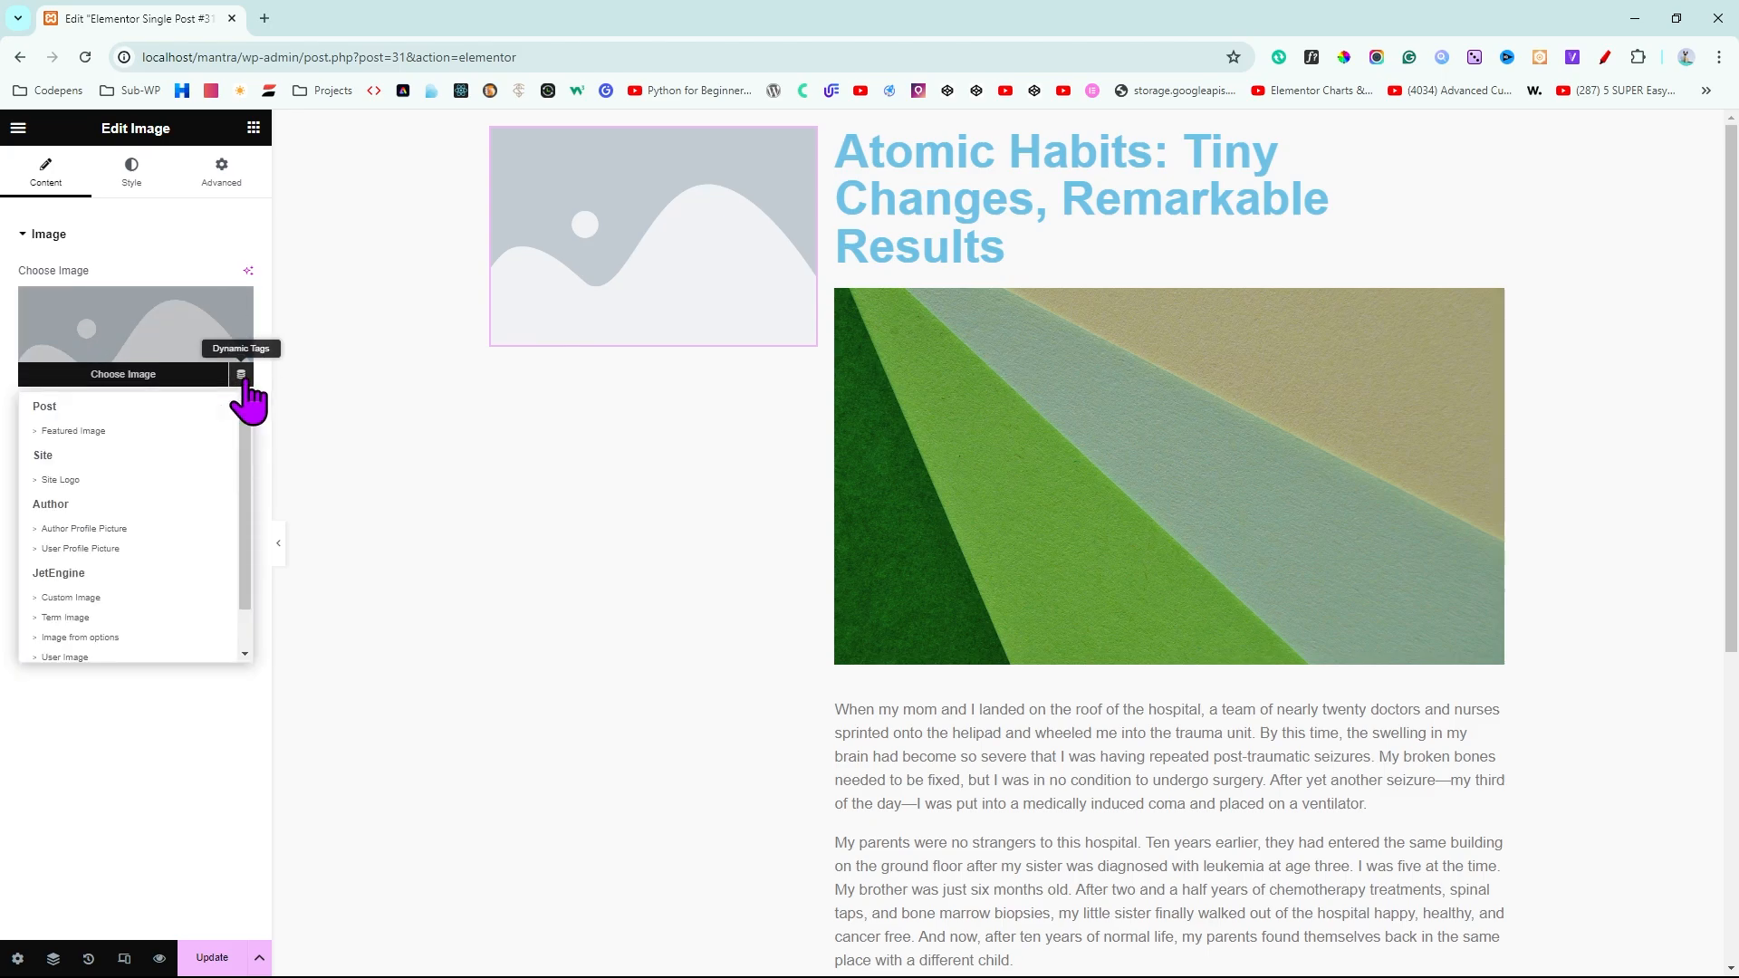
left_click_drag(244, 477, 233, 555)
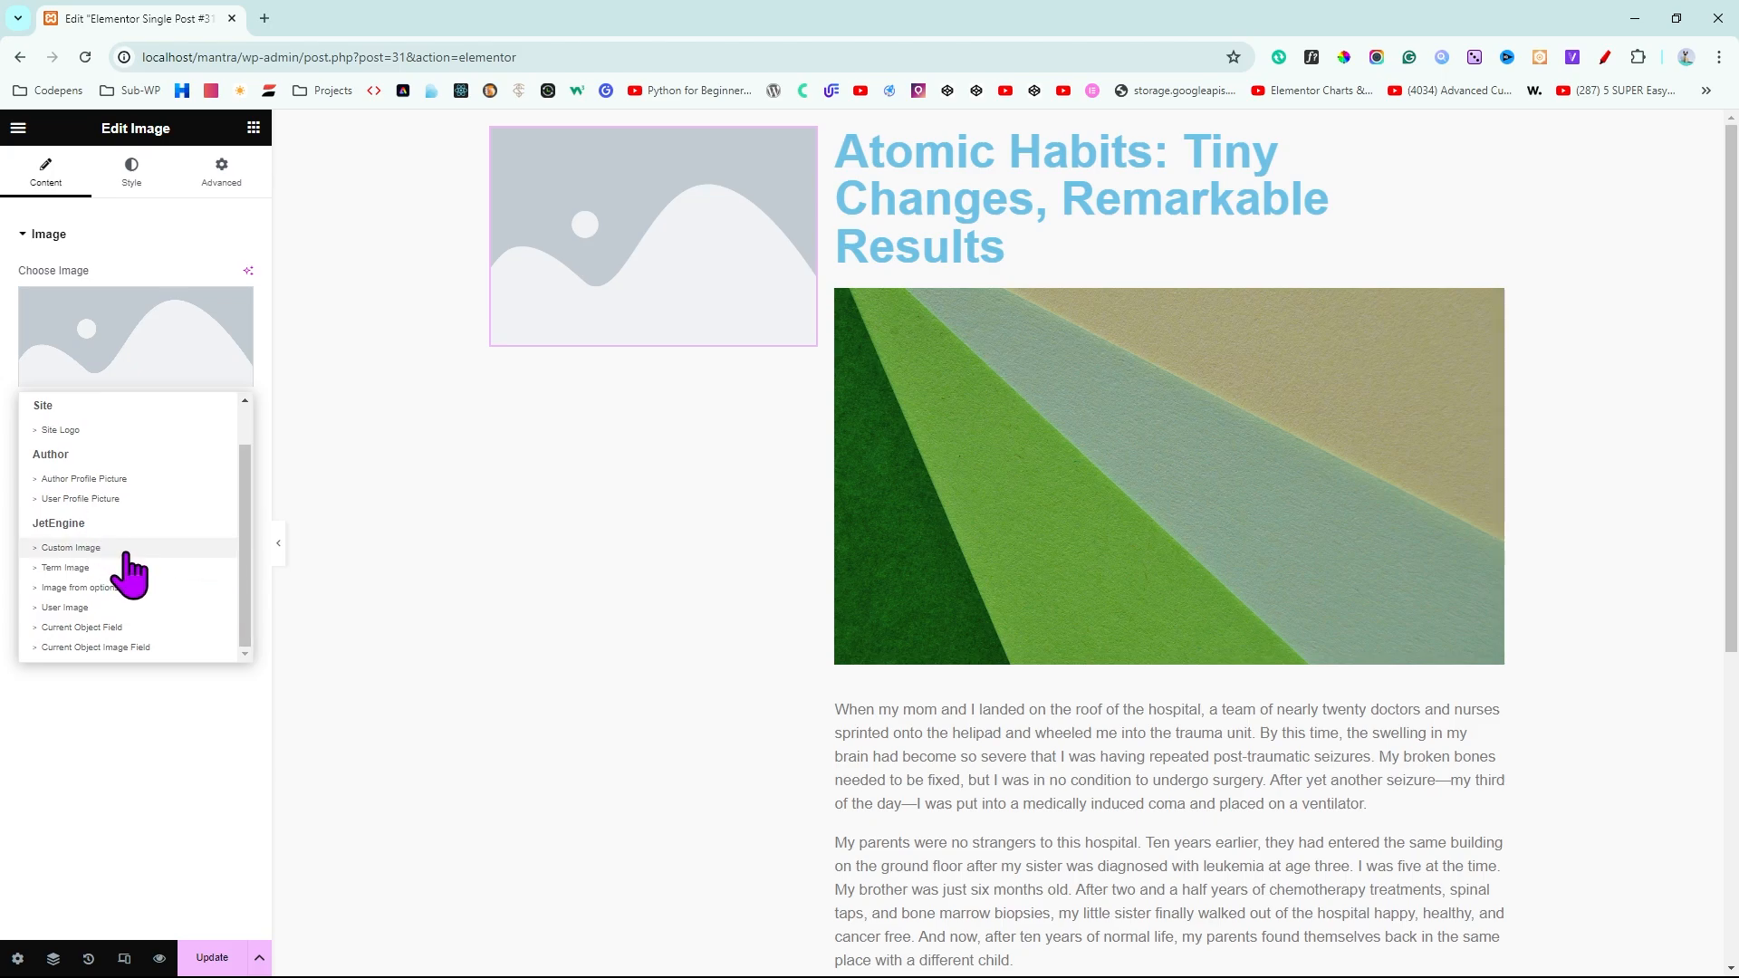
left_click(46, 550)
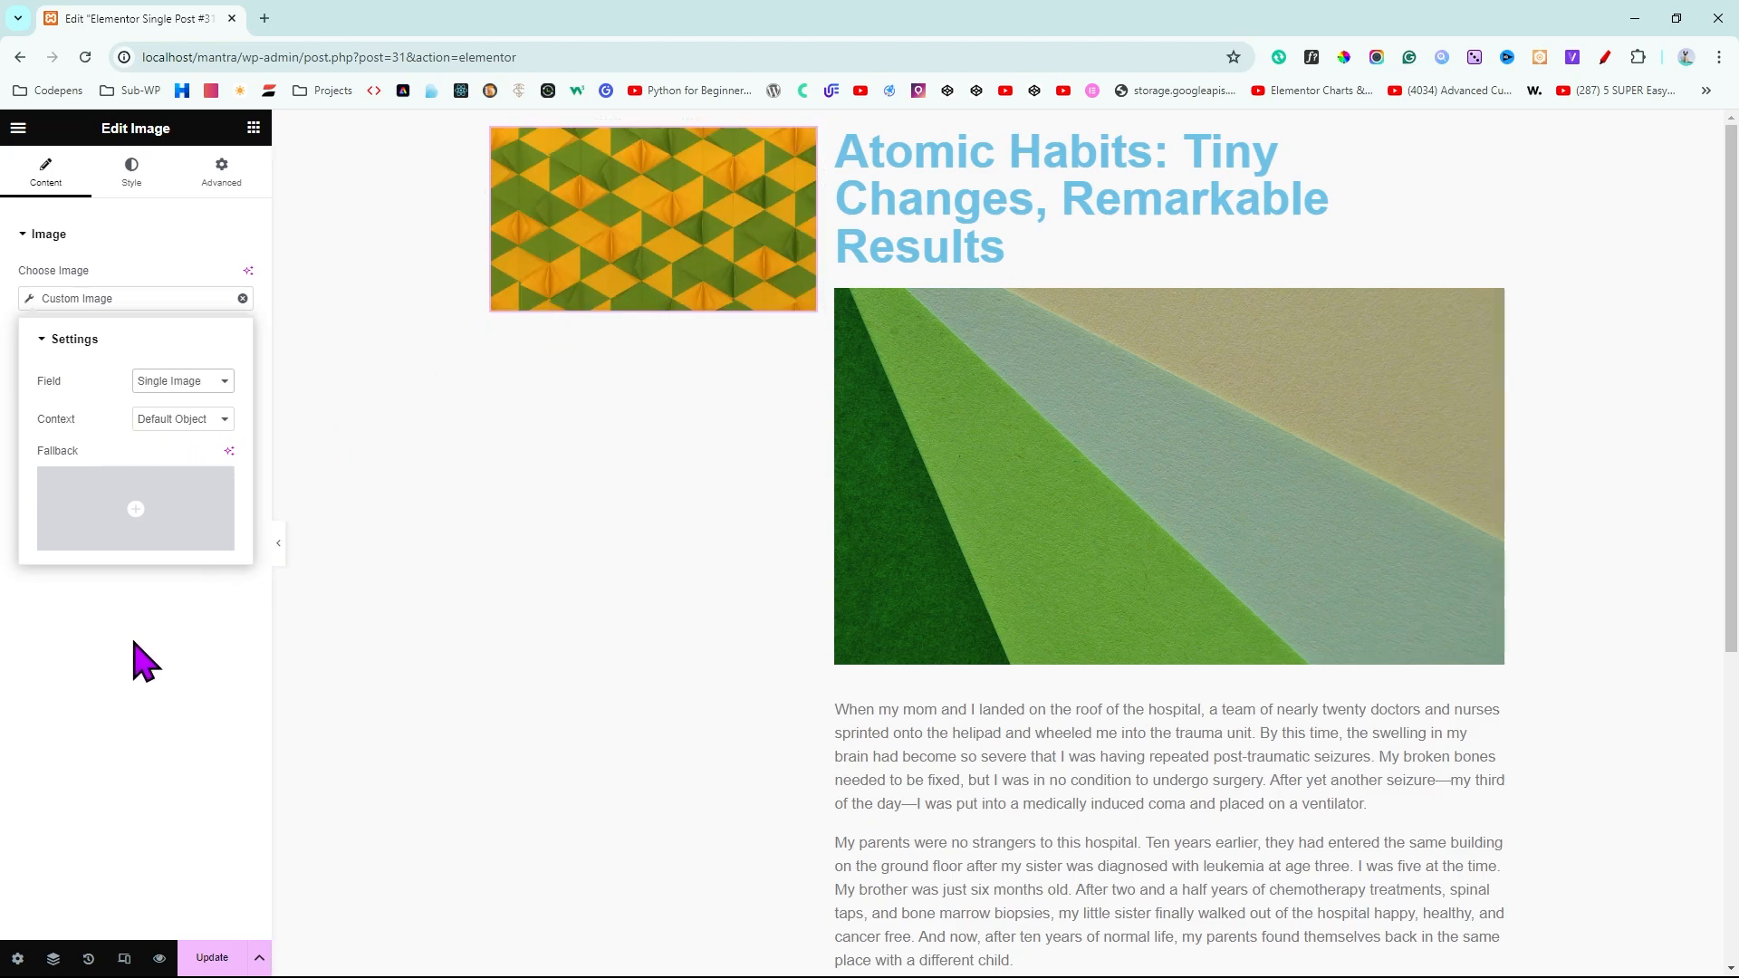
left_click(138, 661)
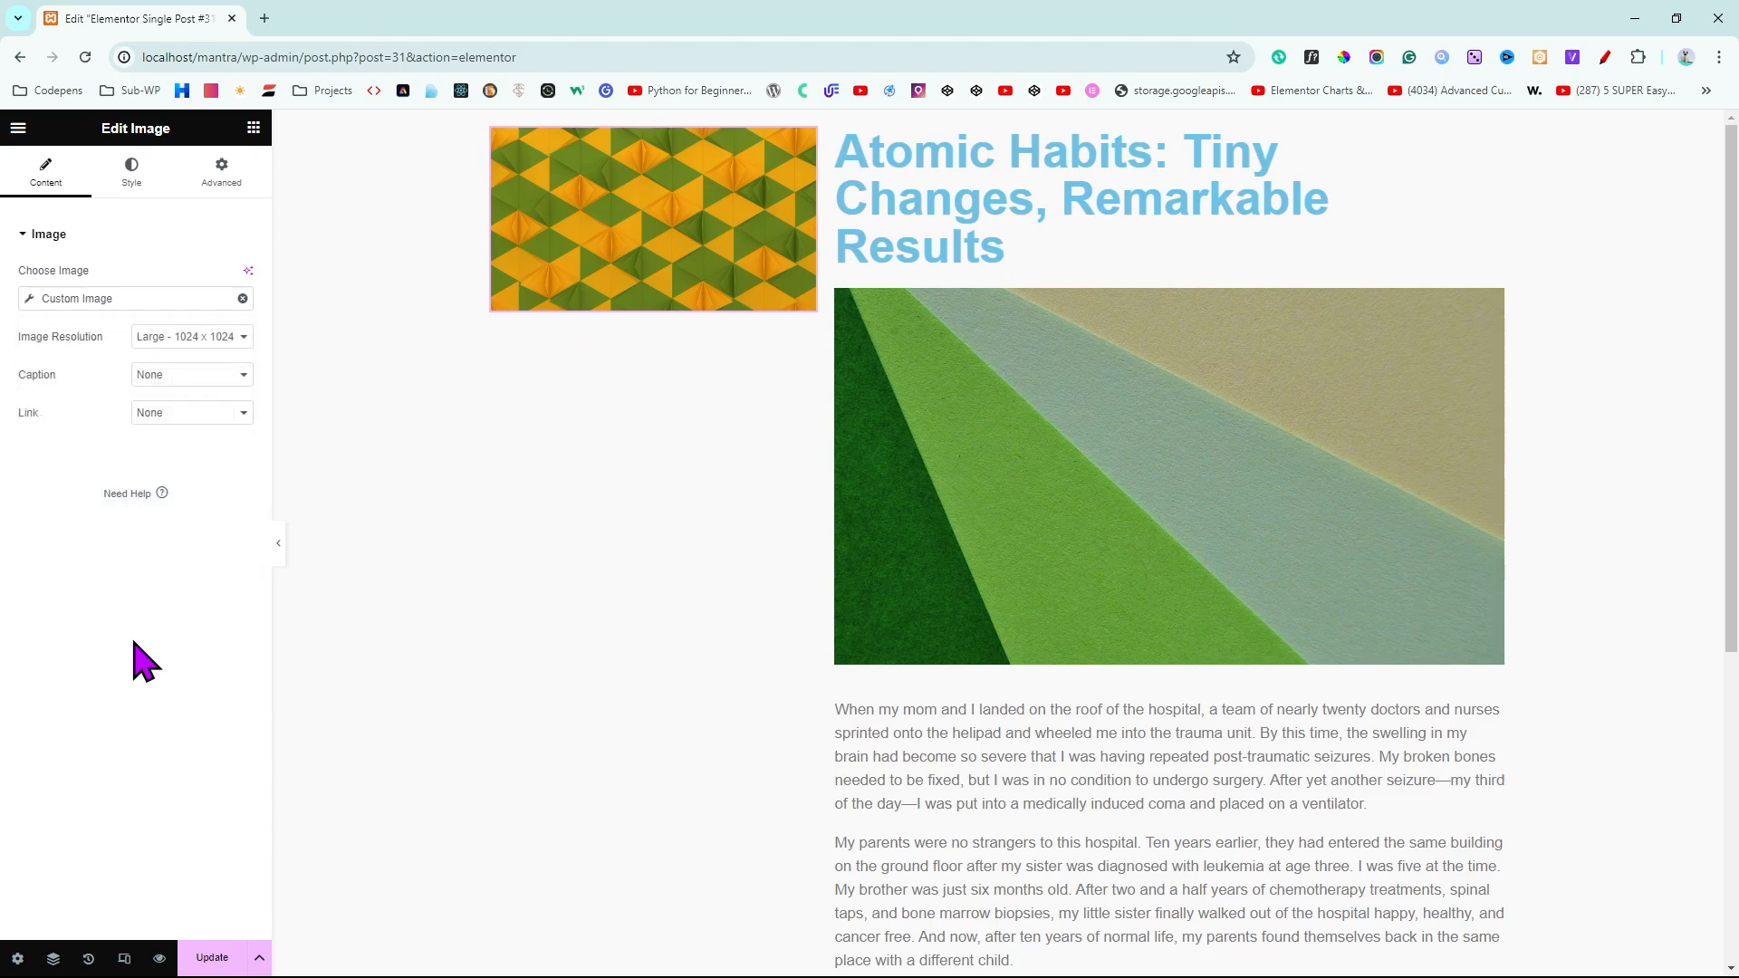
Add a Dynamic Image listing element below the Image widget and set its source to Single Image
left_click(252, 127)
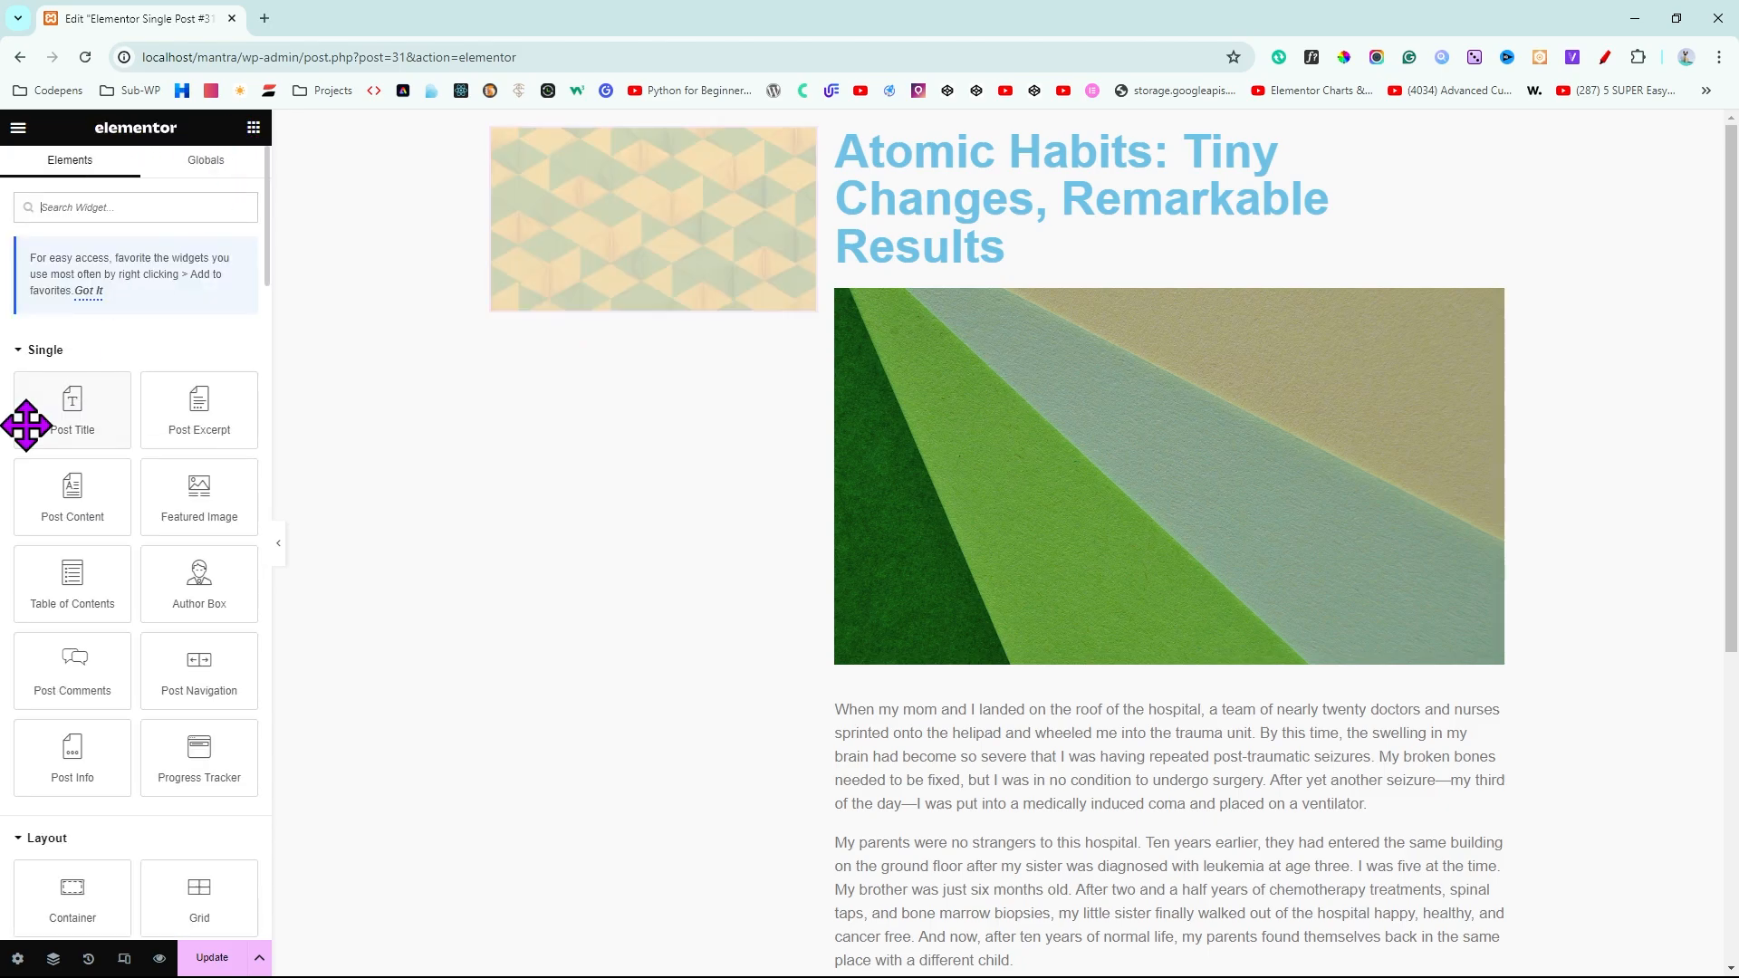
left_click(20, 351)
left_click(19, 396)
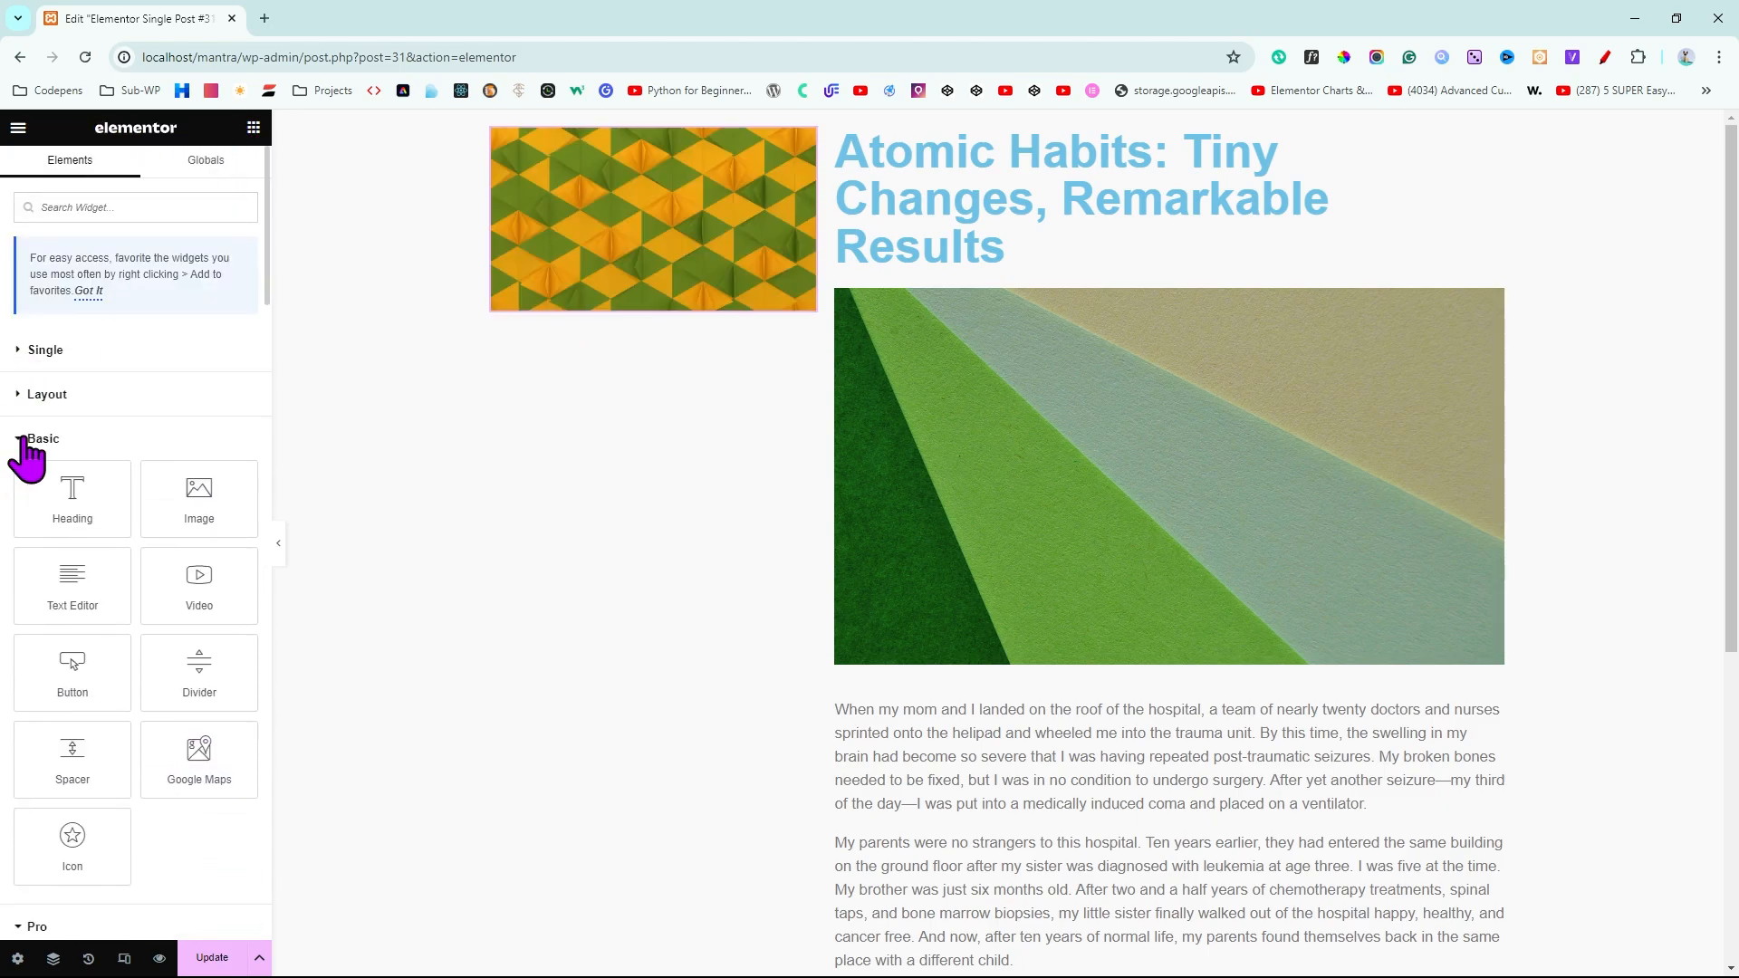
left_click(19, 441)
left_click(15, 484)
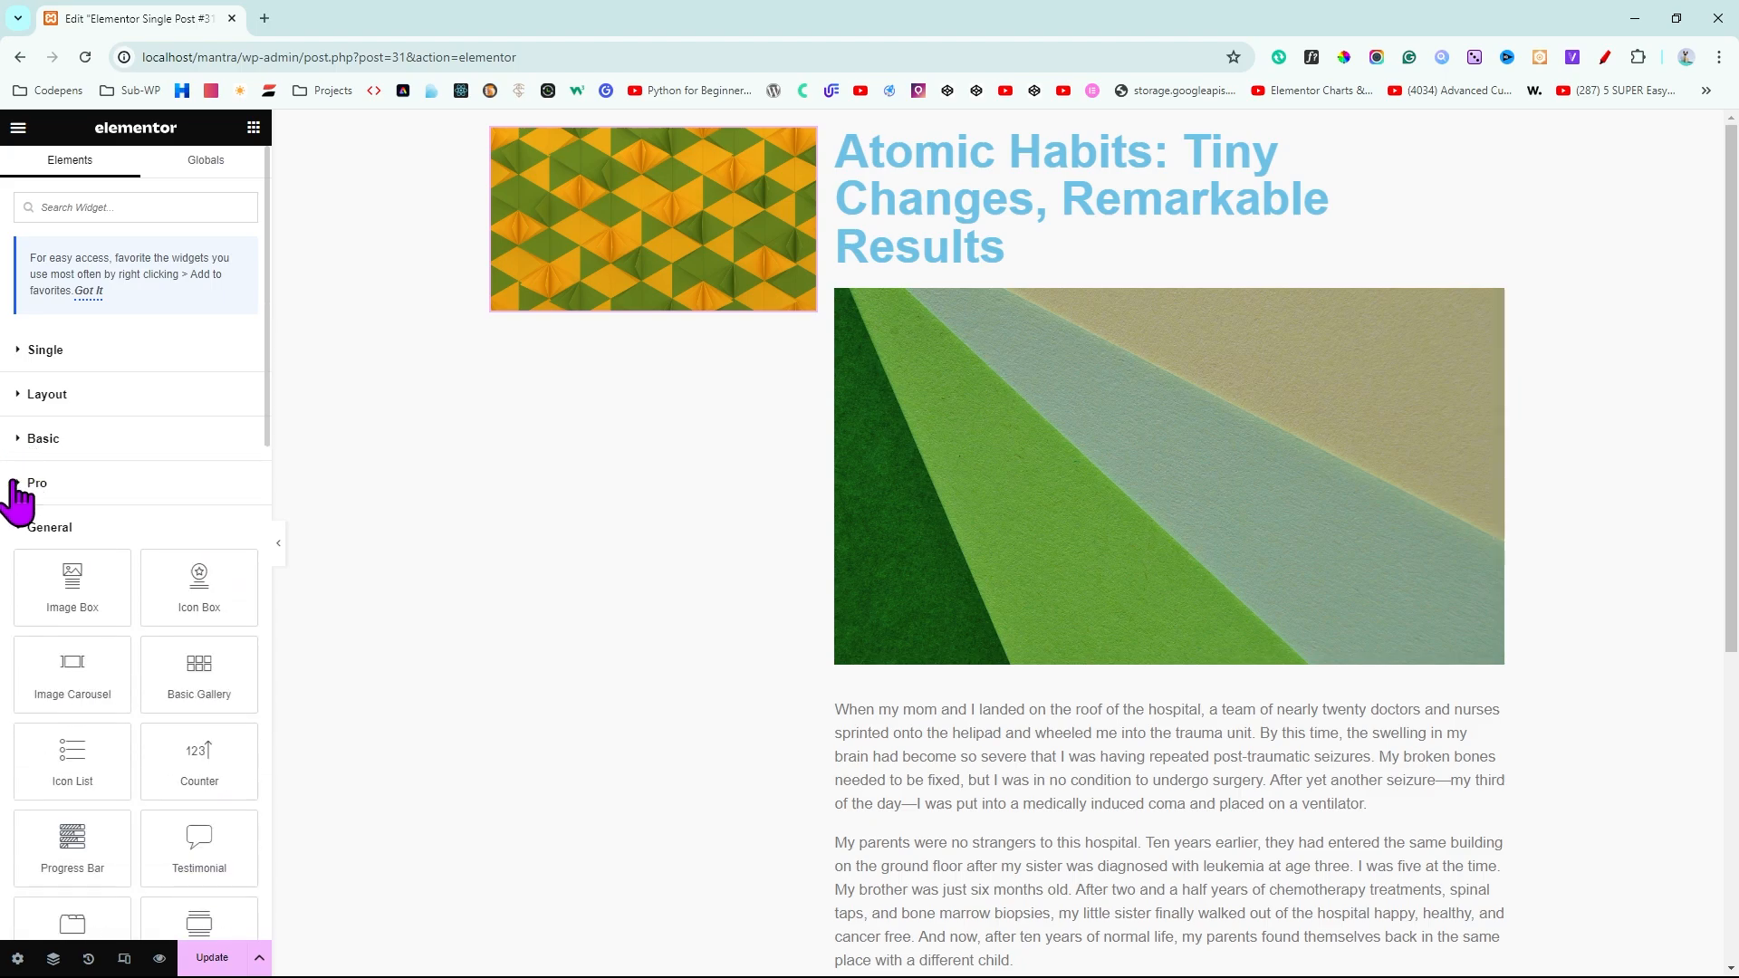
left_click(18, 528)
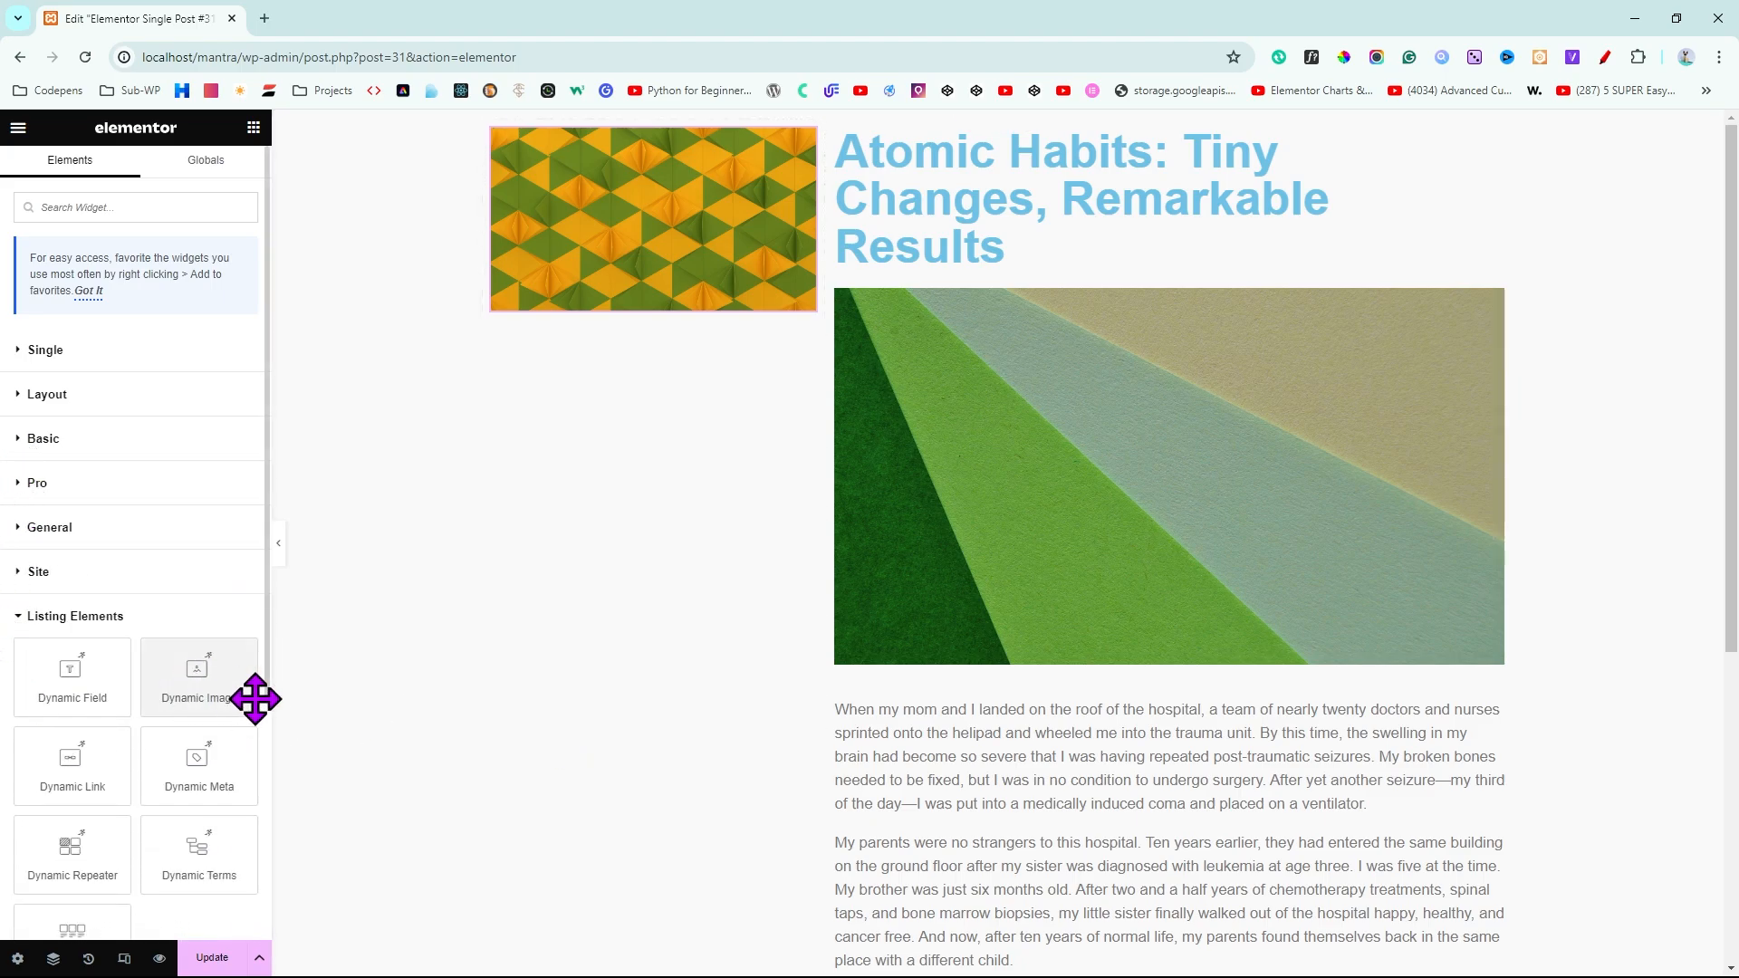
left_click_drag(178, 686, 658, 305)
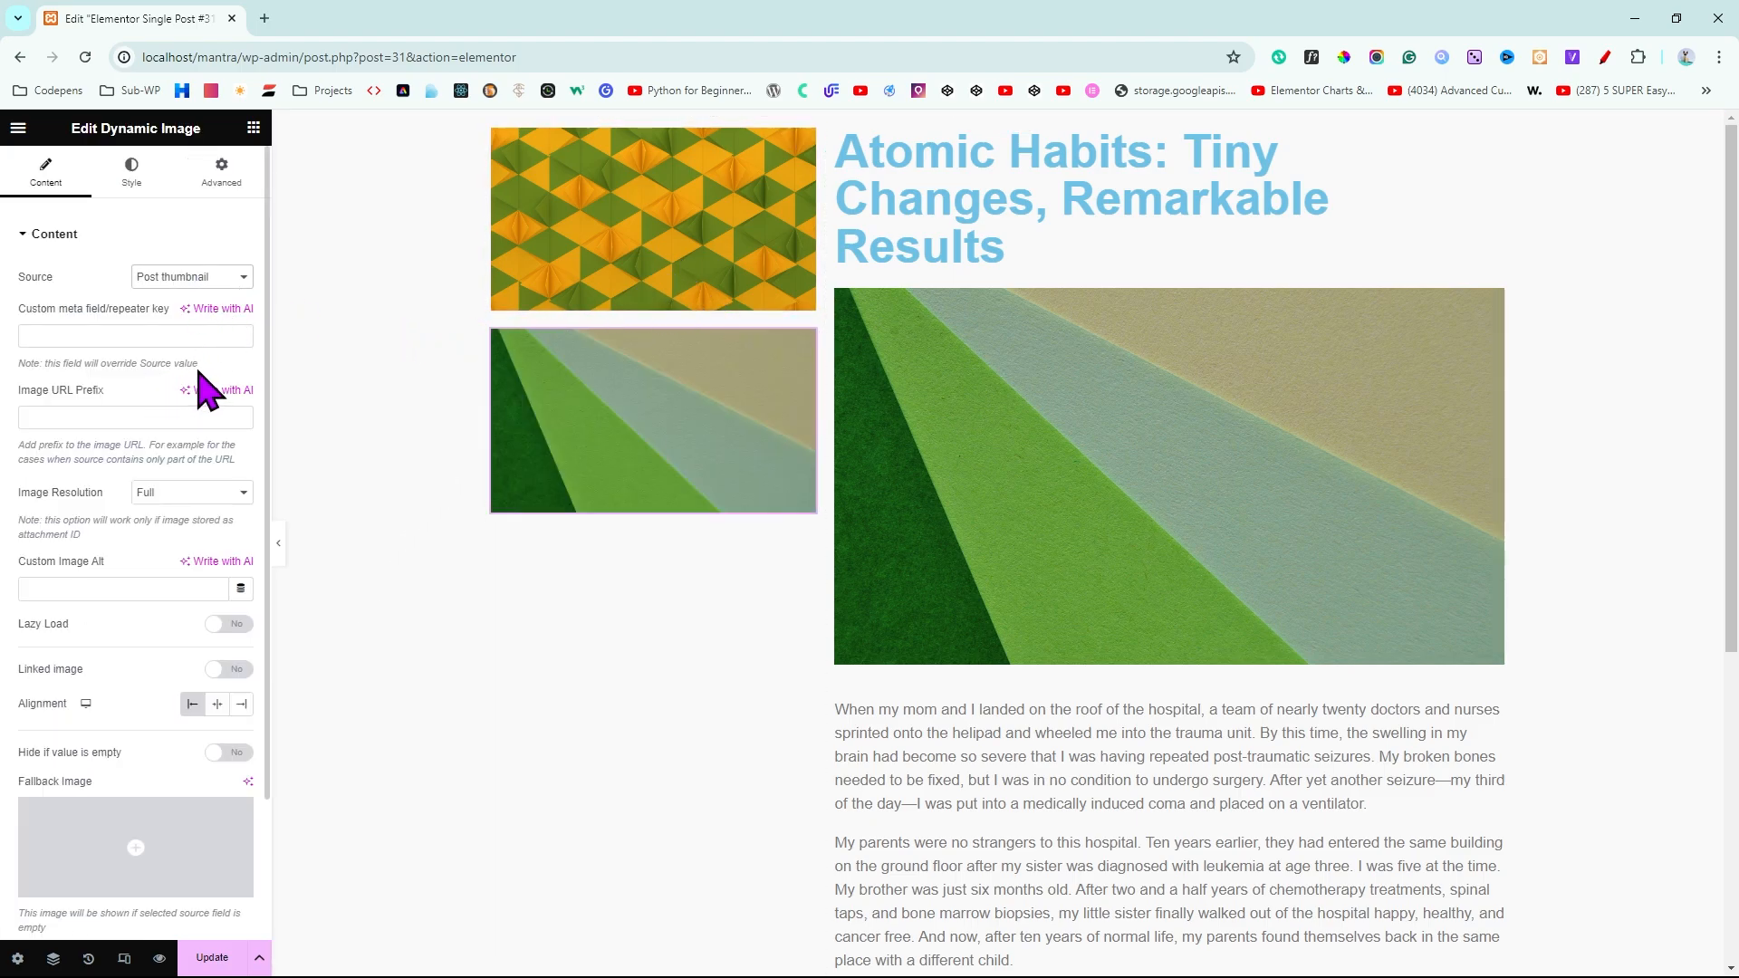
left_click(179, 368)
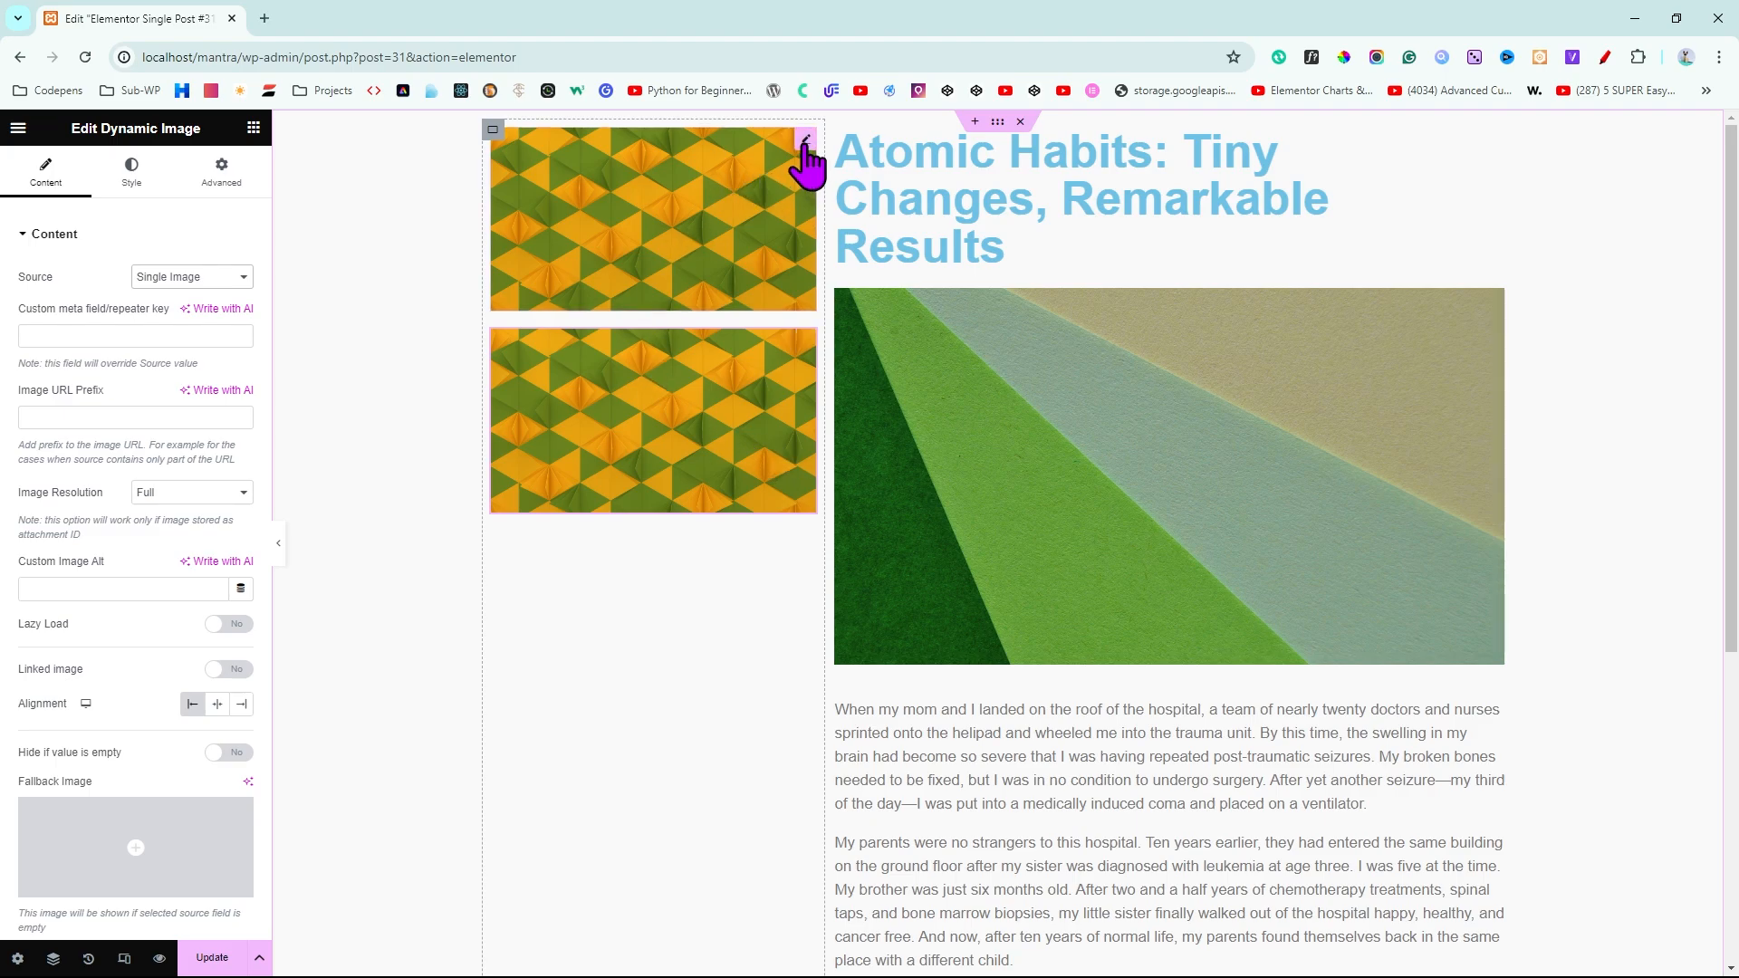
Compare the settings of the Image widget and the Dynamic Image widget
left_click(804, 154)
left_click_drag(79, 149, 190, 145)
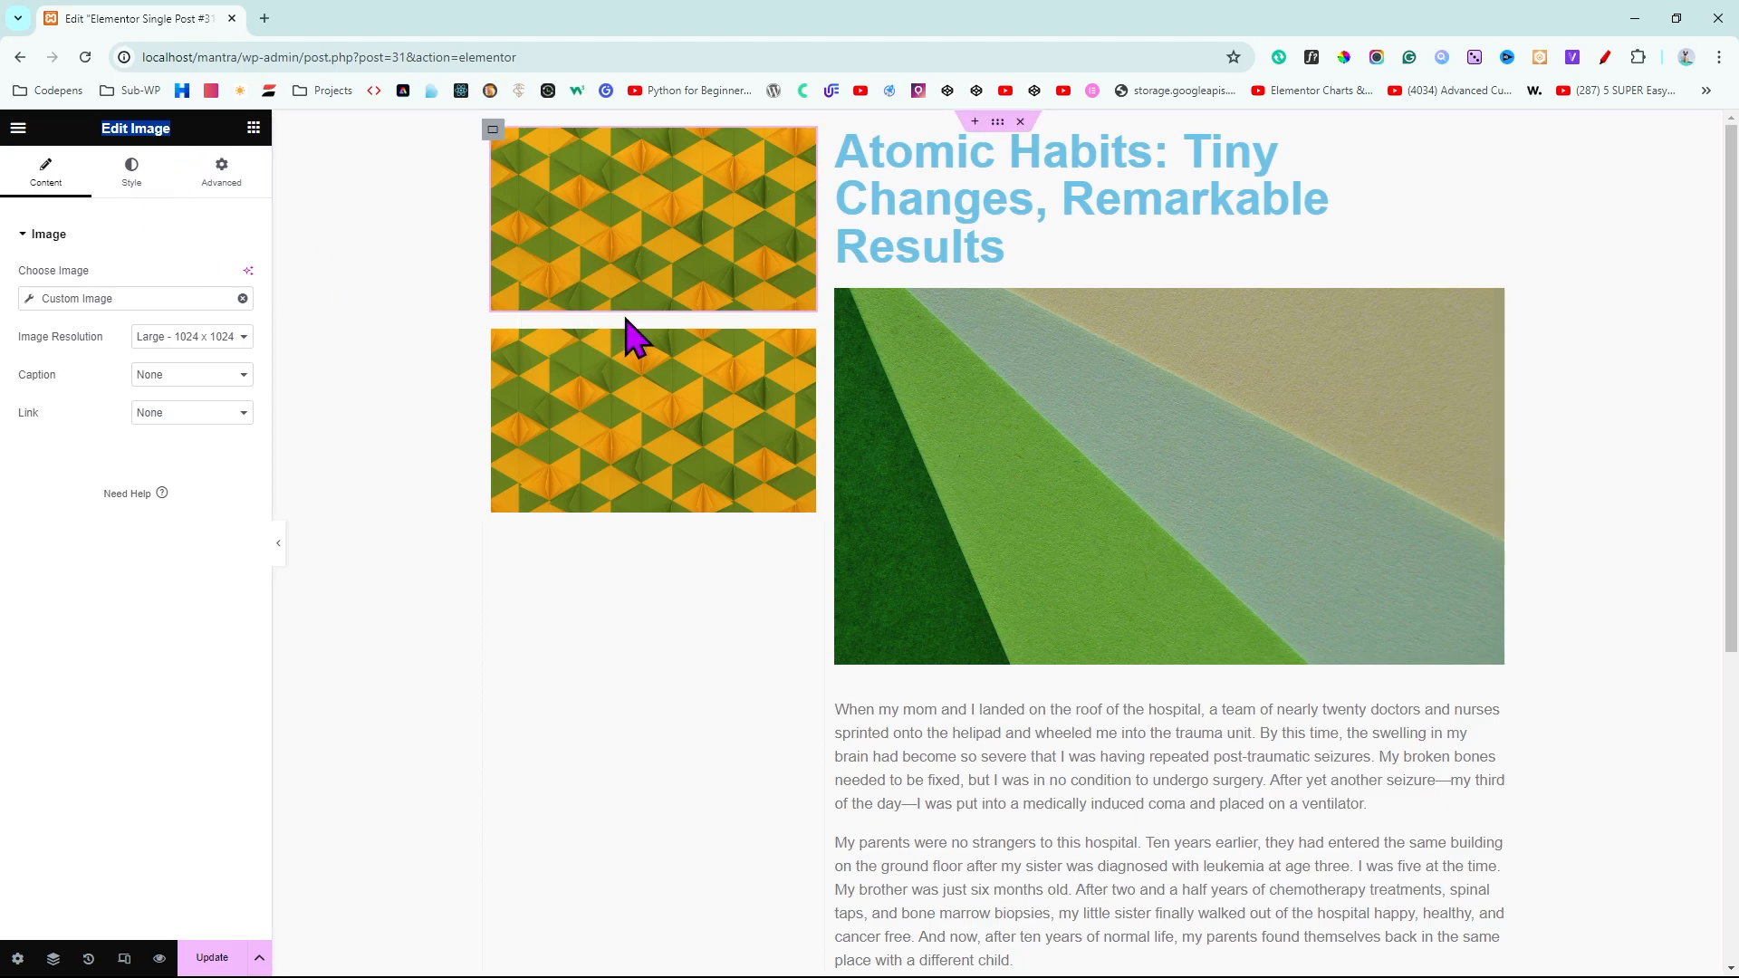
left_click(801, 362)
left_click_drag(97, 122, 207, 150)
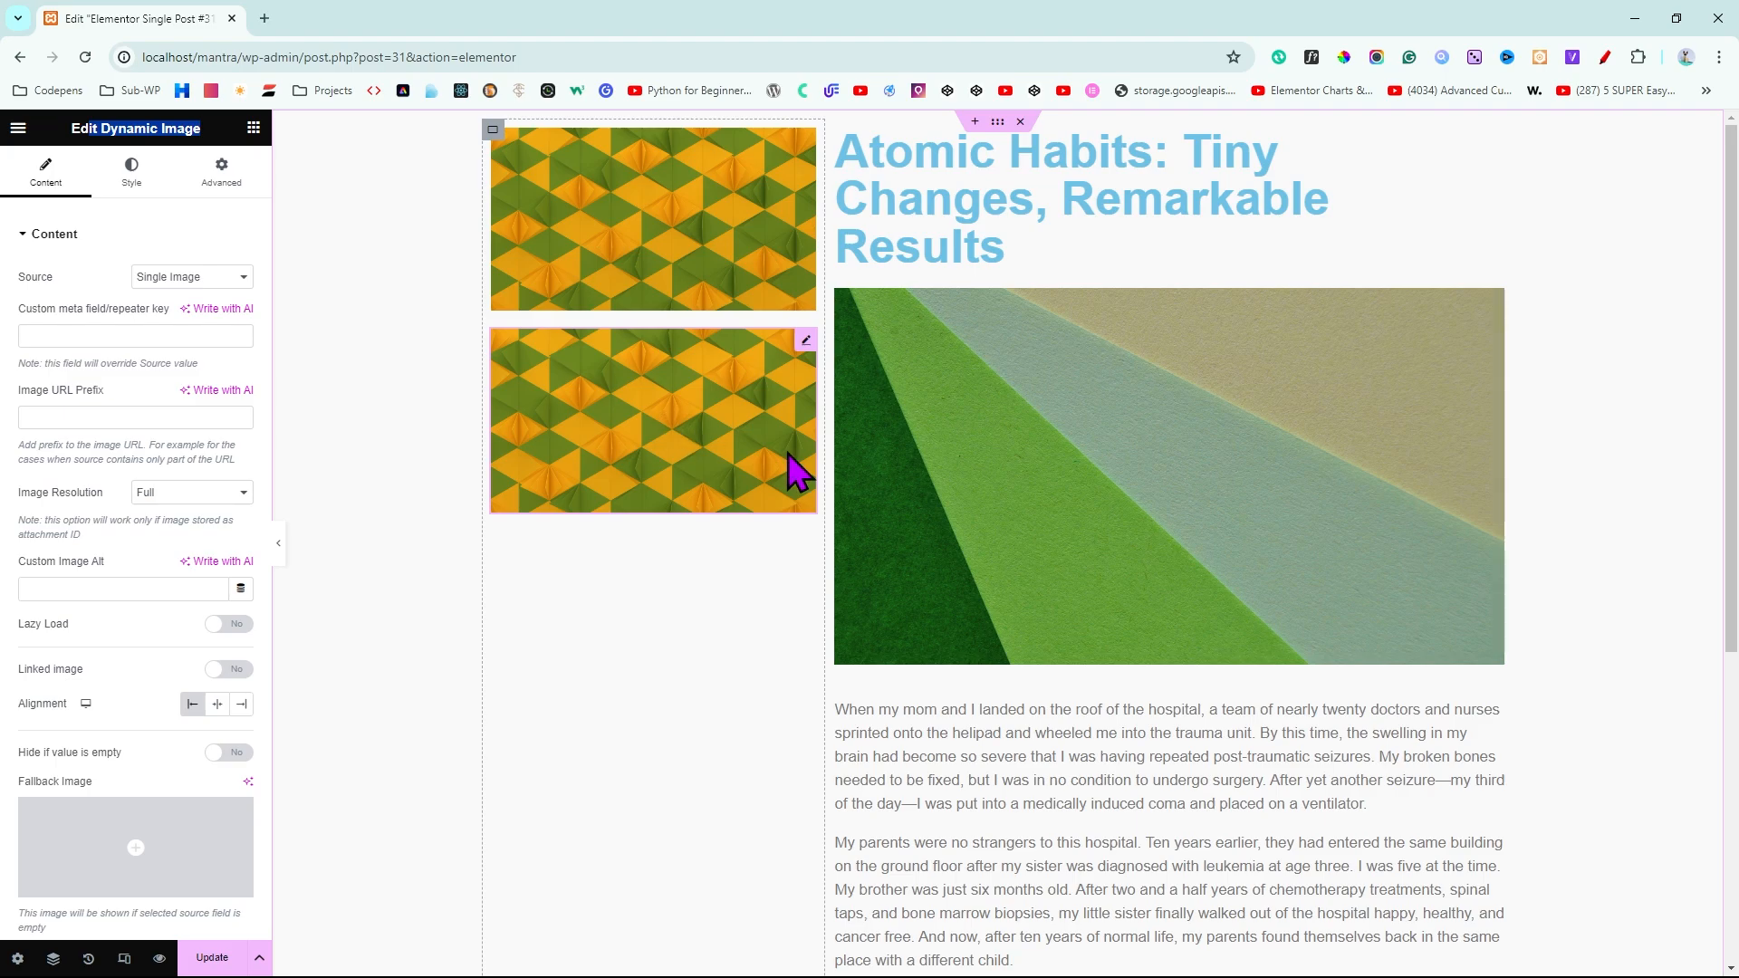
Update the single post template and exit the Elementor editor to the WordPress admin
scroll(1157, 493, "down", 5)
scroll(1272, 729, "up", 4)
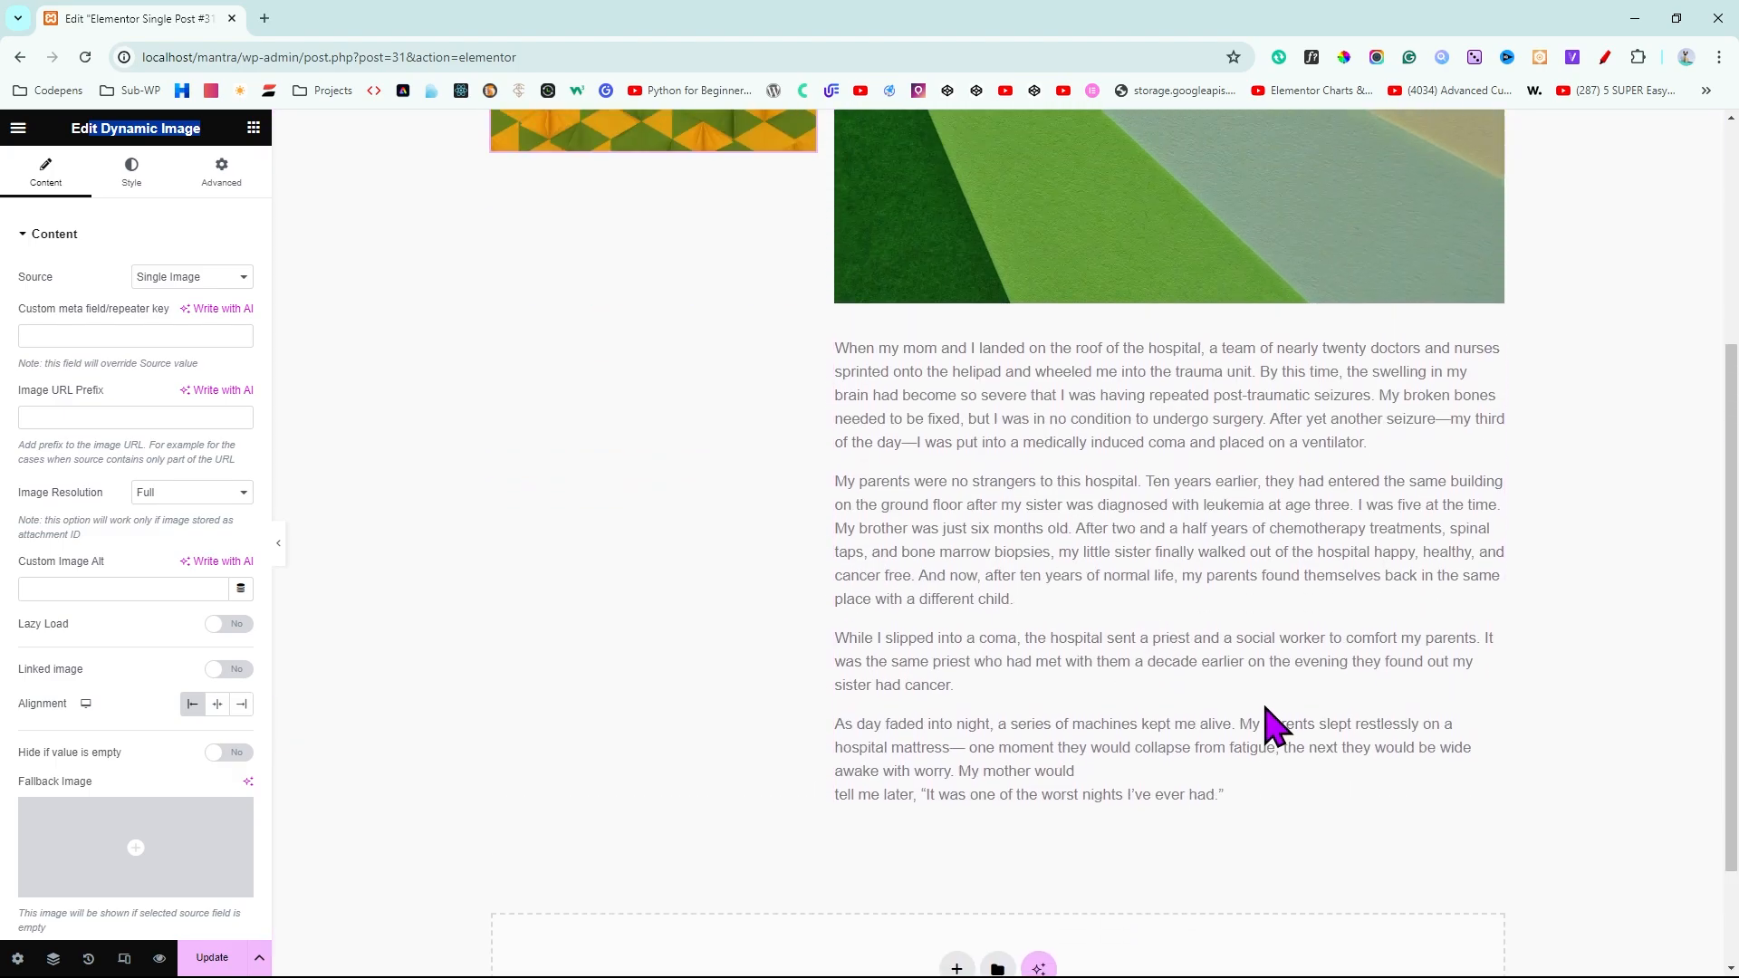
scroll(1175, 462, "down", 4)
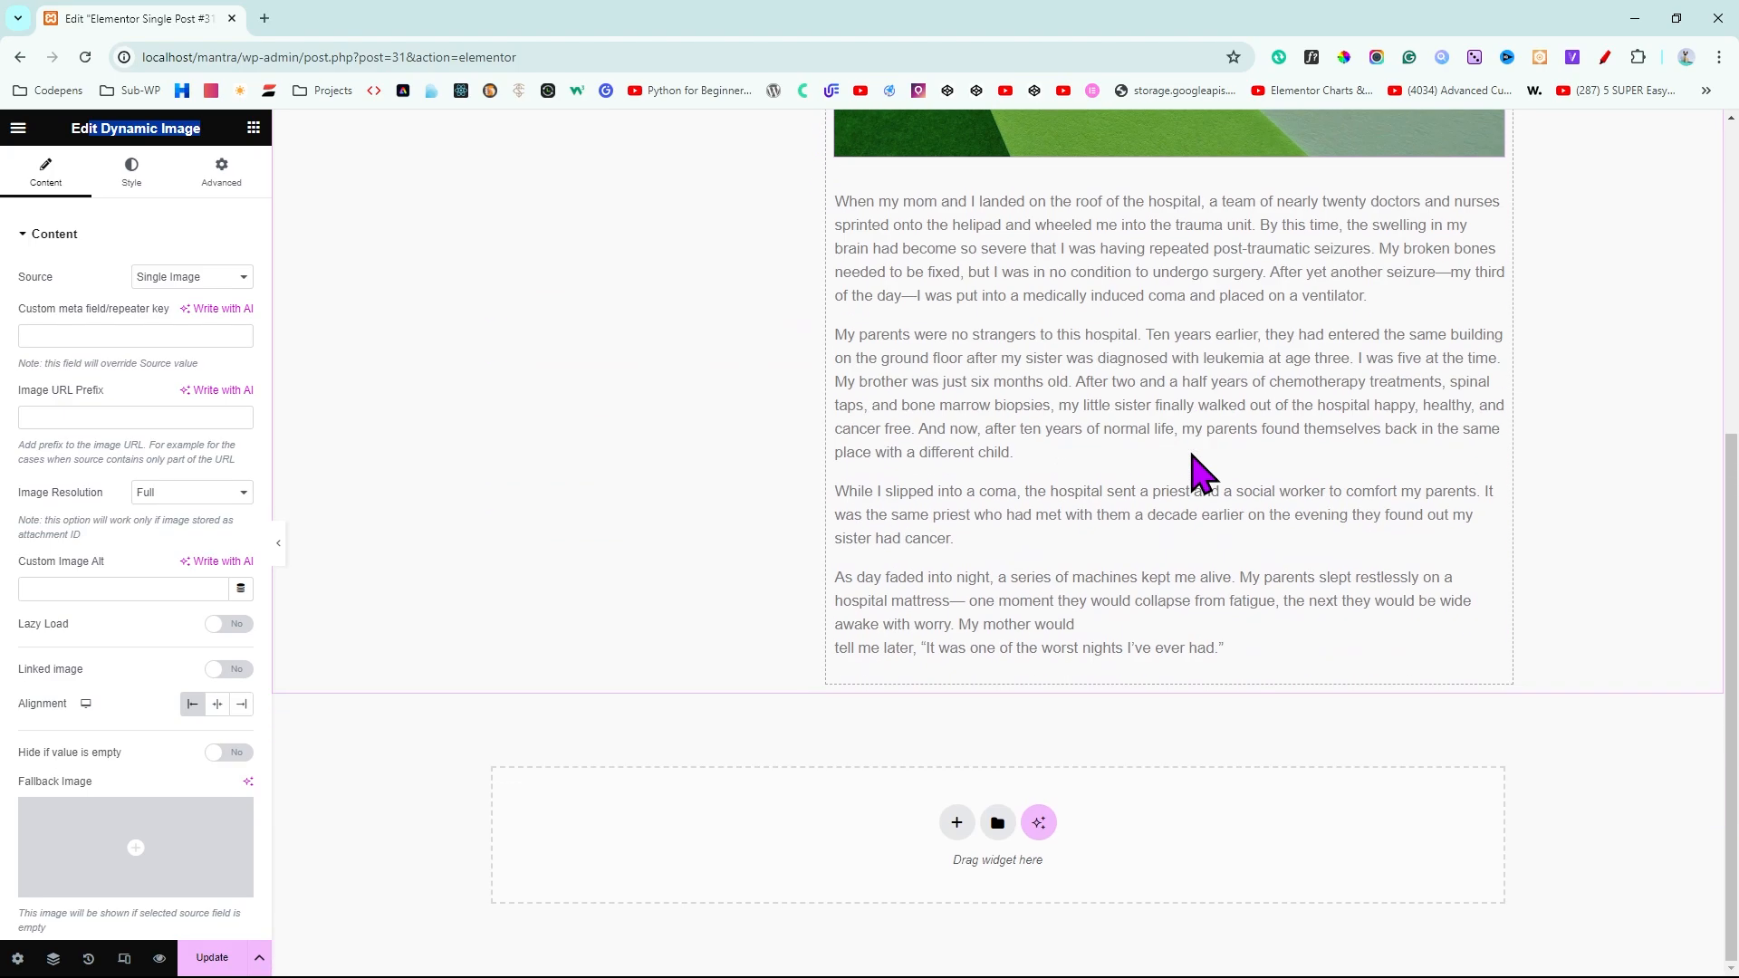
scroll(1201, 470, "up", 5)
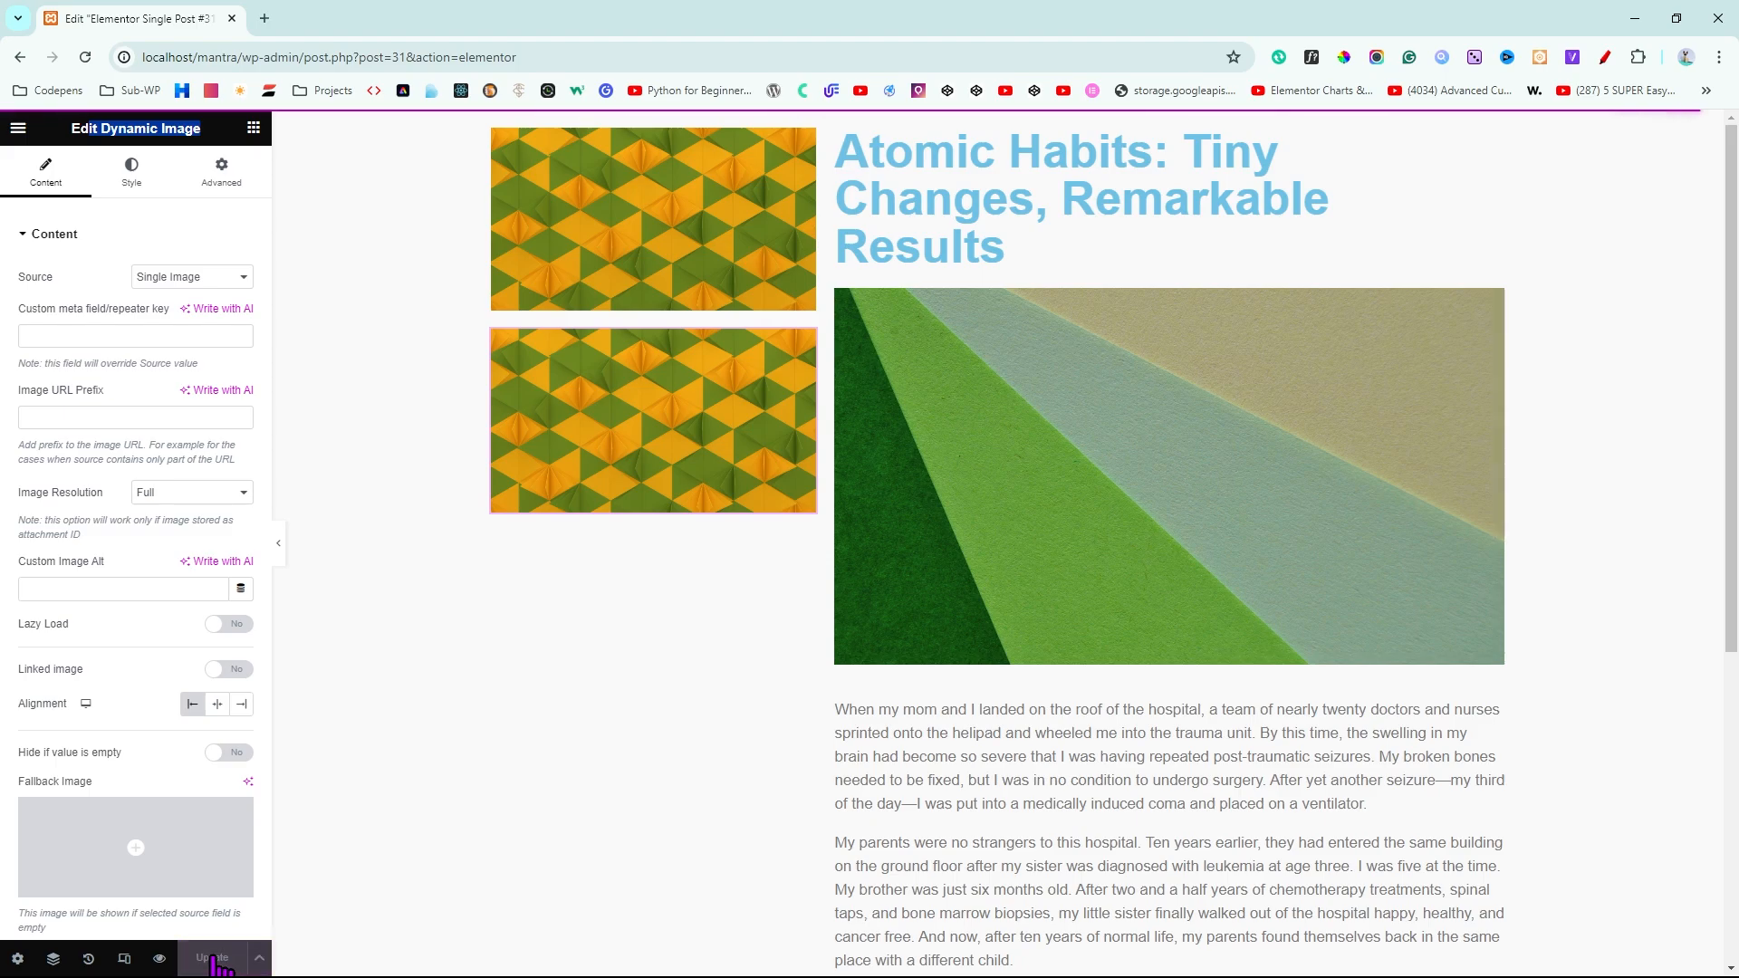
left_click(18, 128)
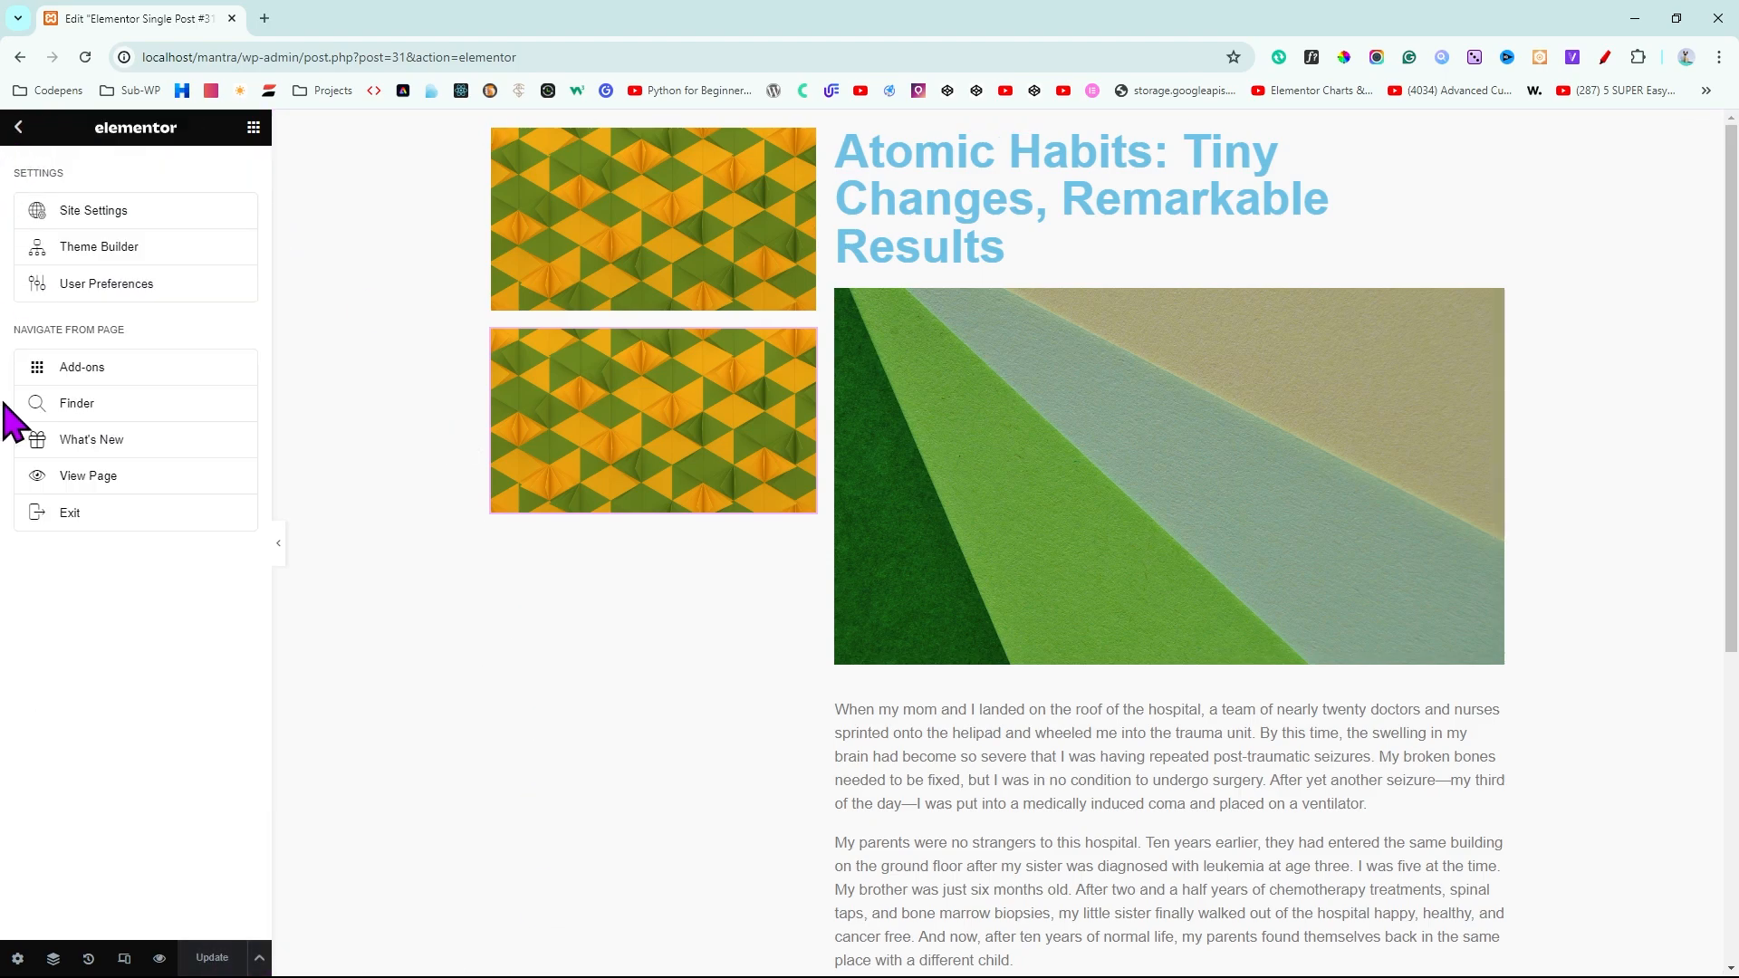
left_click(113, 539)
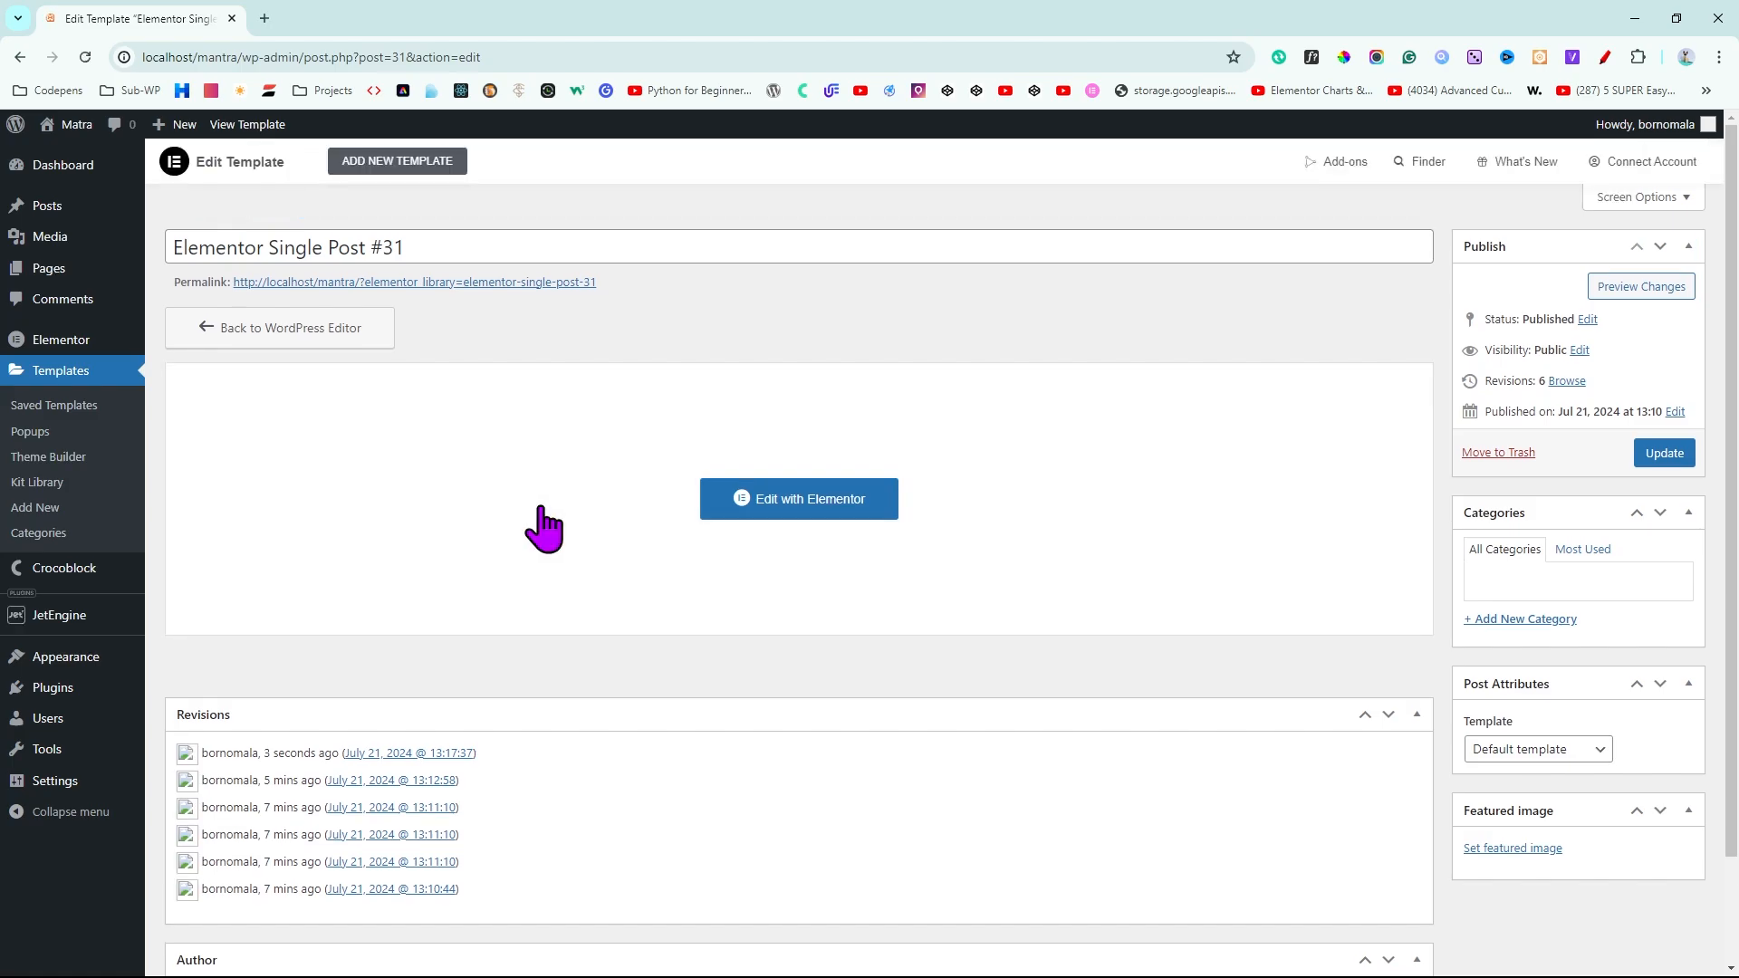
Reopen the Atomic Habits post for editing from the list of all posts
mouse_move(50, 208)
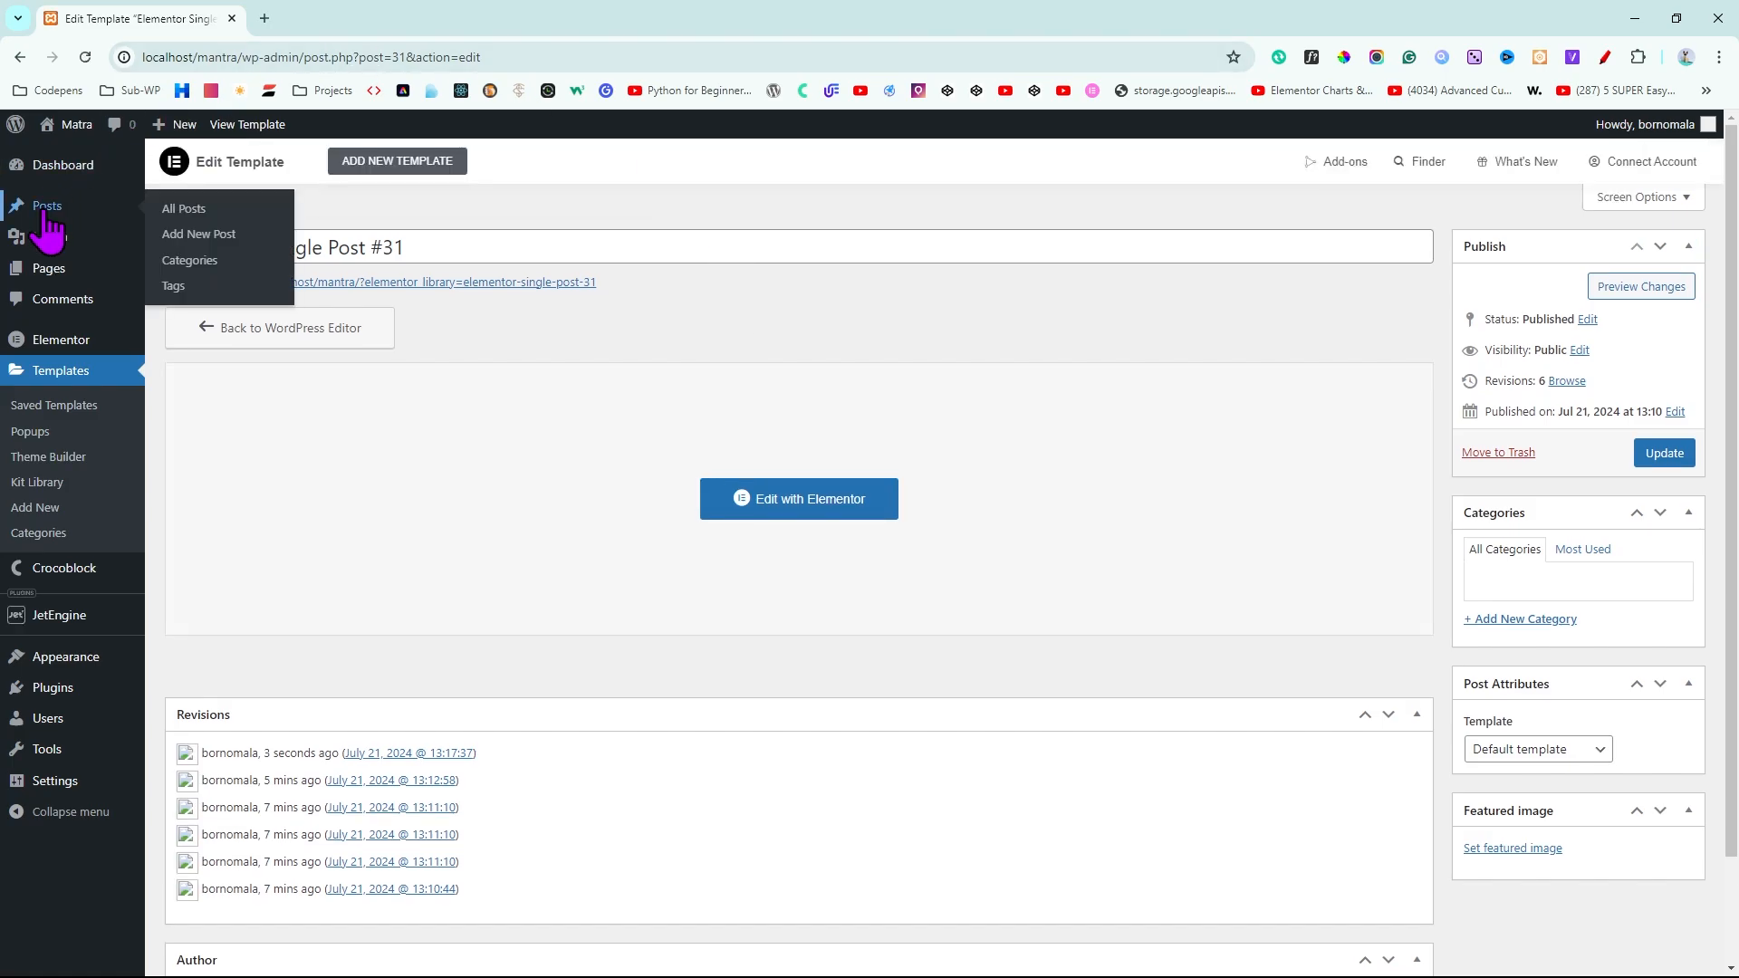
left_click(186, 210)
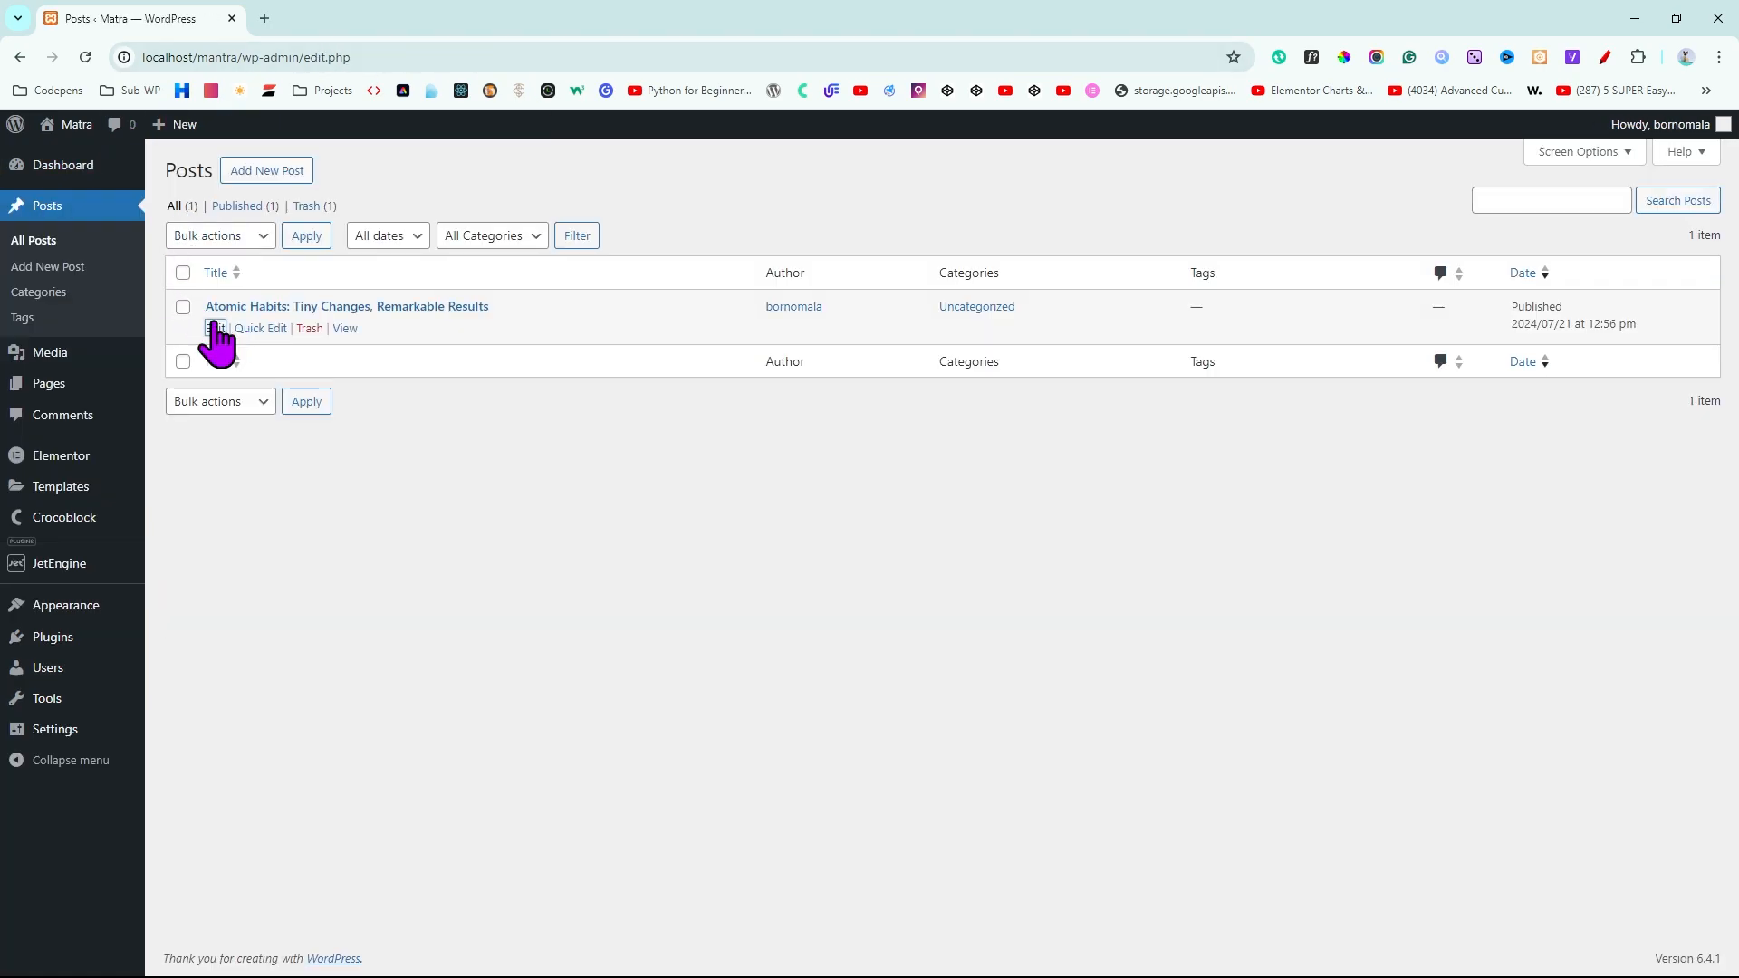
left_click(216, 327)
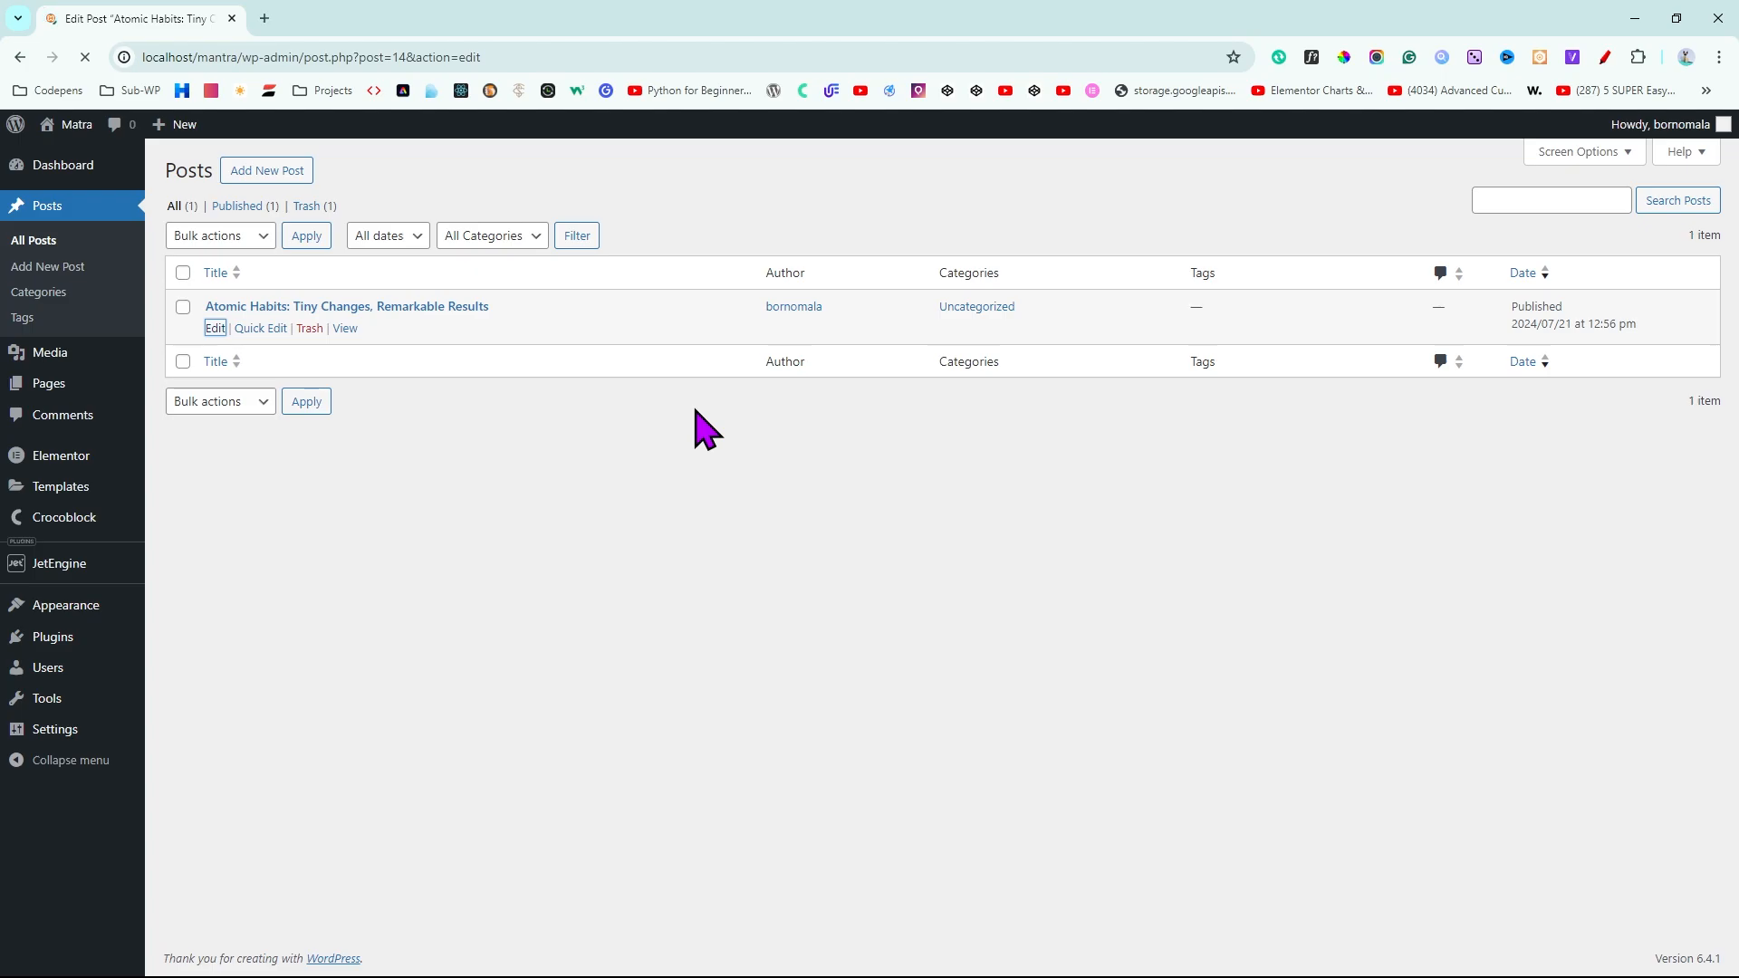
scroll(1453, 562, "down", 1)
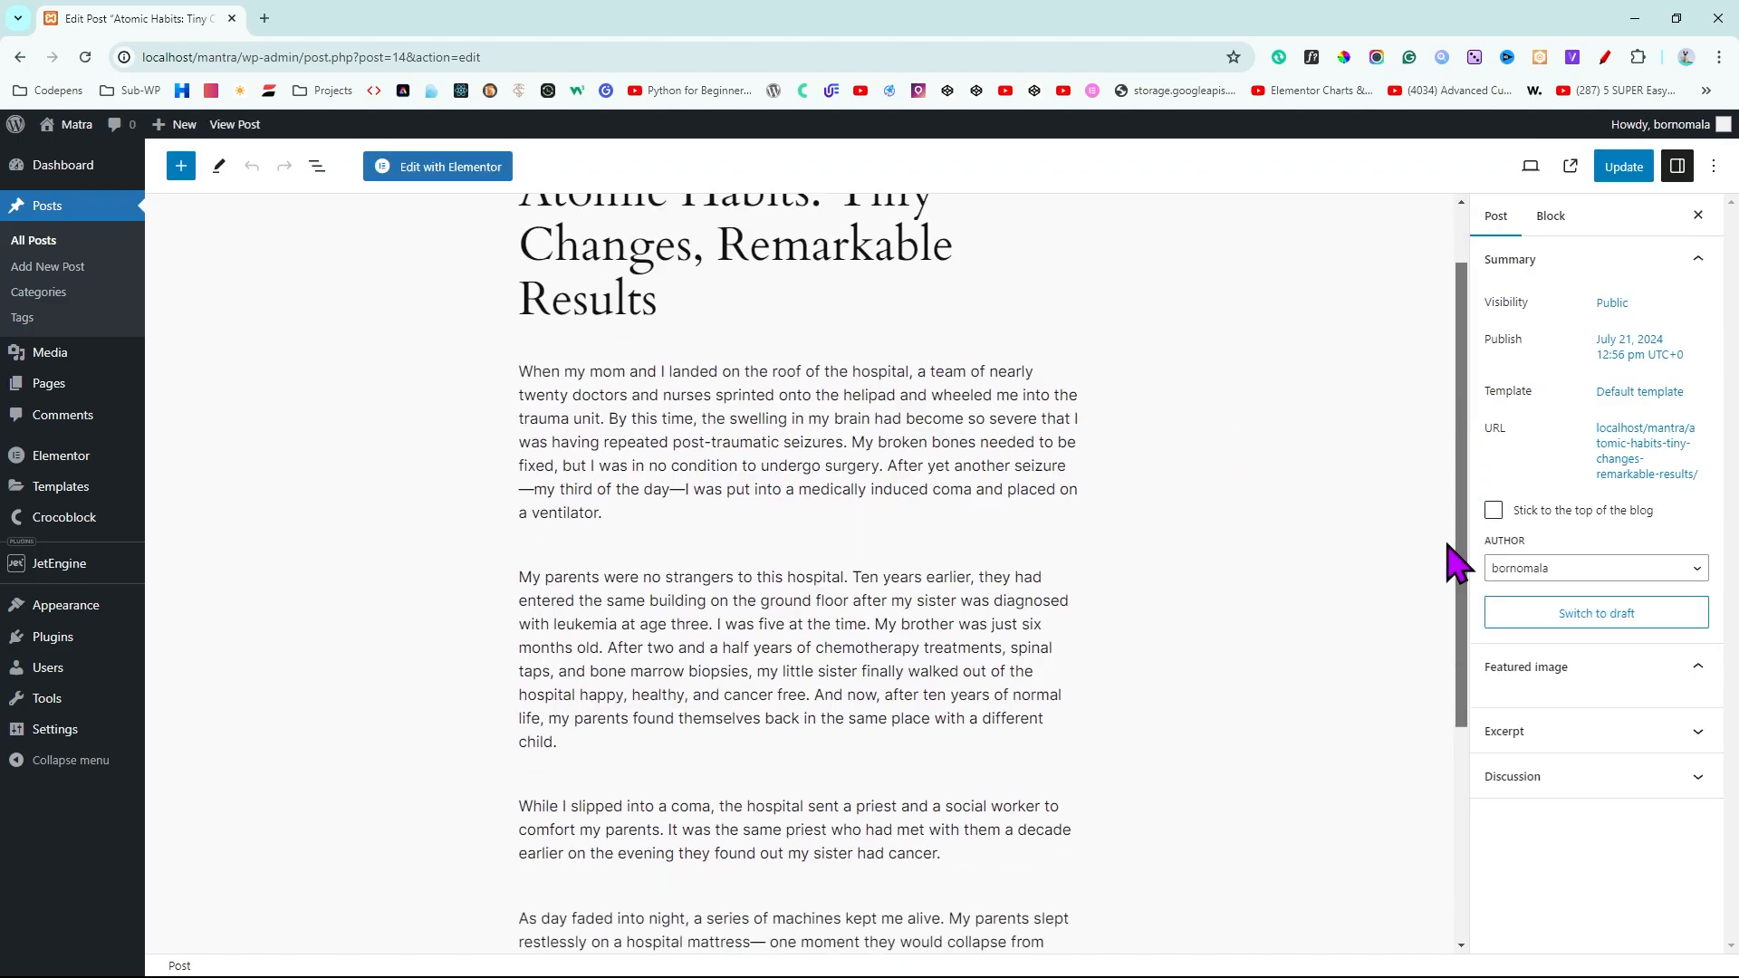
Replace the post's Single Image in the Extra Fields with Demo-3.png and update the post
scroll(1454, 561, "down", 4)
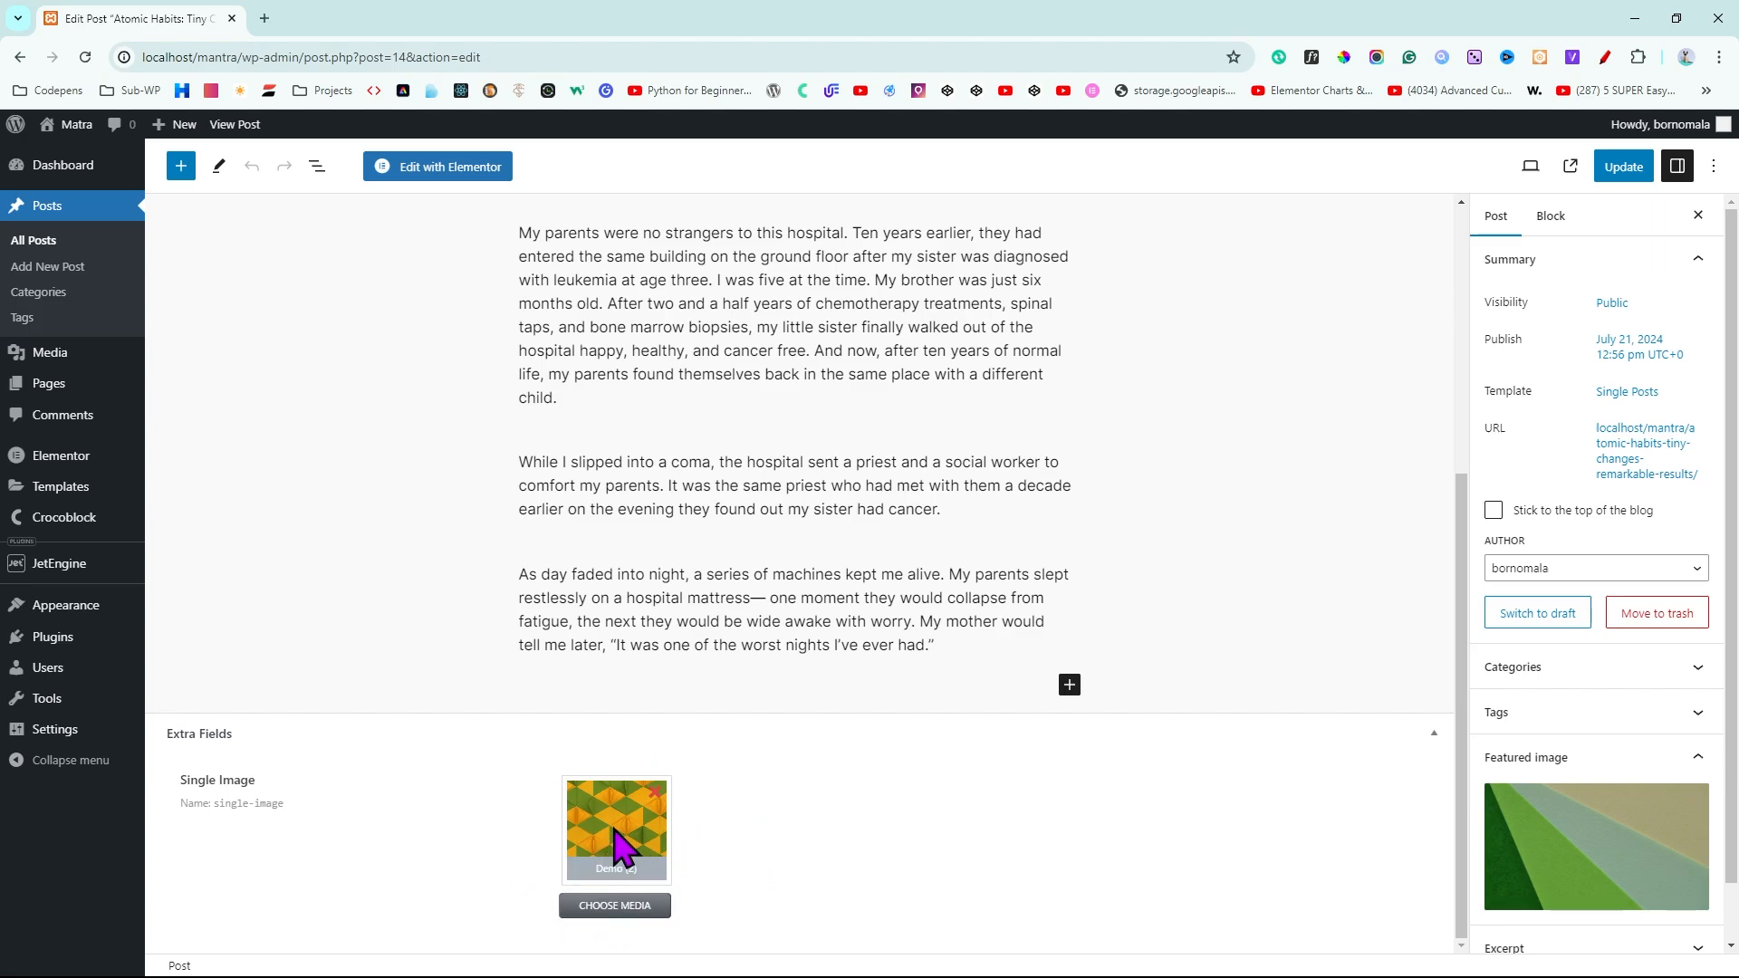
left_click(609, 908)
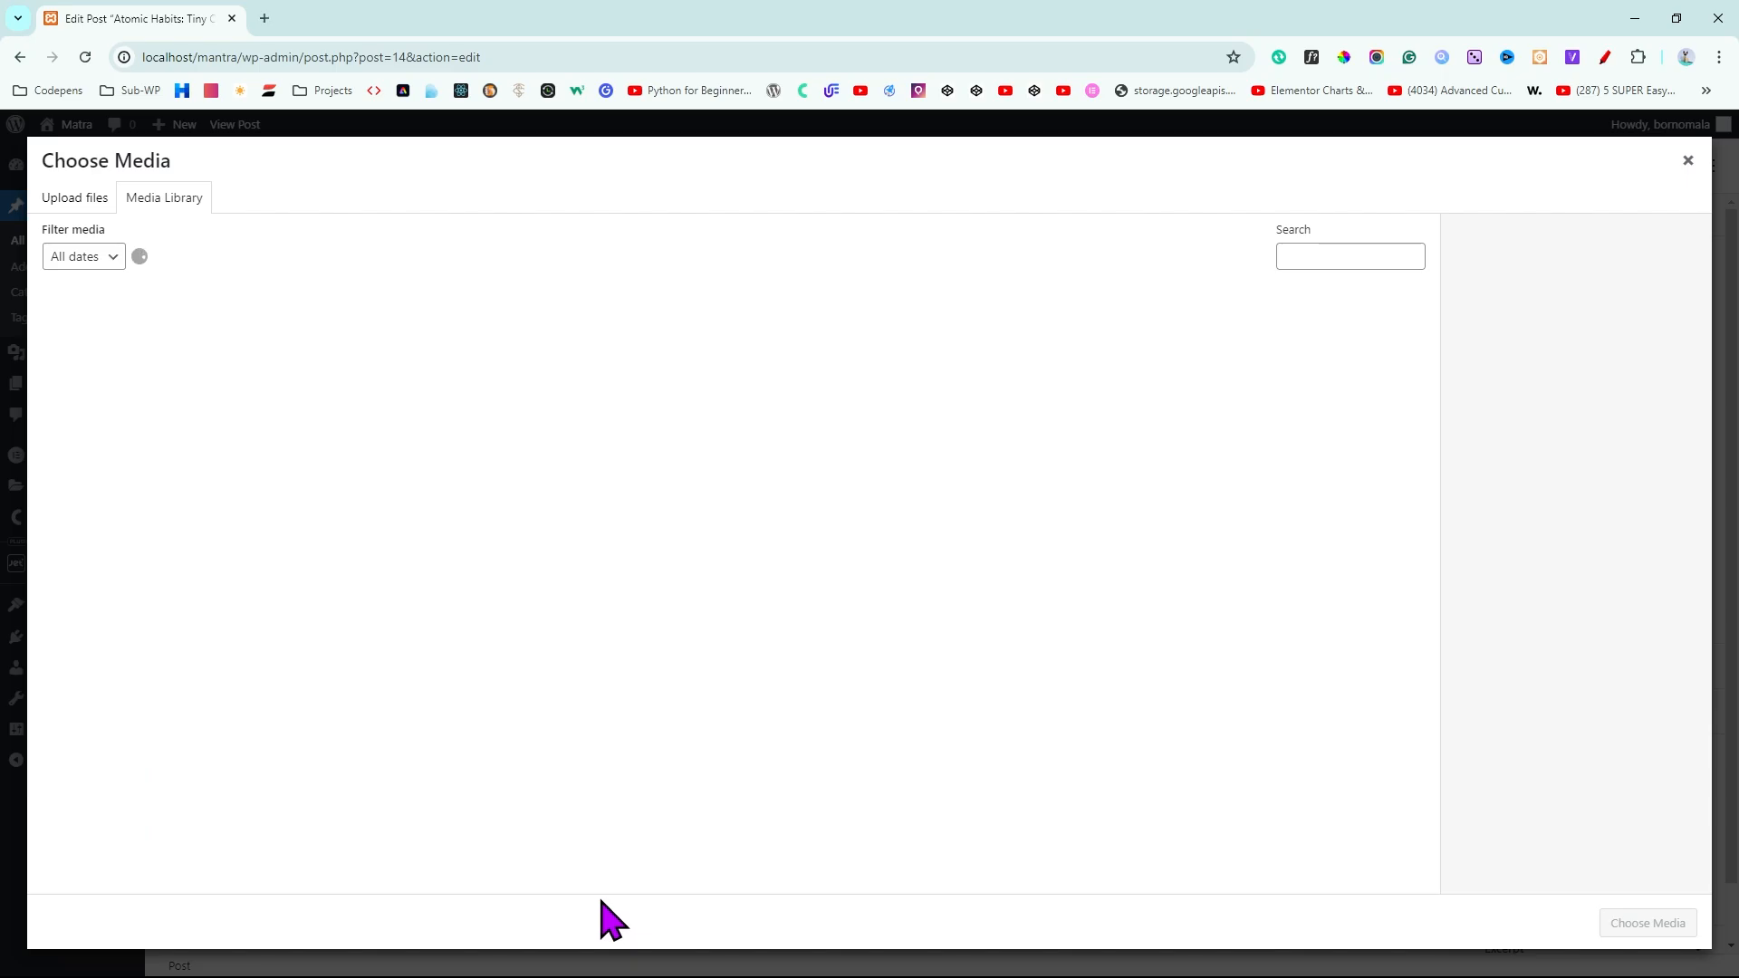
left_click(693, 357)
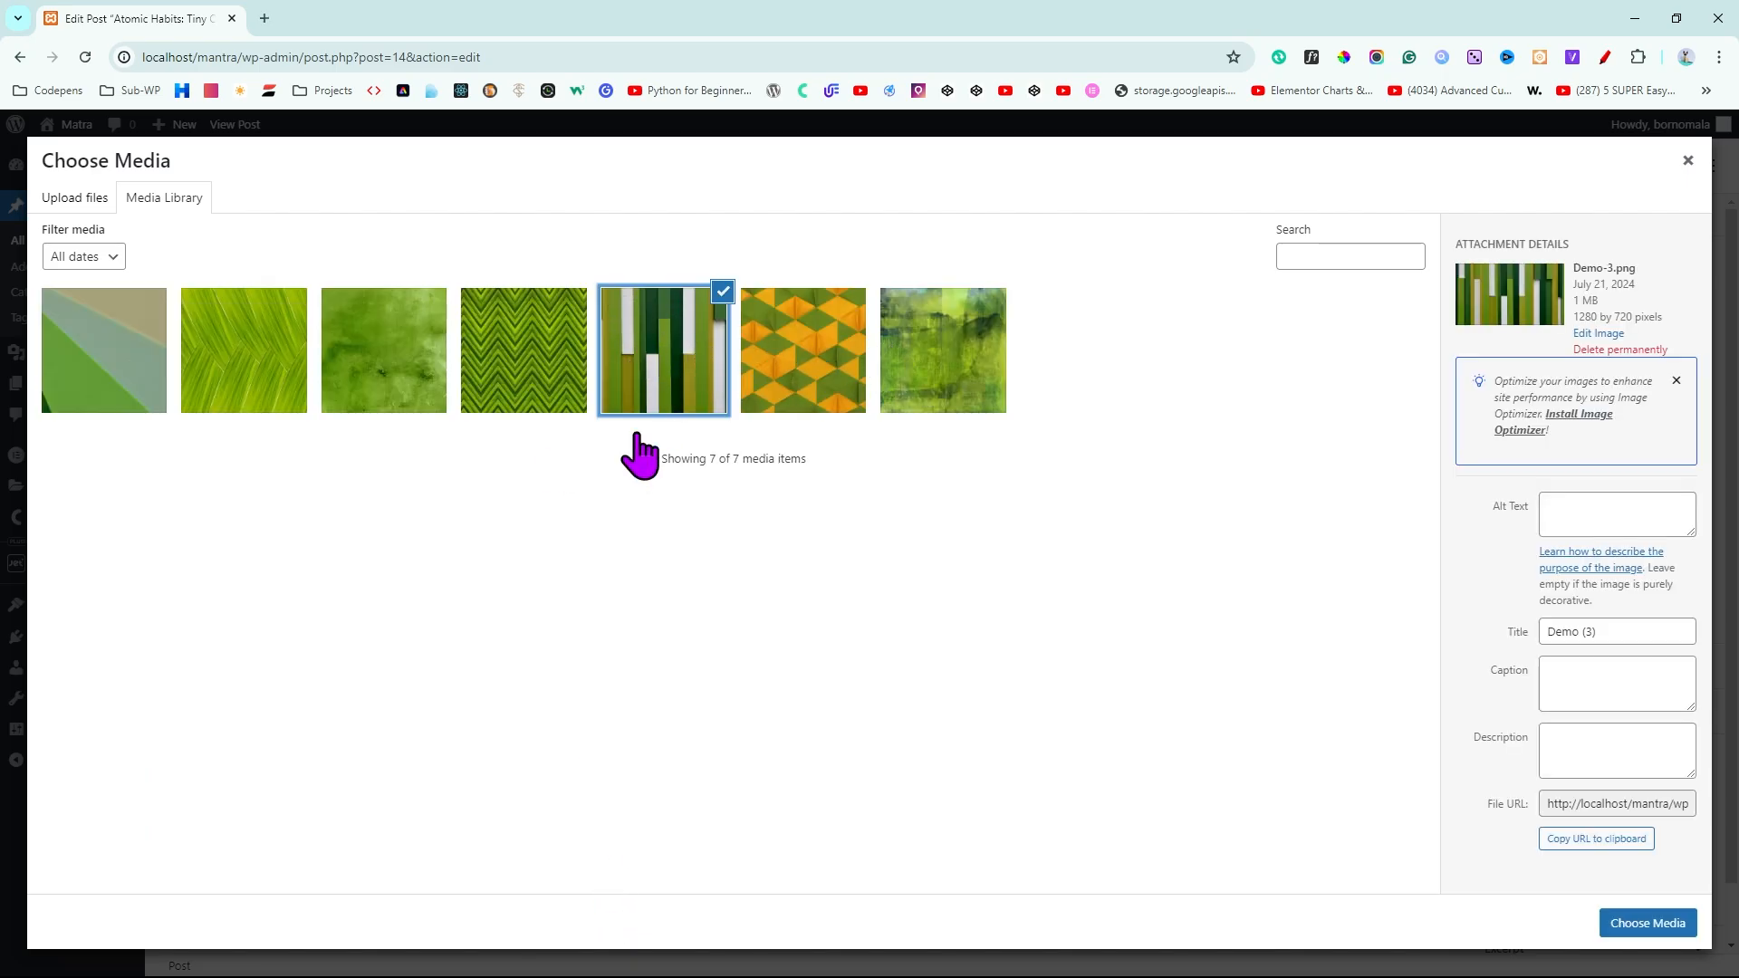
left_click(1671, 923)
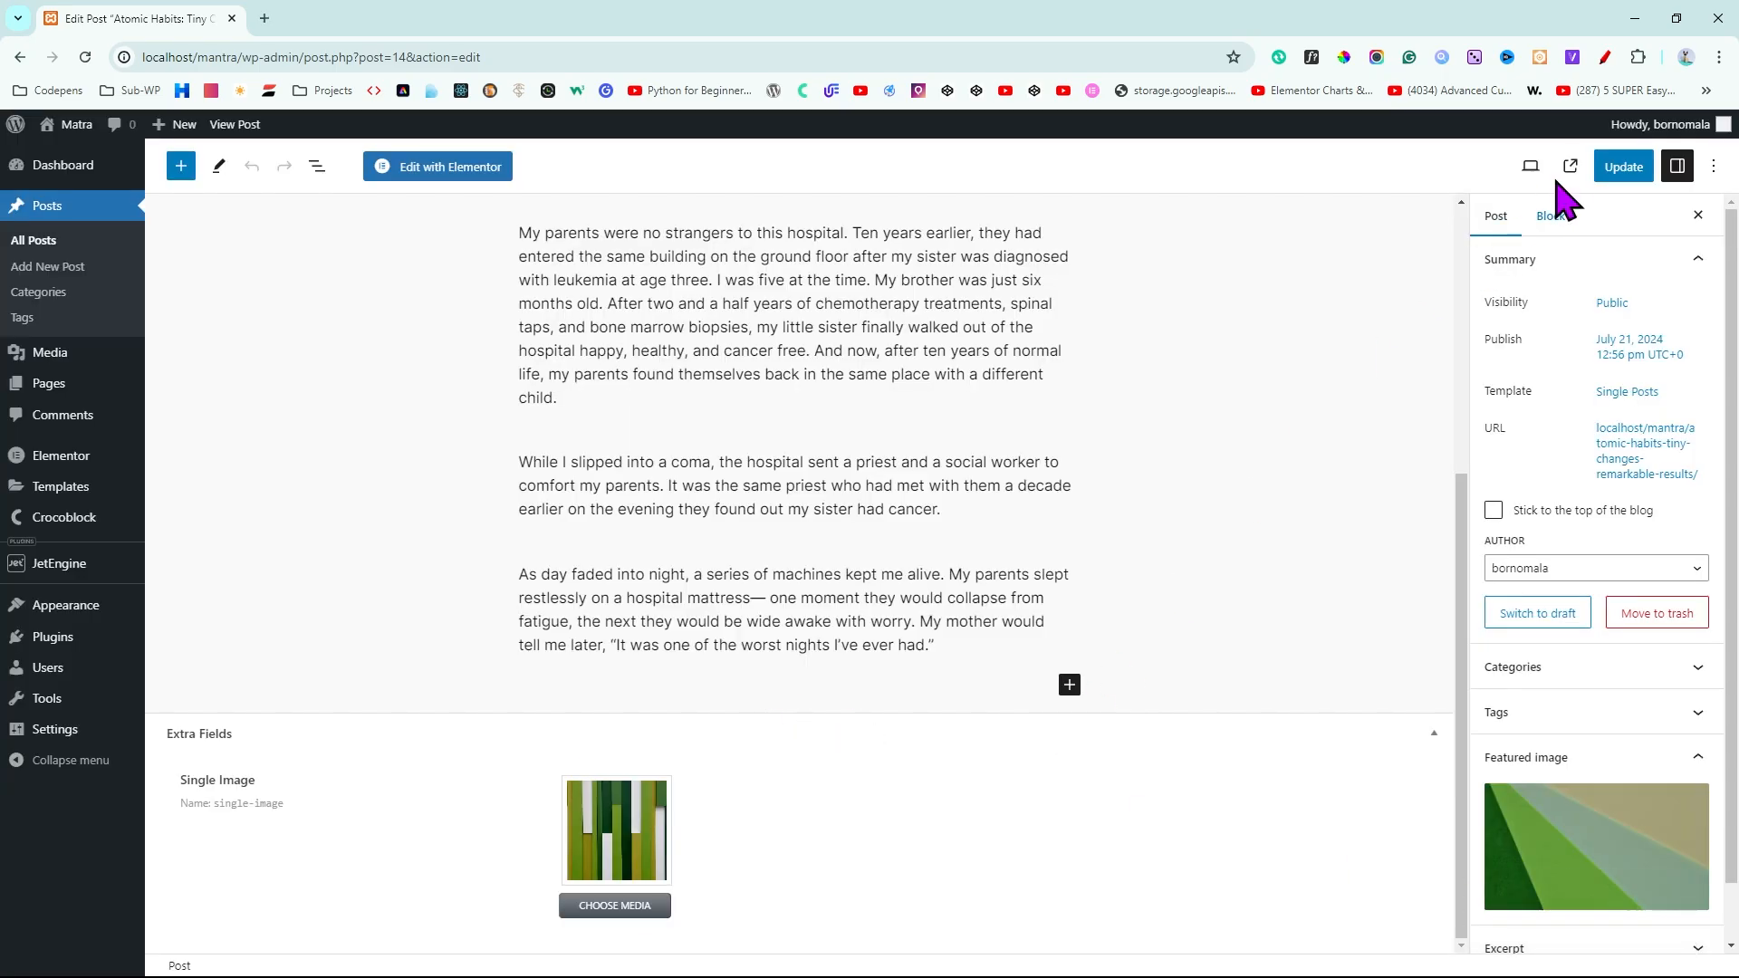
left_click(1623, 166)
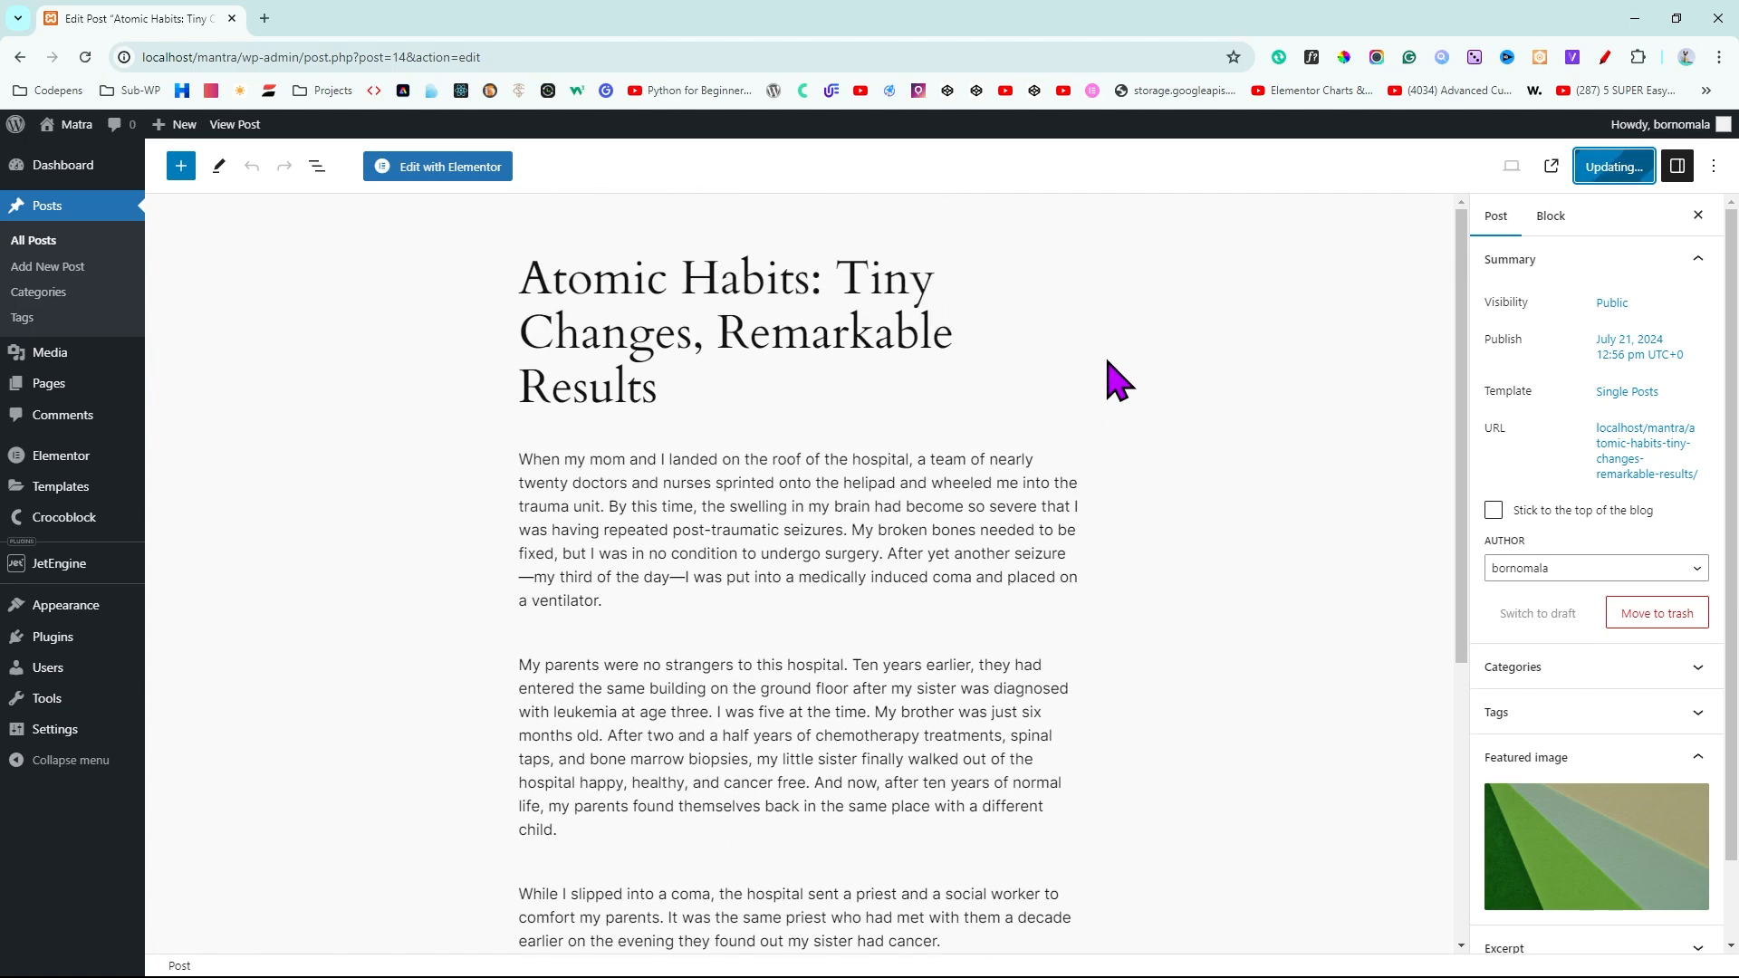
Open the live Atomic Habits post and check the two custom images beside the content
left_click(314, 921)
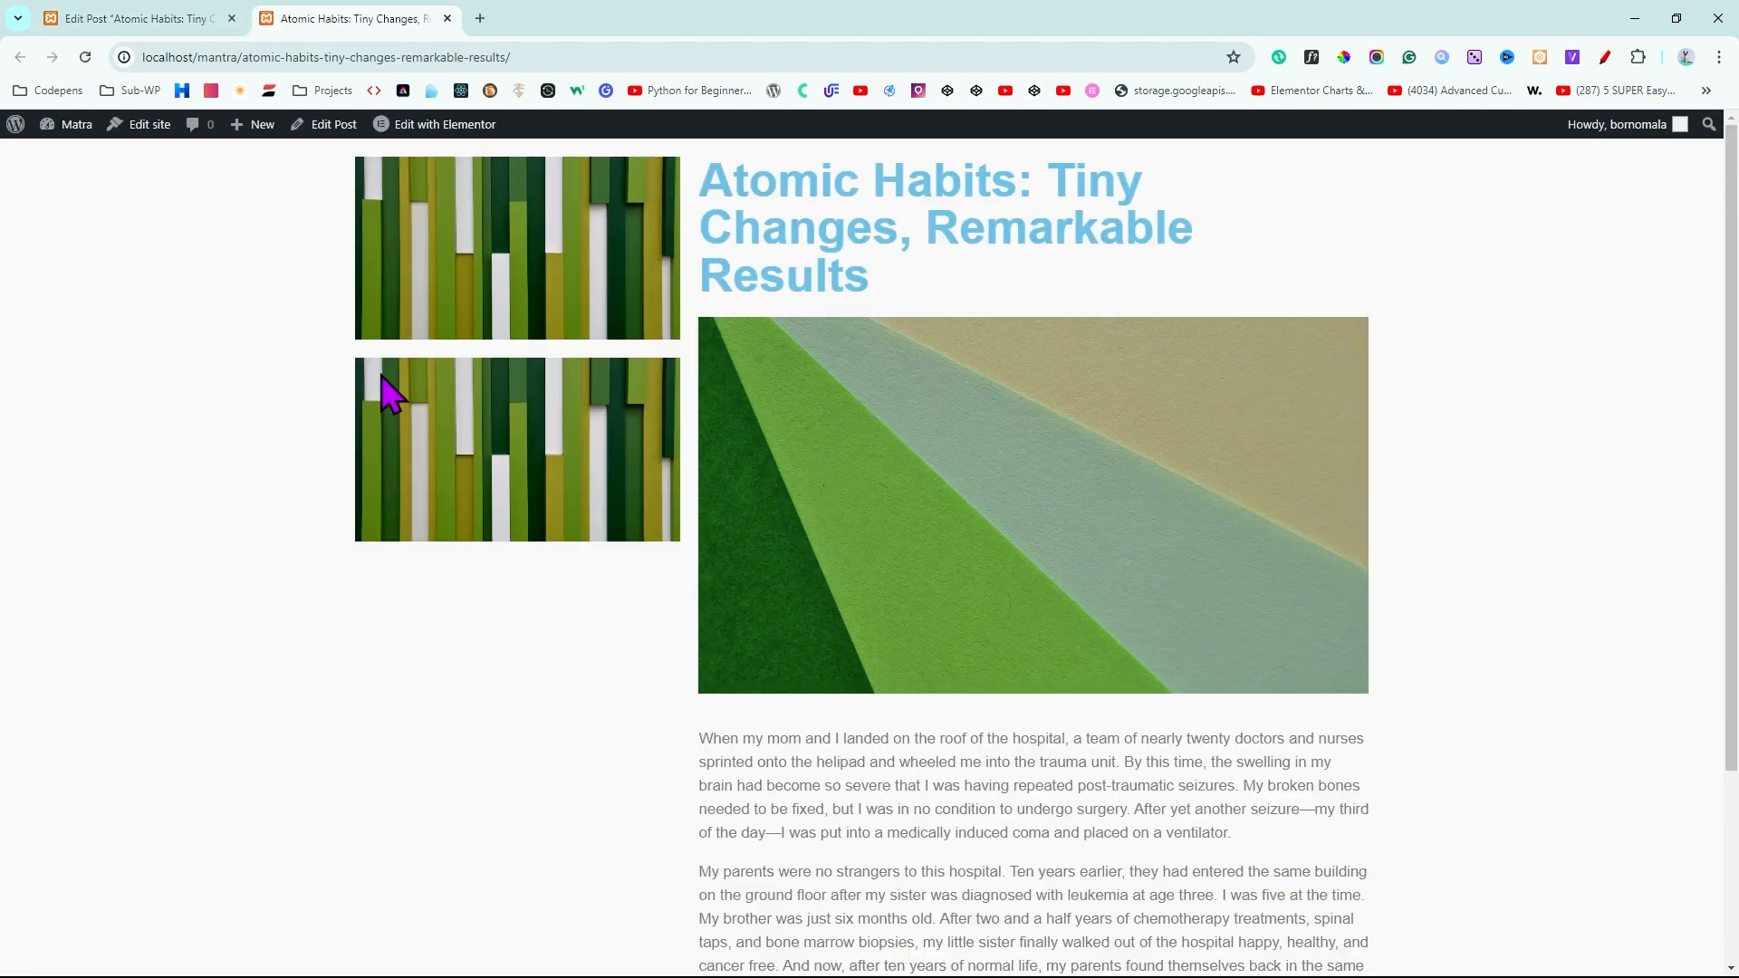
scroll(480, 444, "down", 1)
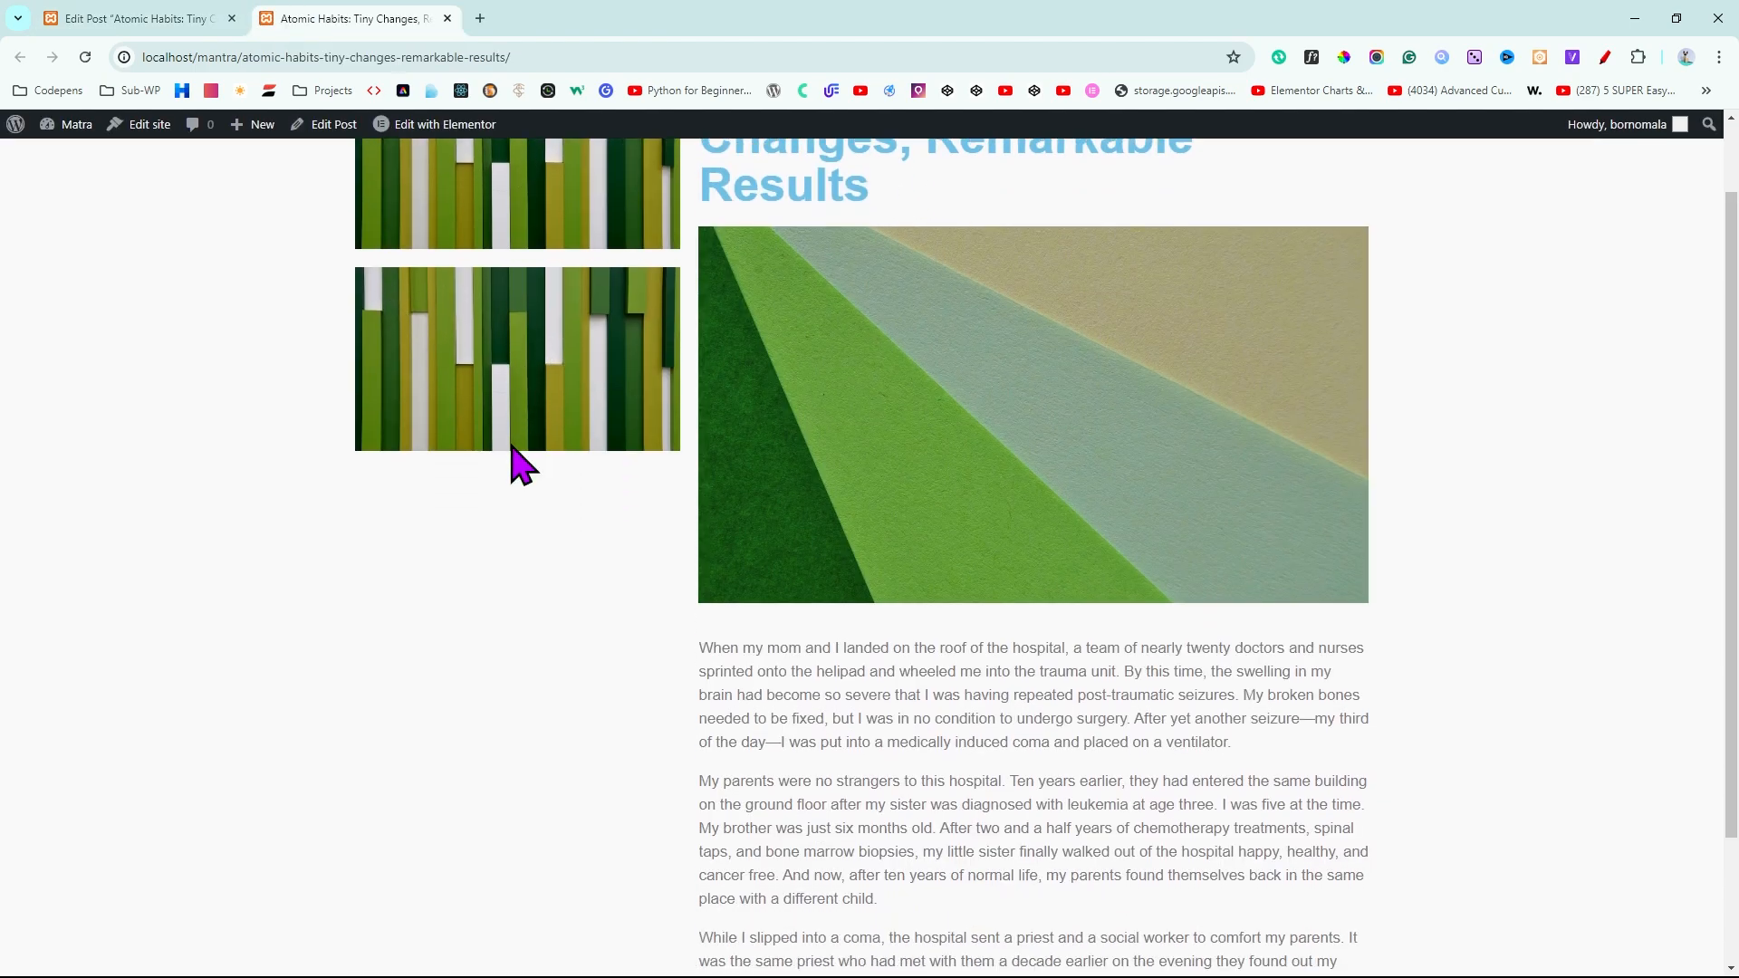
scroll(516, 459, "up", 1)
Return to the WordPress admin and reopen the Atomic Habits post for editing from the list of all posts
mouse_move(60, 136)
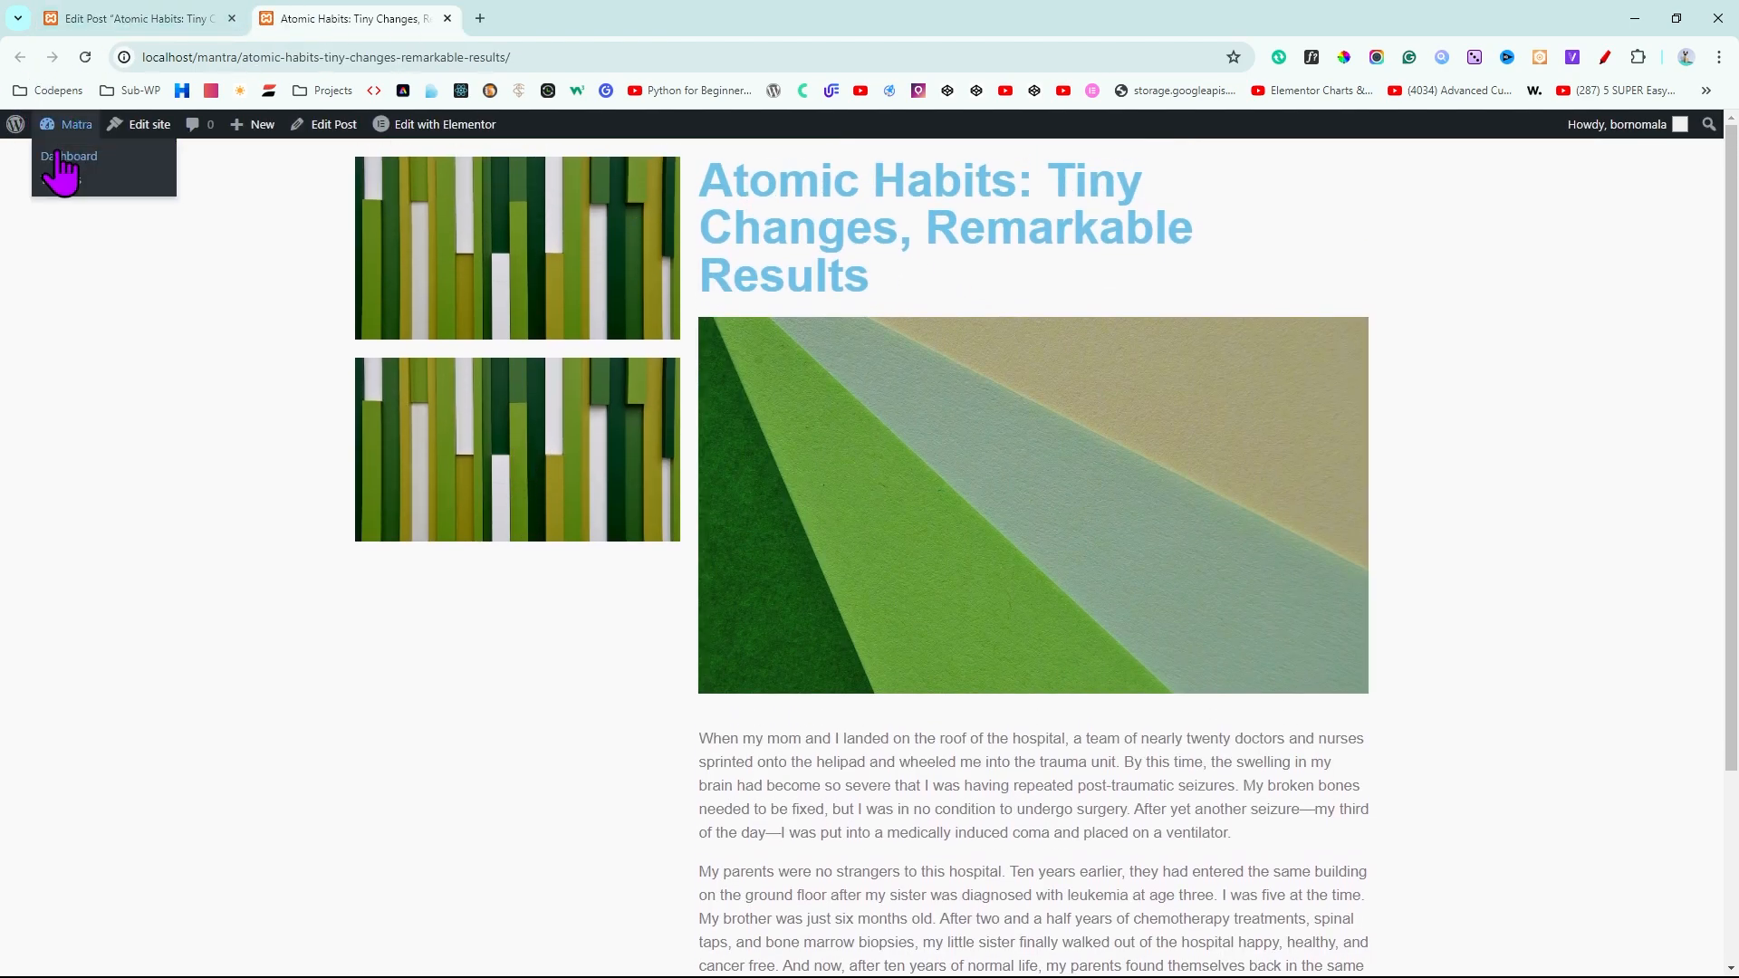
left_click(65, 157)
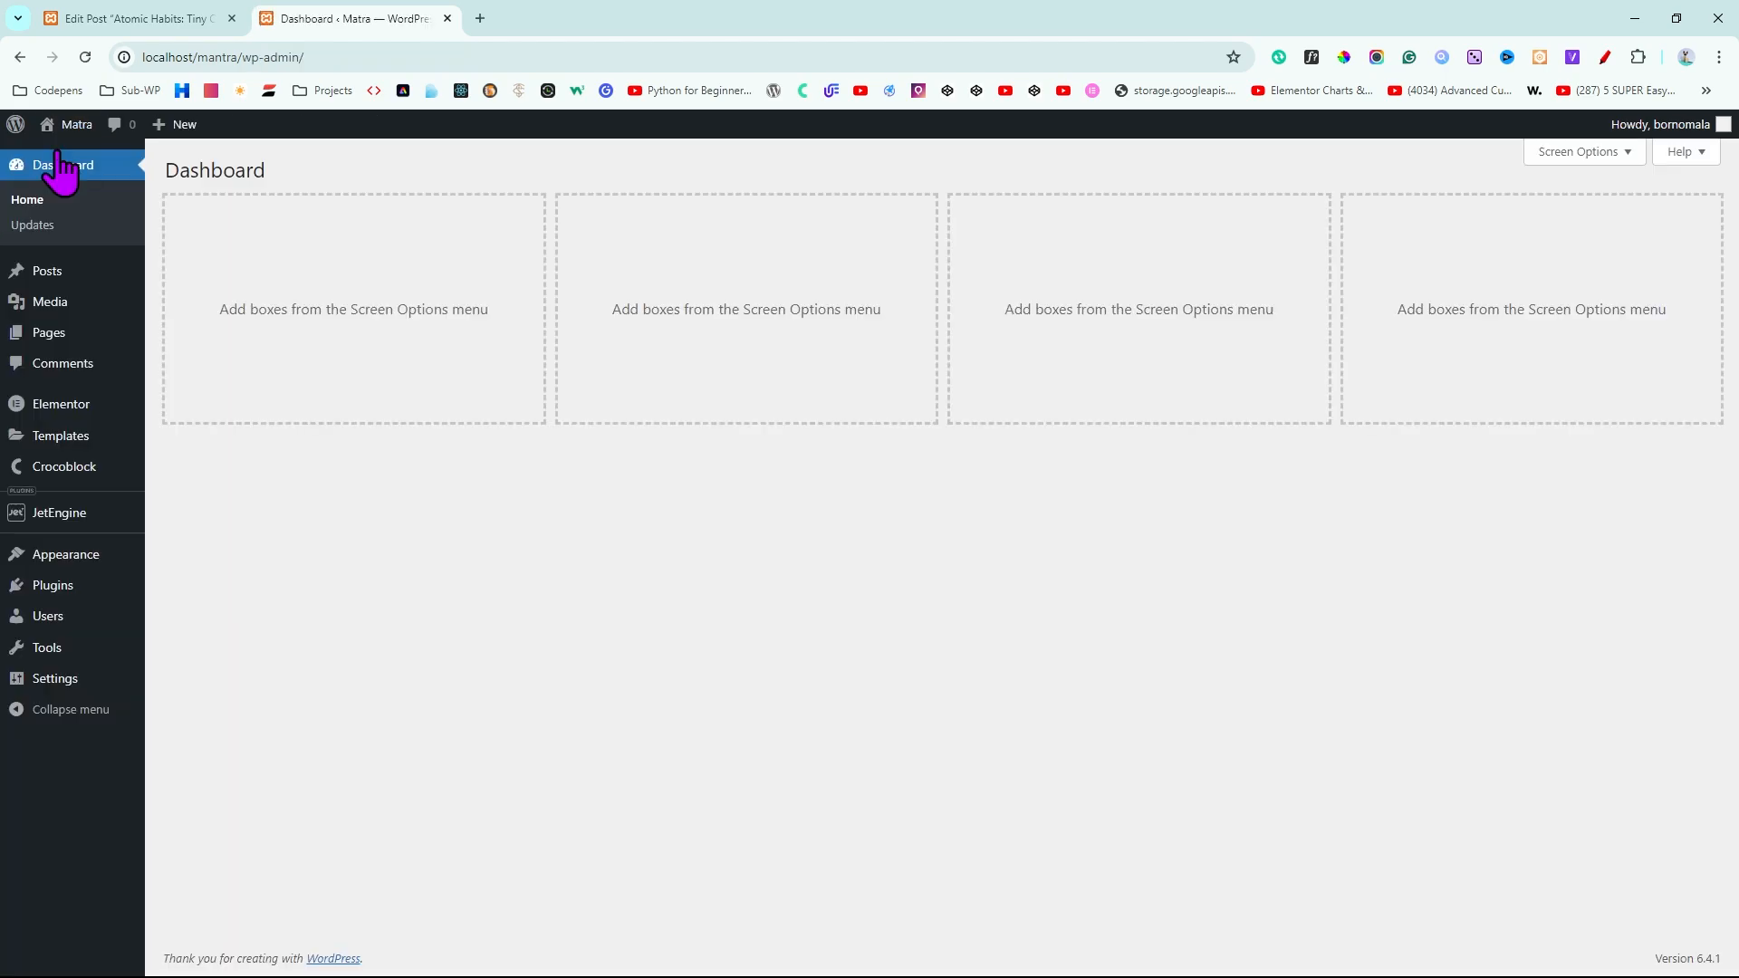
mouse_move(70, 262)
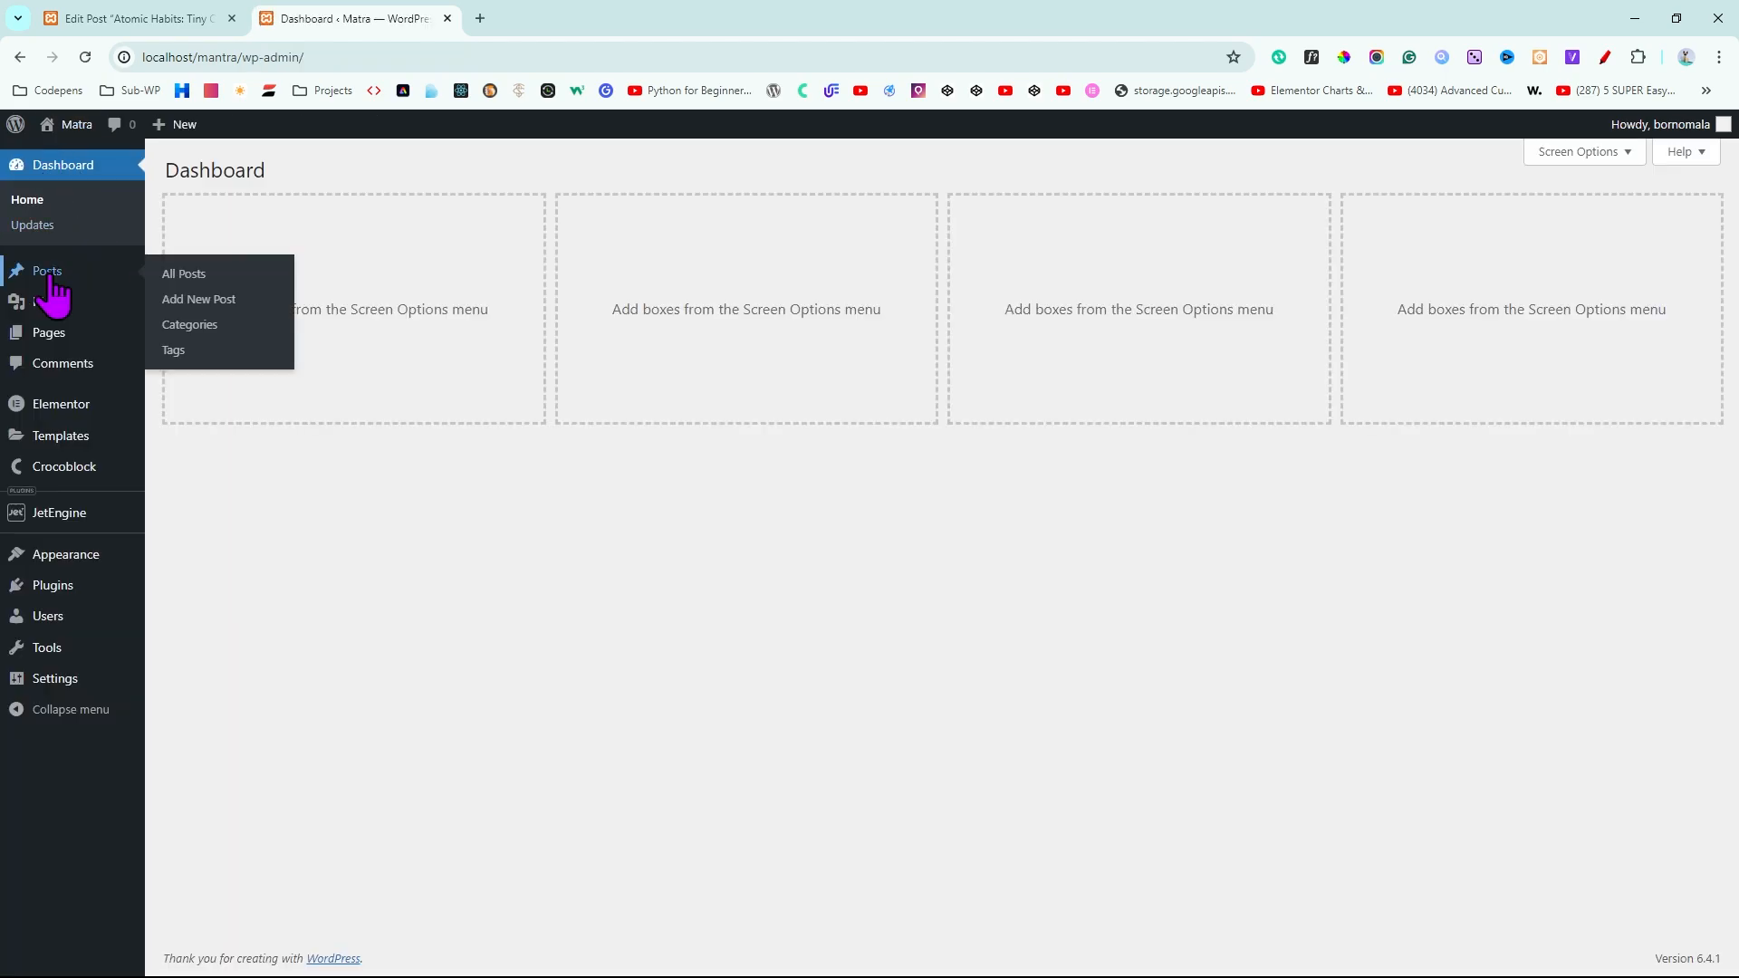
left_click(183, 274)
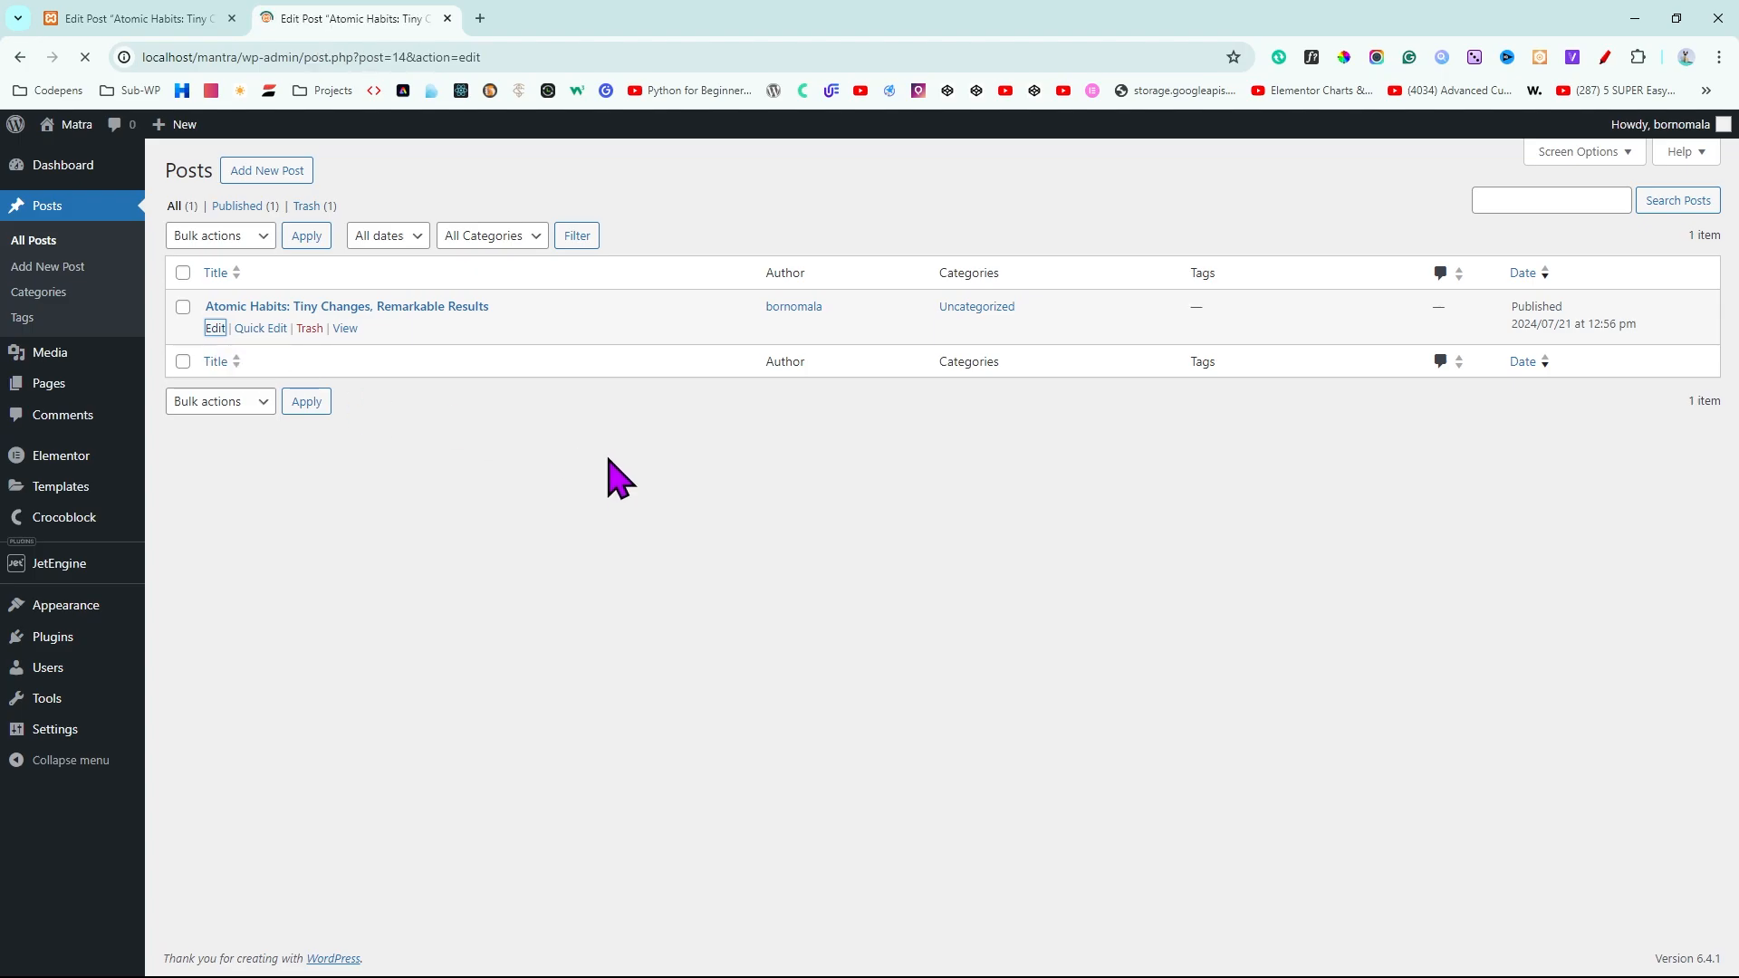
Set the post's Single Image in the Extra Fields to Demo-4.png from the media library
scroll(608, 460, "down", 4)
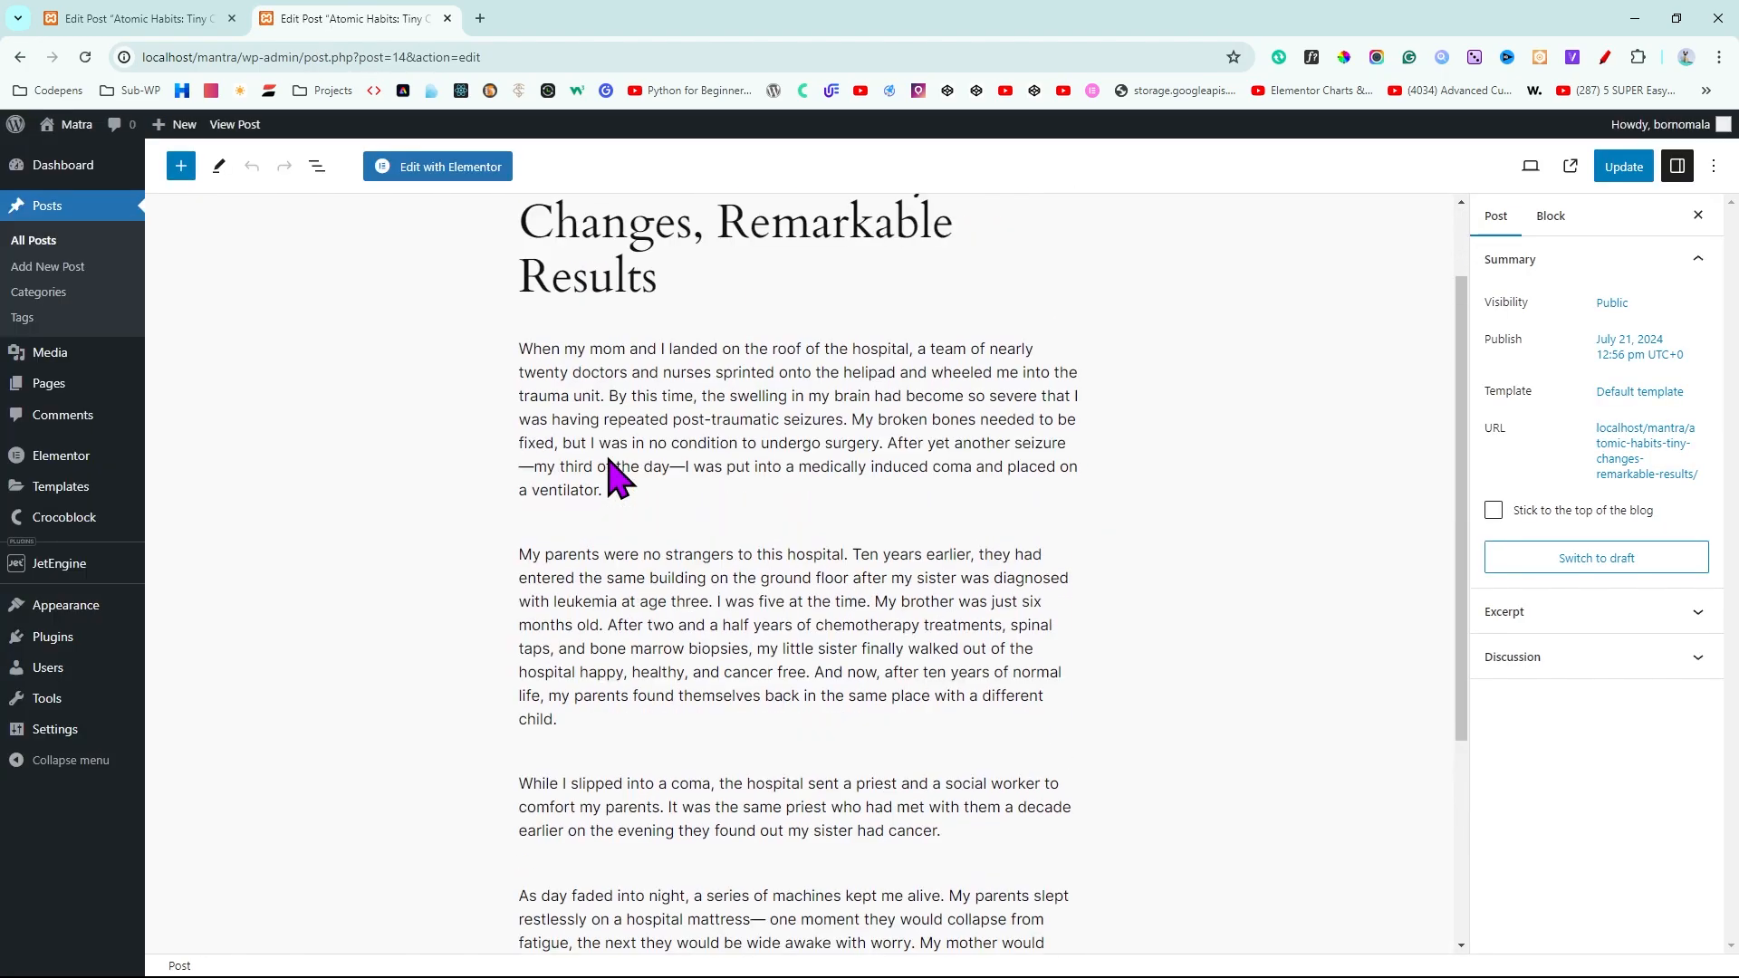
scroll(609, 460, "up", 4)
scroll(609, 460, "down", 5)
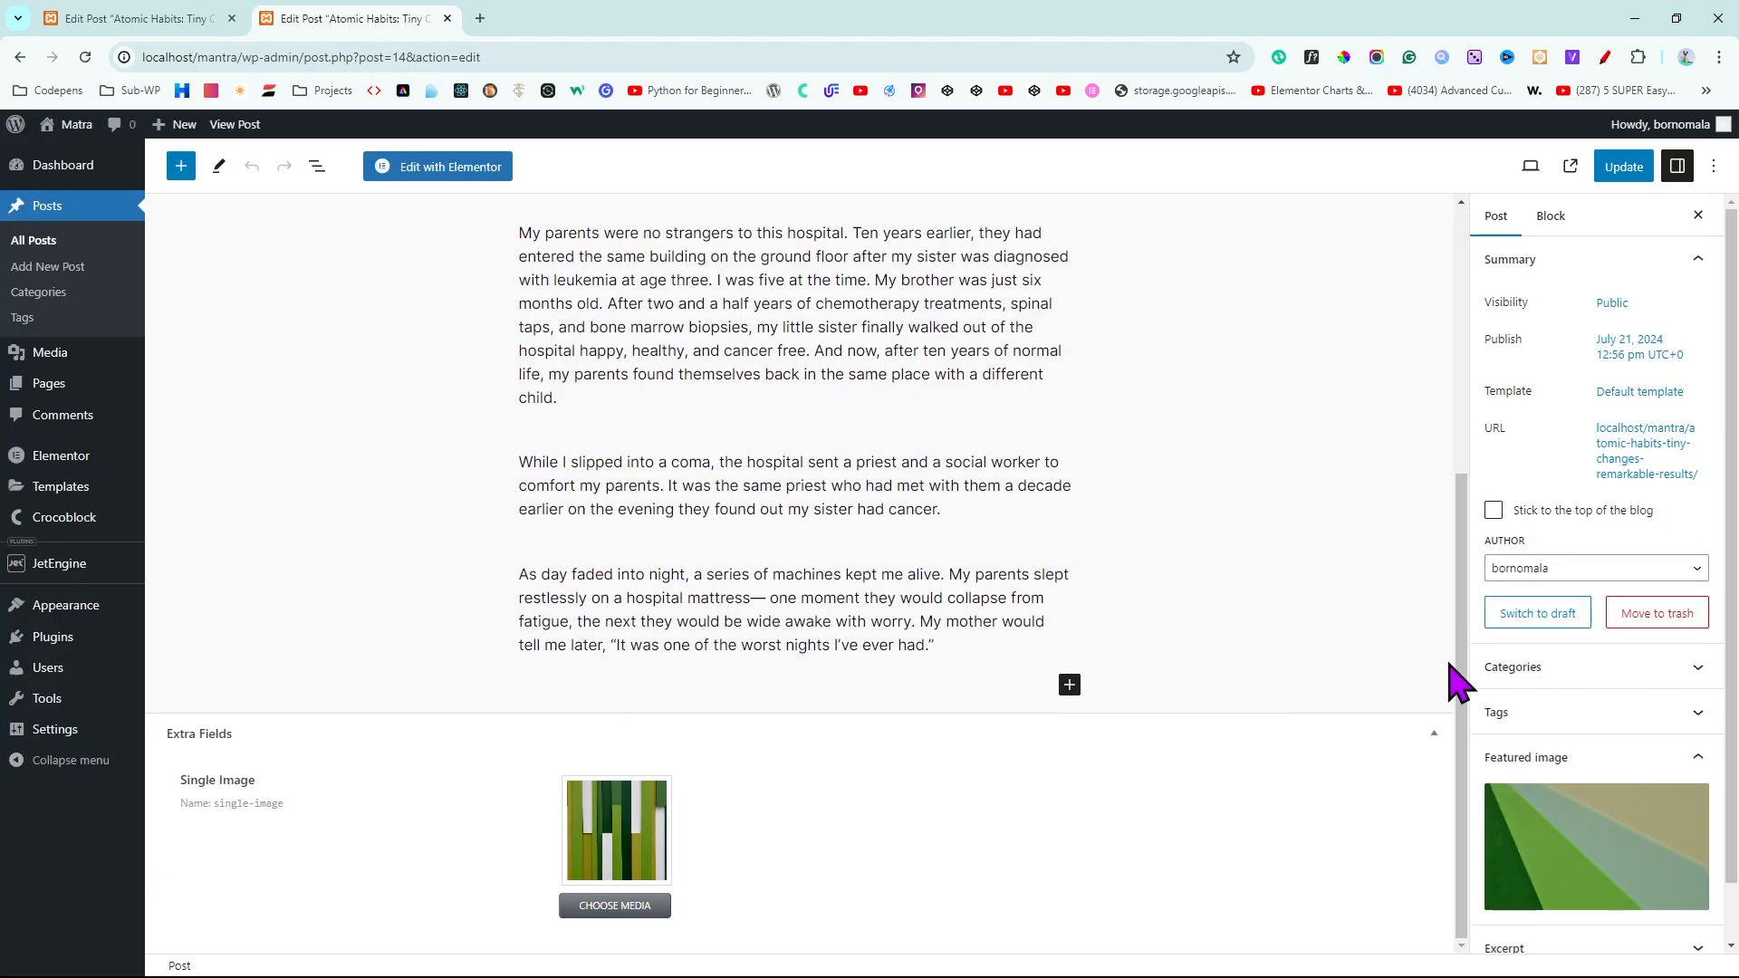
mouse_move(601, 798)
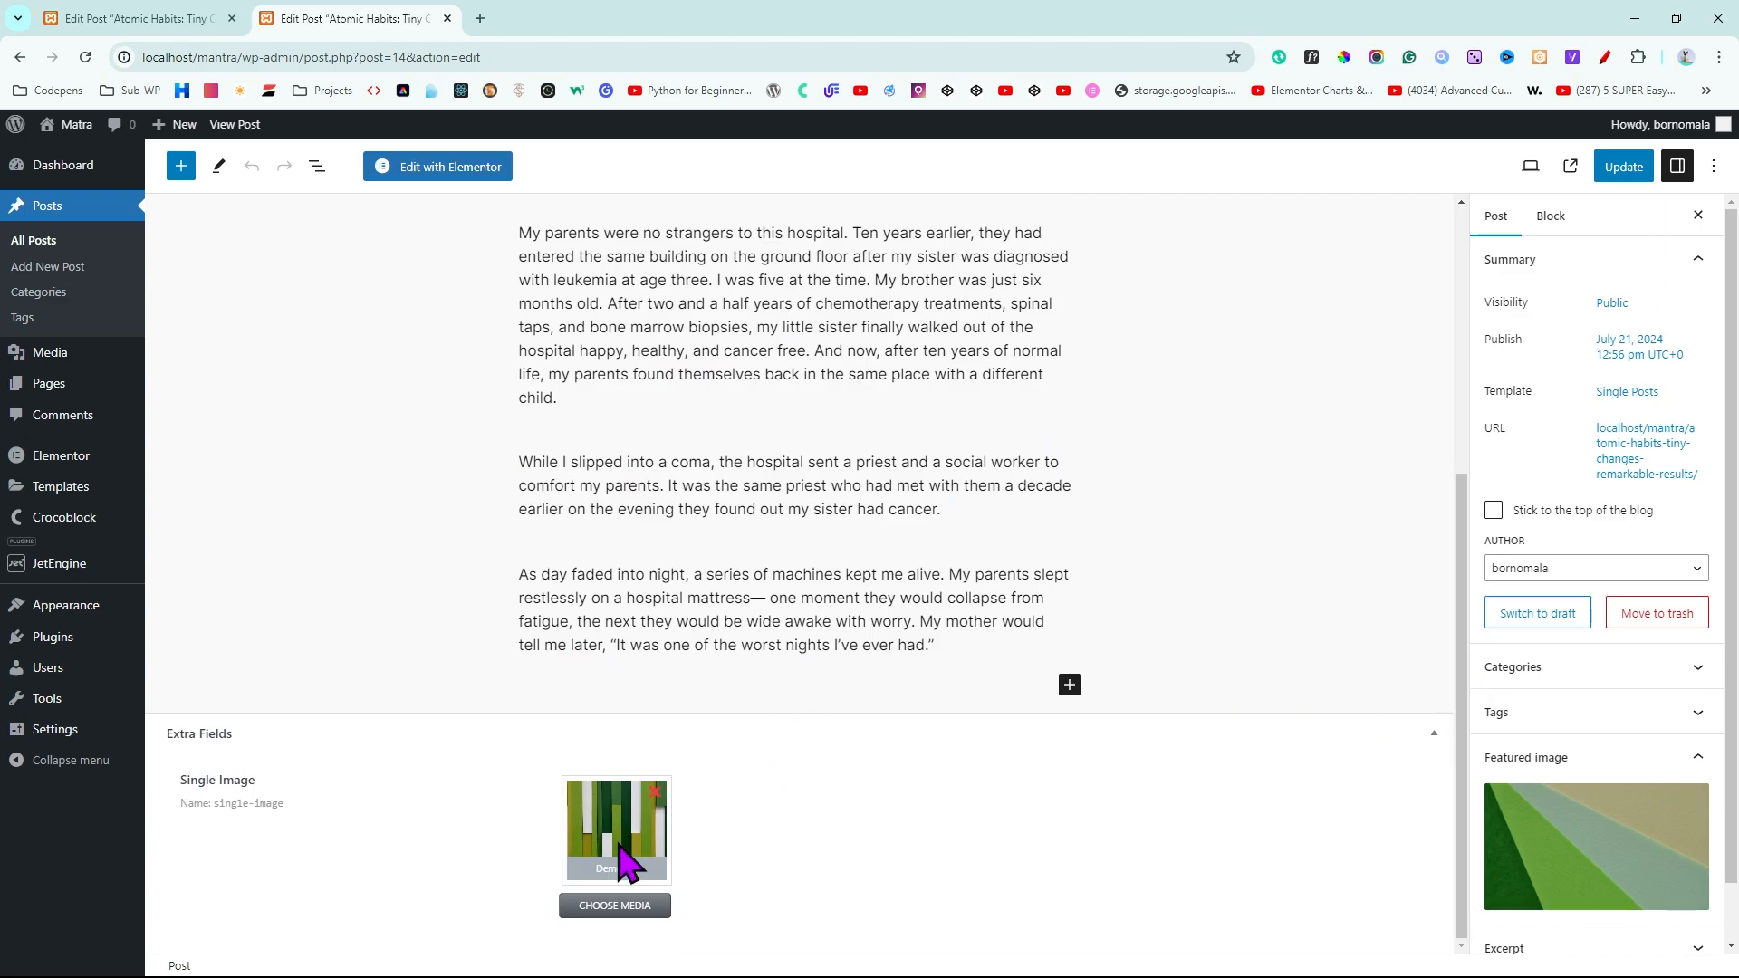
left_click(612, 907)
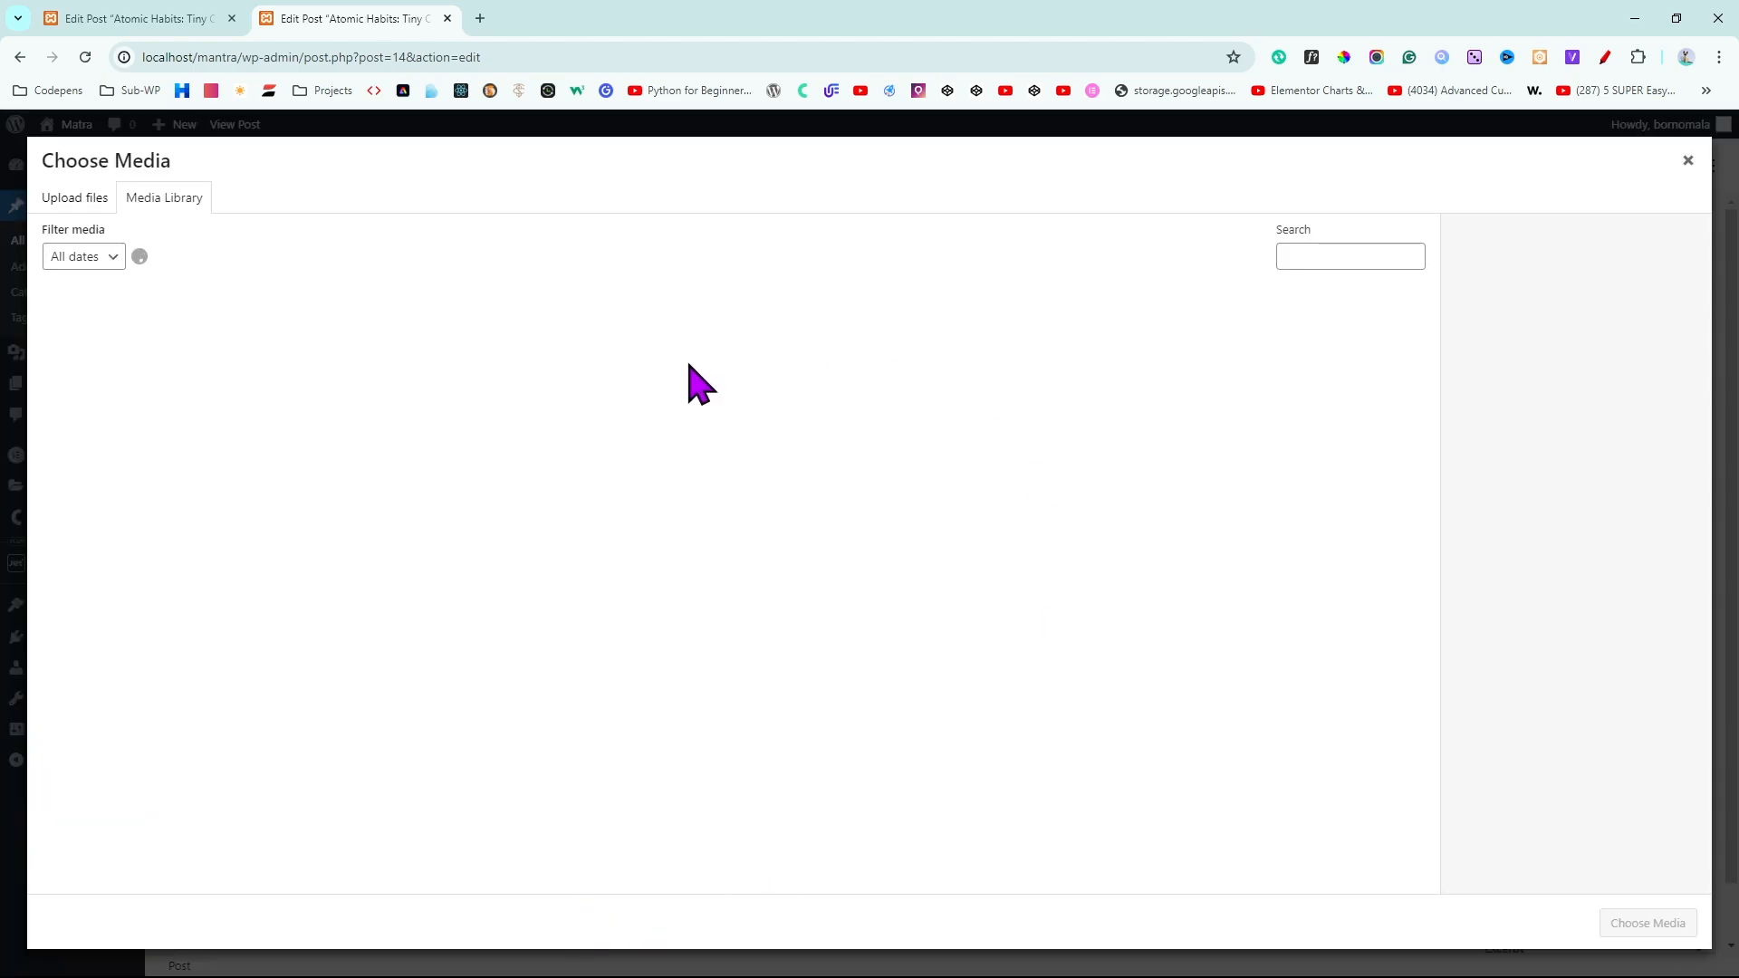
left_click(392, 380)
left_click(516, 386)
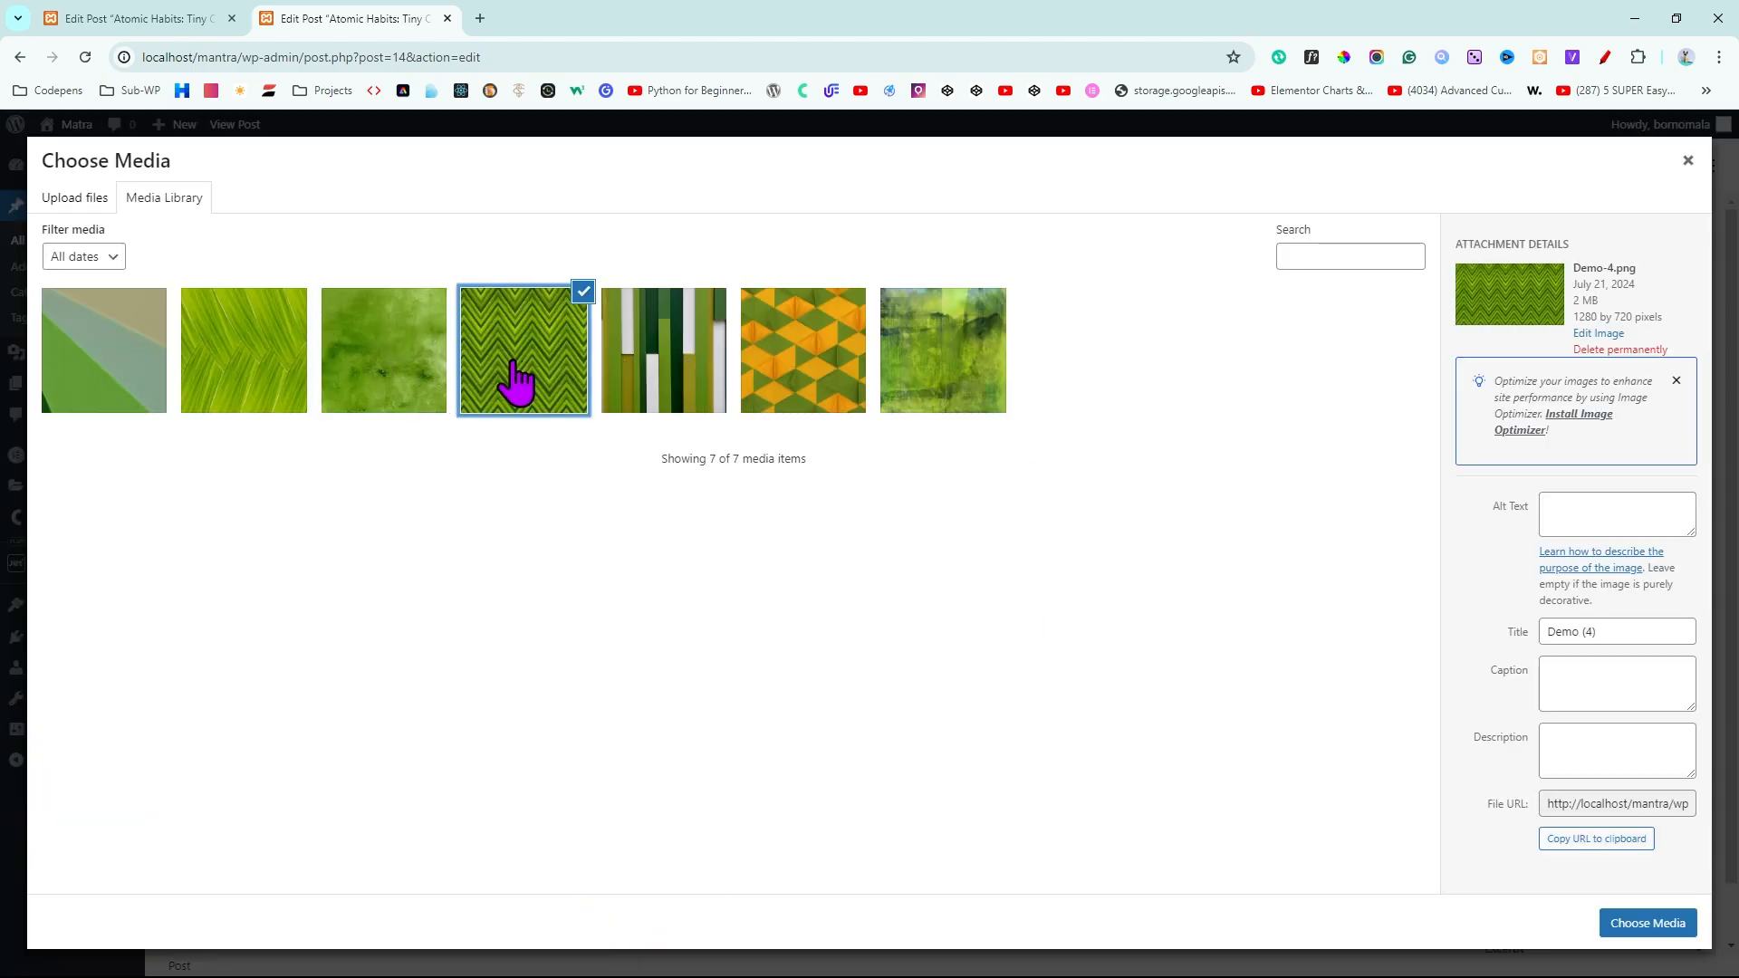
left_click(1647, 922)
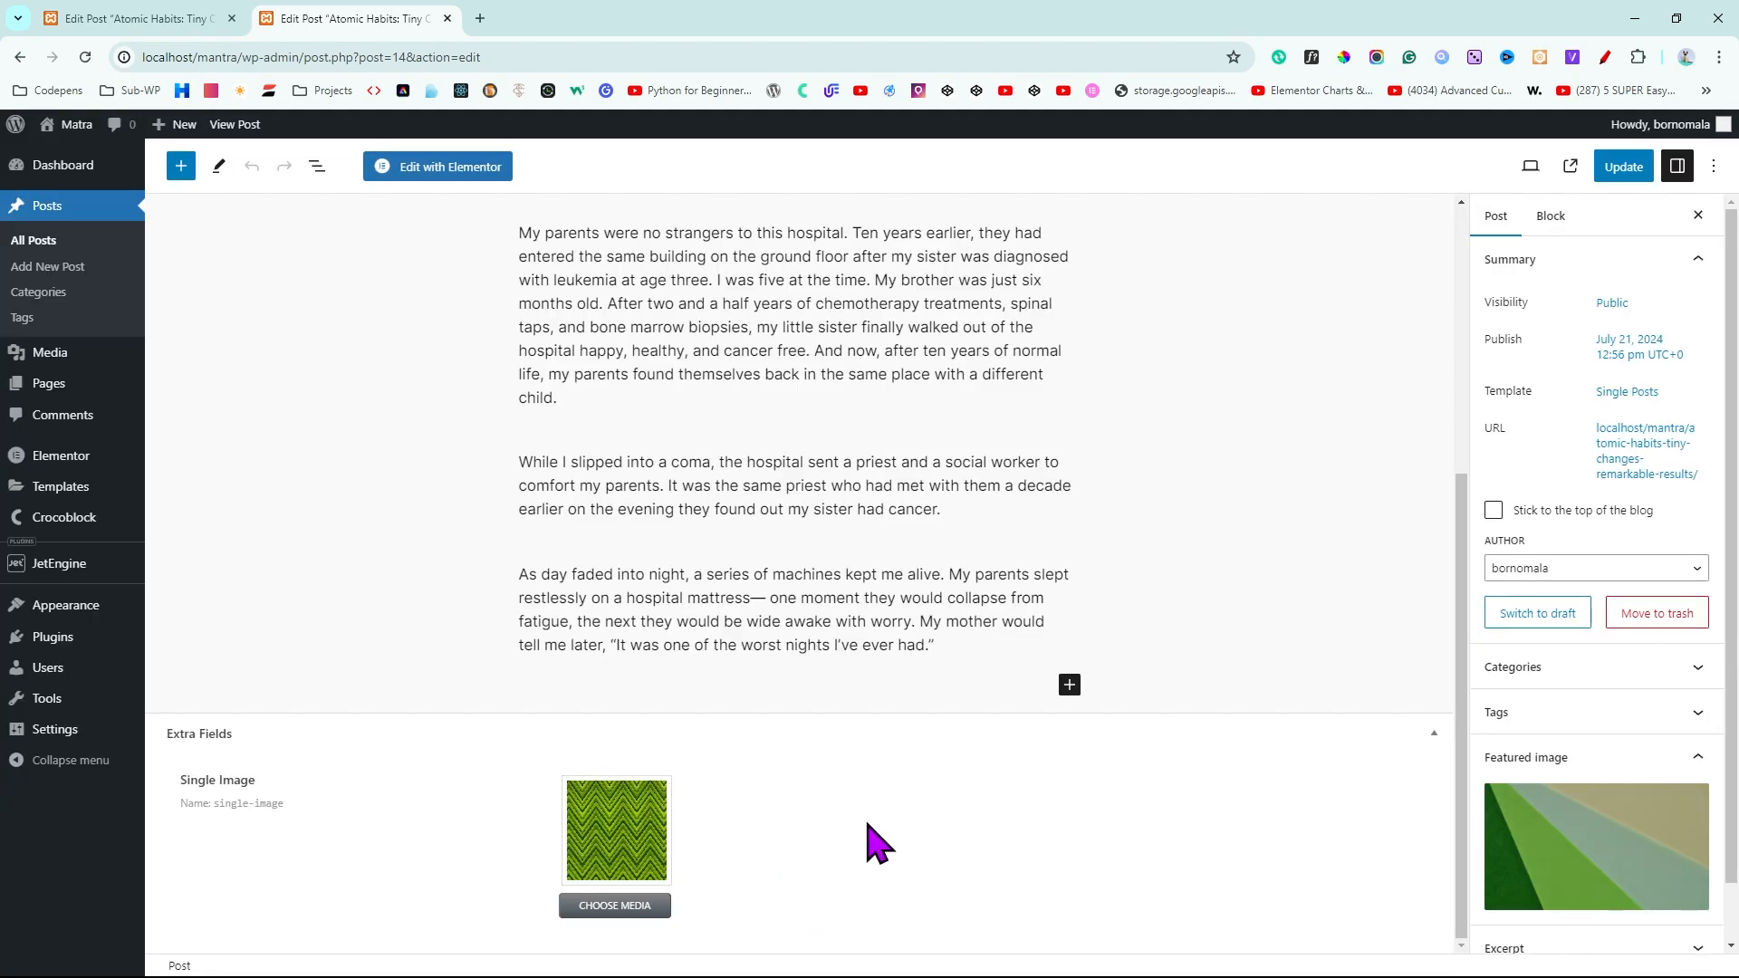
Update the post with its new Single Image and open the live page
scroll(937, 779, "up", 5)
left_click(1625, 170)
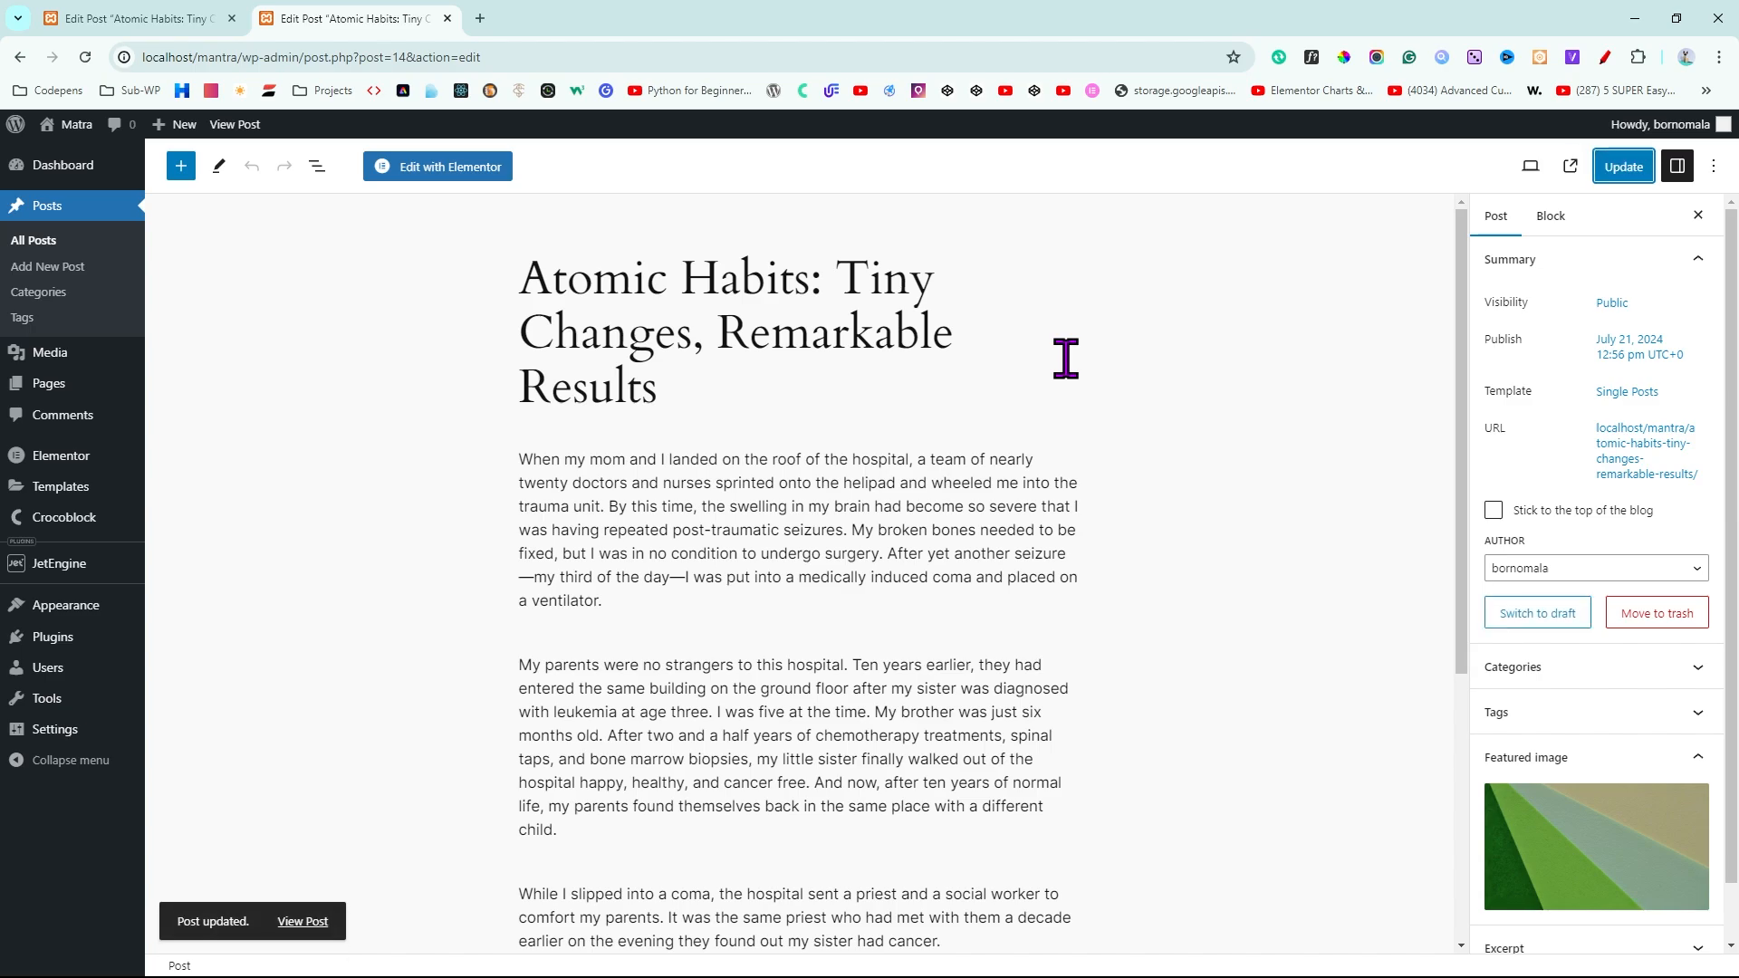
left_click(301, 922)
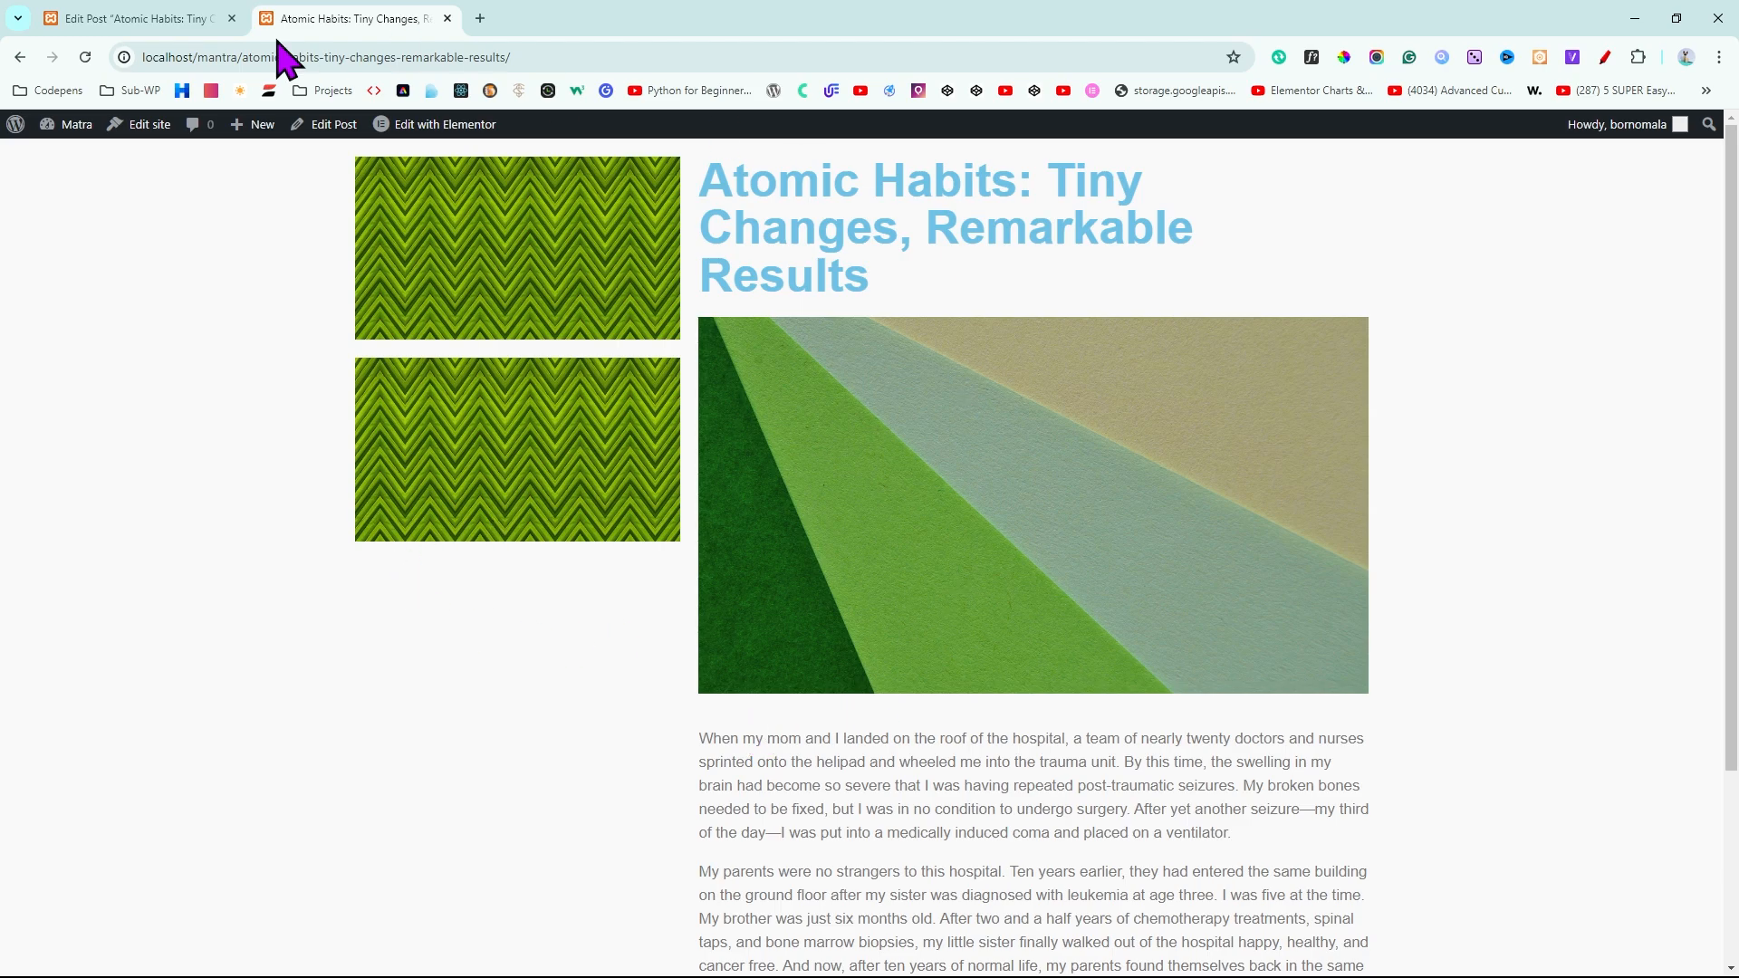
Open the Extra Fields meta box for editing from JetEngine's list of meta boxes
mouse_move(53, 129)
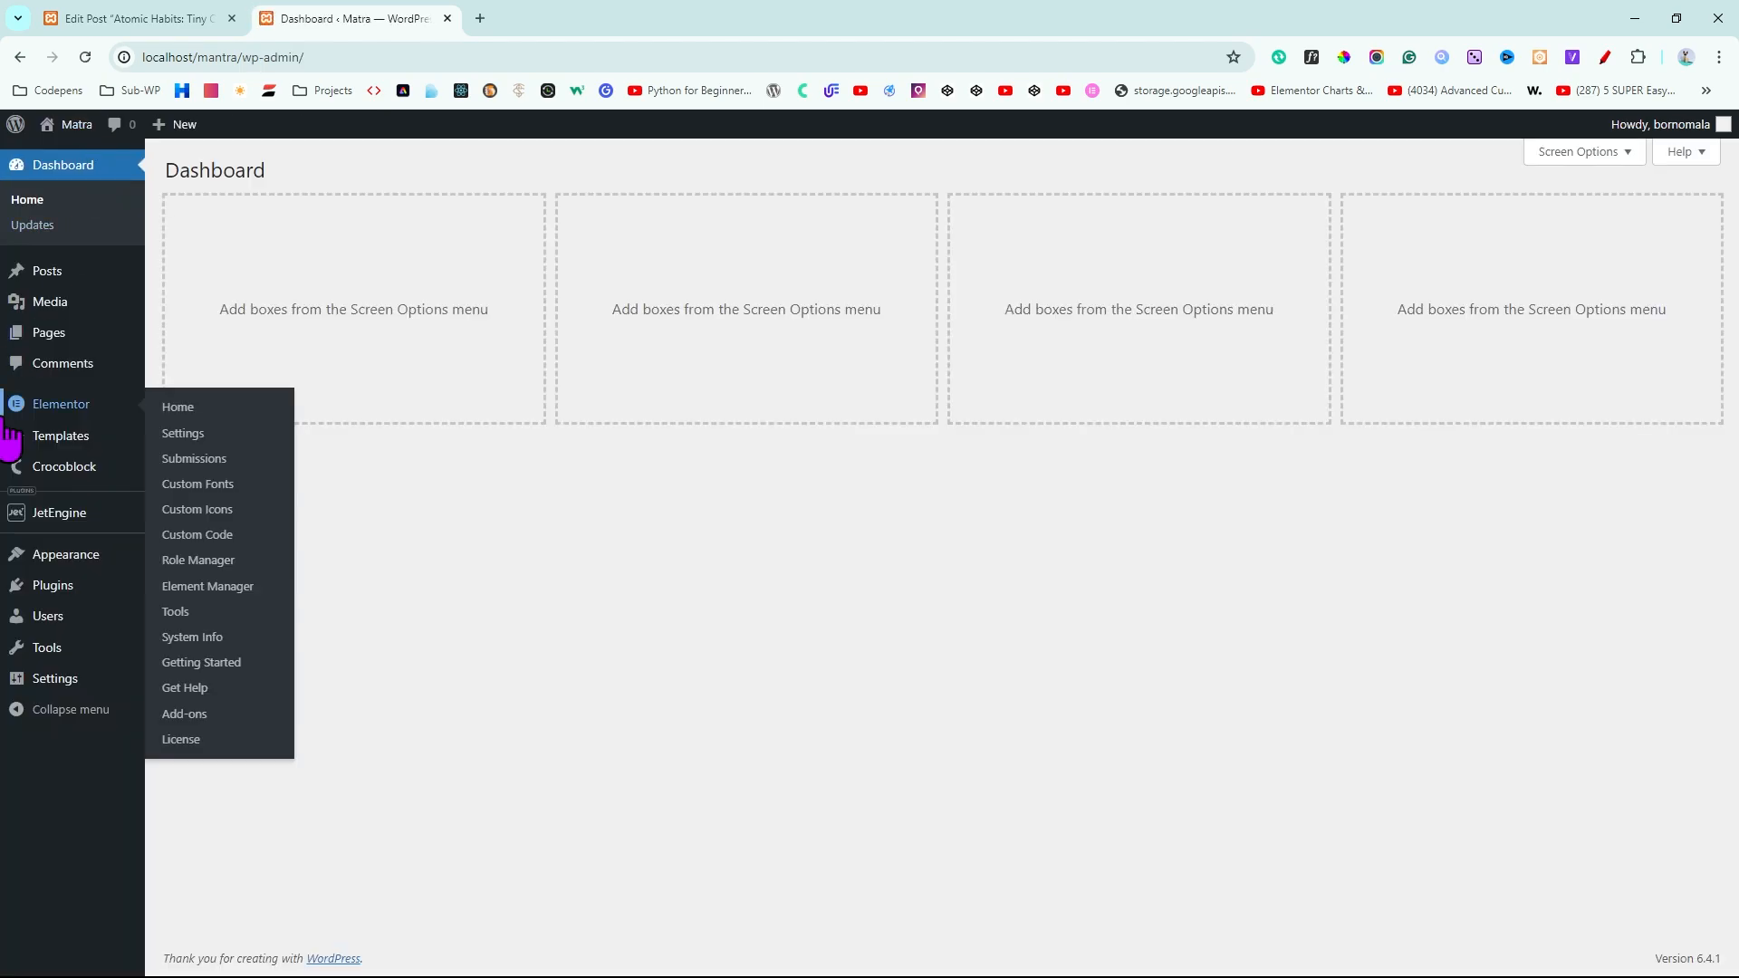
mouse_move(50, 523)
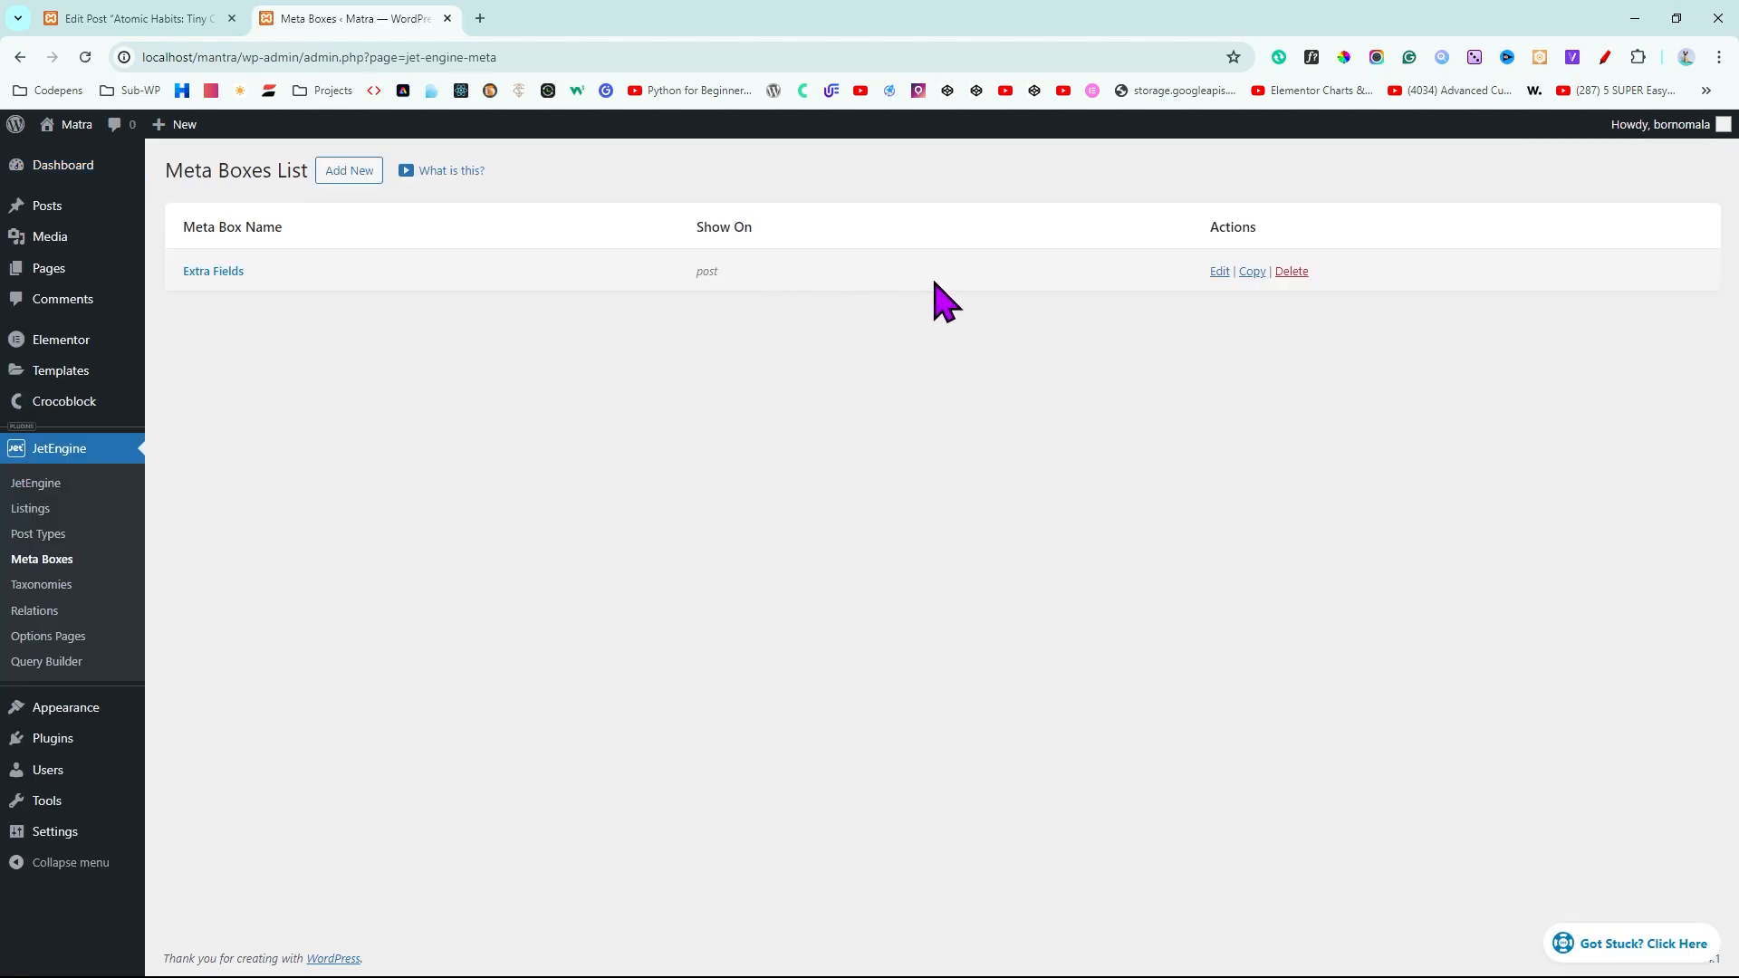
left_click(1219, 272)
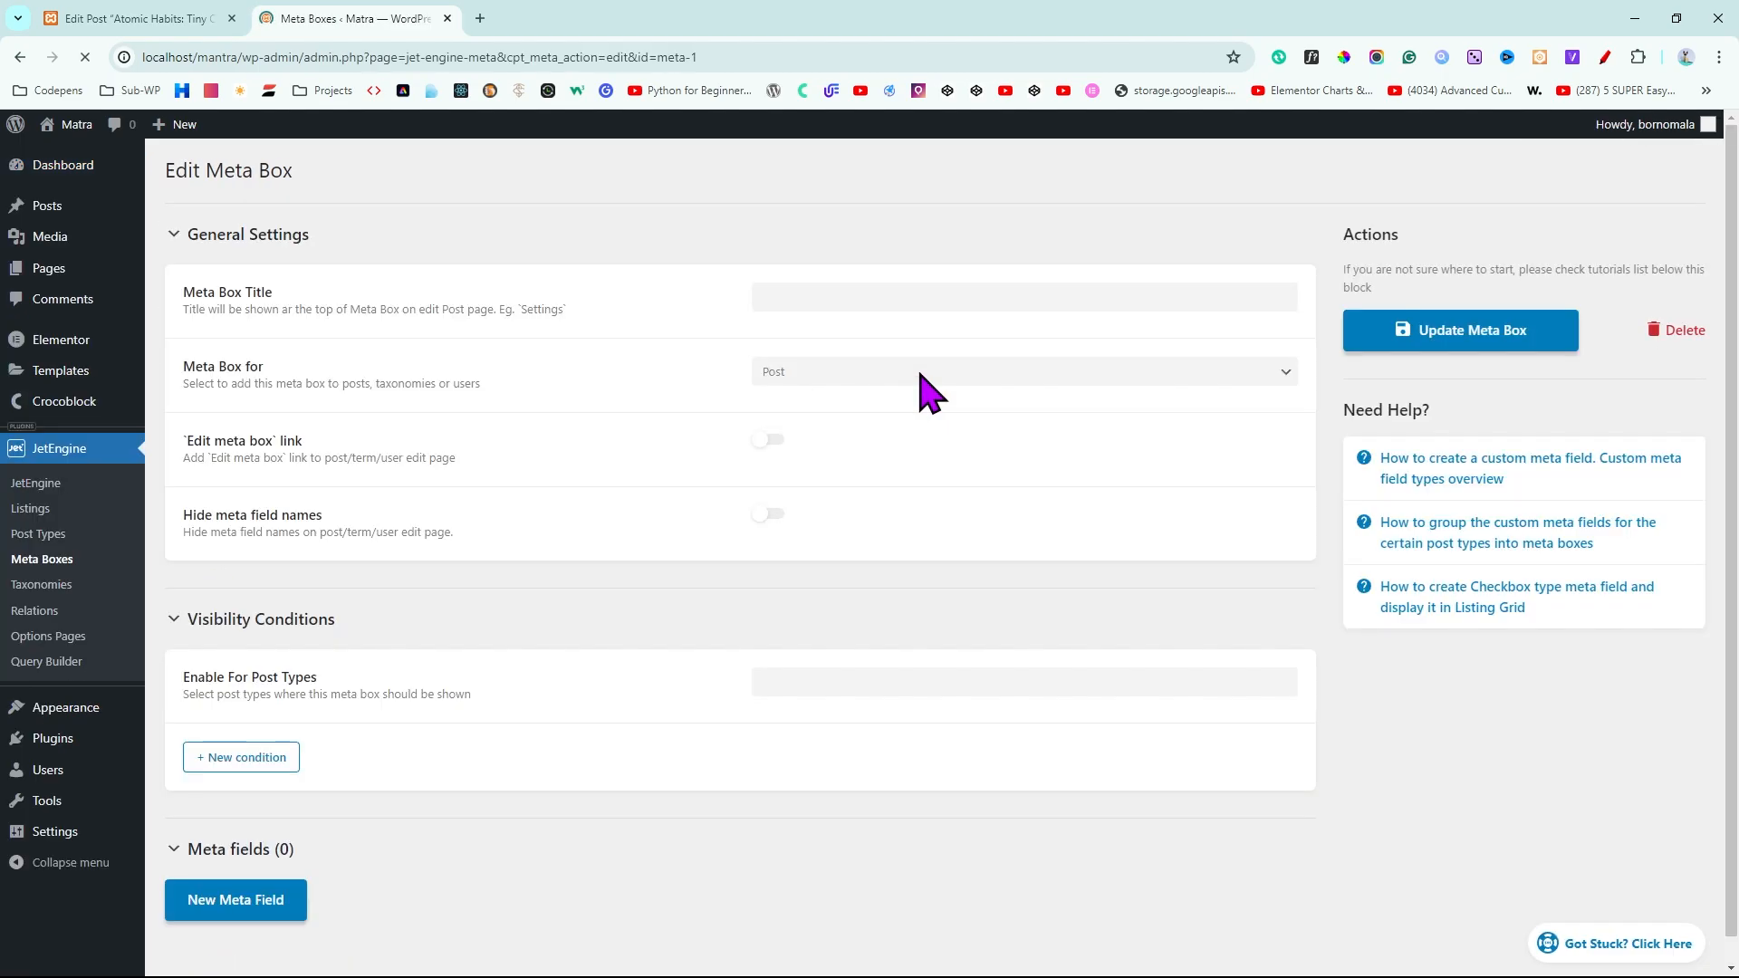
scroll(925, 391, "down", 2)
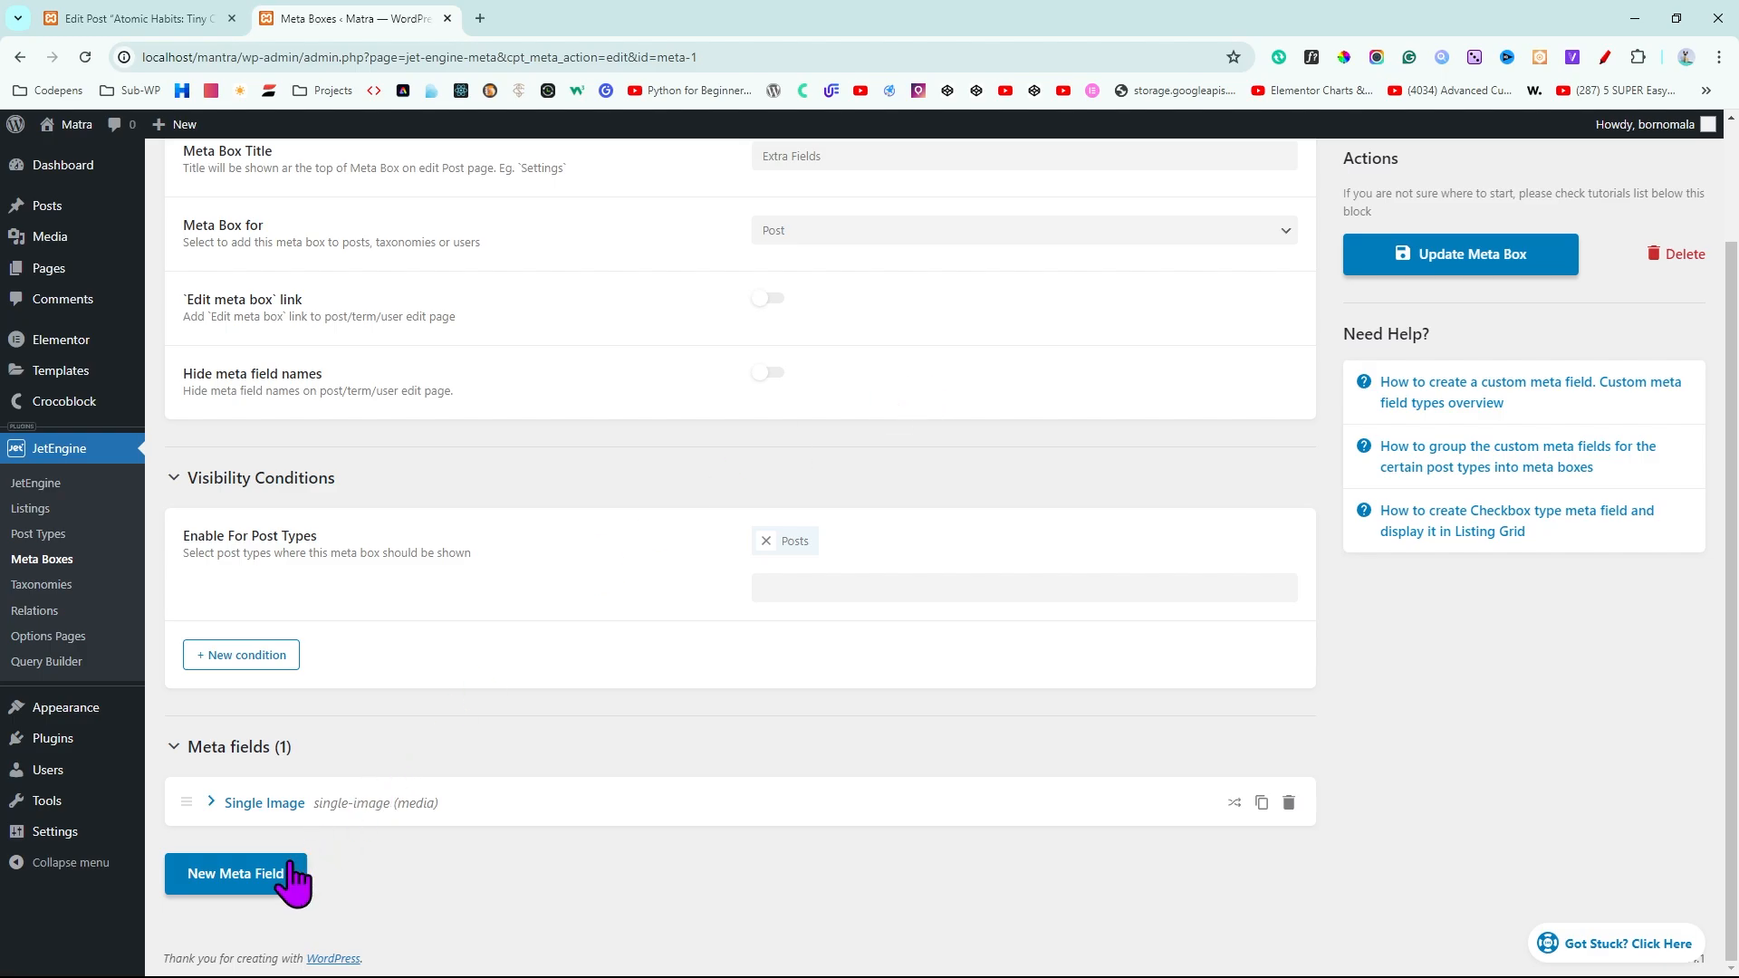
Add a meta field labelled Gallery Images with the name gallery-images and the field type Gallery
left_click(283, 883)
scroll(668, 834, "down", 5)
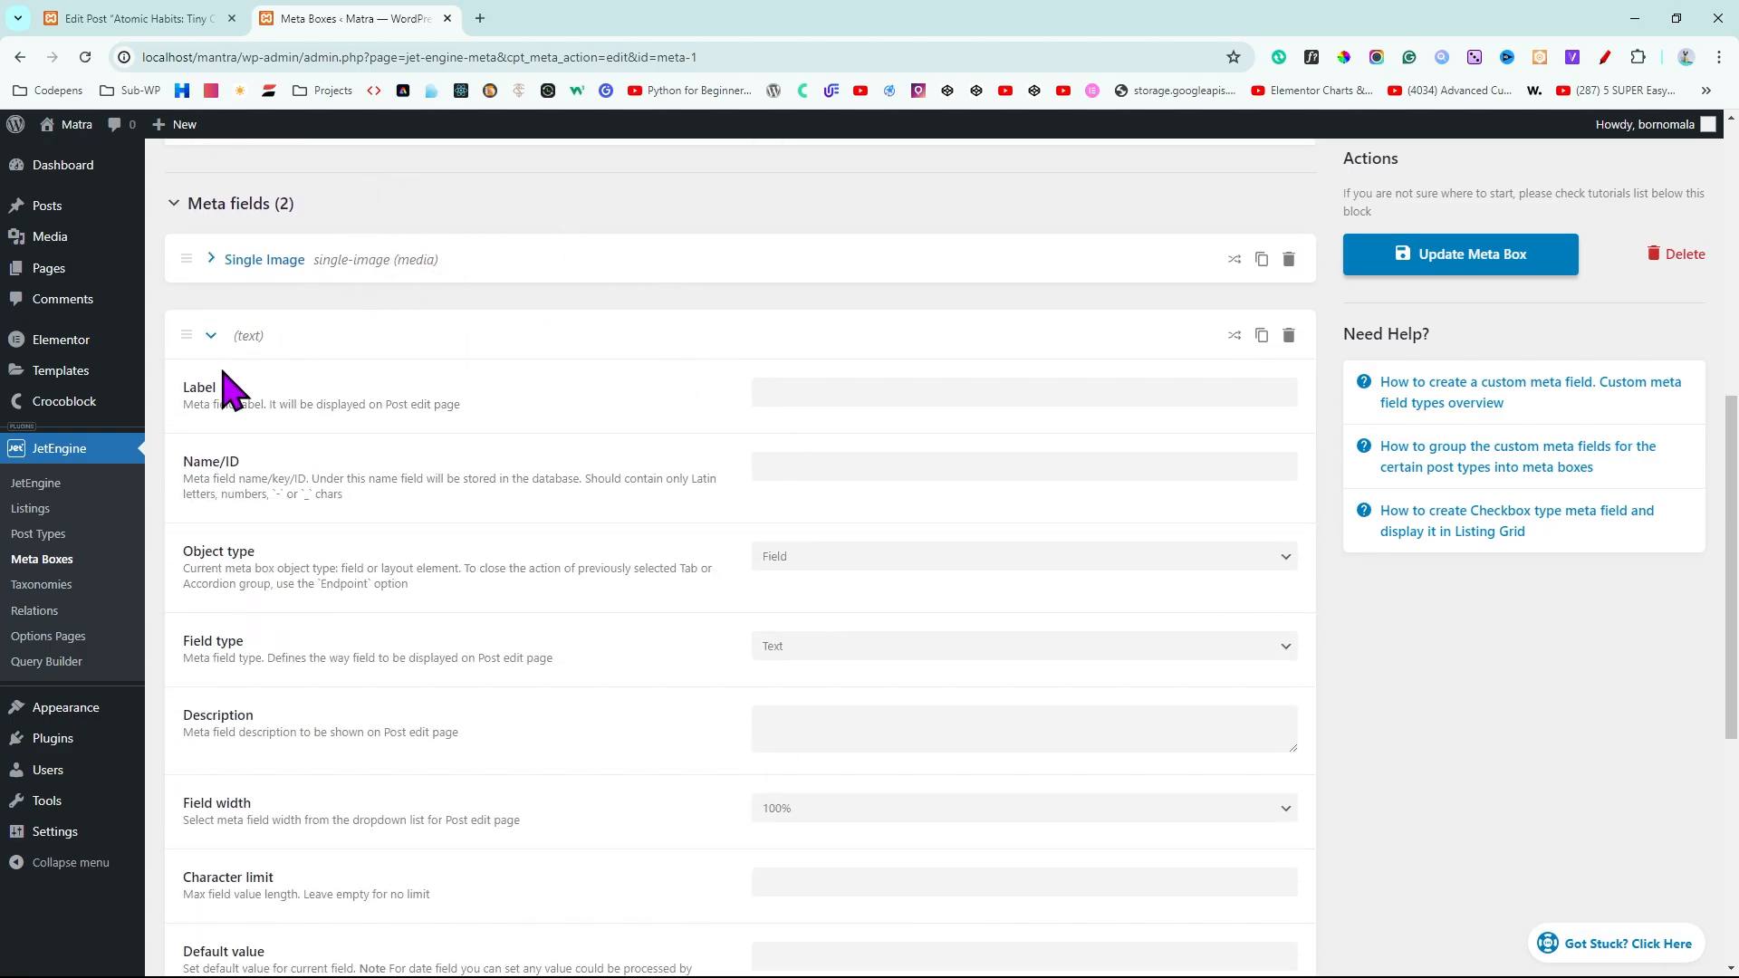
left_click(906, 392)
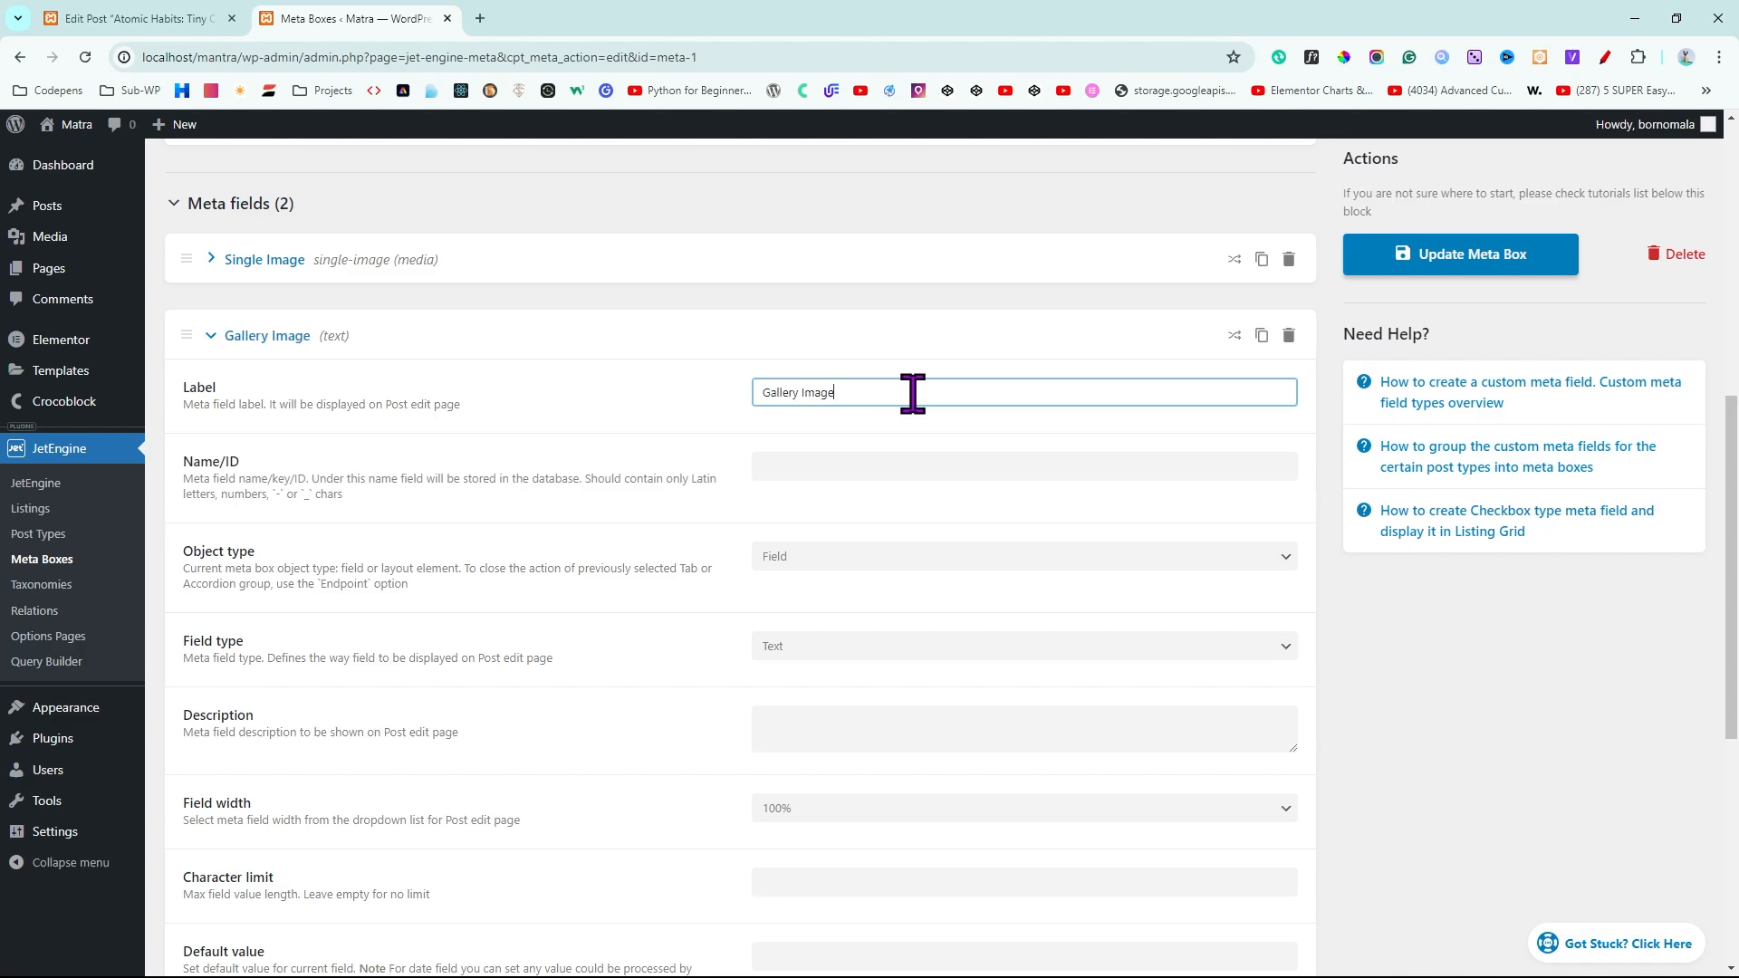
left_click(639, 449)
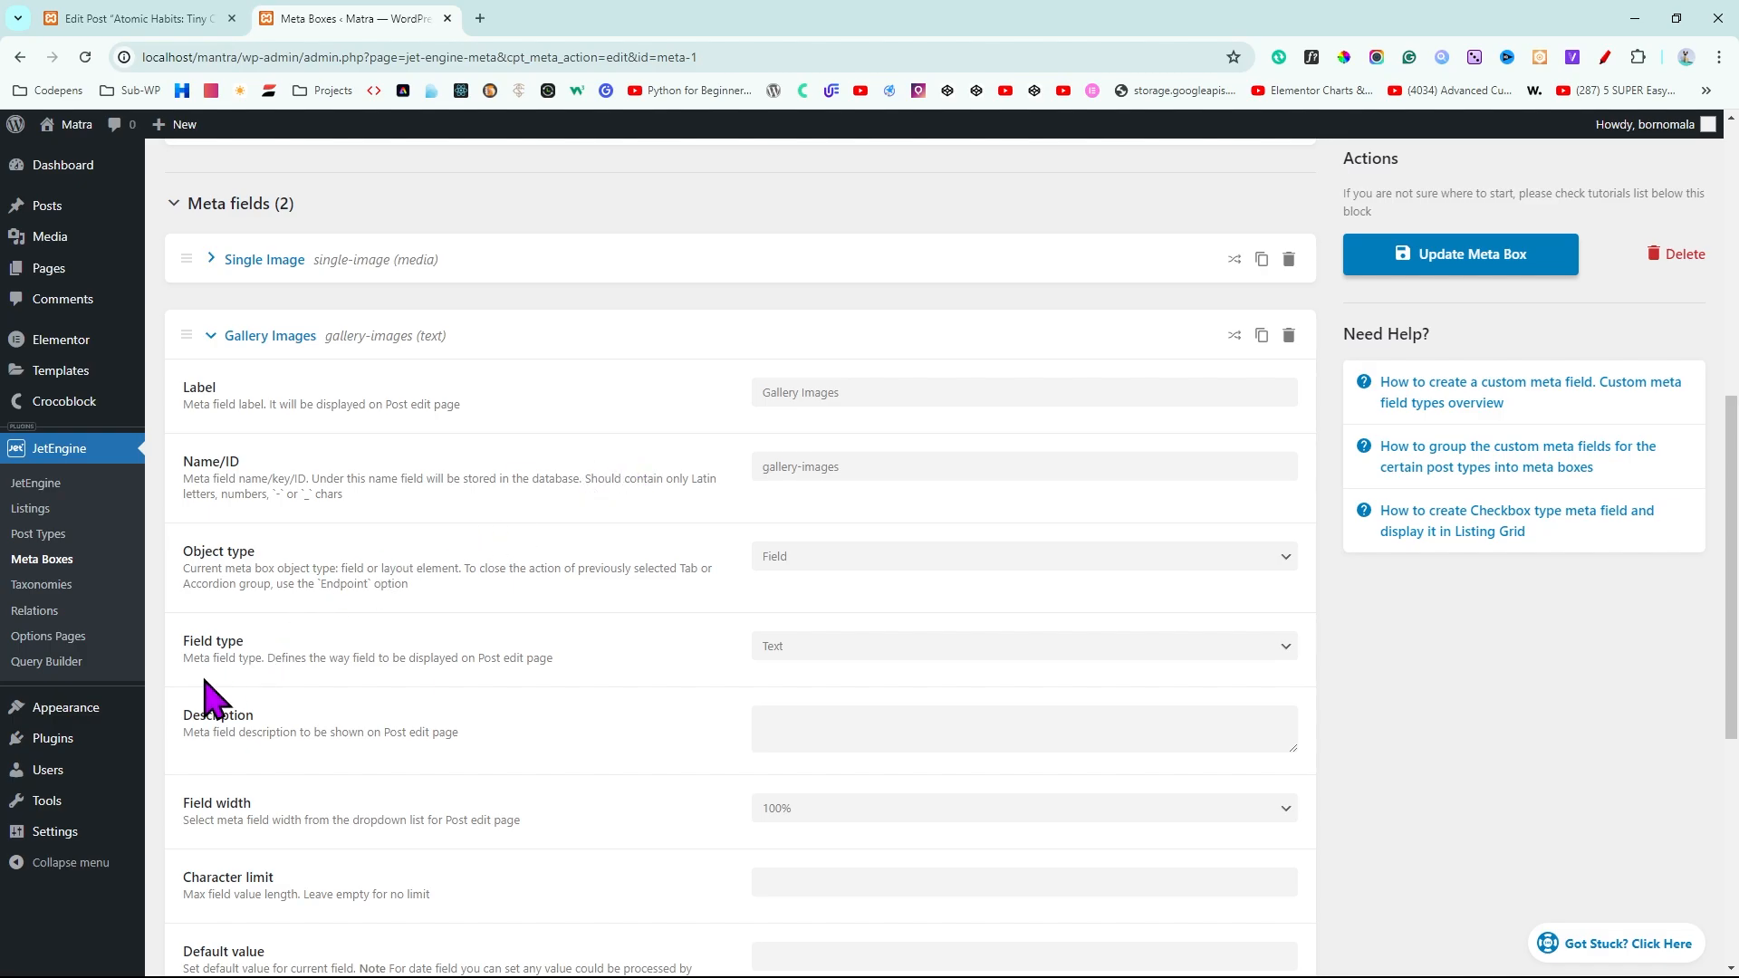
left_click(834, 638)
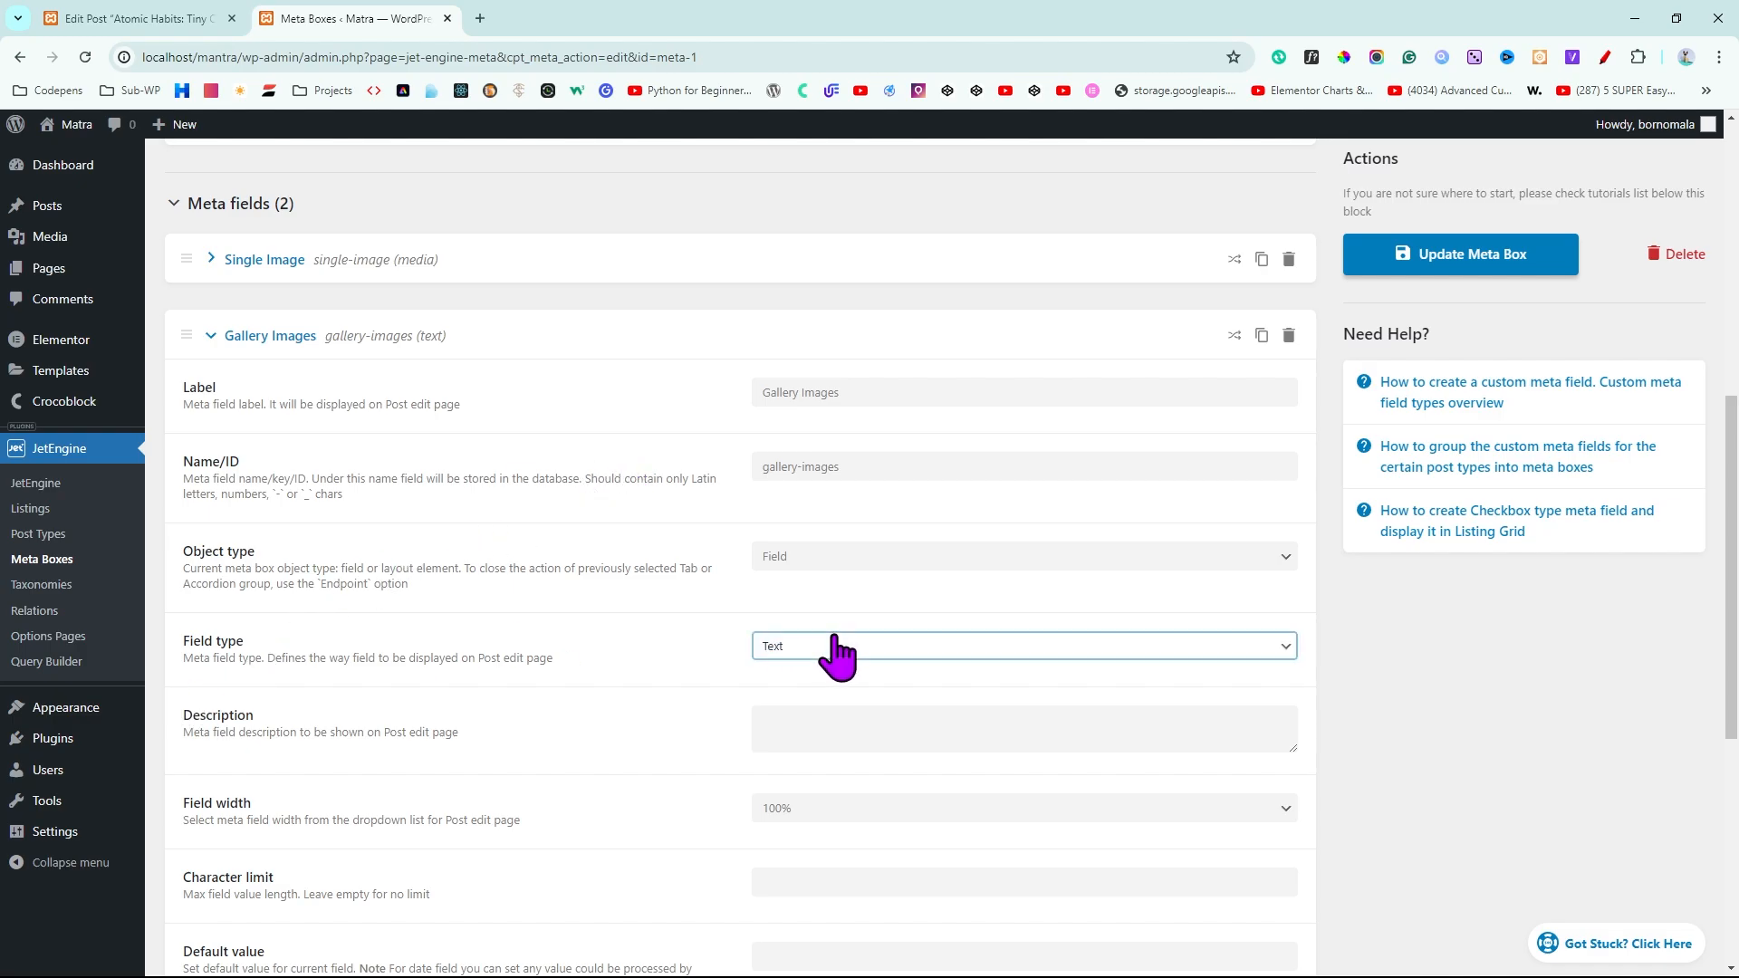
left_click(797, 852)
scroll(689, 665, "up", 1)
scroll(689, 666, "down", 4)
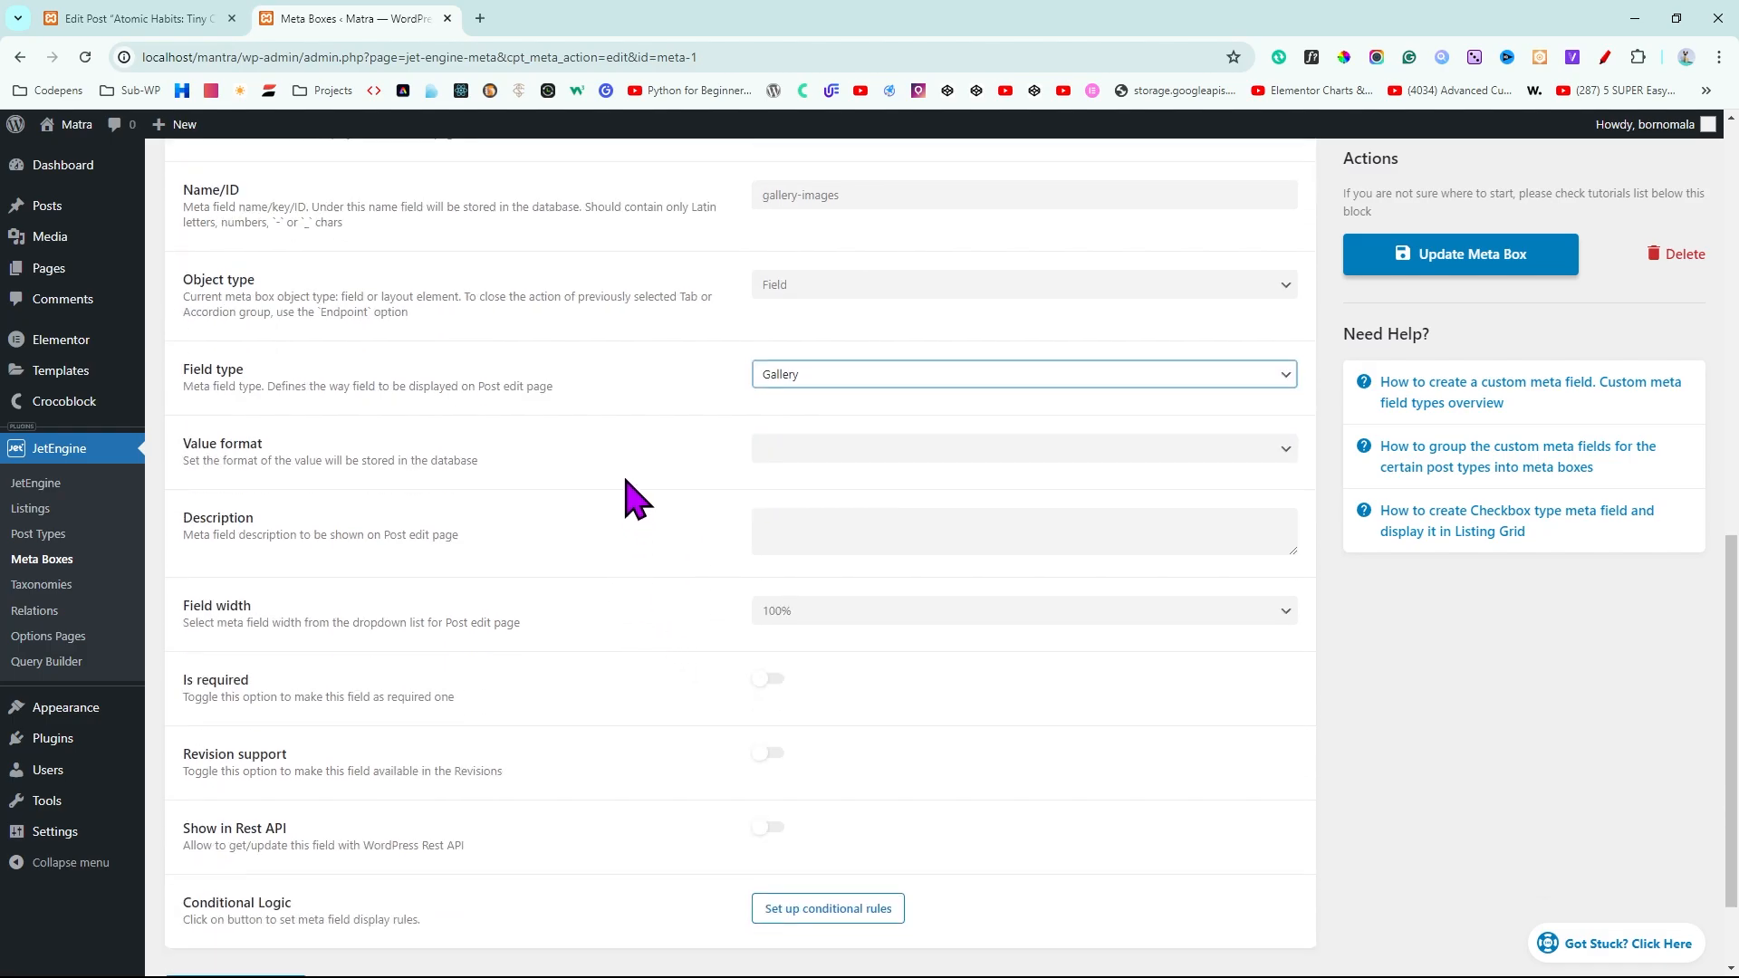
Choose a value format for the Gallery Images field and update the Extra Fields meta box
left_click(936, 451)
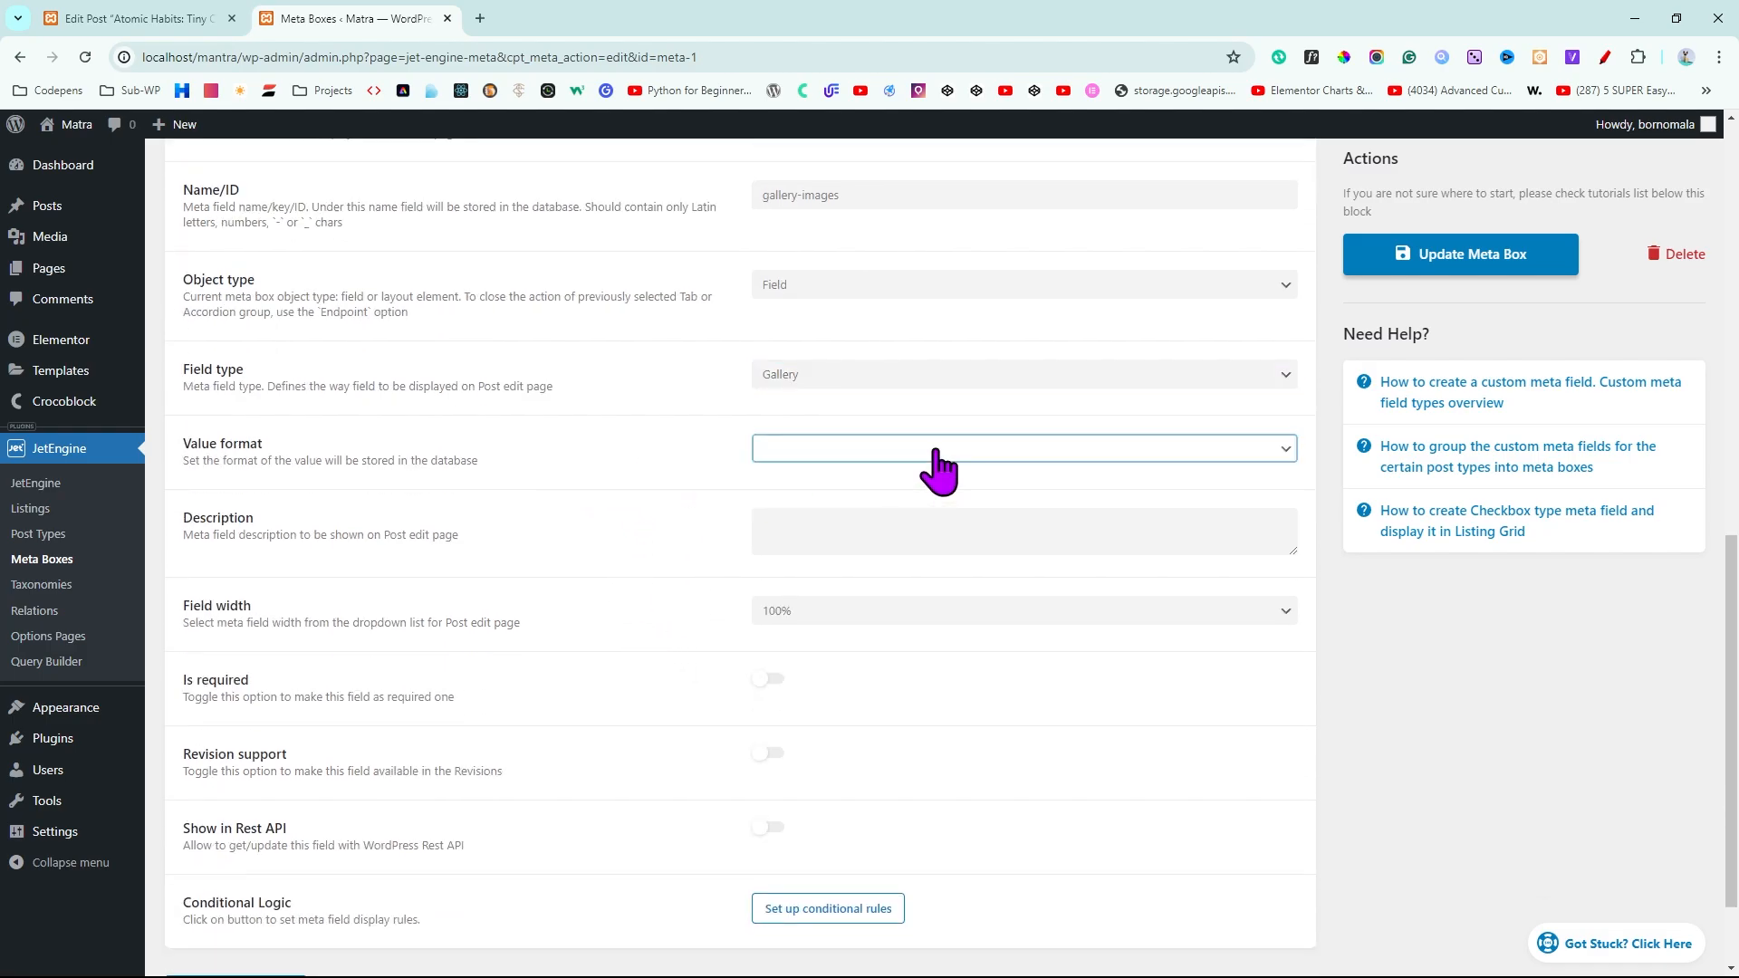
left_click(829, 482)
left_click_drag(1733, 744, 1735, 312)
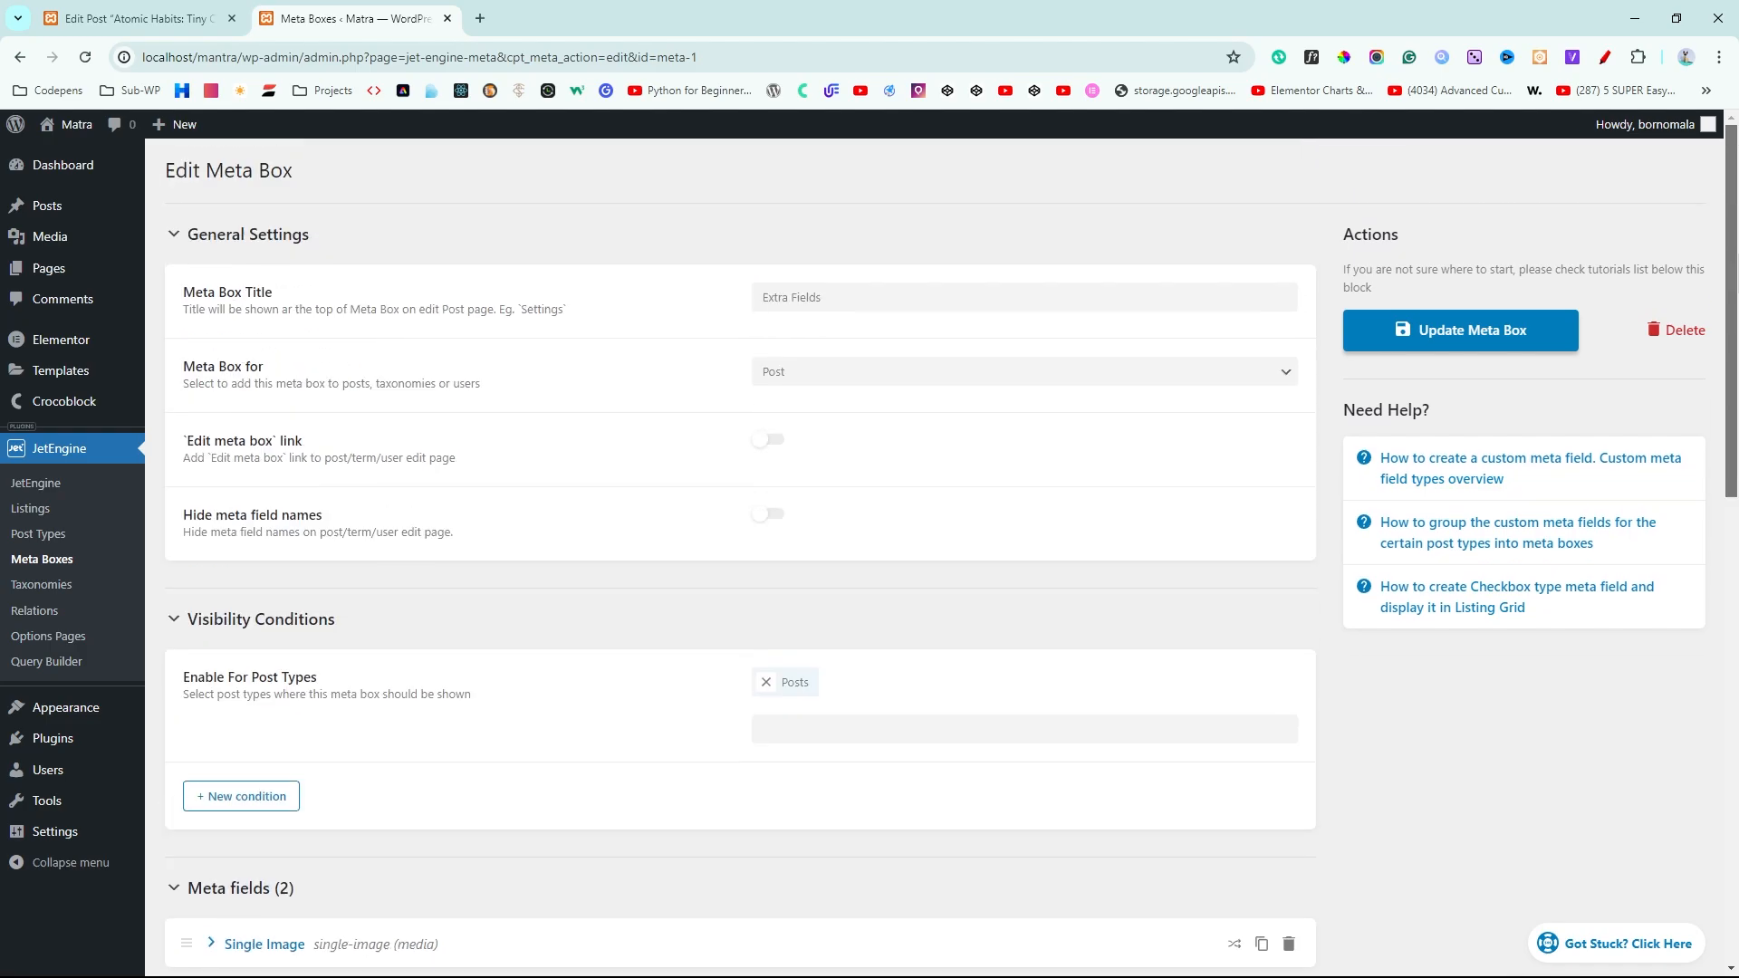
left_click(1469, 336)
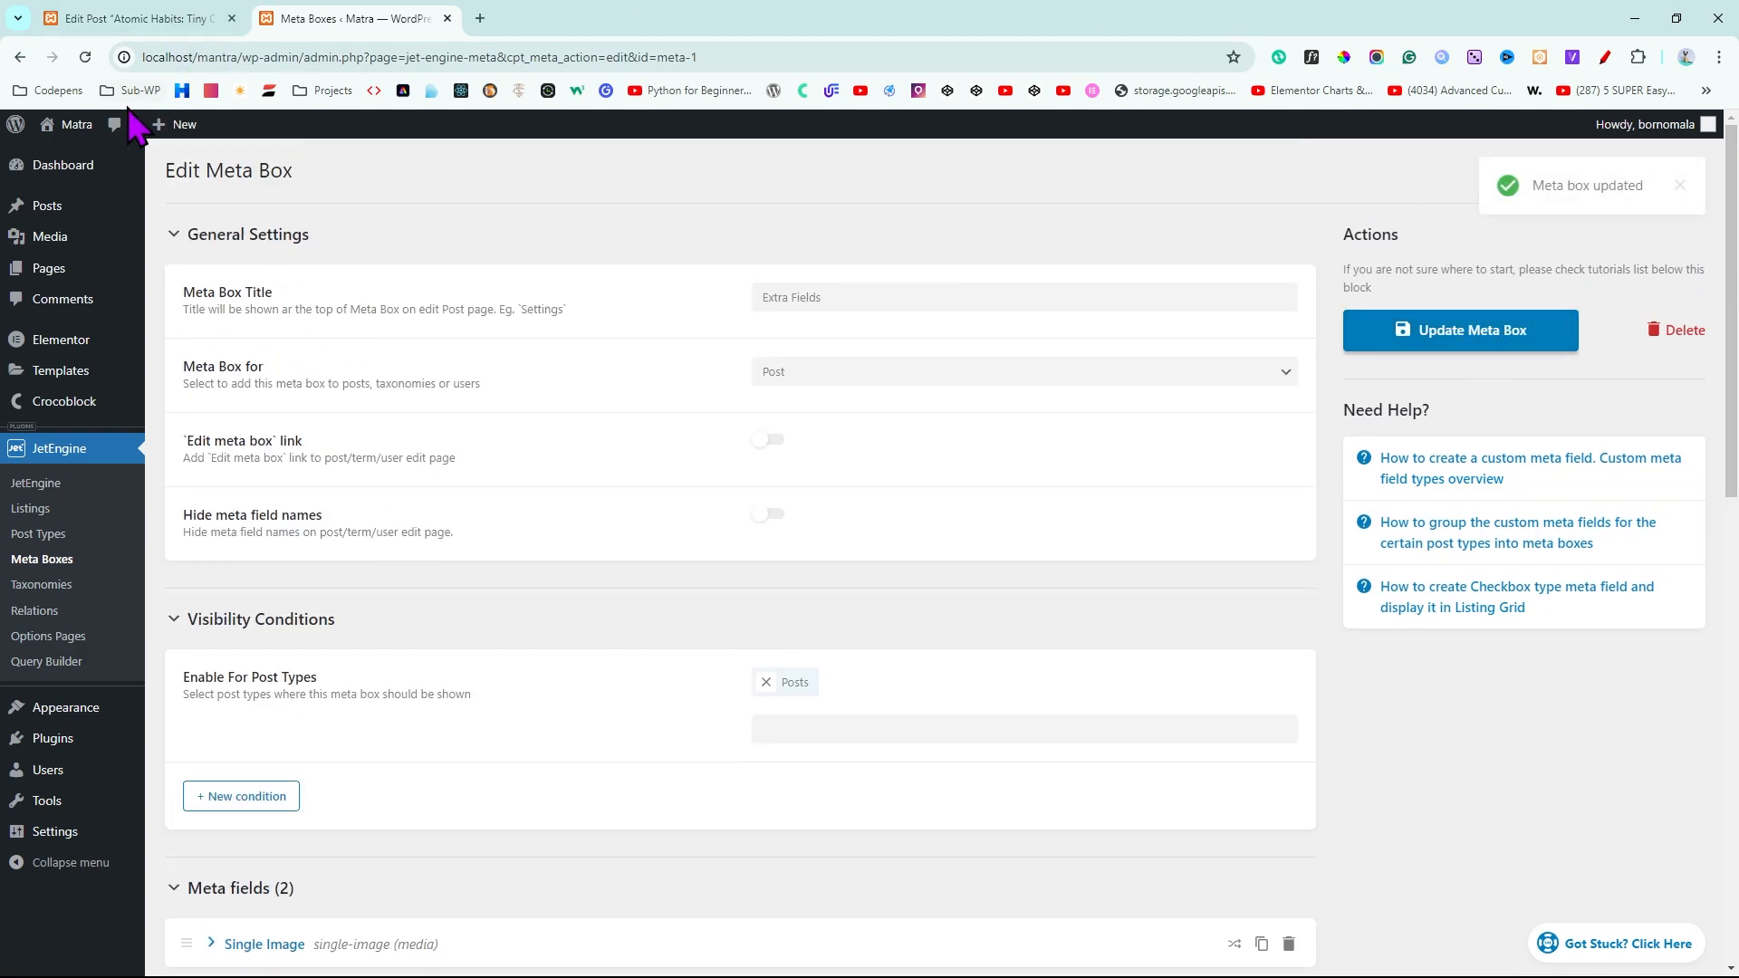
Reopen the Atomic Habits post for editing and go to the Gallery Images field in the Extra Fields
mouse_move(126, 219)
left_click(185, 210)
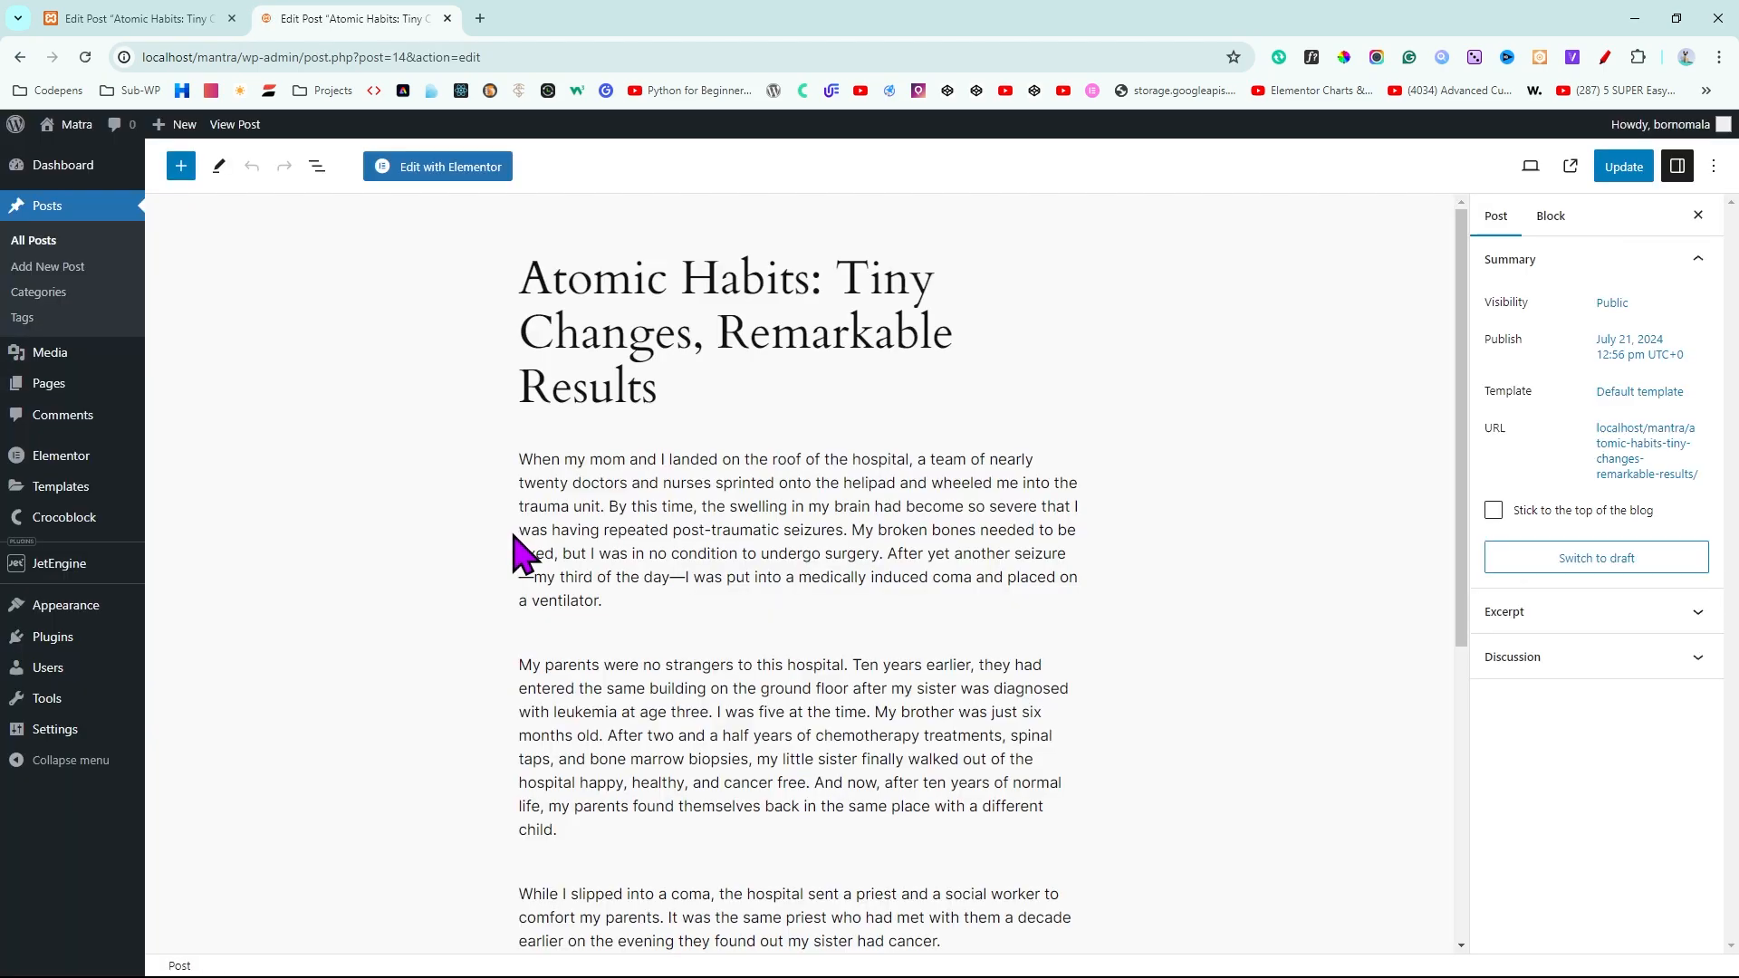
left_click_drag(1459, 326, 1450, 696)
left_click_drag(195, 878, 360, 886)
left_click(360, 886)
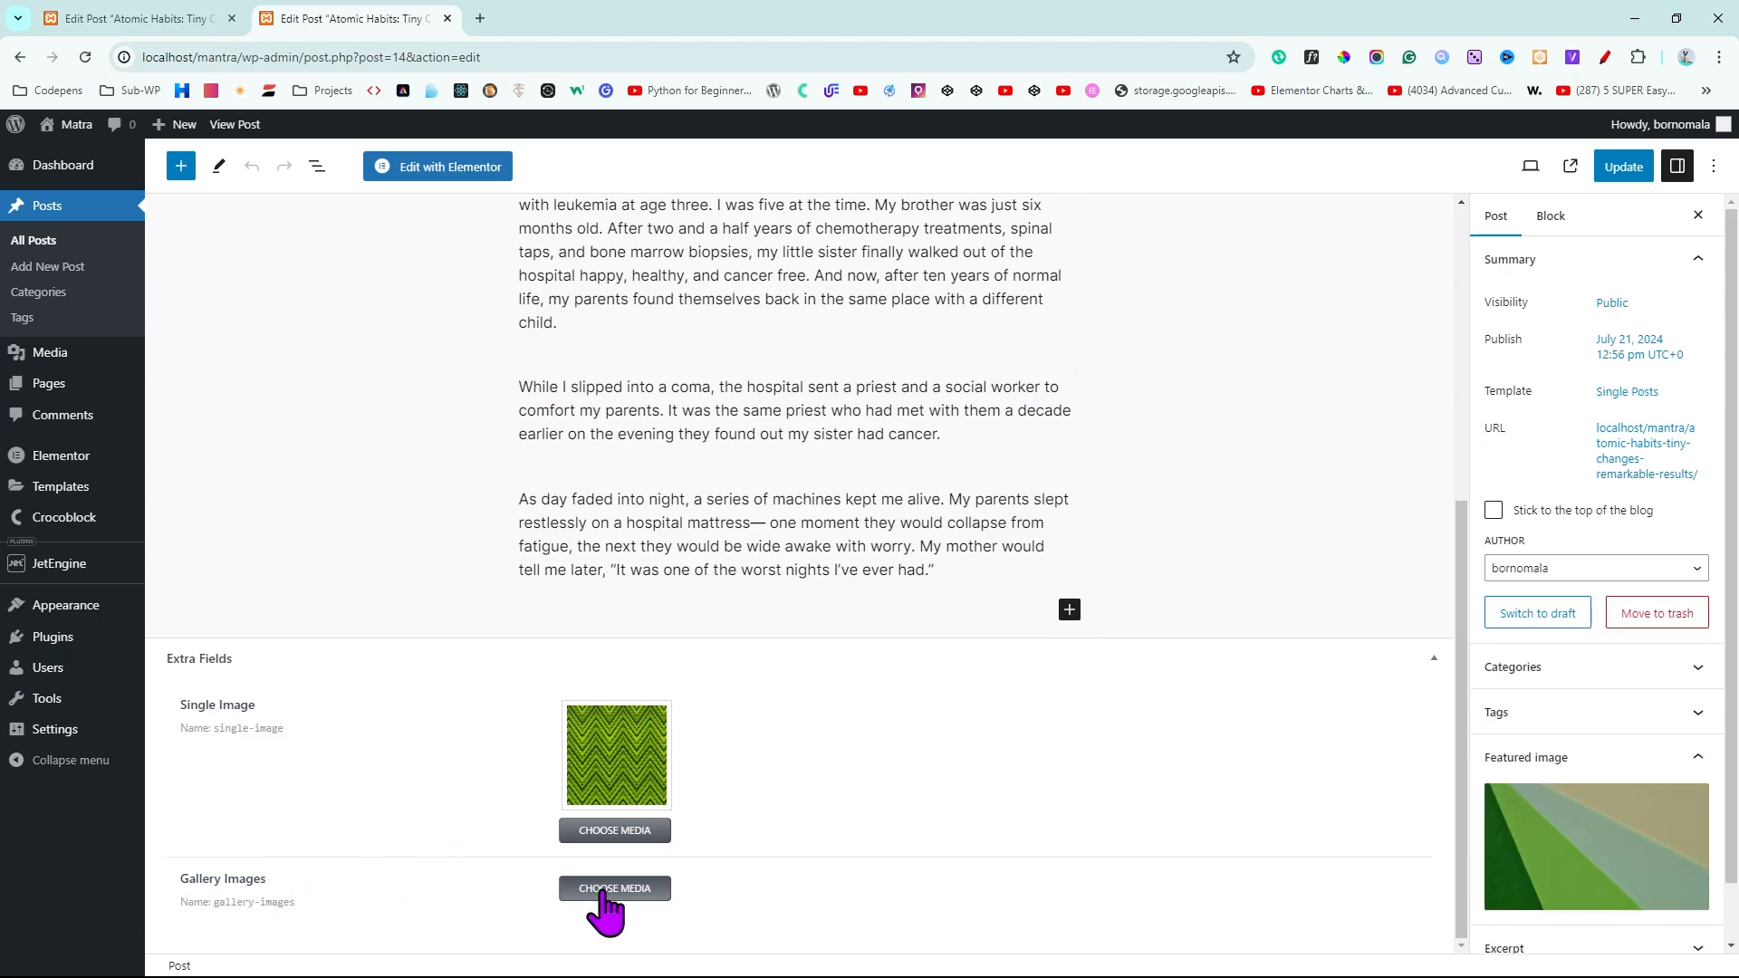
Fill the post's Gallery Images field with all seven images from the media library
left_click(602, 890)
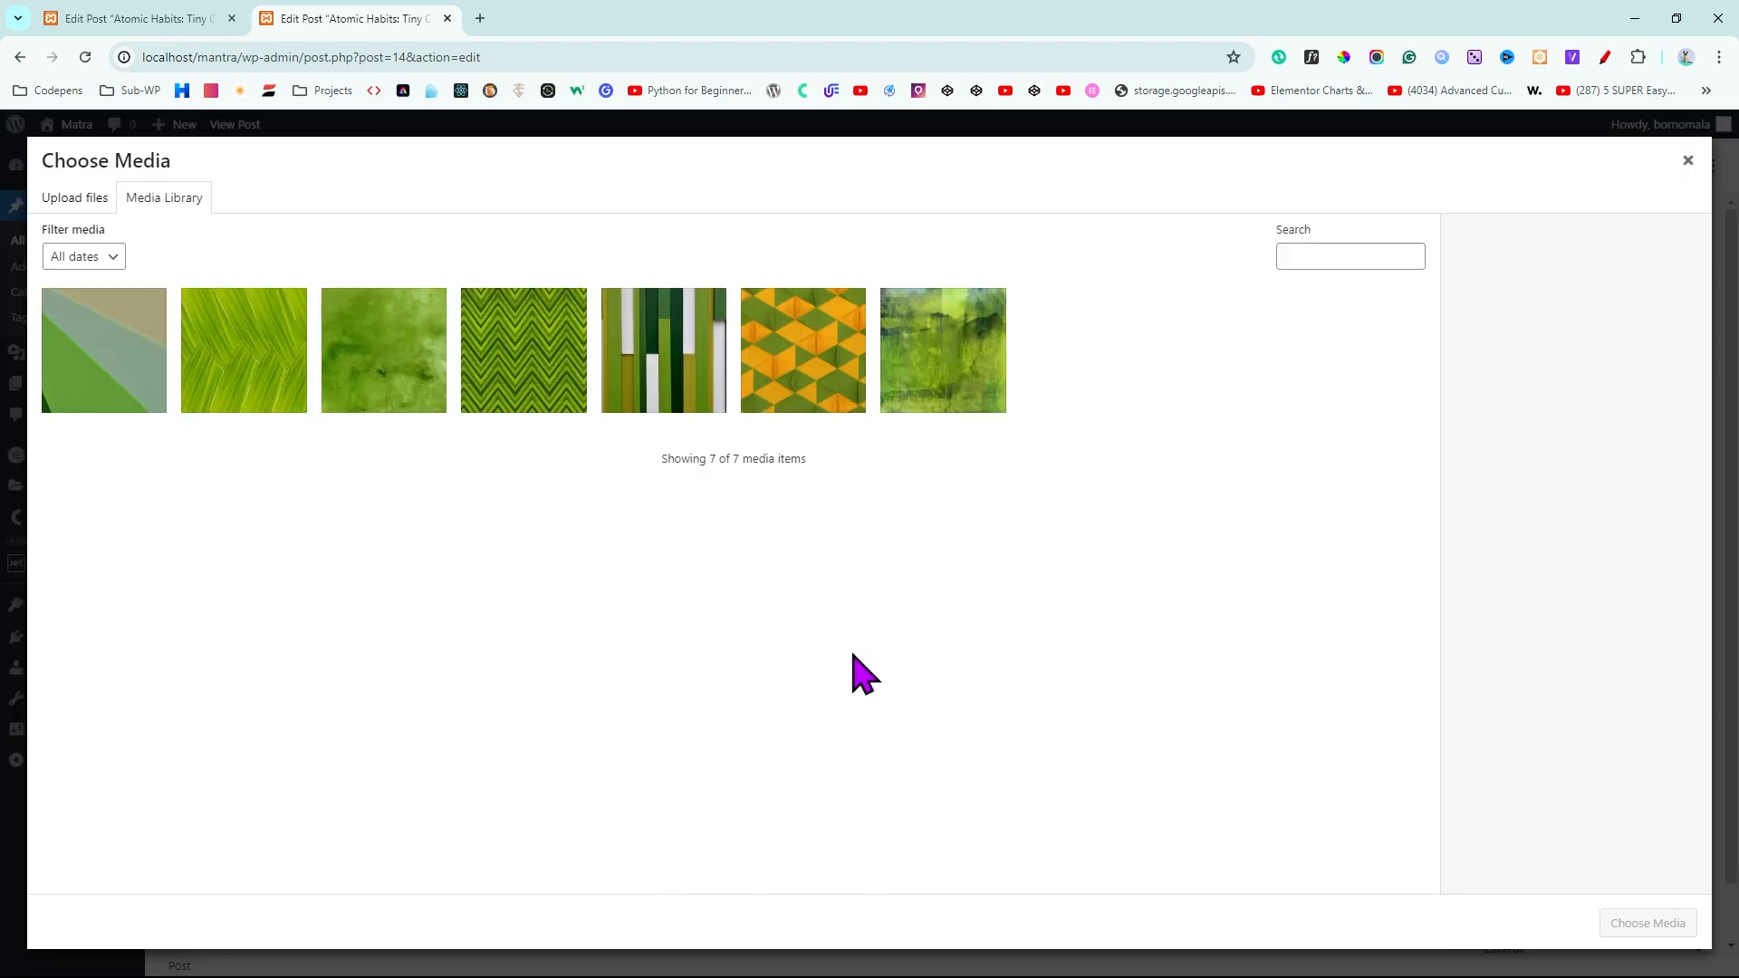
left_click(136, 377)
left_click(243, 371)
left_click(366, 380)
left_click(523, 395)
left_click(670, 399)
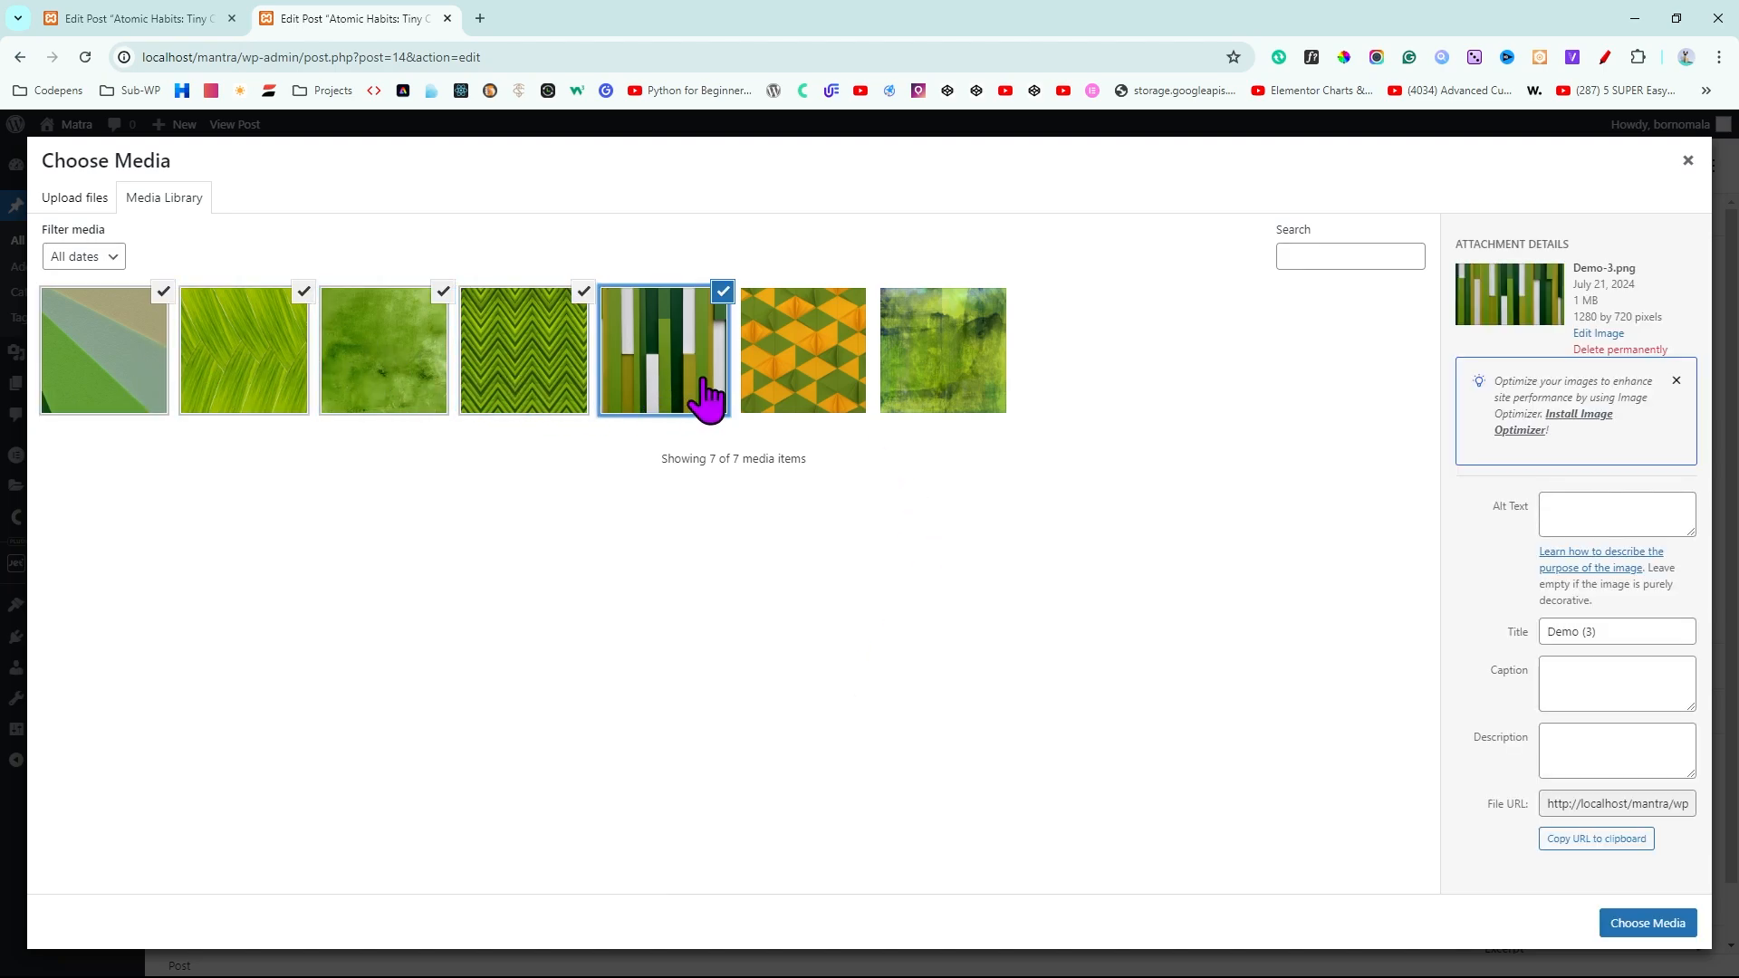
left_click(806, 399)
left_click(939, 399)
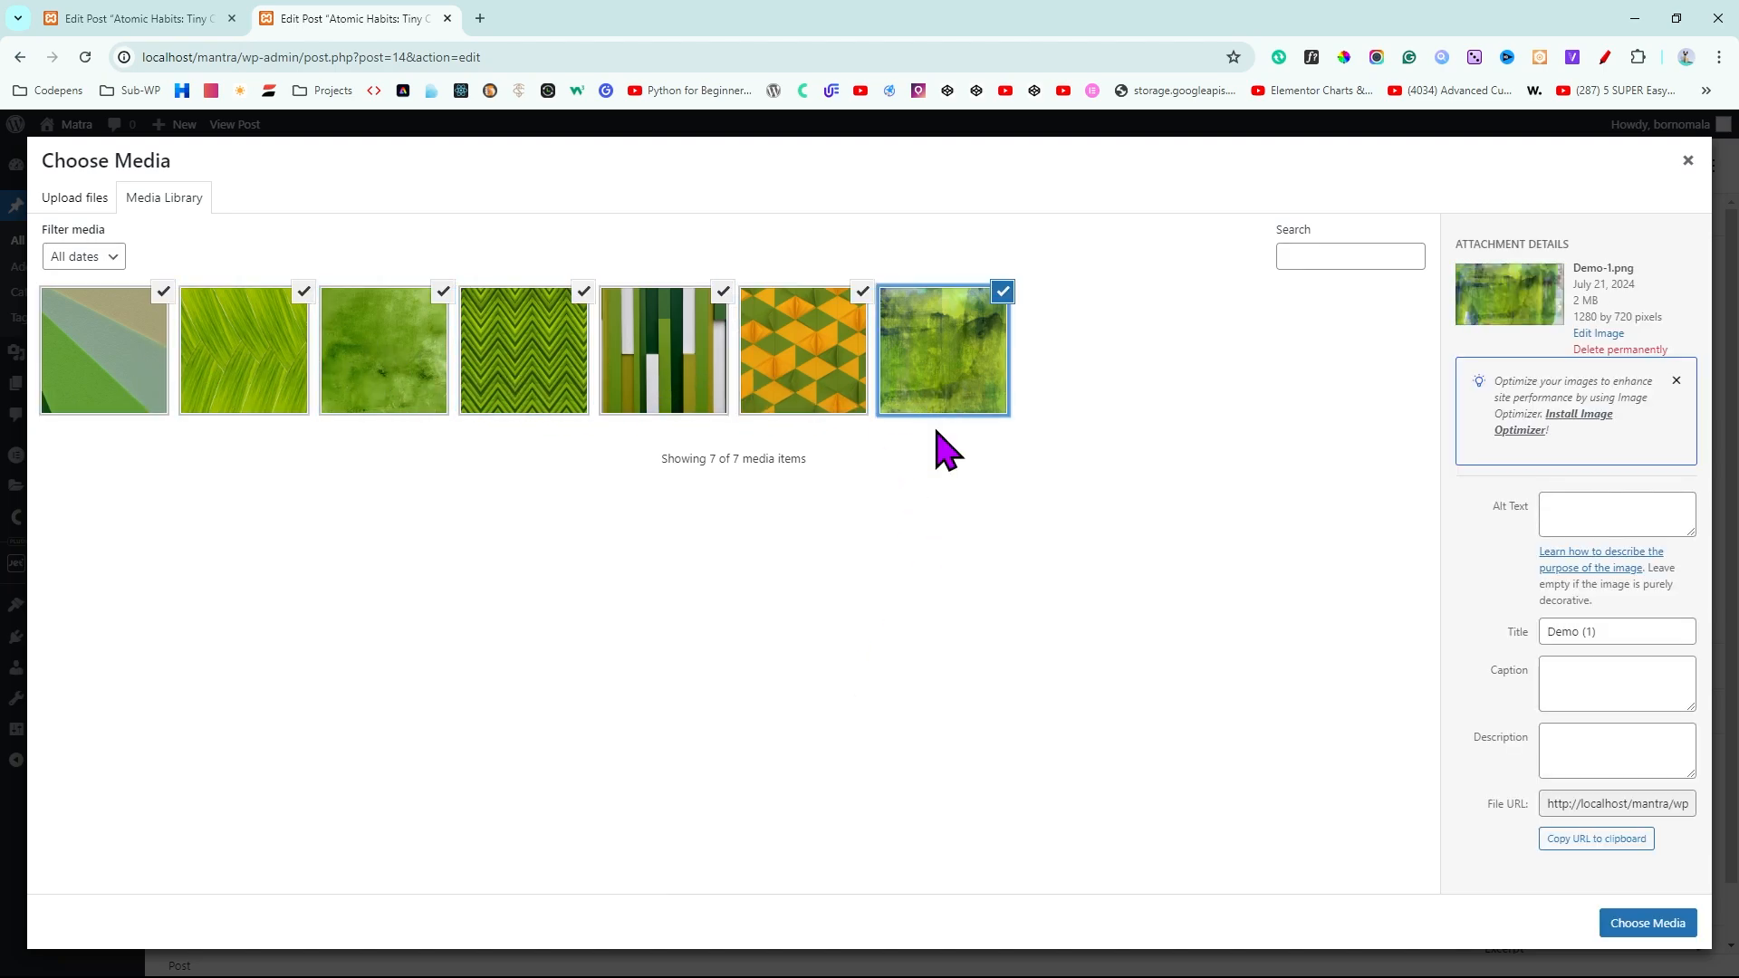
left_click(1653, 928)
scroll(1080, 632, "down", 1)
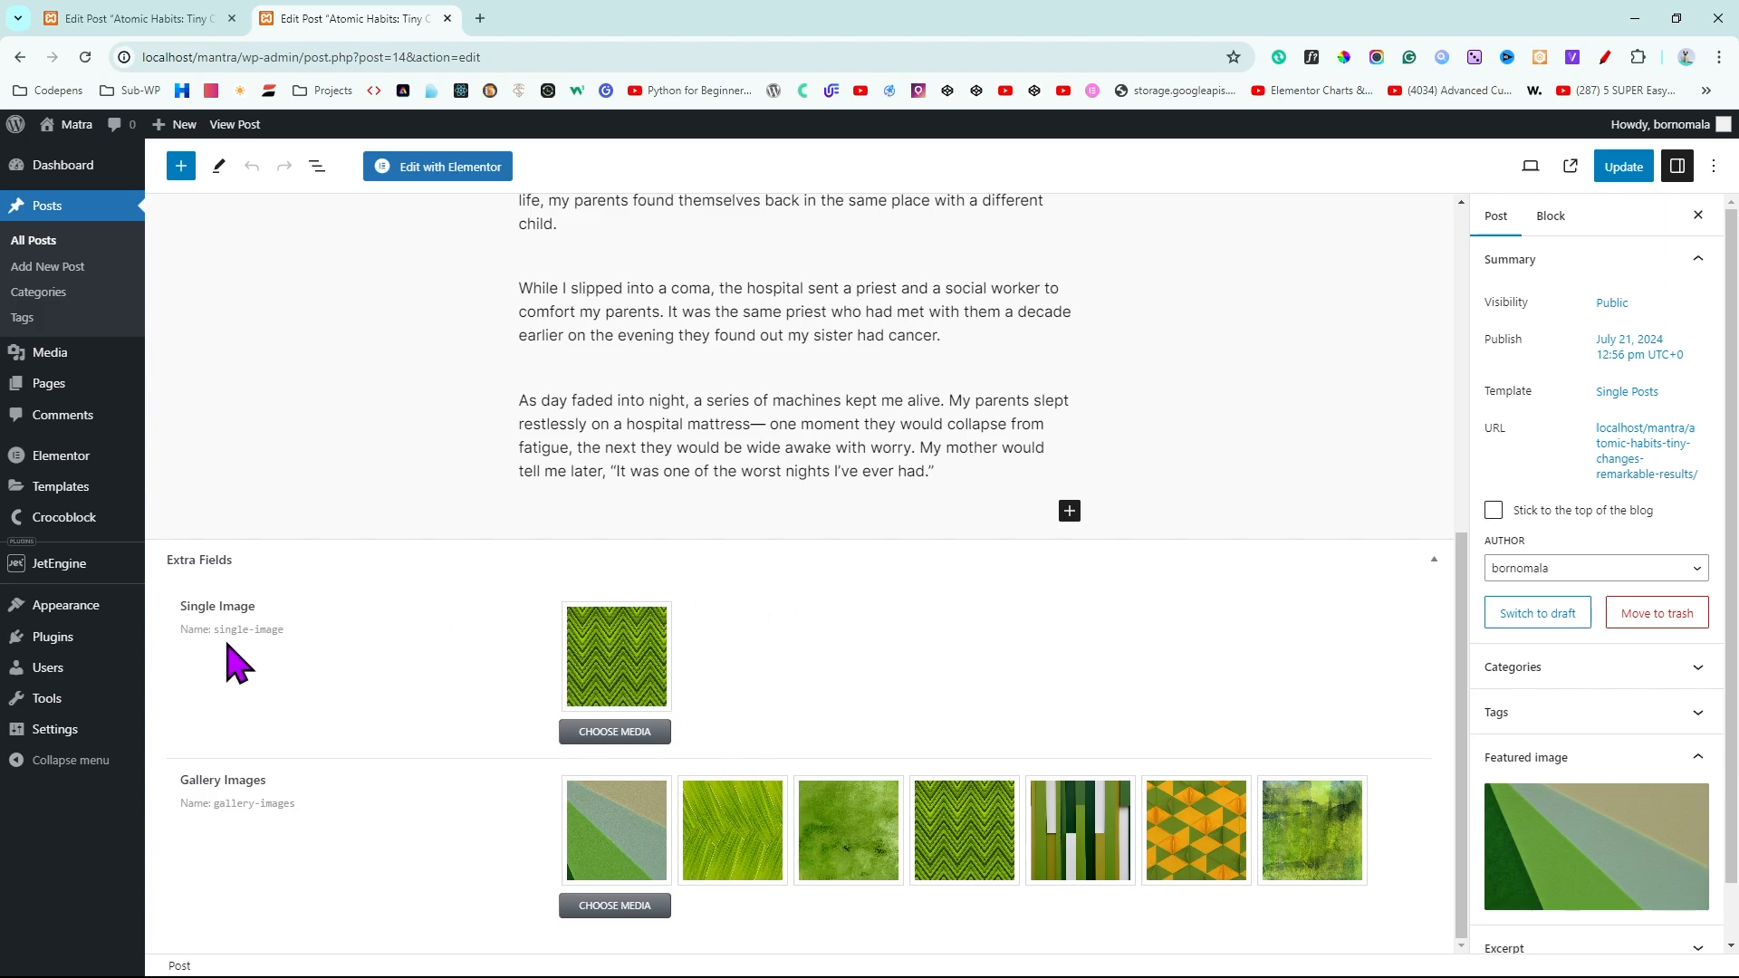
Update the Atomic Habits post and view it on the site
left_click_drag(232, 629, 309, 628)
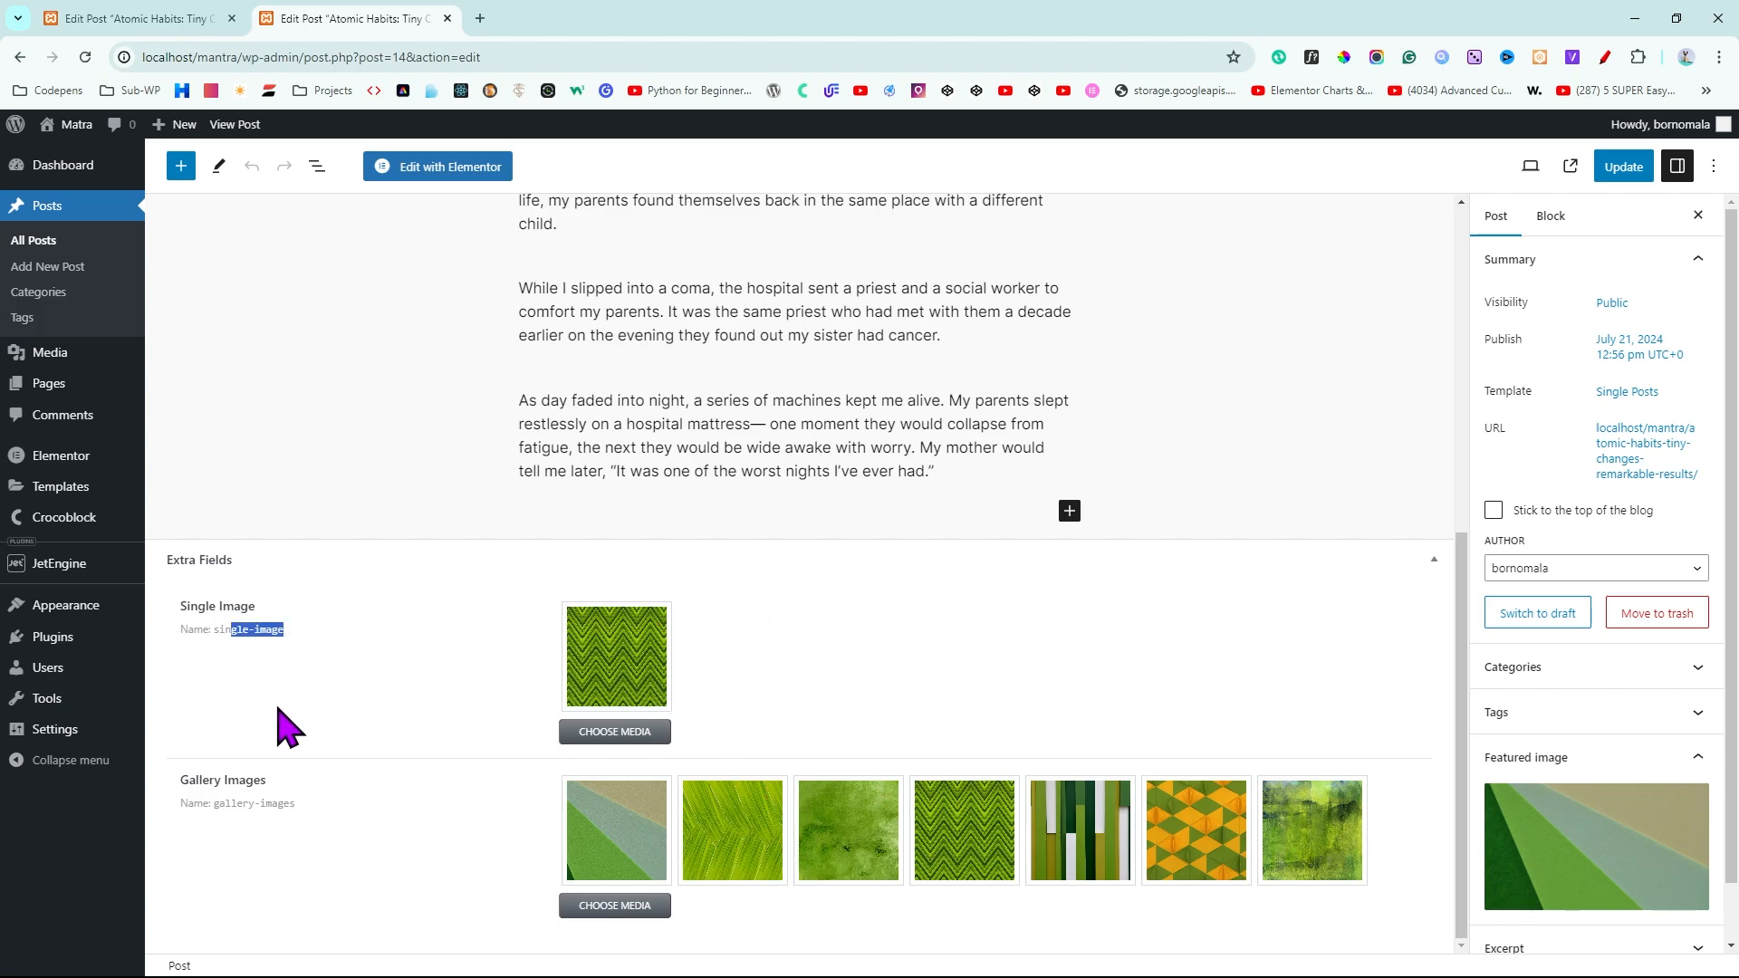
left_click(263, 803)
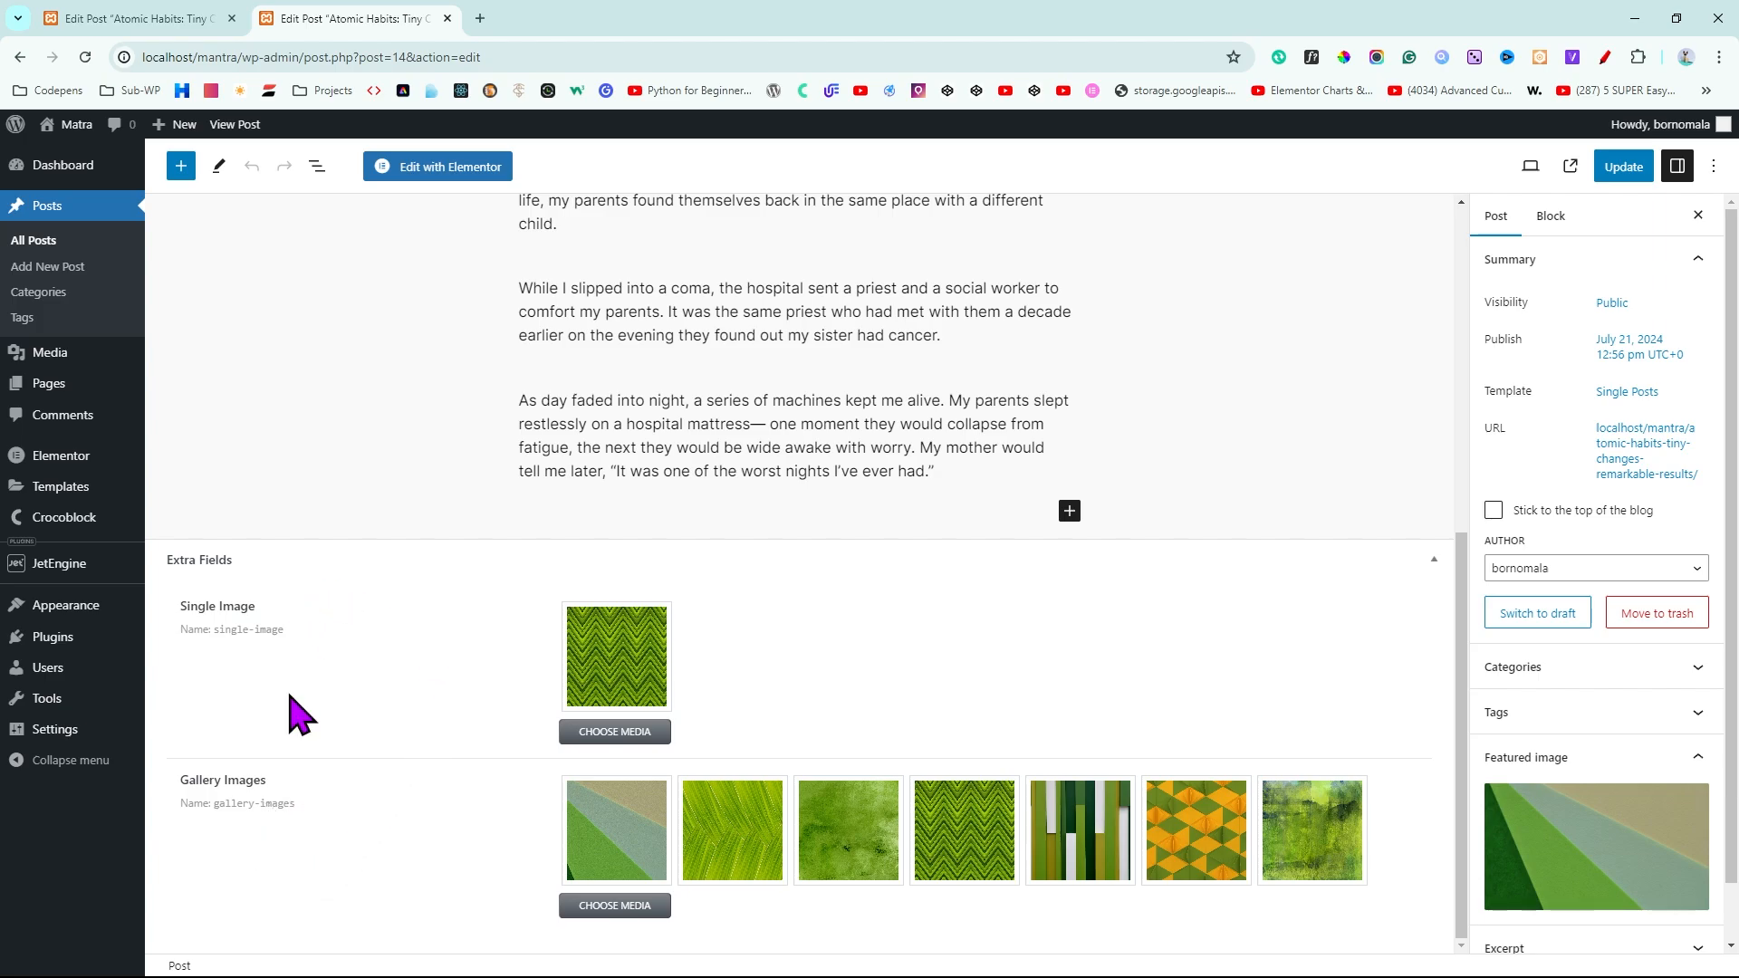
left_click(1625, 168)
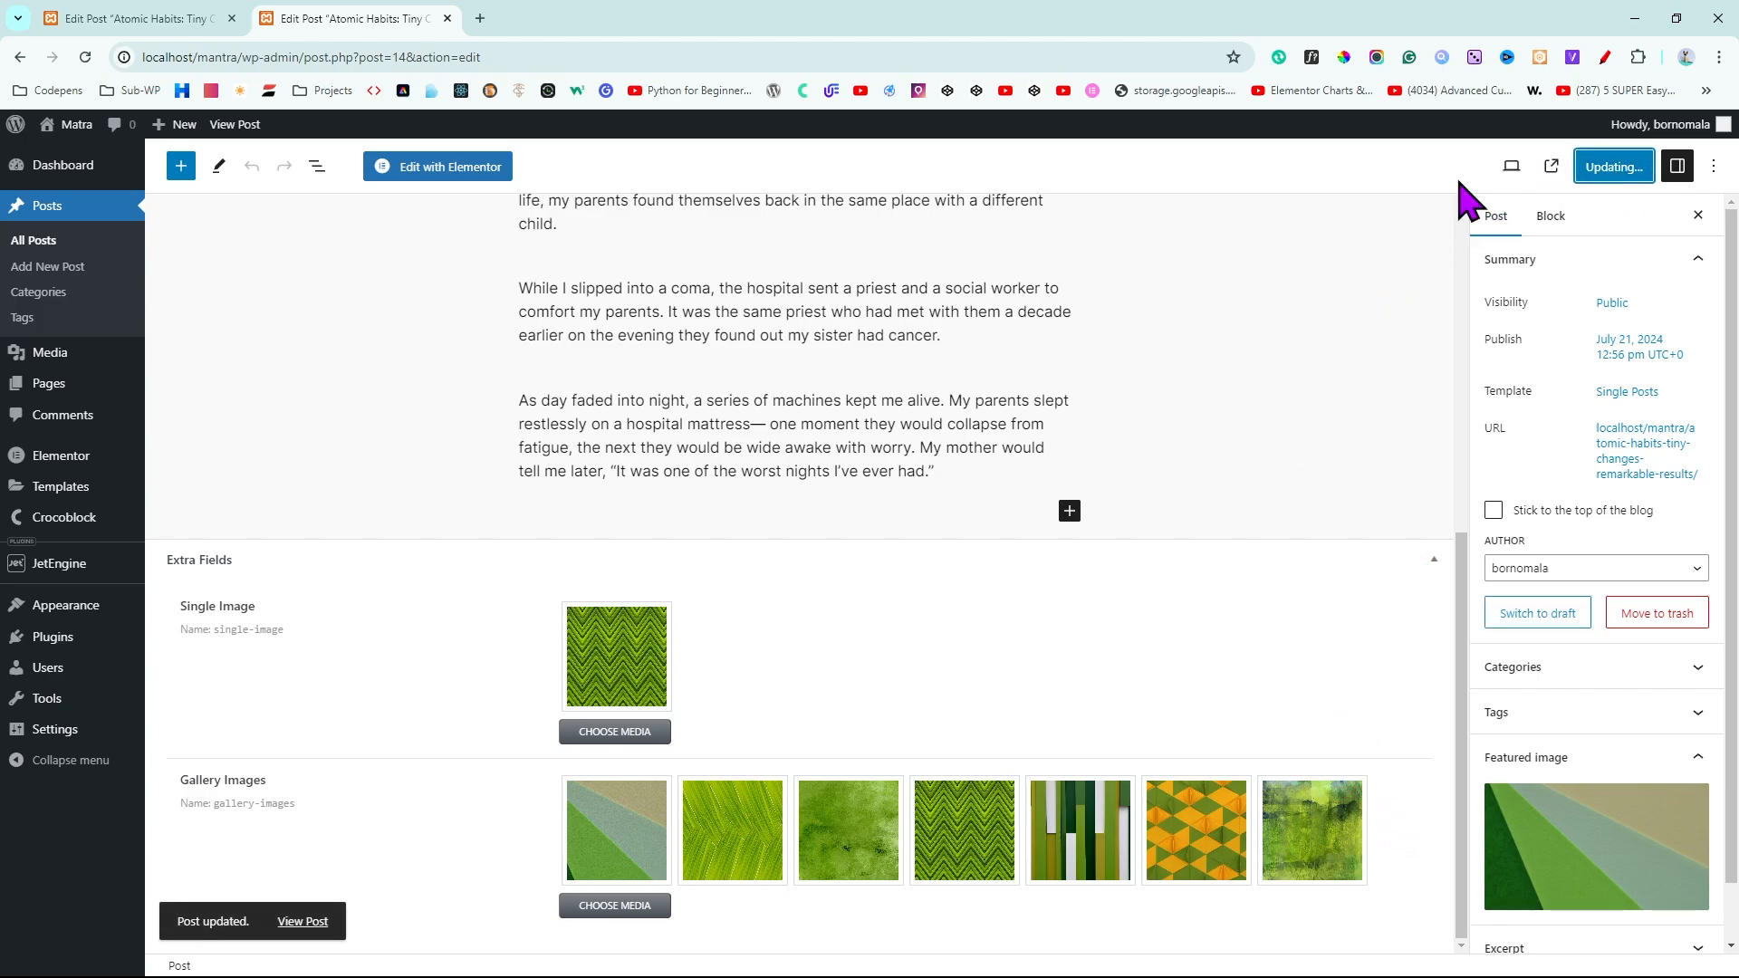
left_click(303, 921)
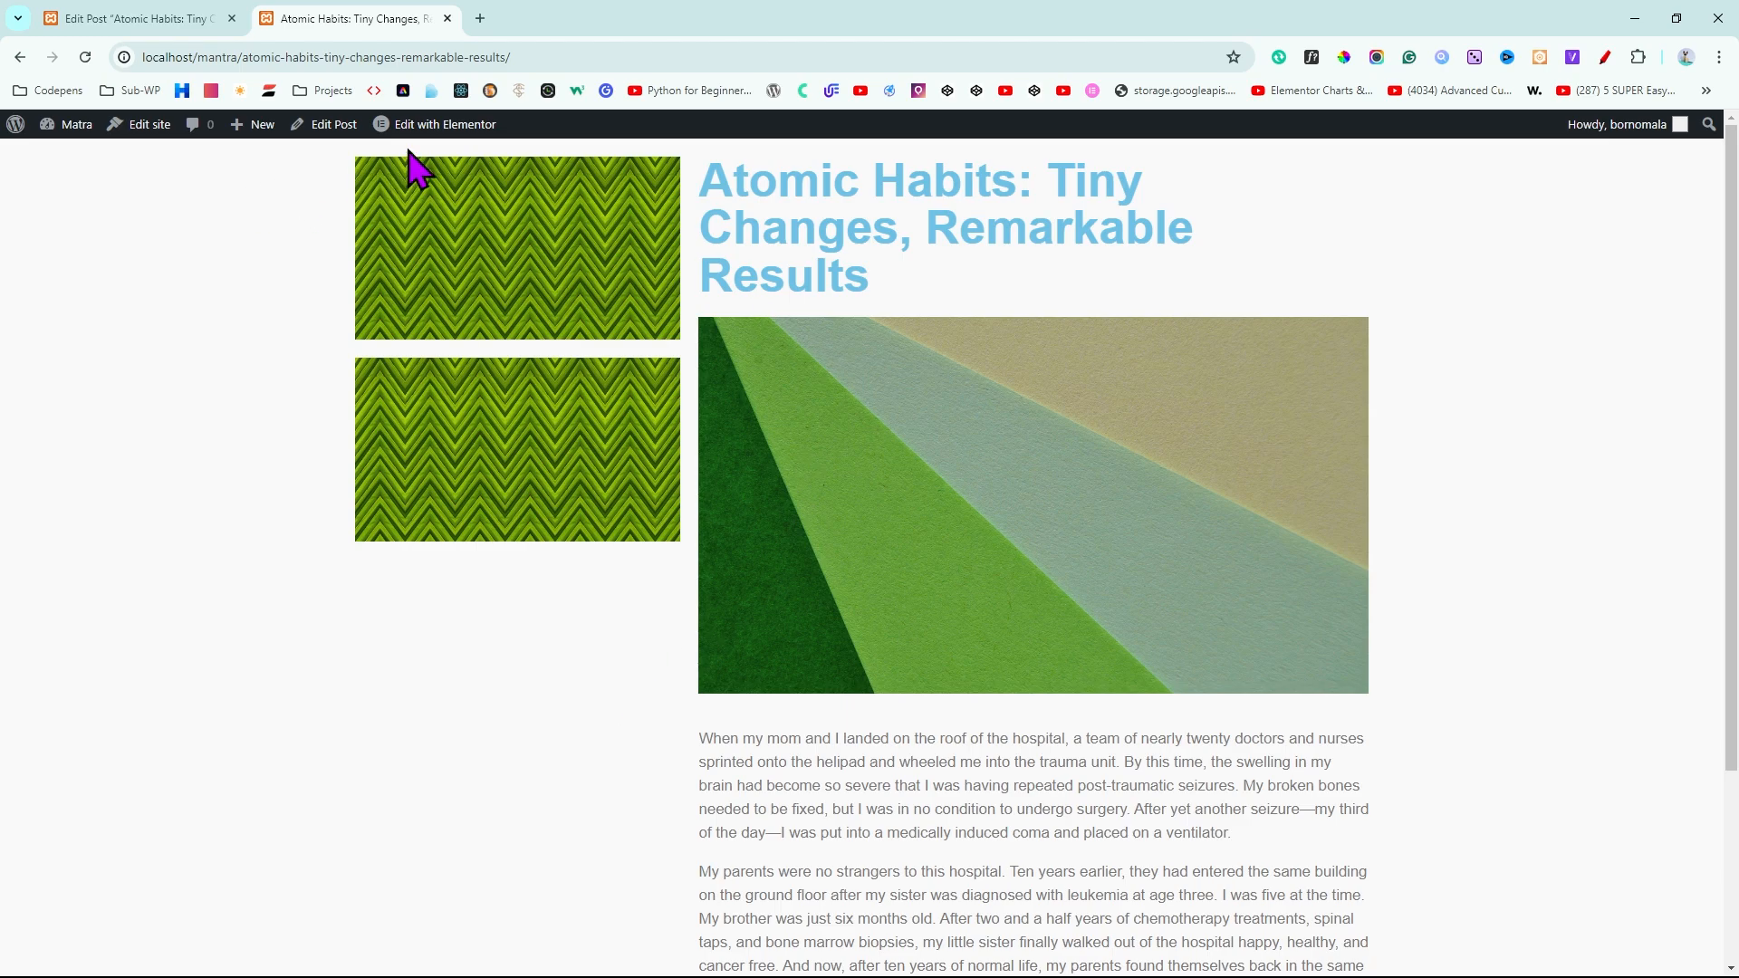
Open the post's Elementor single post template for editing and add a Gallery widget below the two zigzag images
mouse_move(451, 137)
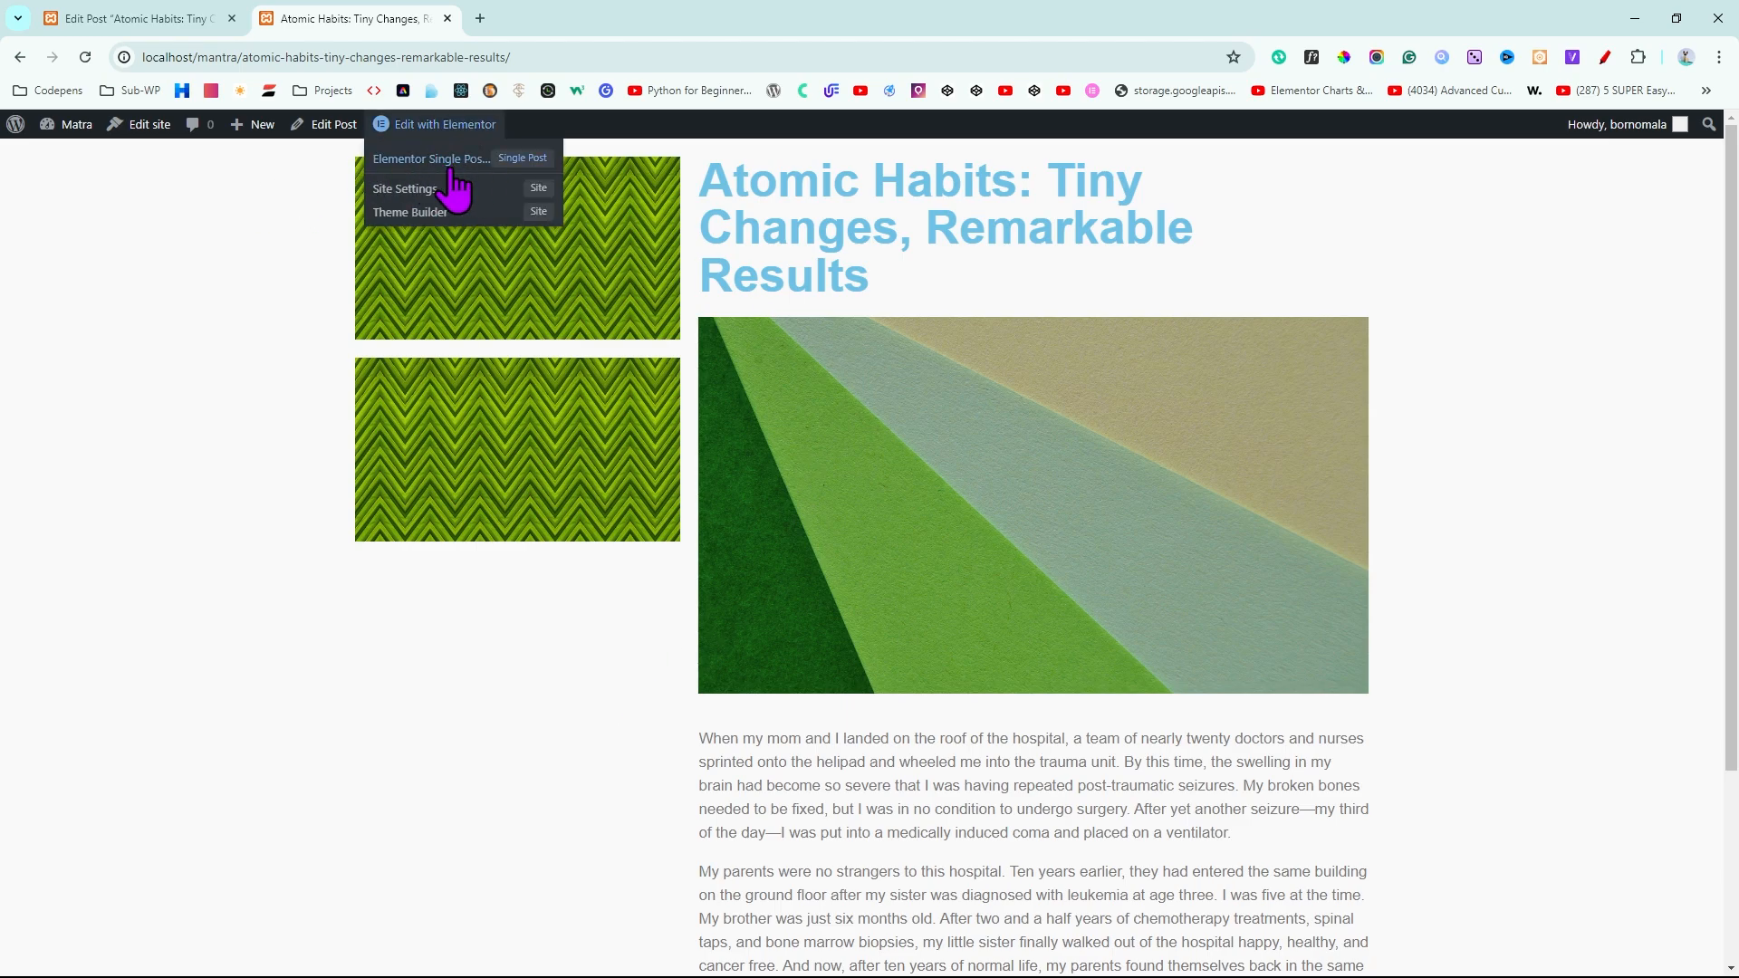
left_click(406, 188)
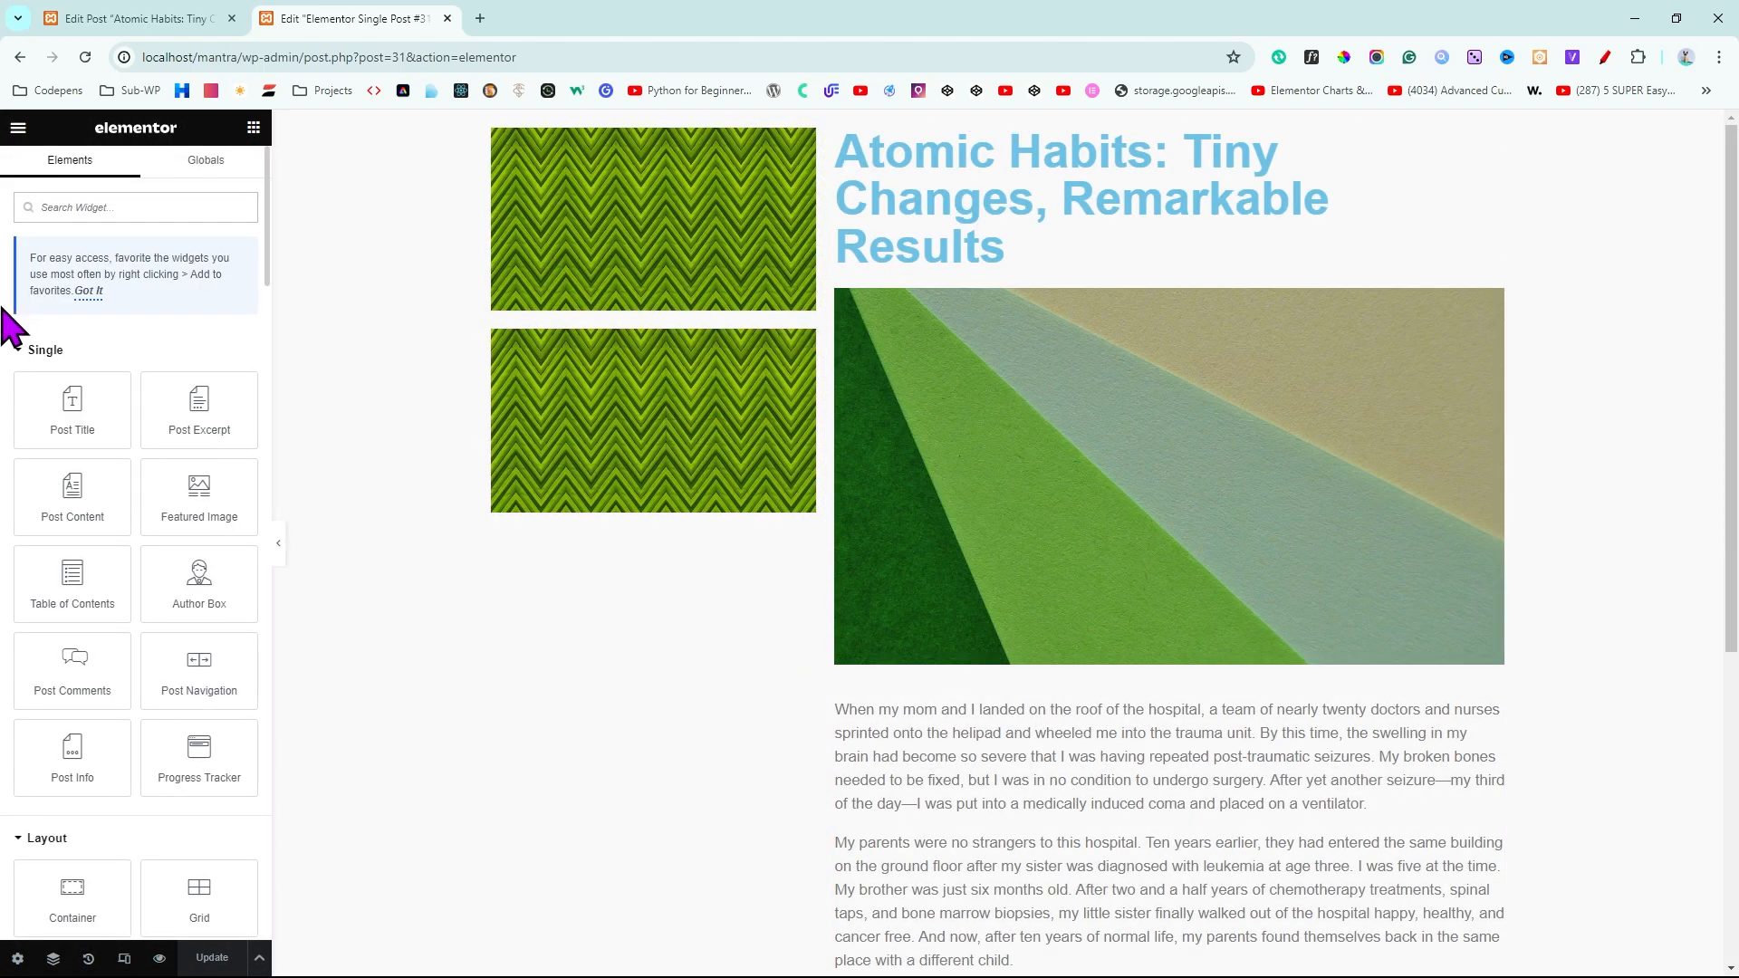
left_click(20, 351)
left_click(24, 397)
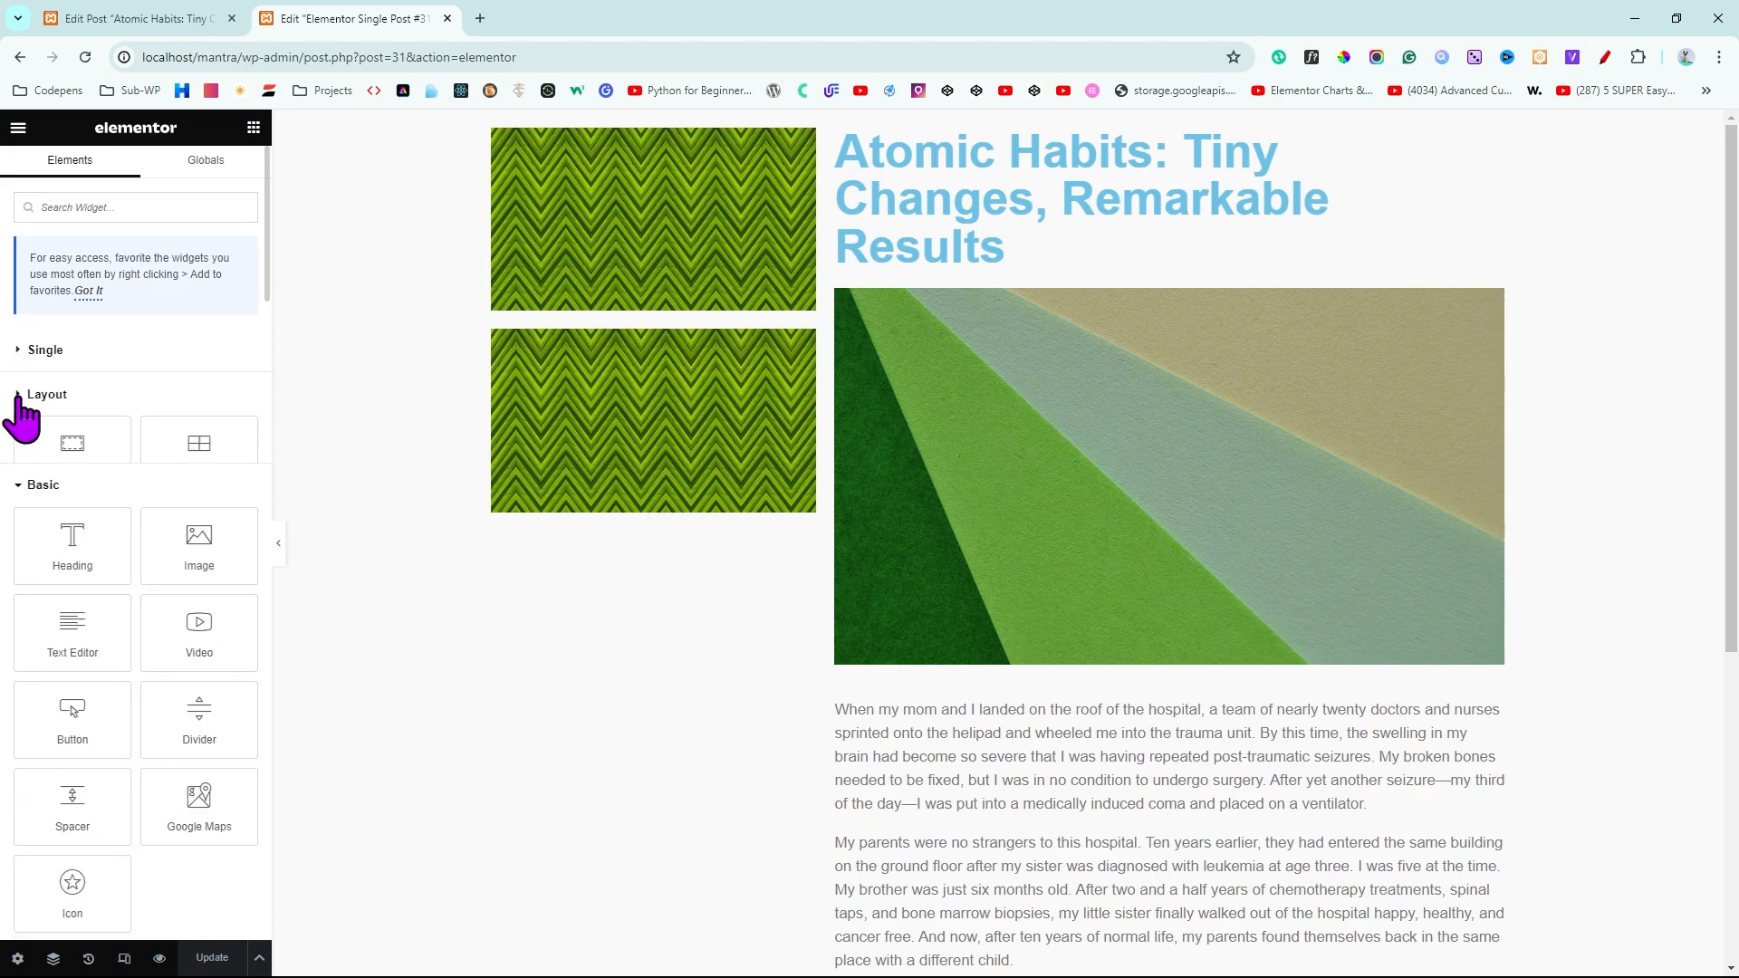
scroll(4, 724, "down", 6)
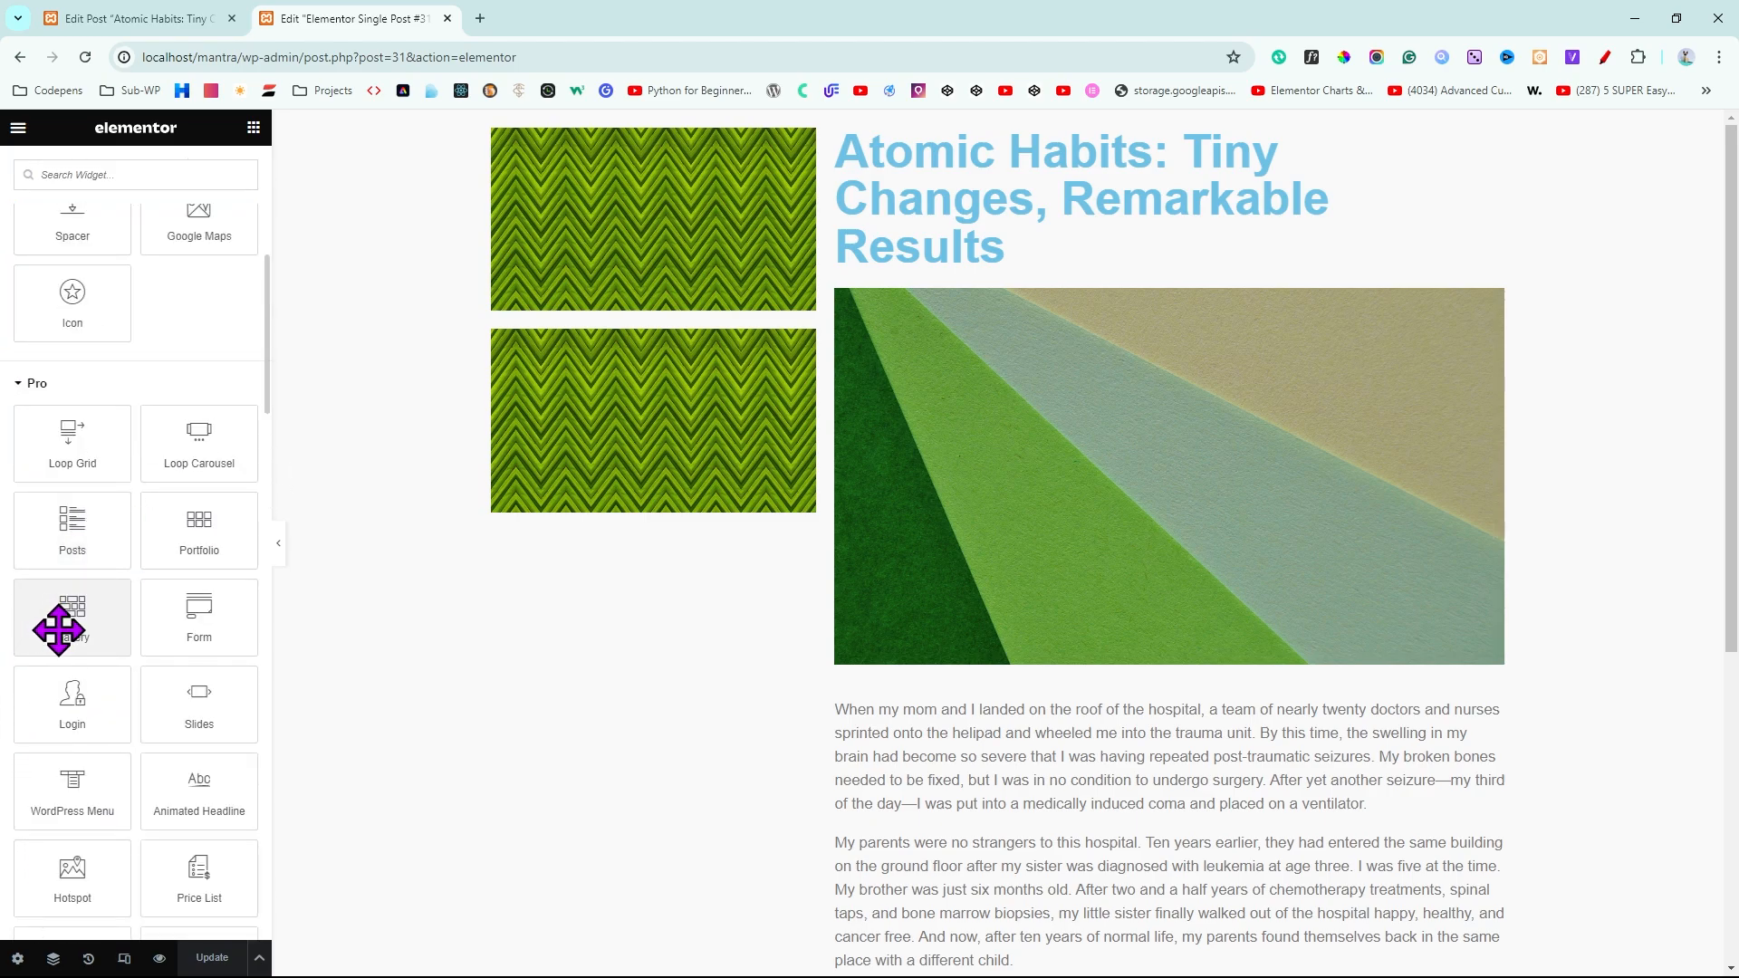
left_click_drag(76, 624, 653, 512)
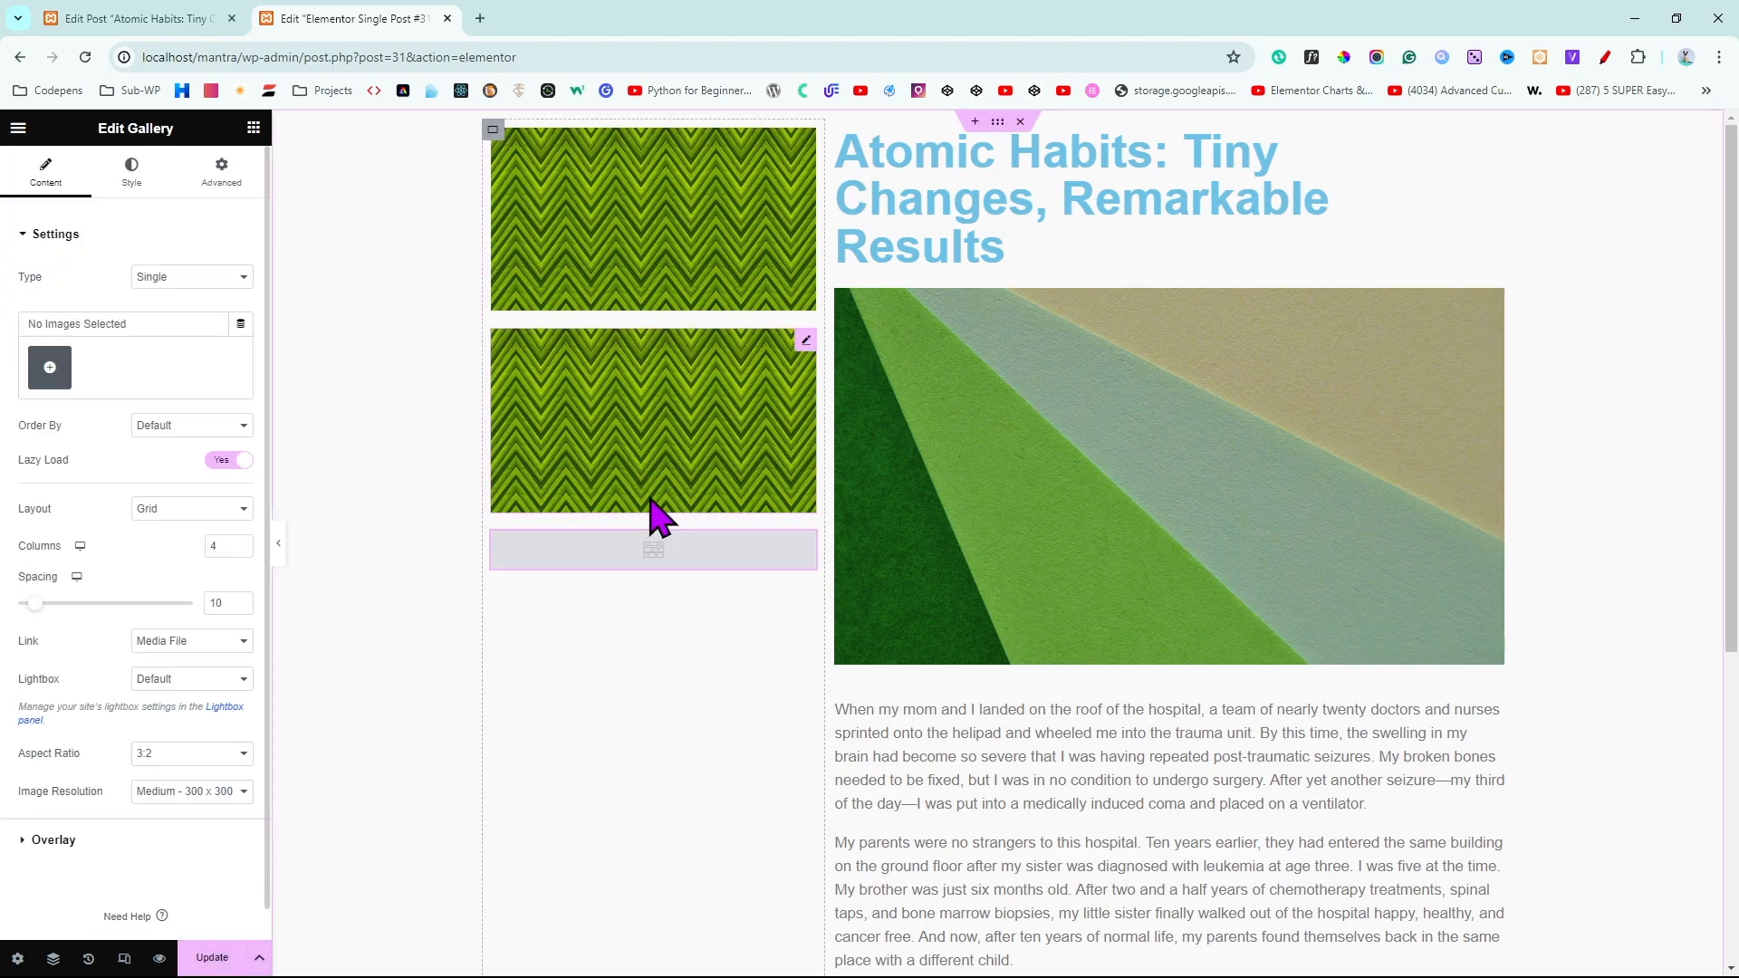
Set the Gallery widget's dynamic source to JetEngine Gallery with the field Gallery Images
left_click(241, 324)
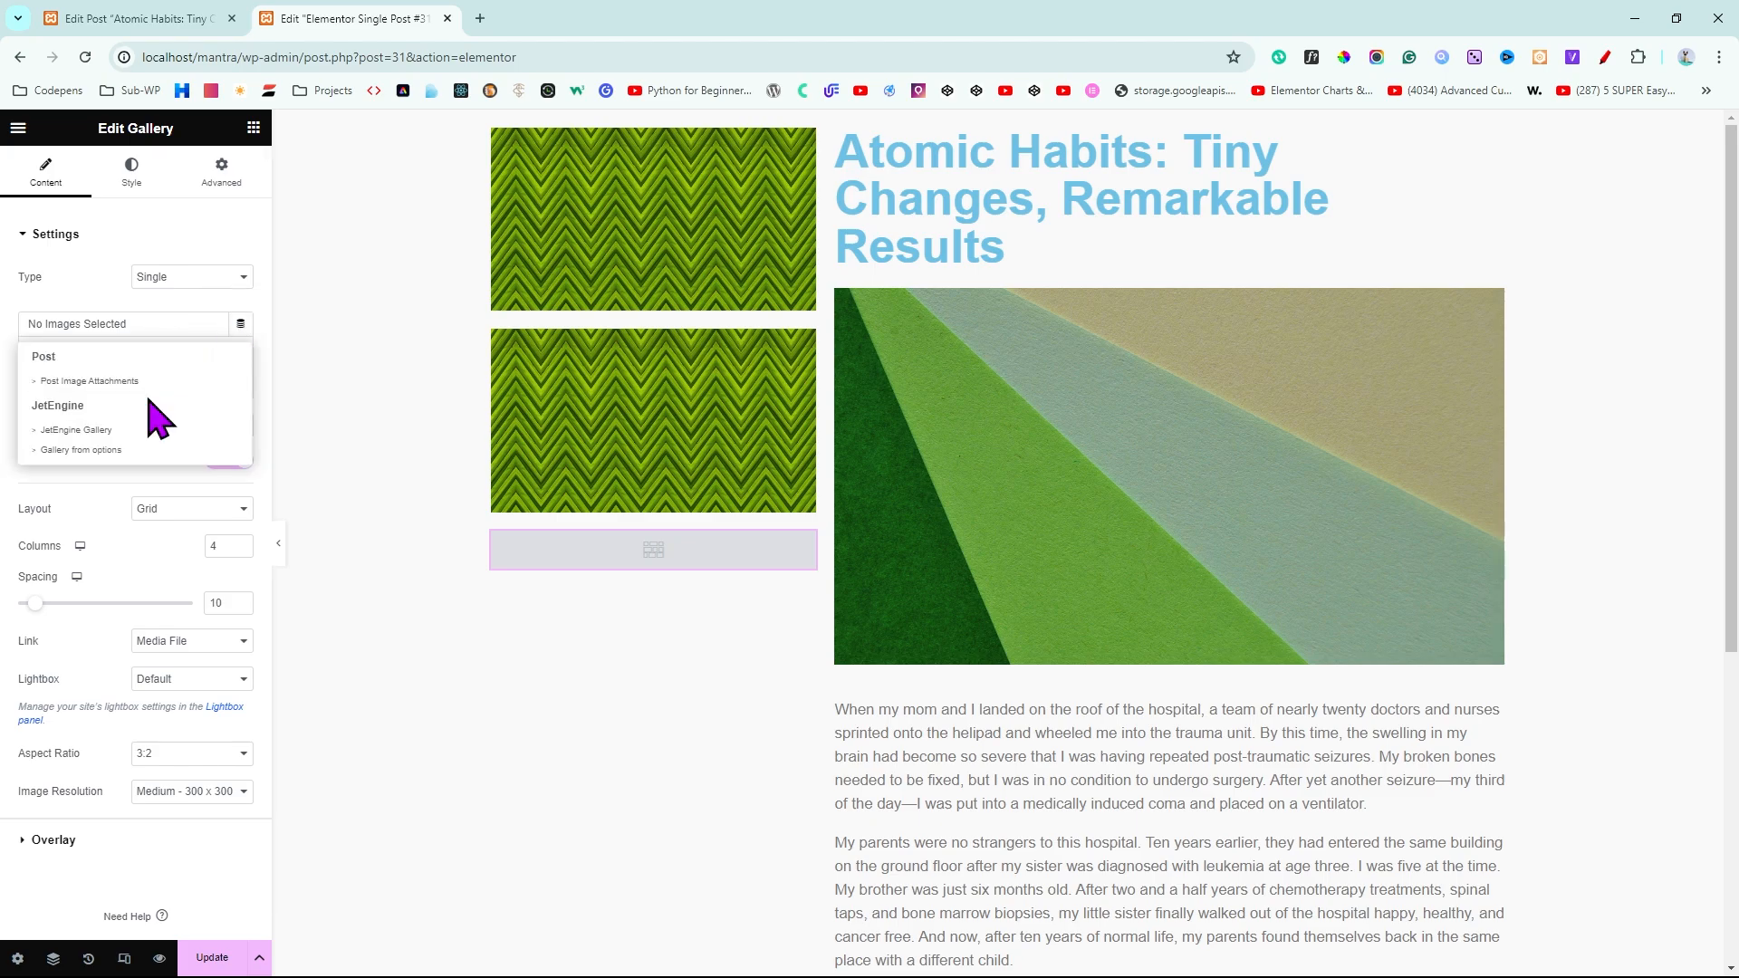
left_click(76, 430)
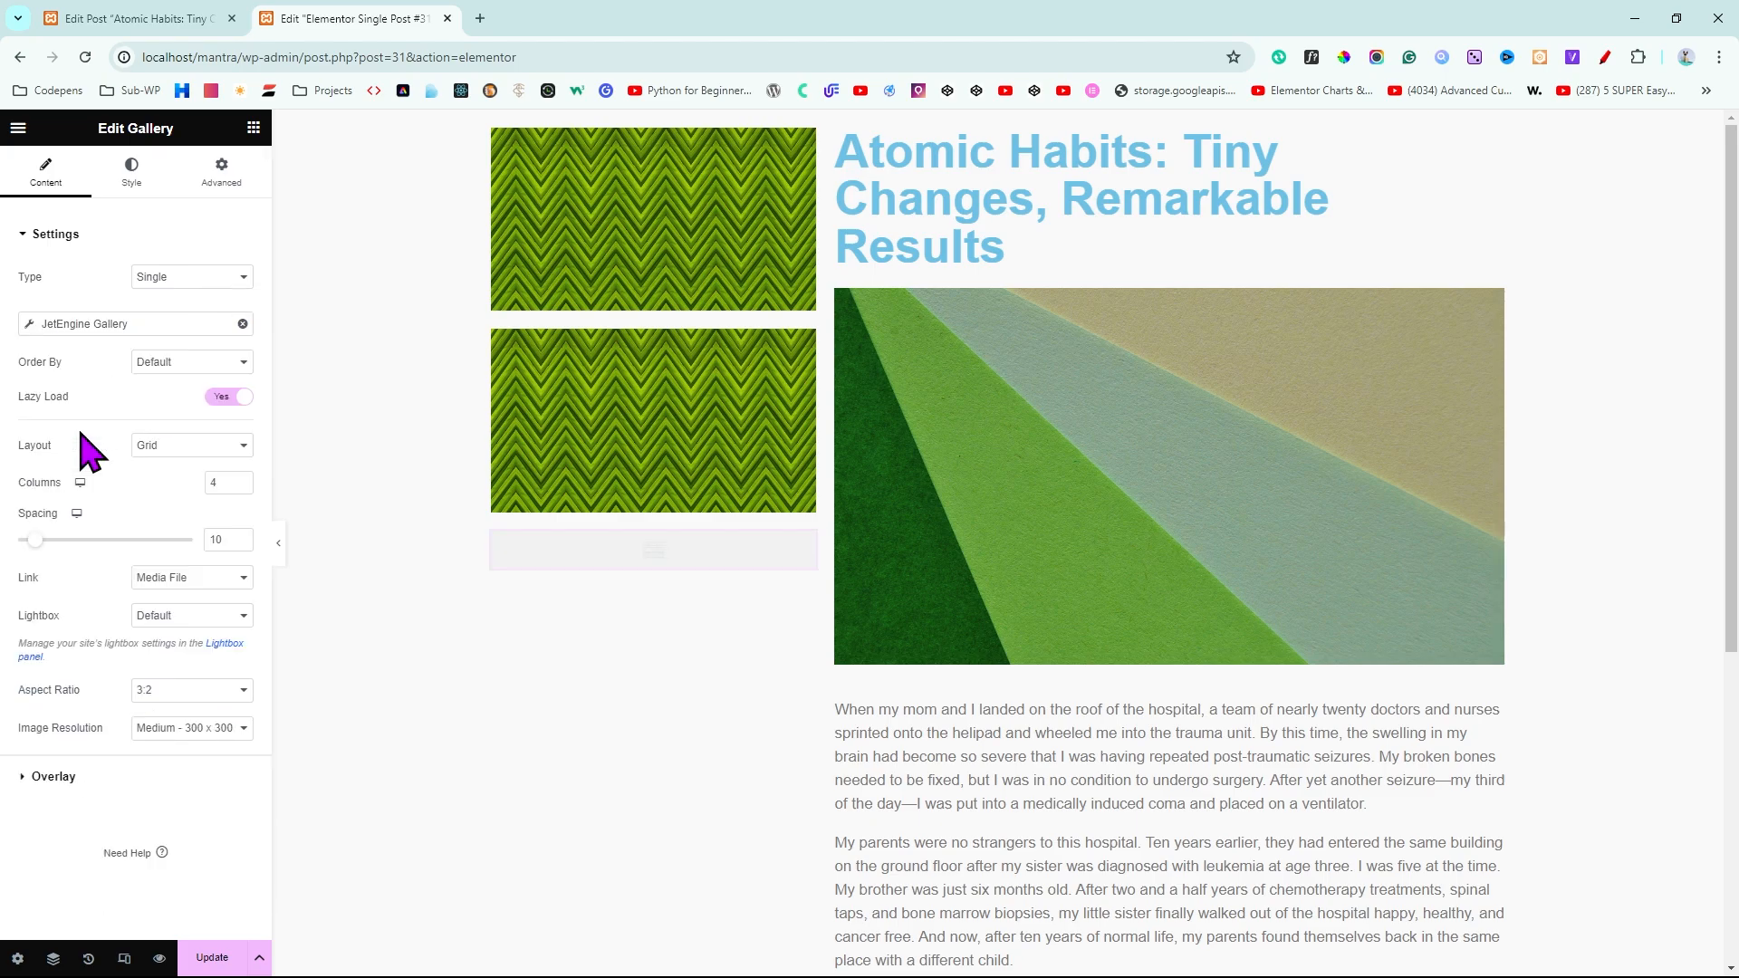
left_click(30, 325)
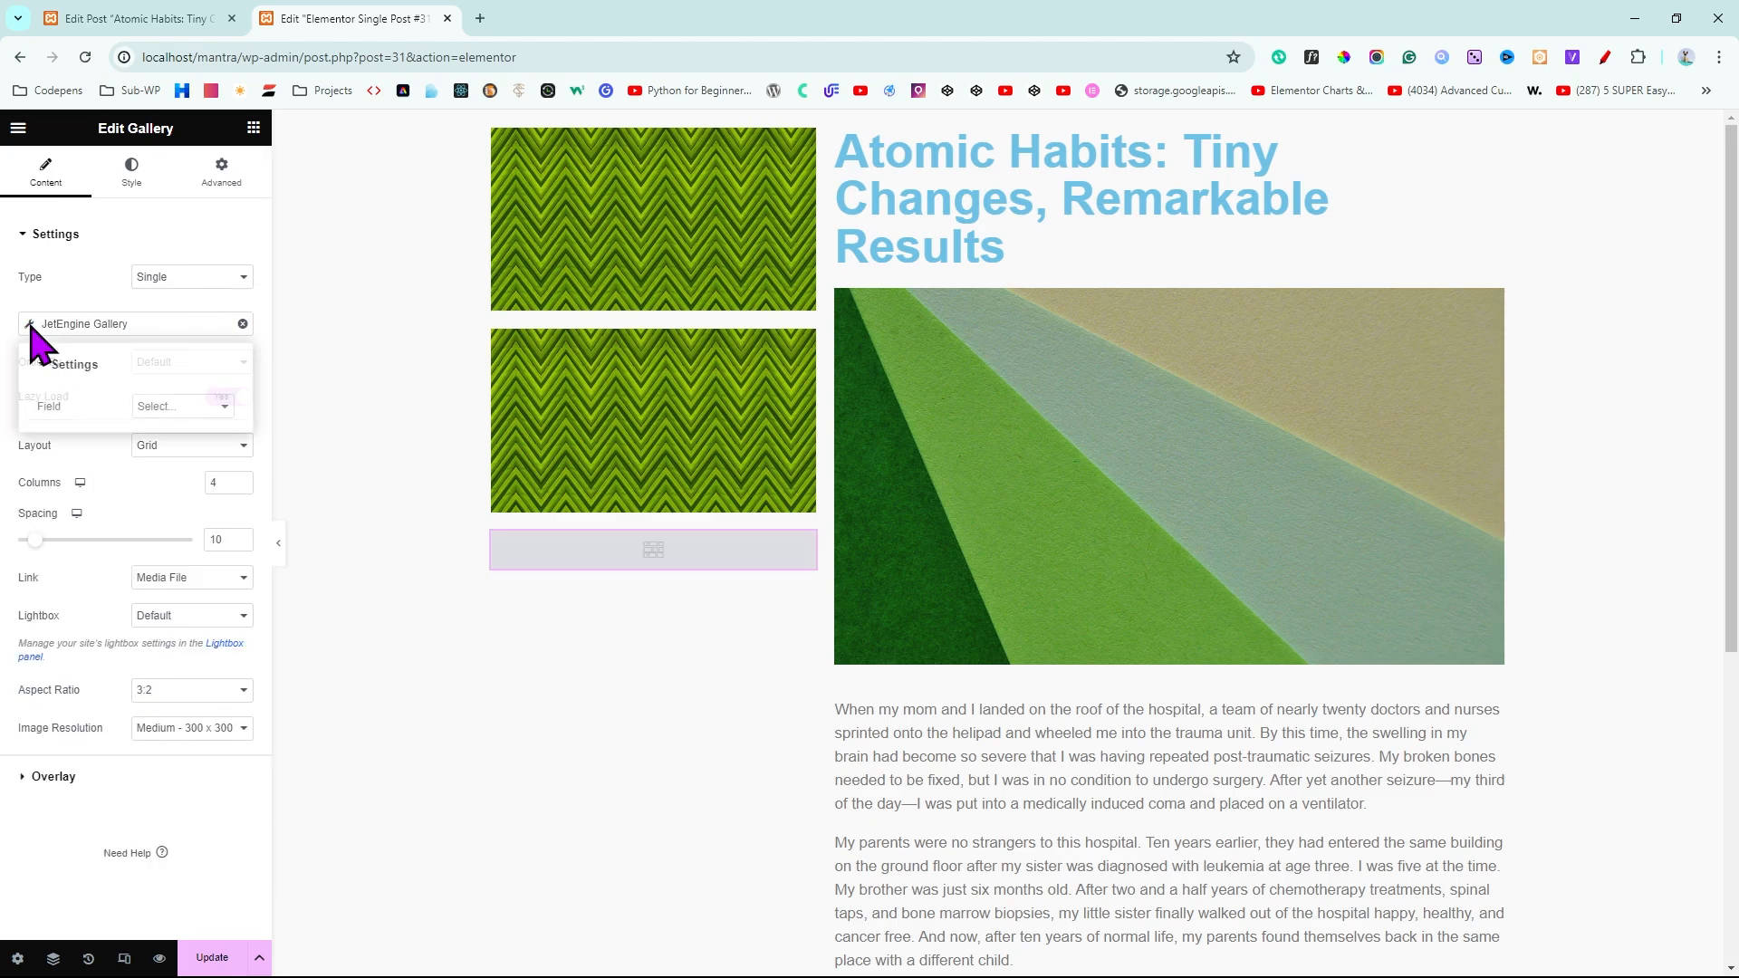
left_click(186, 461)
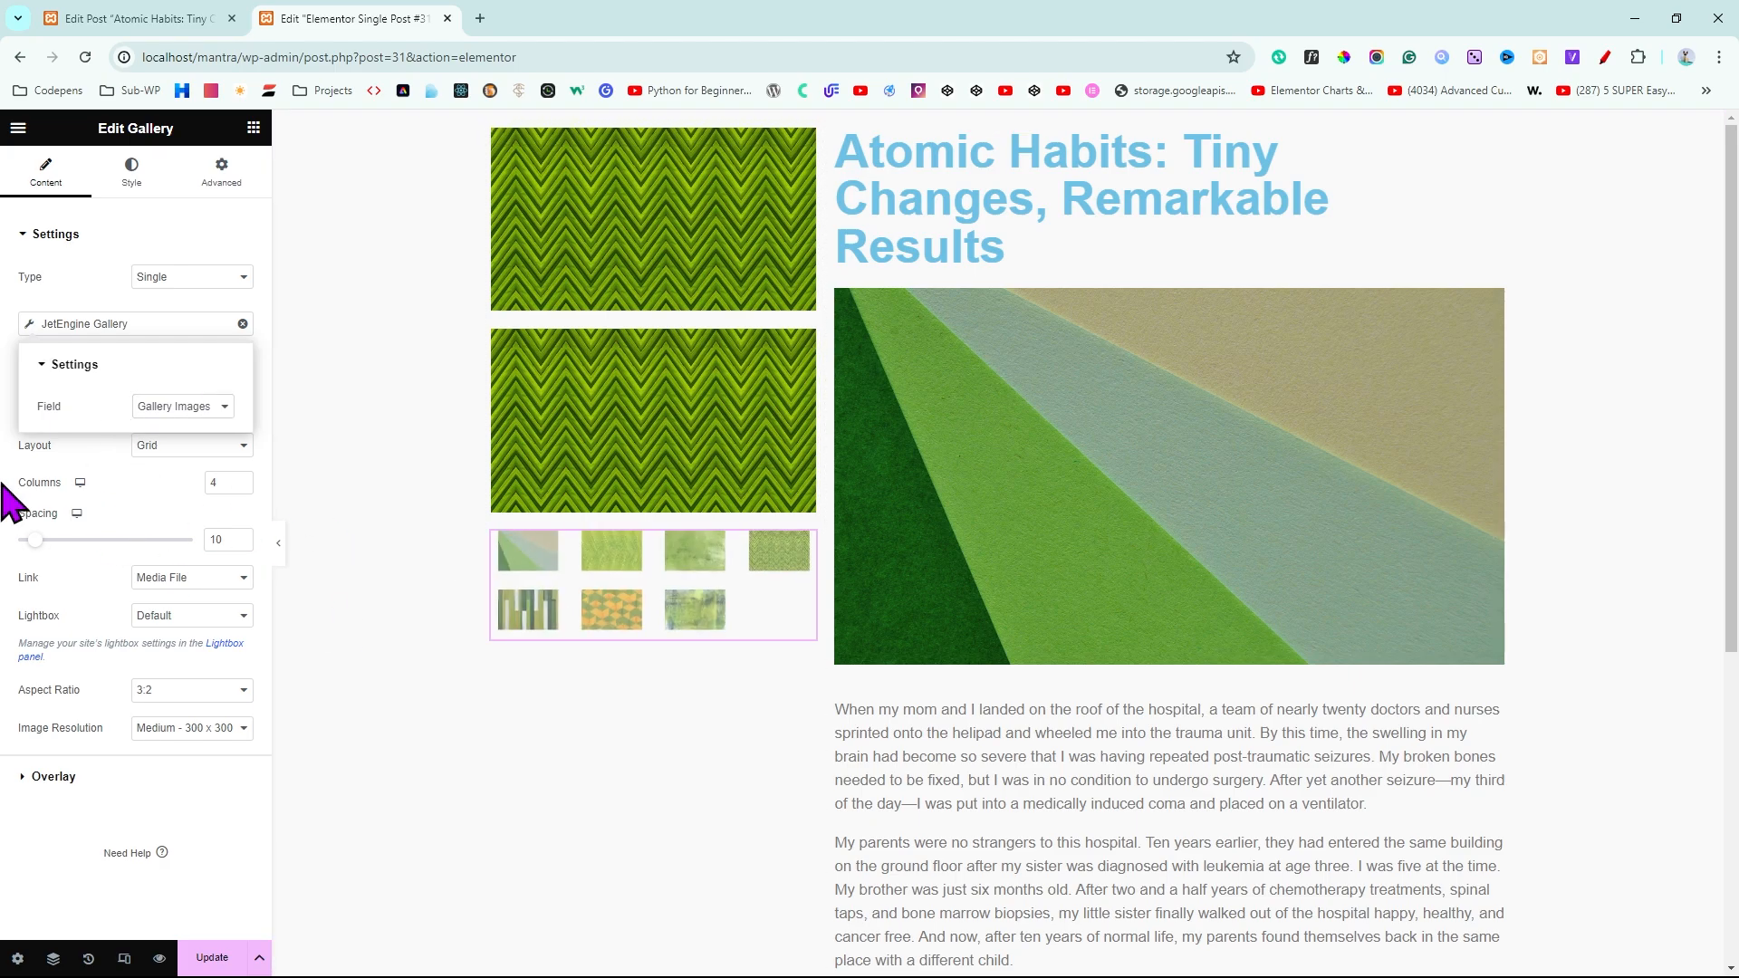
Reduce the gallery grid to 2 columns and then to 1 column
left_click(217, 516)
left_click(242, 488)
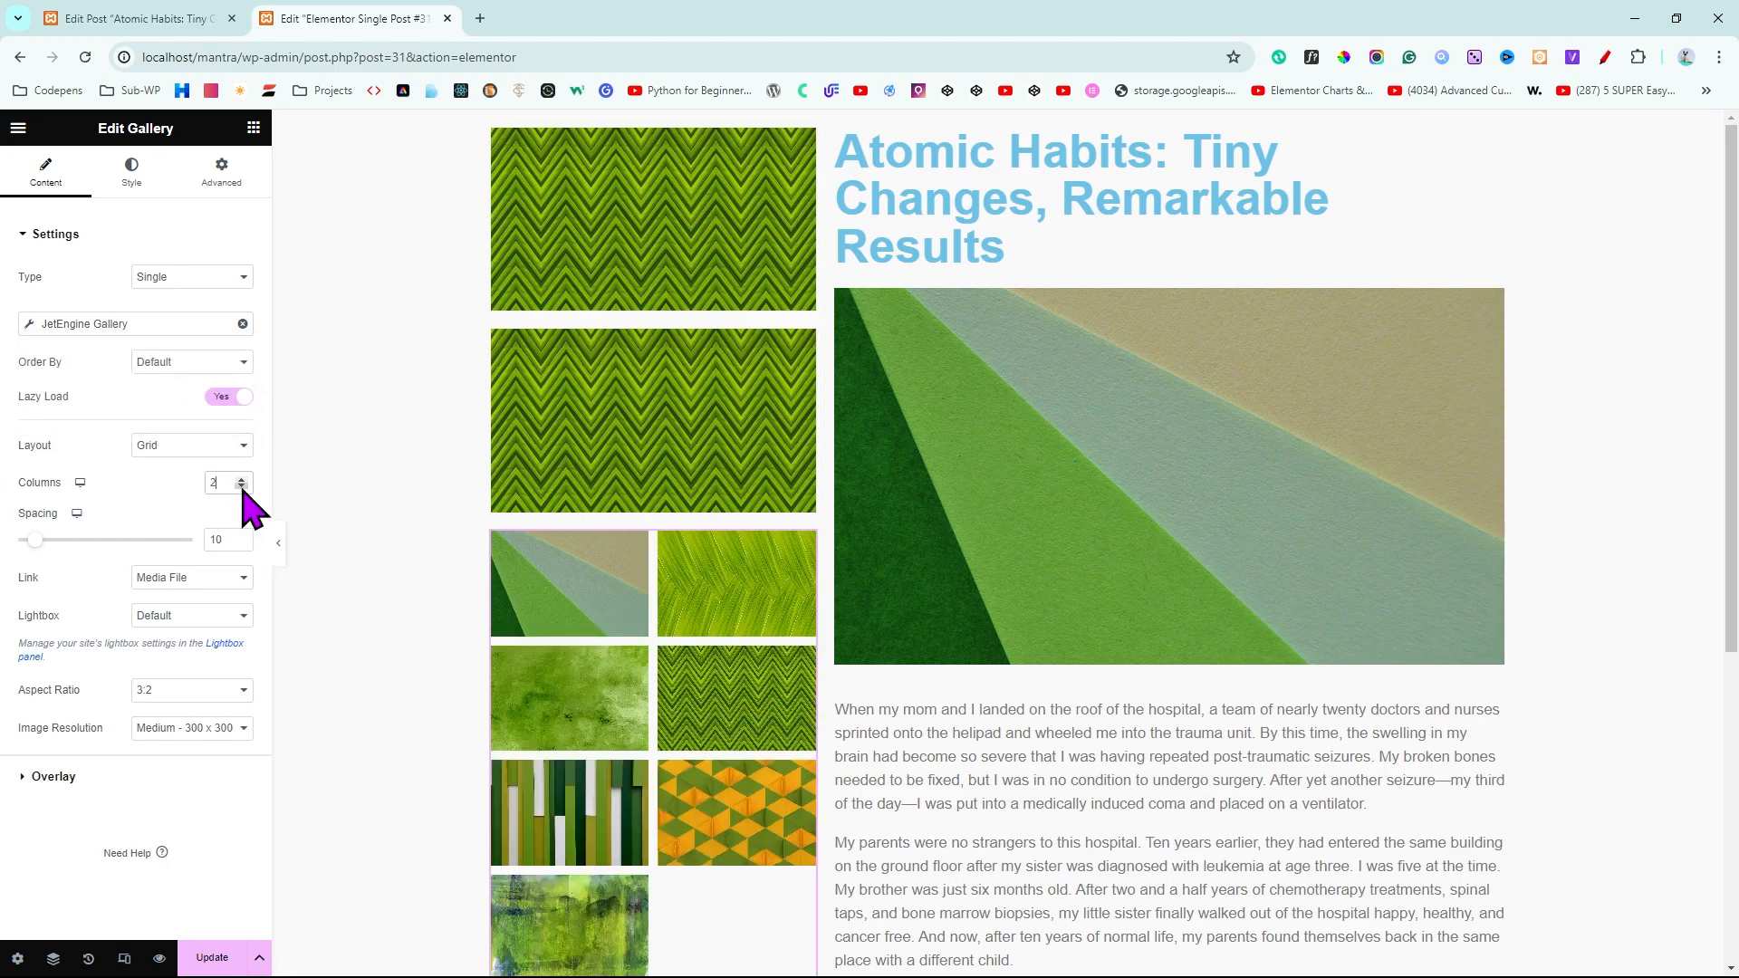
scroll(710, 680, "down", 3)
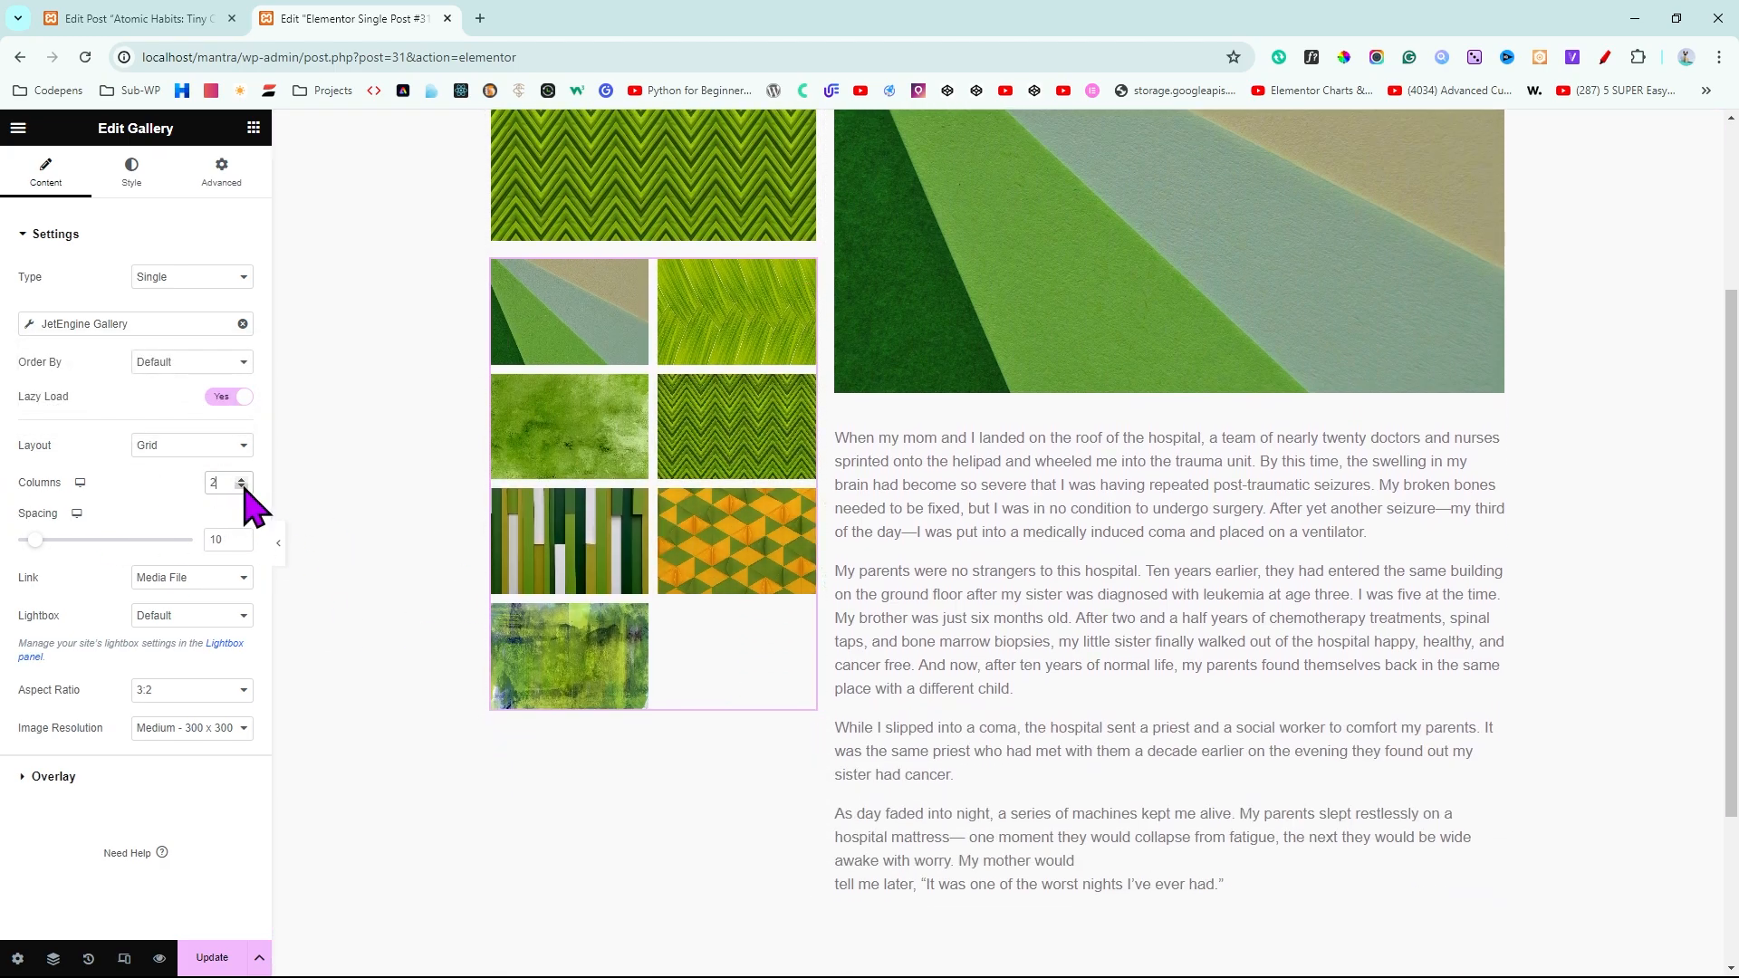
scroll(634, 561, "down", 1)
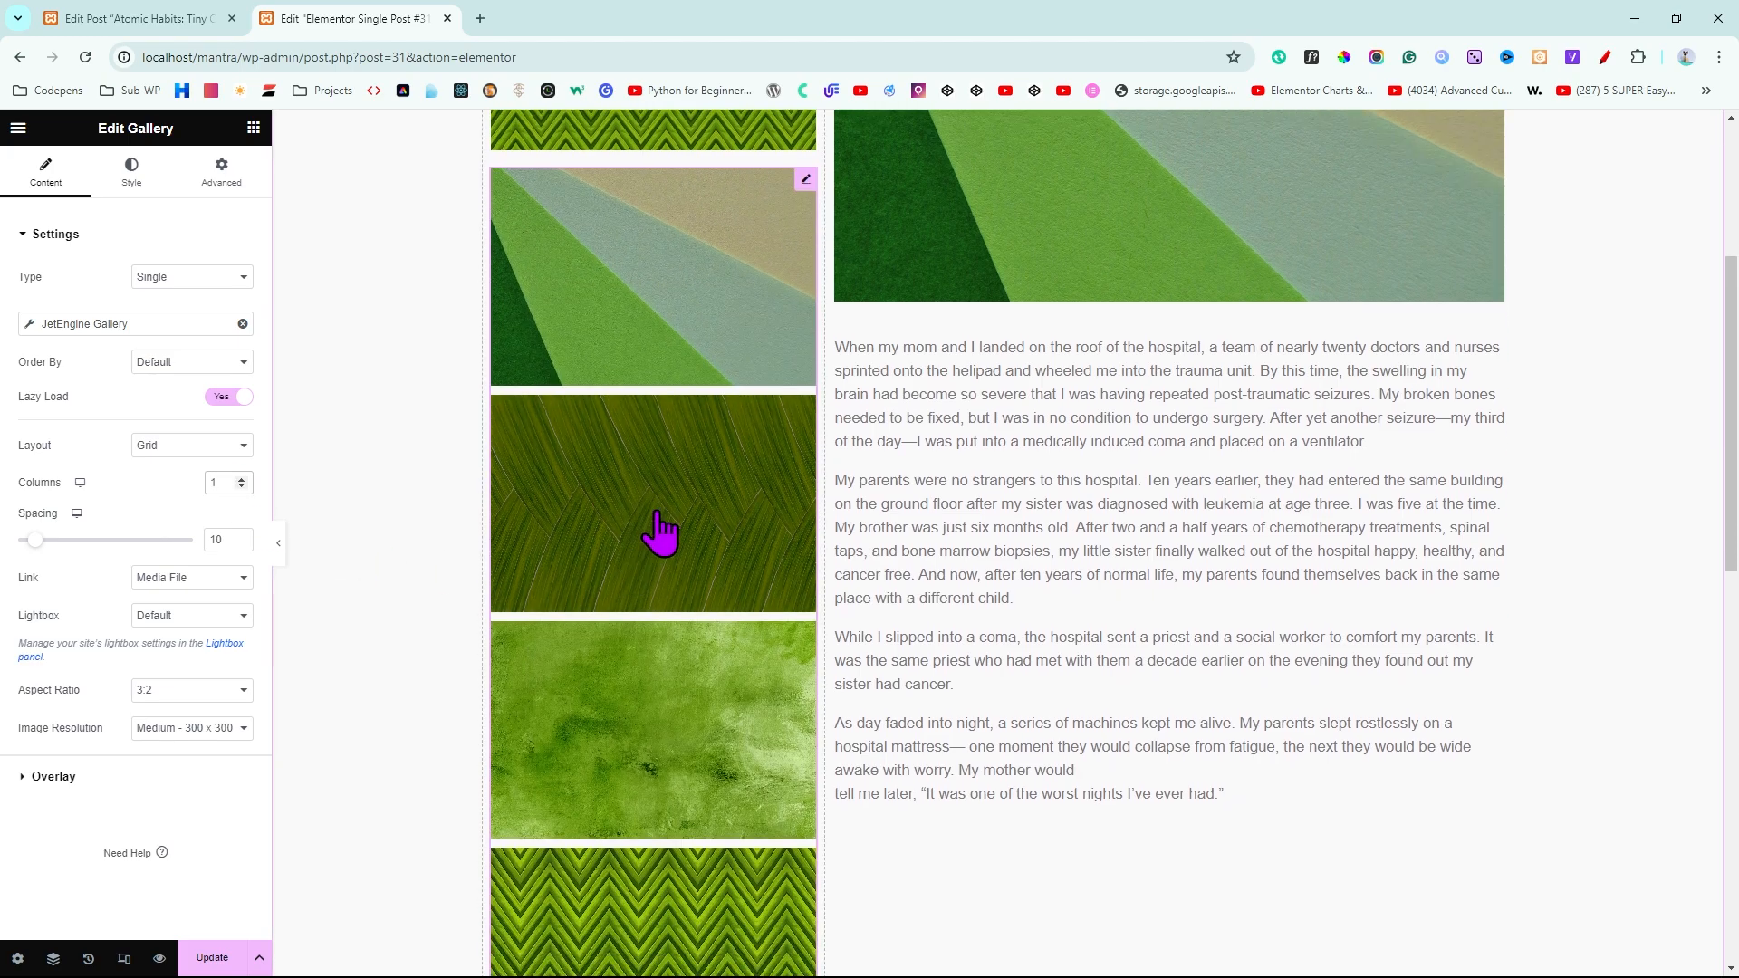
Move the gallery below the post content in the wide column and set its grid to 2 columns
left_click_drag(809, 181, 1165, 829)
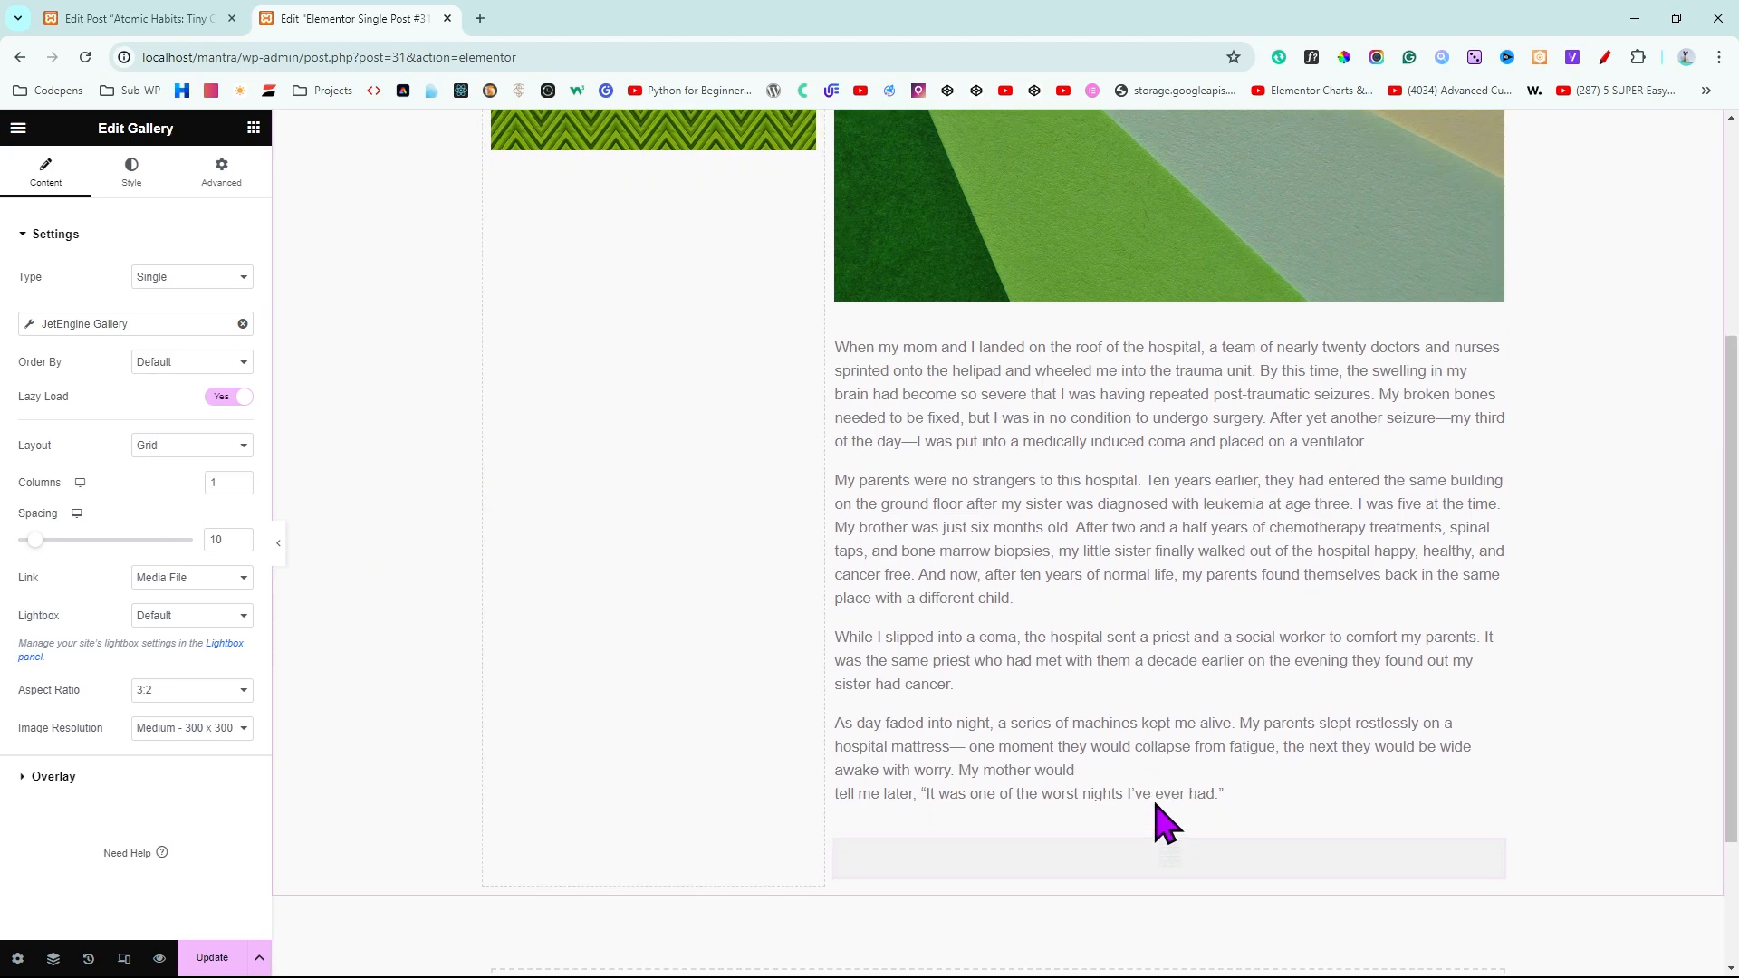
scroll(1222, 668, "down", 4)
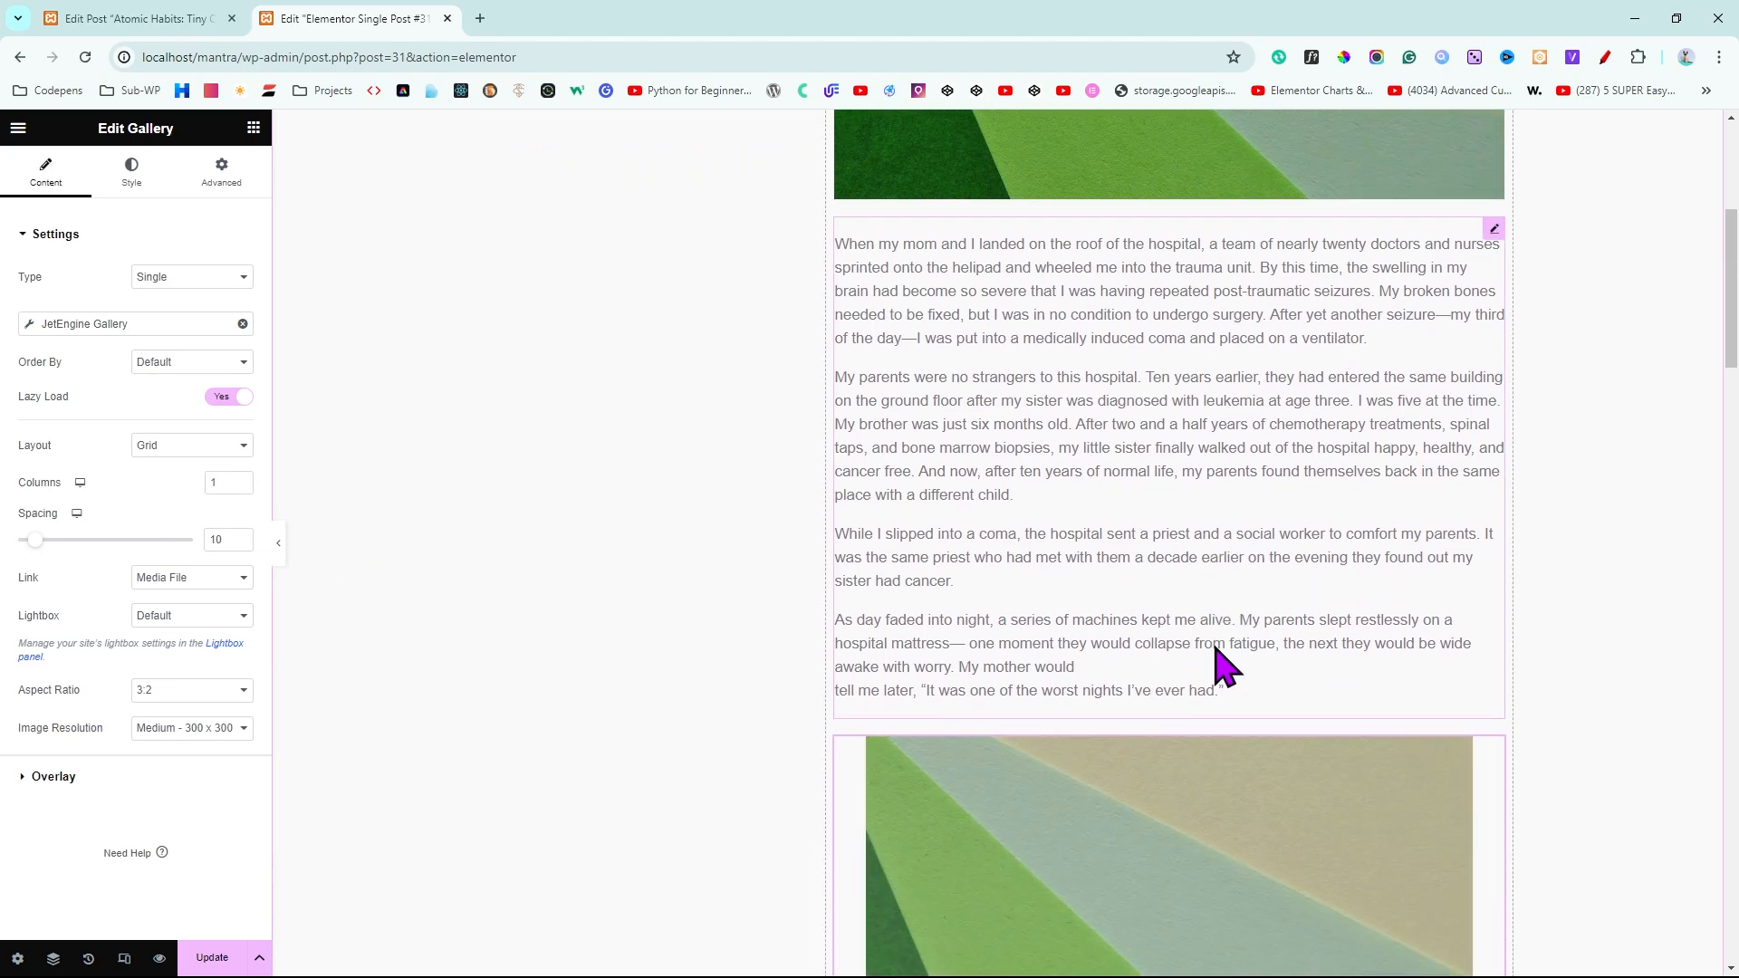
scroll(1218, 668, "down", 1)
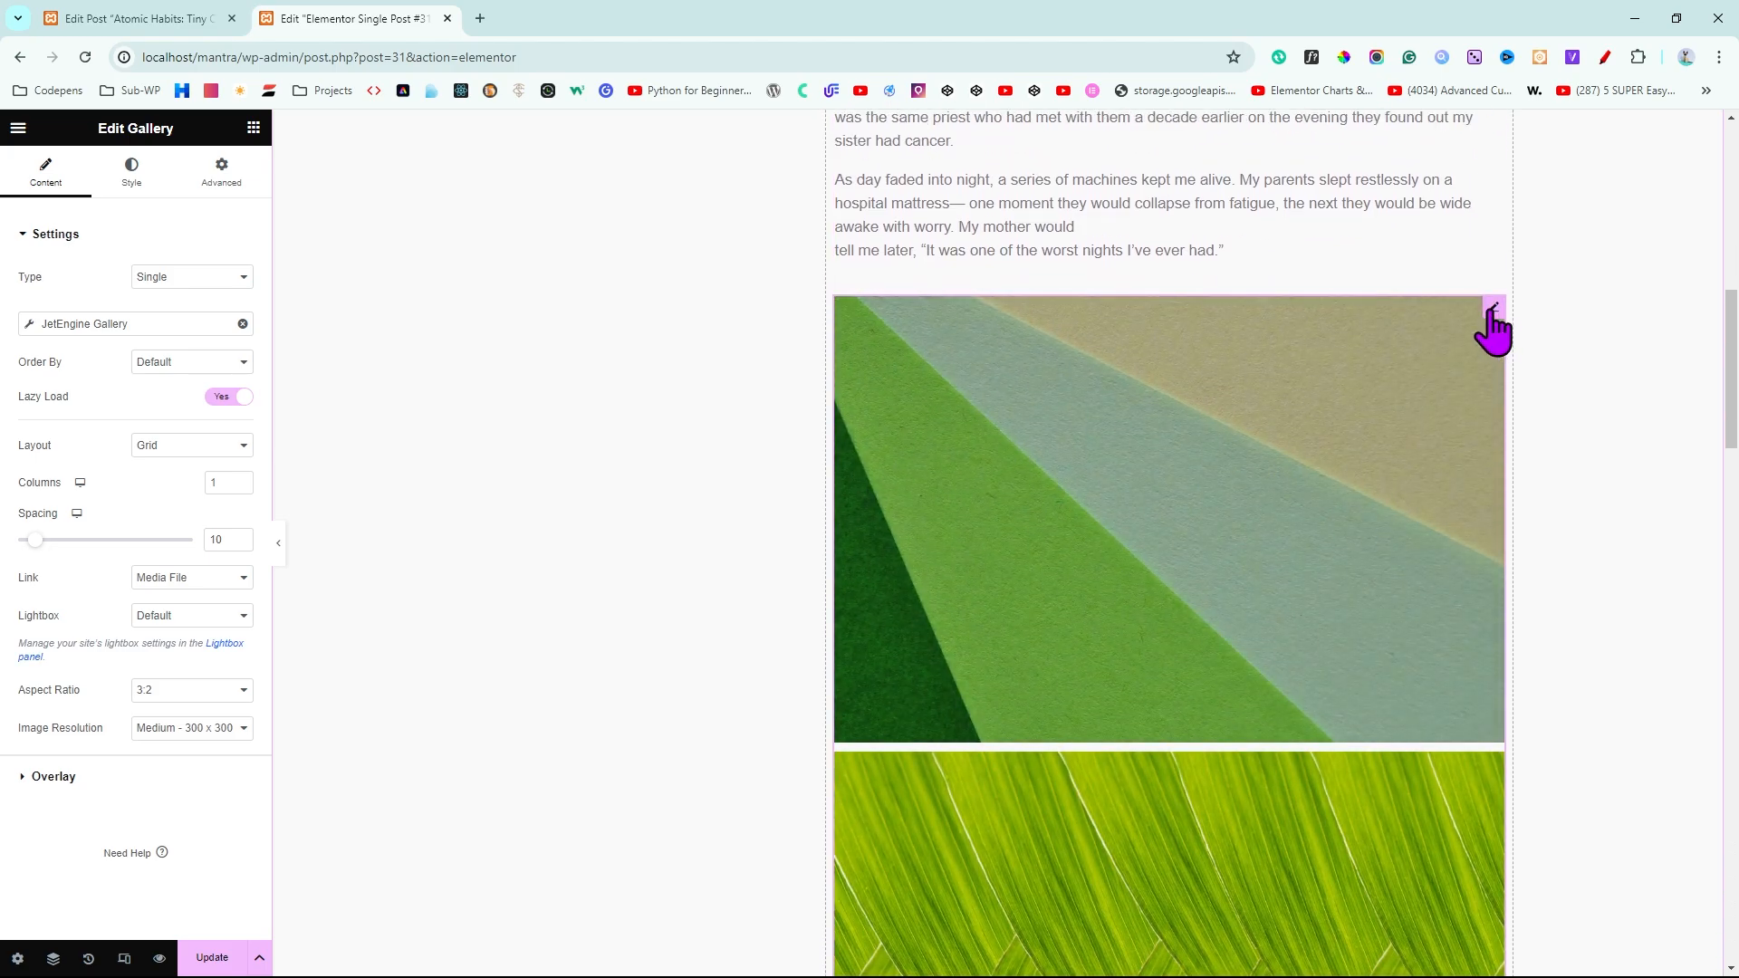
left_click(242, 479)
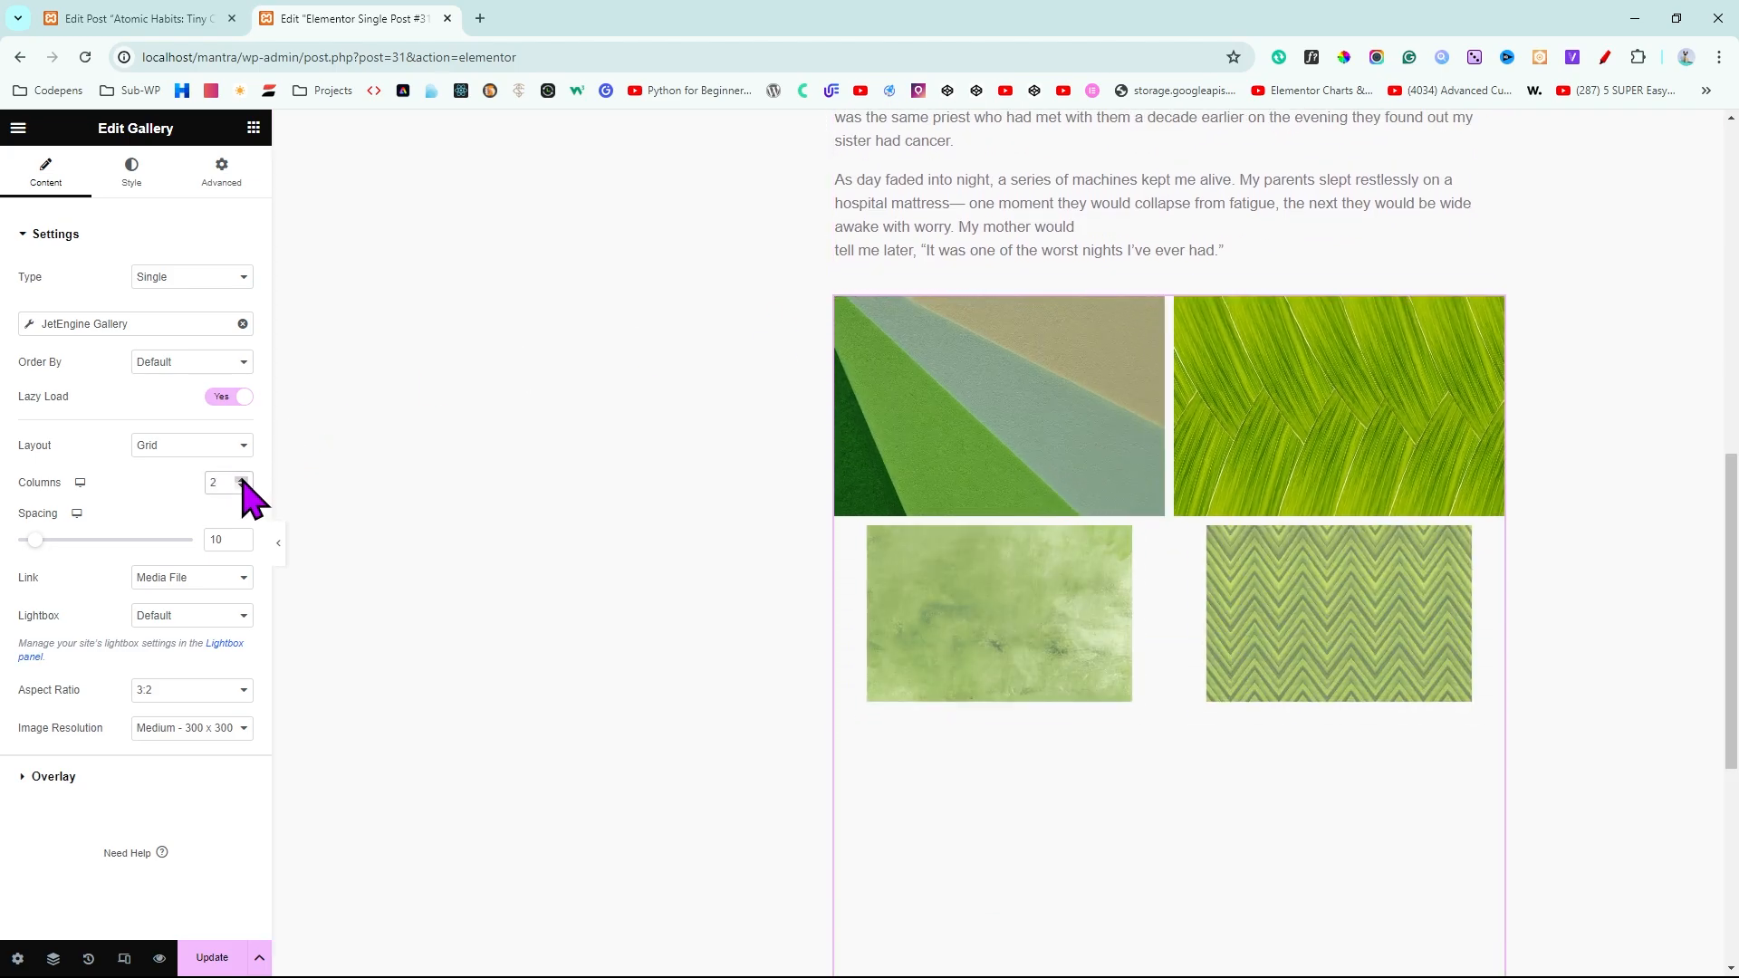
scroll(982, 591, "down", 4)
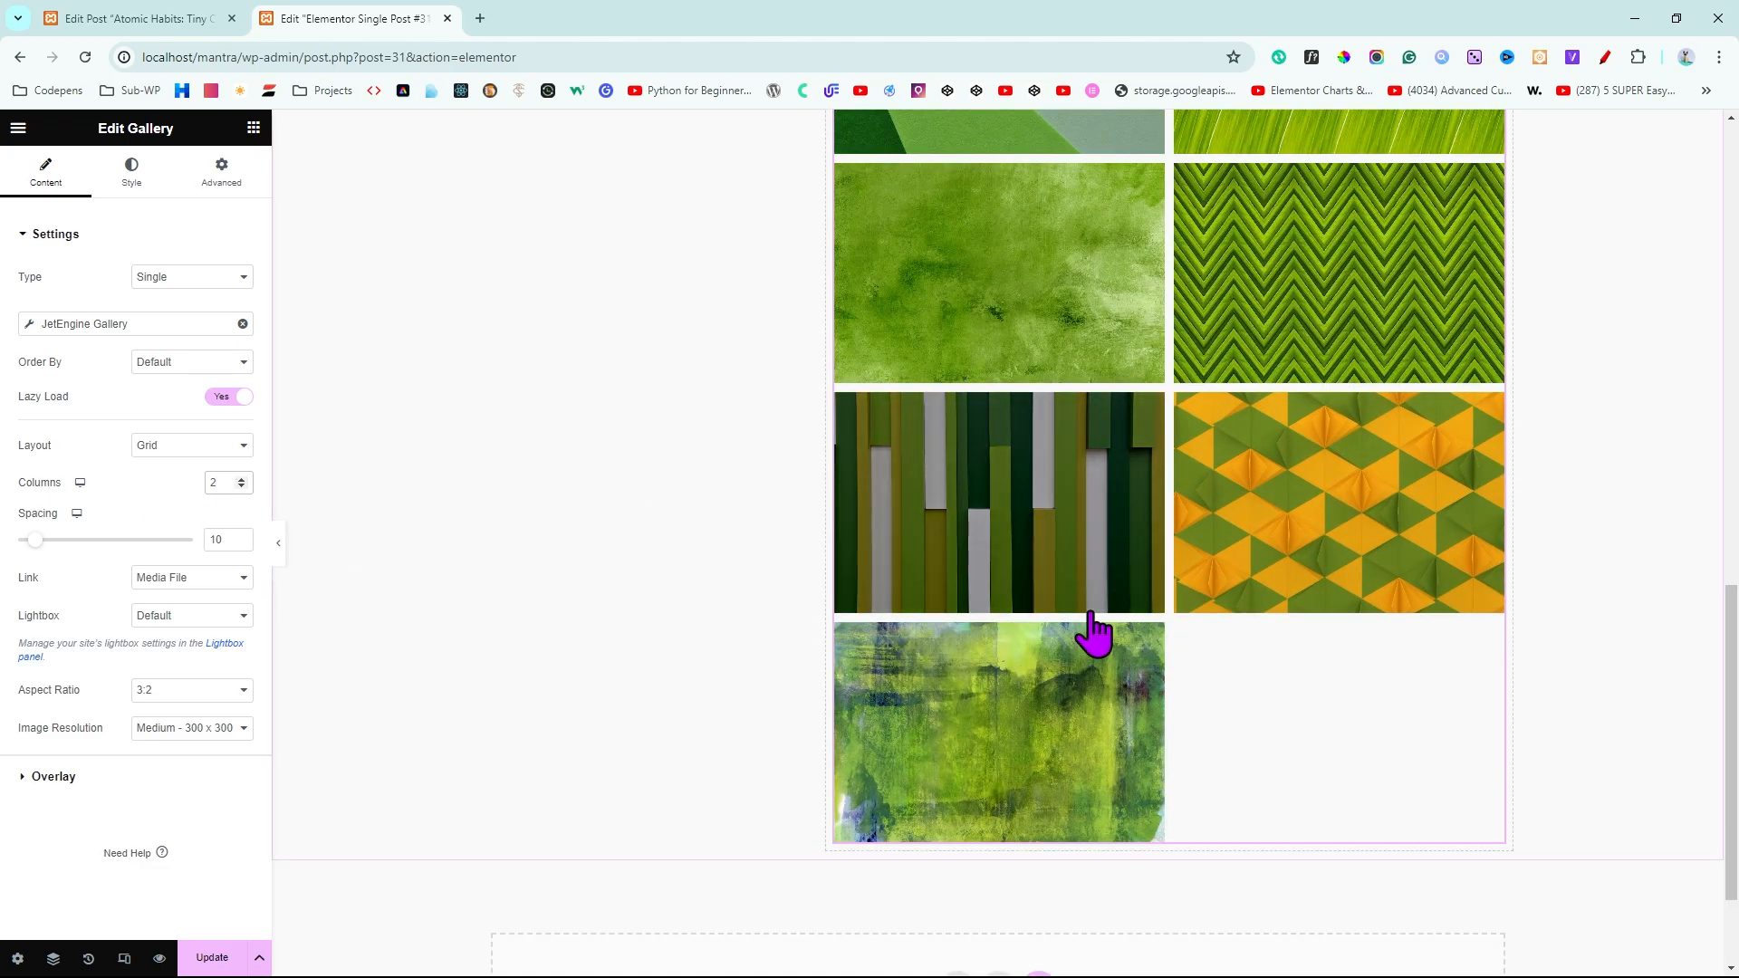
scroll(1092, 611, "up", 7)
scroll(1091, 613, "down", 9)
scroll(1094, 631, "up", 3)
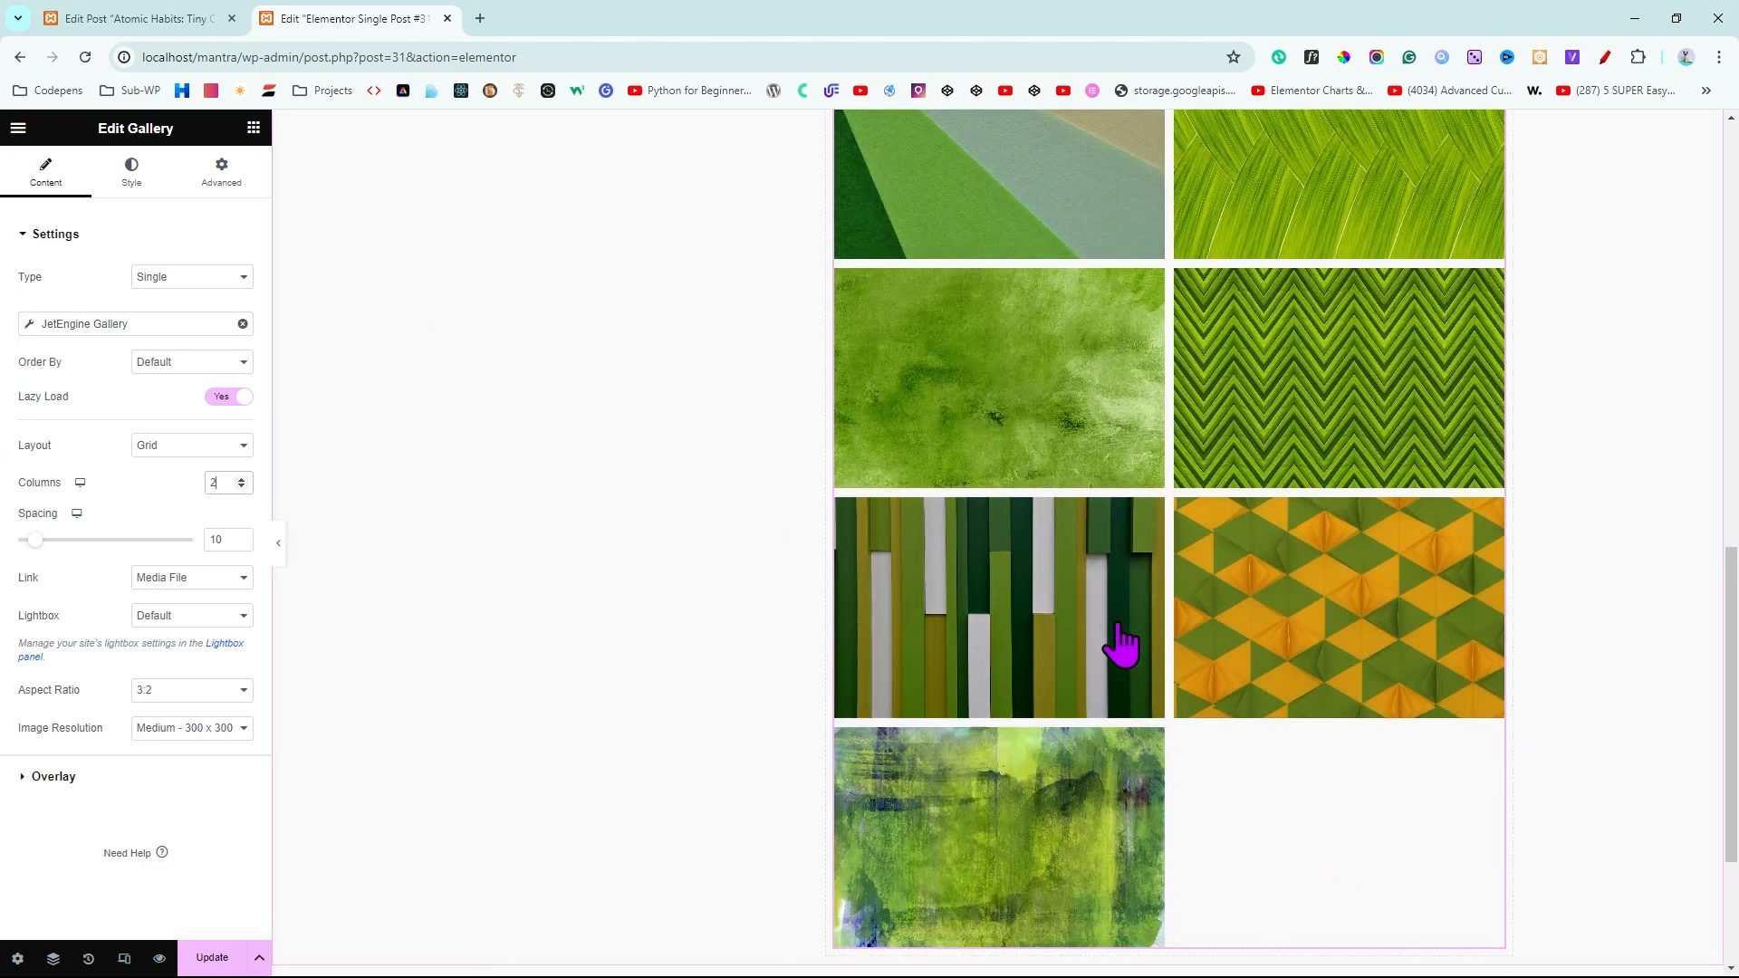
scroll(1122, 640, "up", 13)
scroll(1127, 643, "down", 4)
scroll(1128, 643, "down", 5)
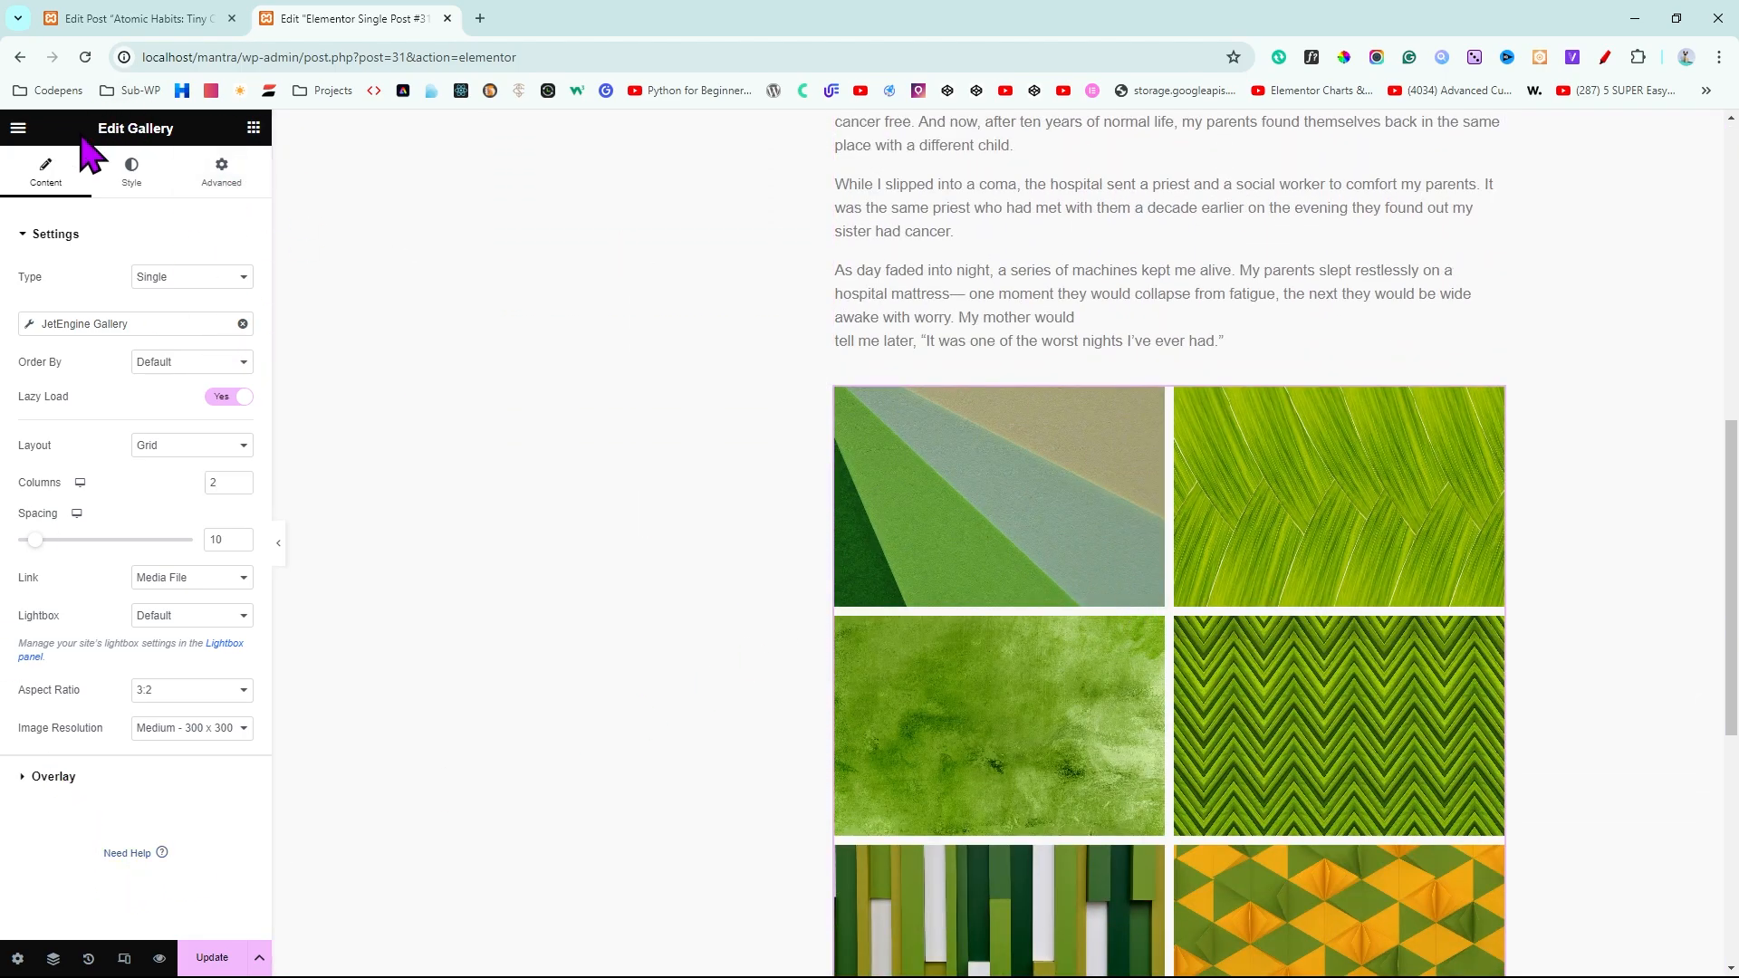
Update the single post template and exit the Elementor editor to WordPress
left_click(253, 129)
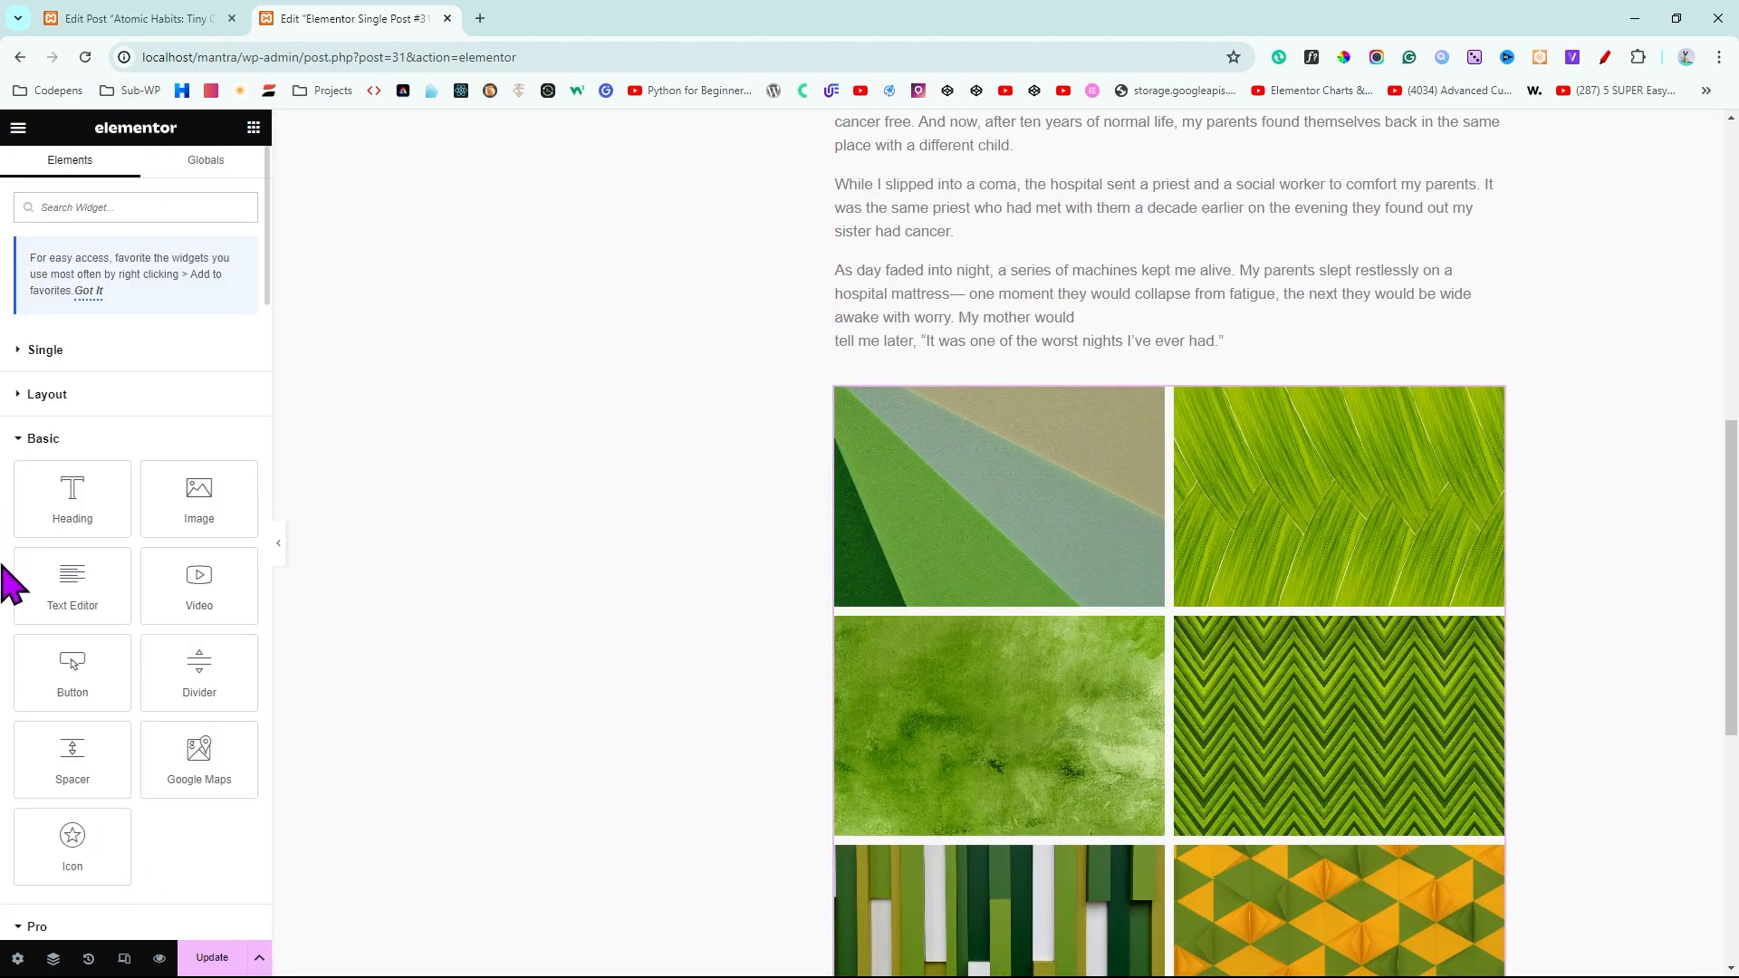
scroll(149, 677, "down", 5)
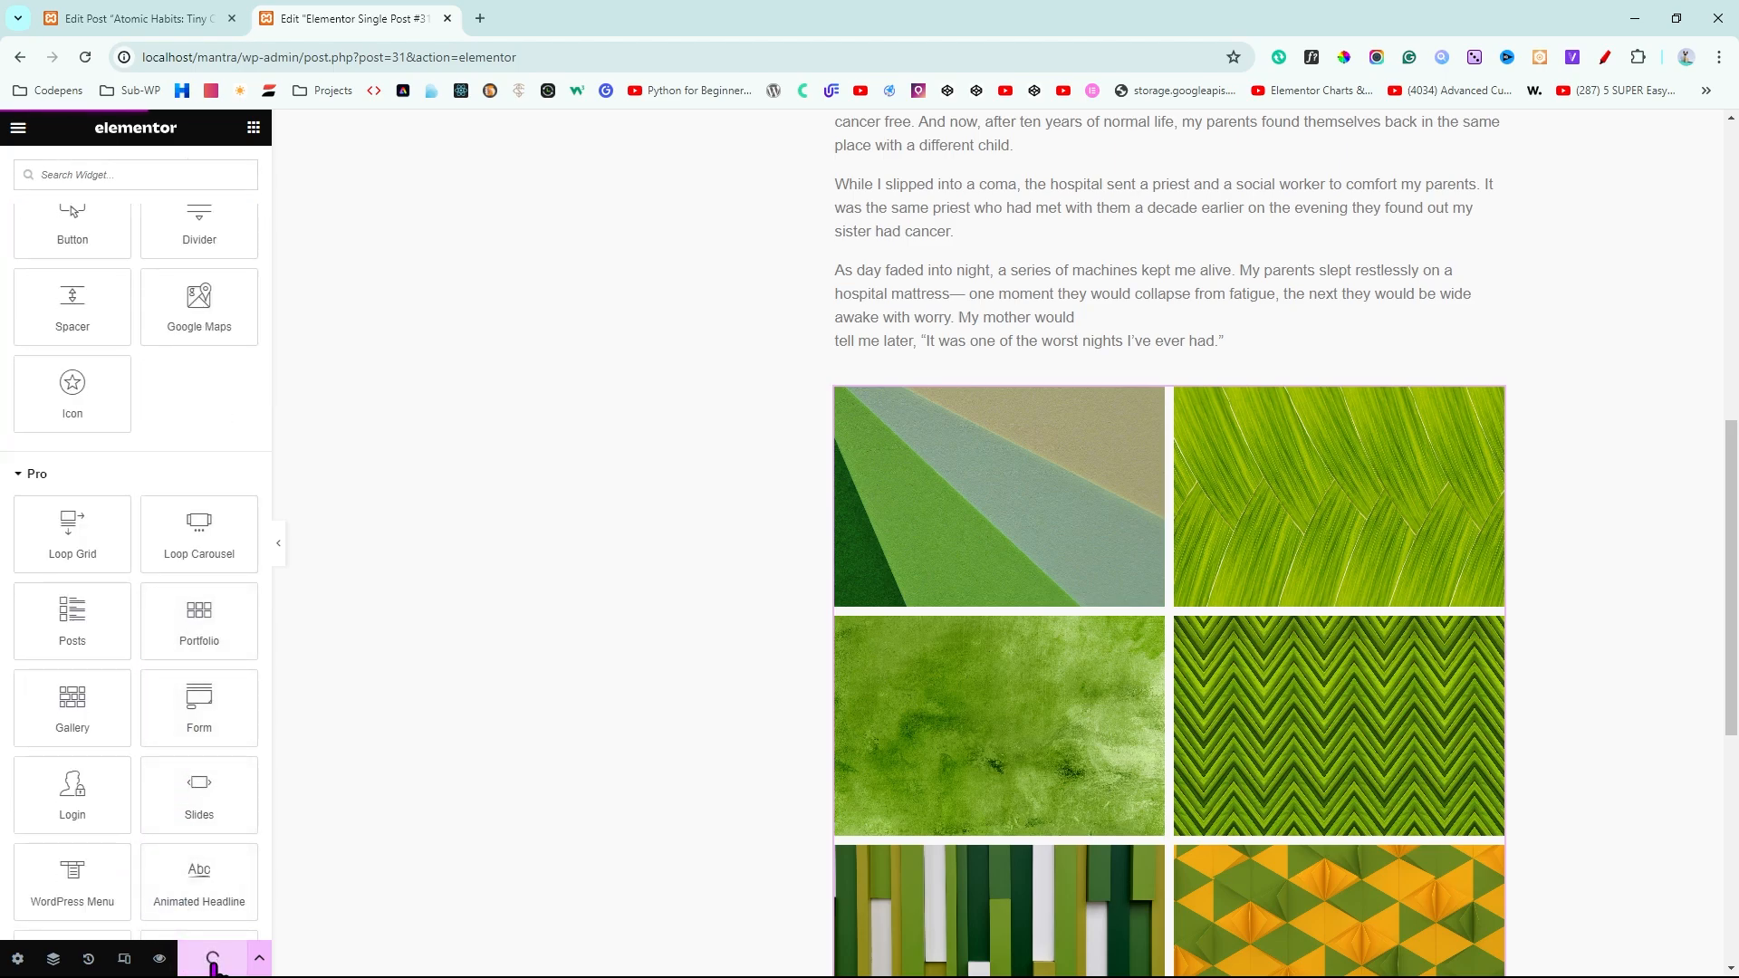
left_click(18, 129)
left_click(127, 516)
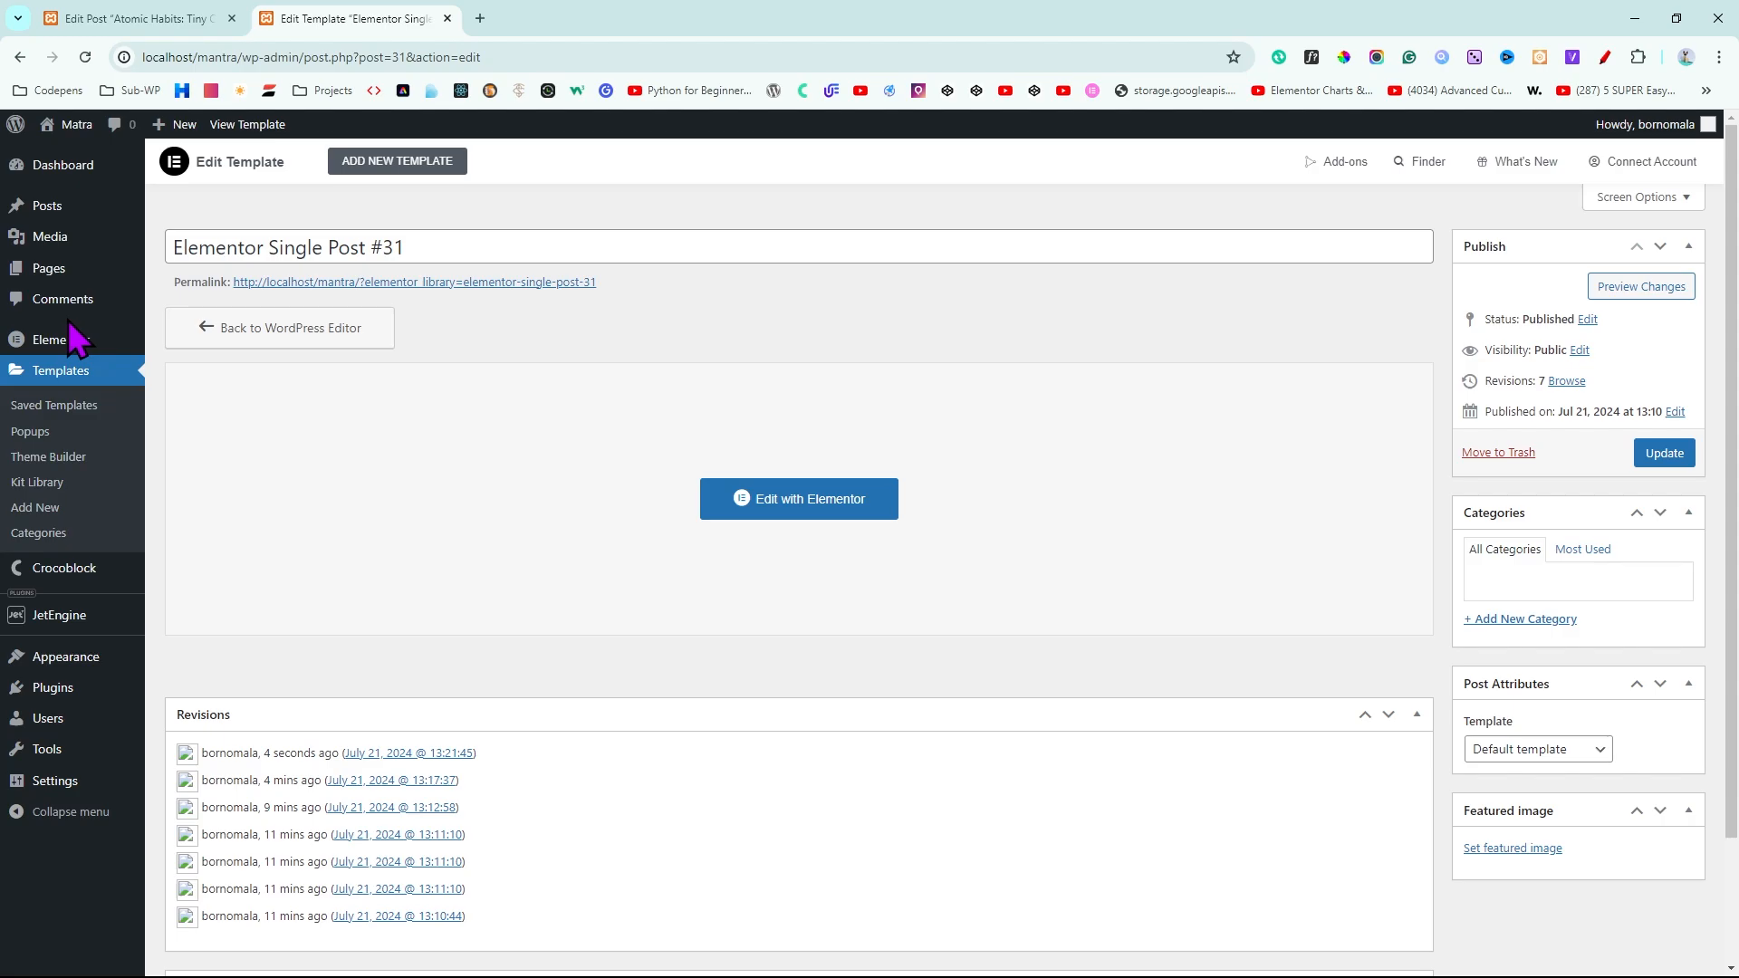
Enable the Slider Gallery for Dynamic Field widget module in the JetEngine dashboard and save the modules
left_click(80, 167)
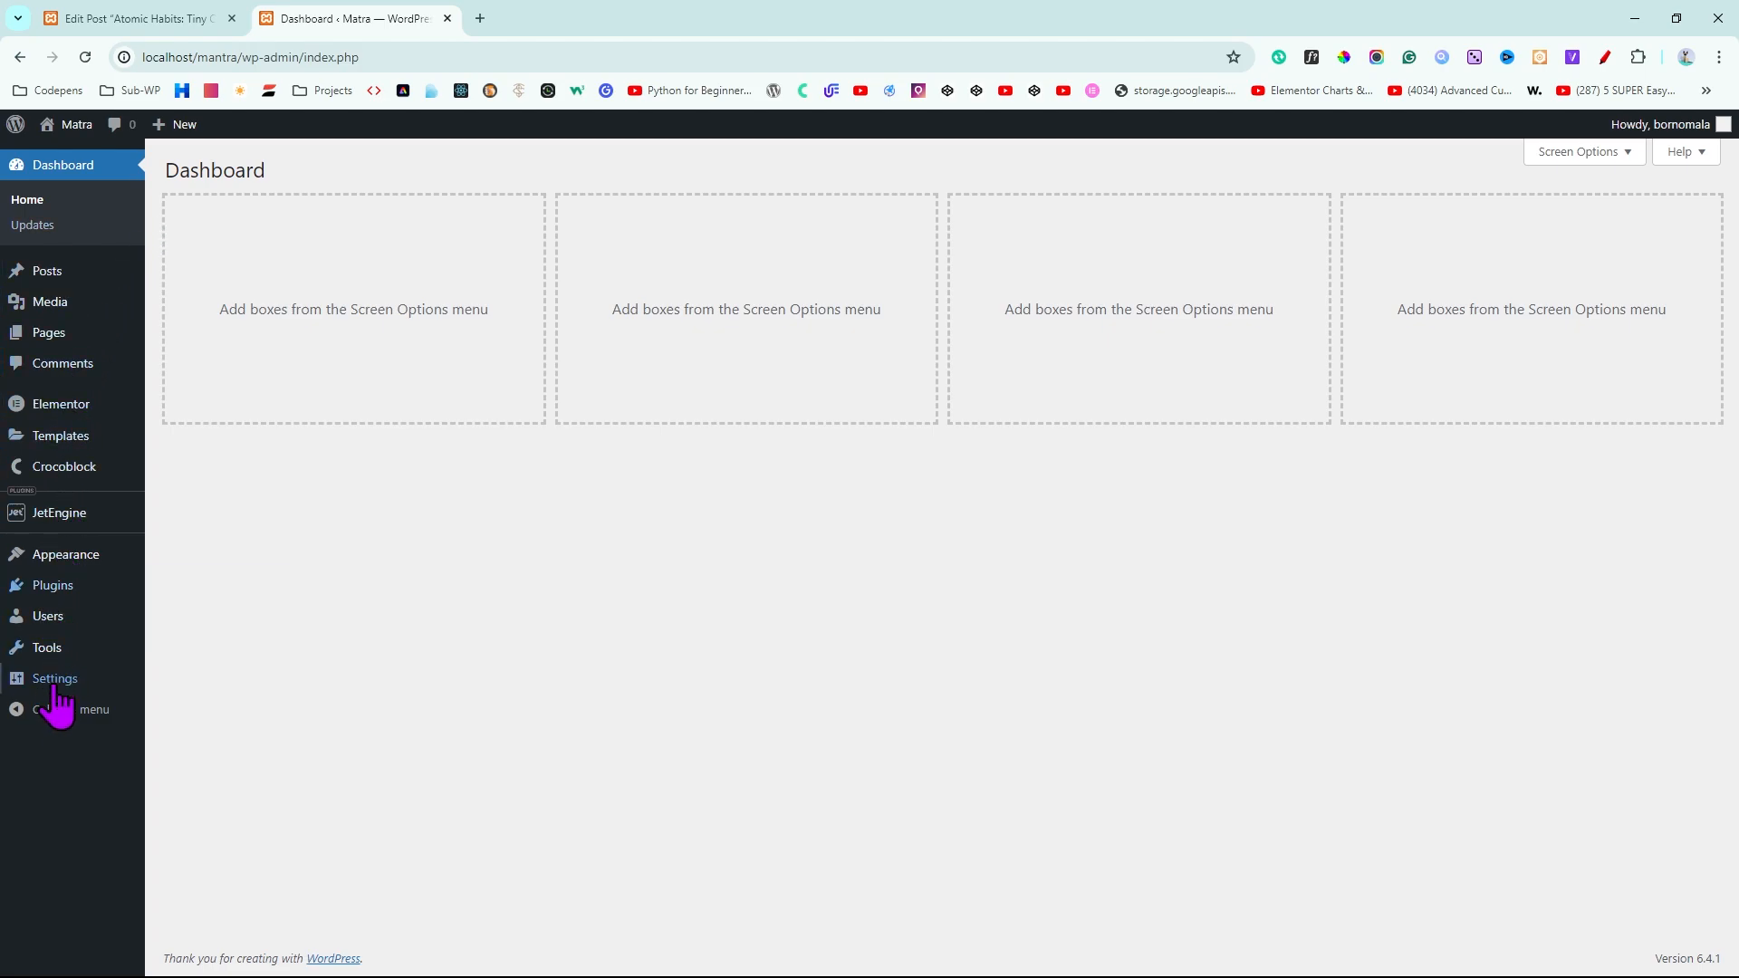
left_click(204, 520)
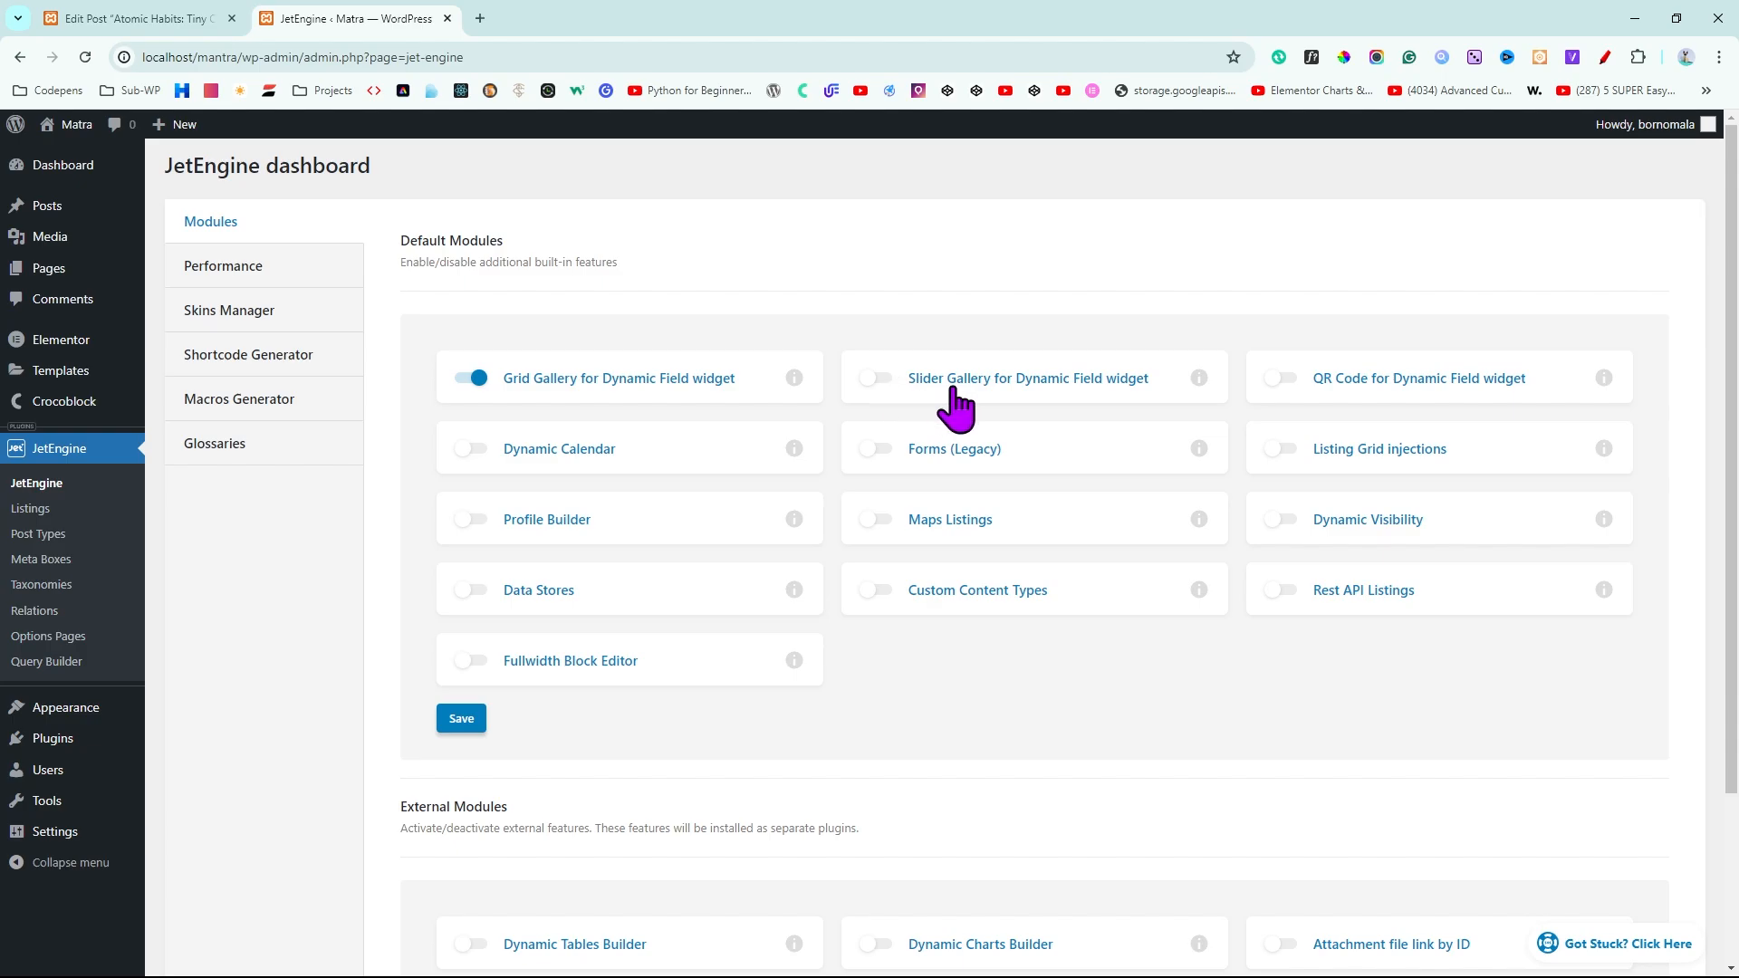
left_click(879, 380)
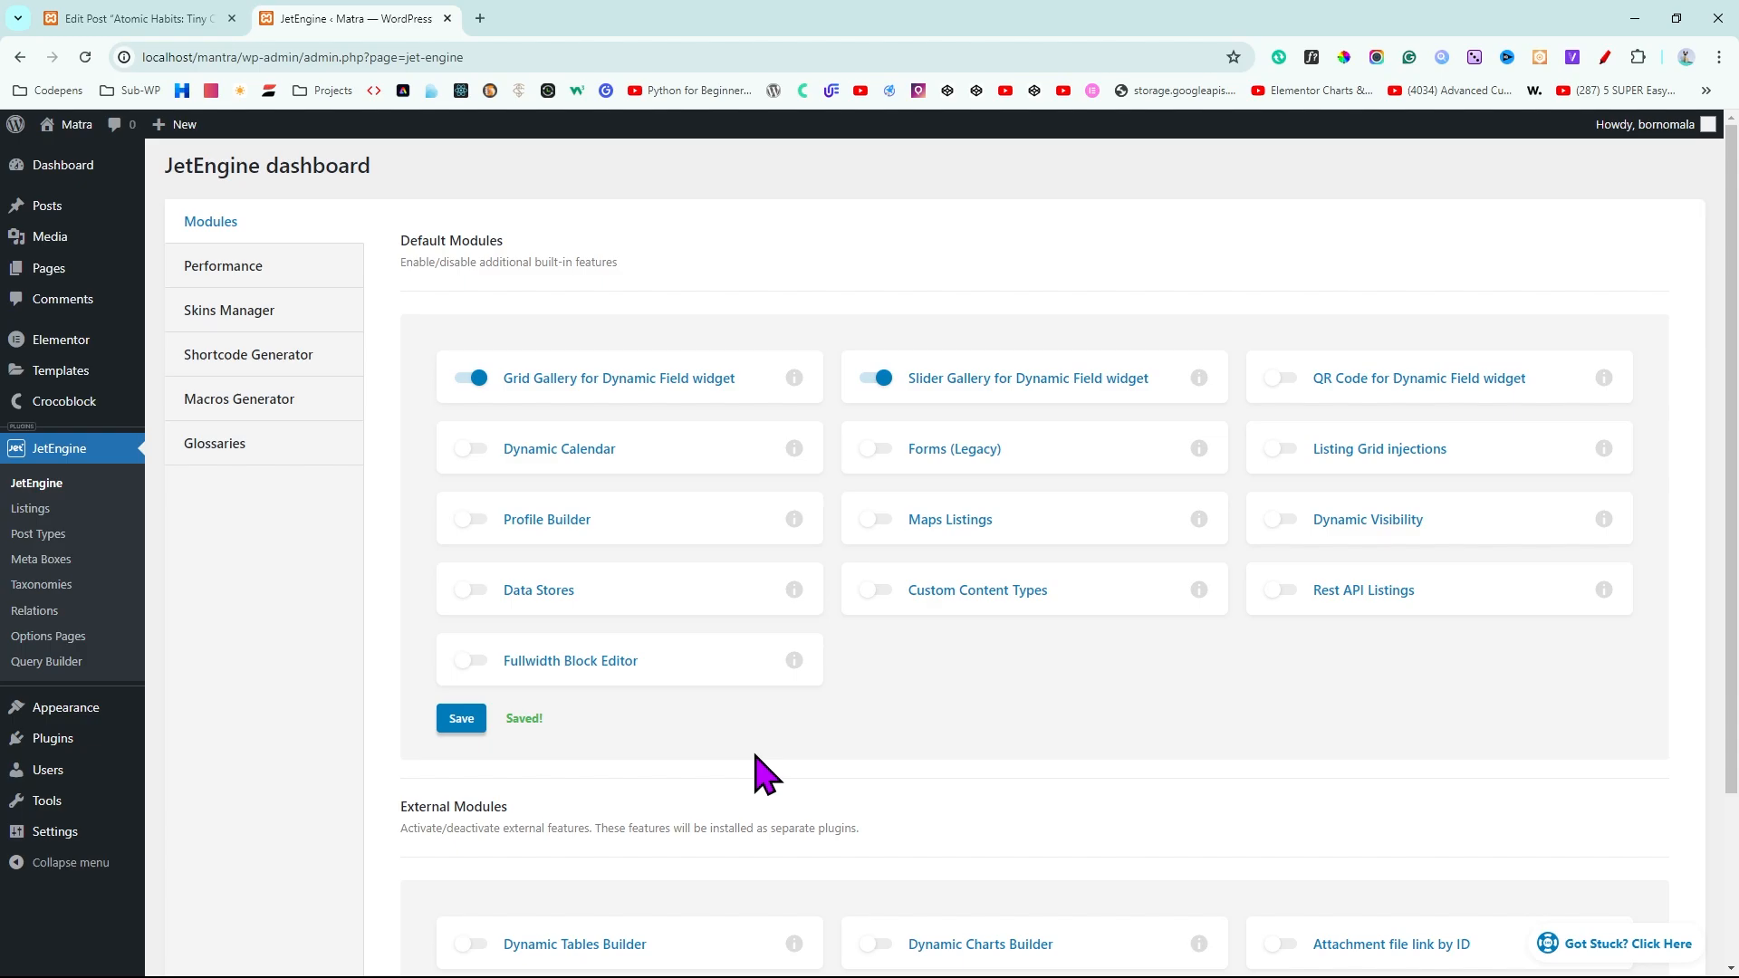
Open the Elementor Single Post #31 template for editing from the Theme Builder's Single Post section
mouse_move(63, 371)
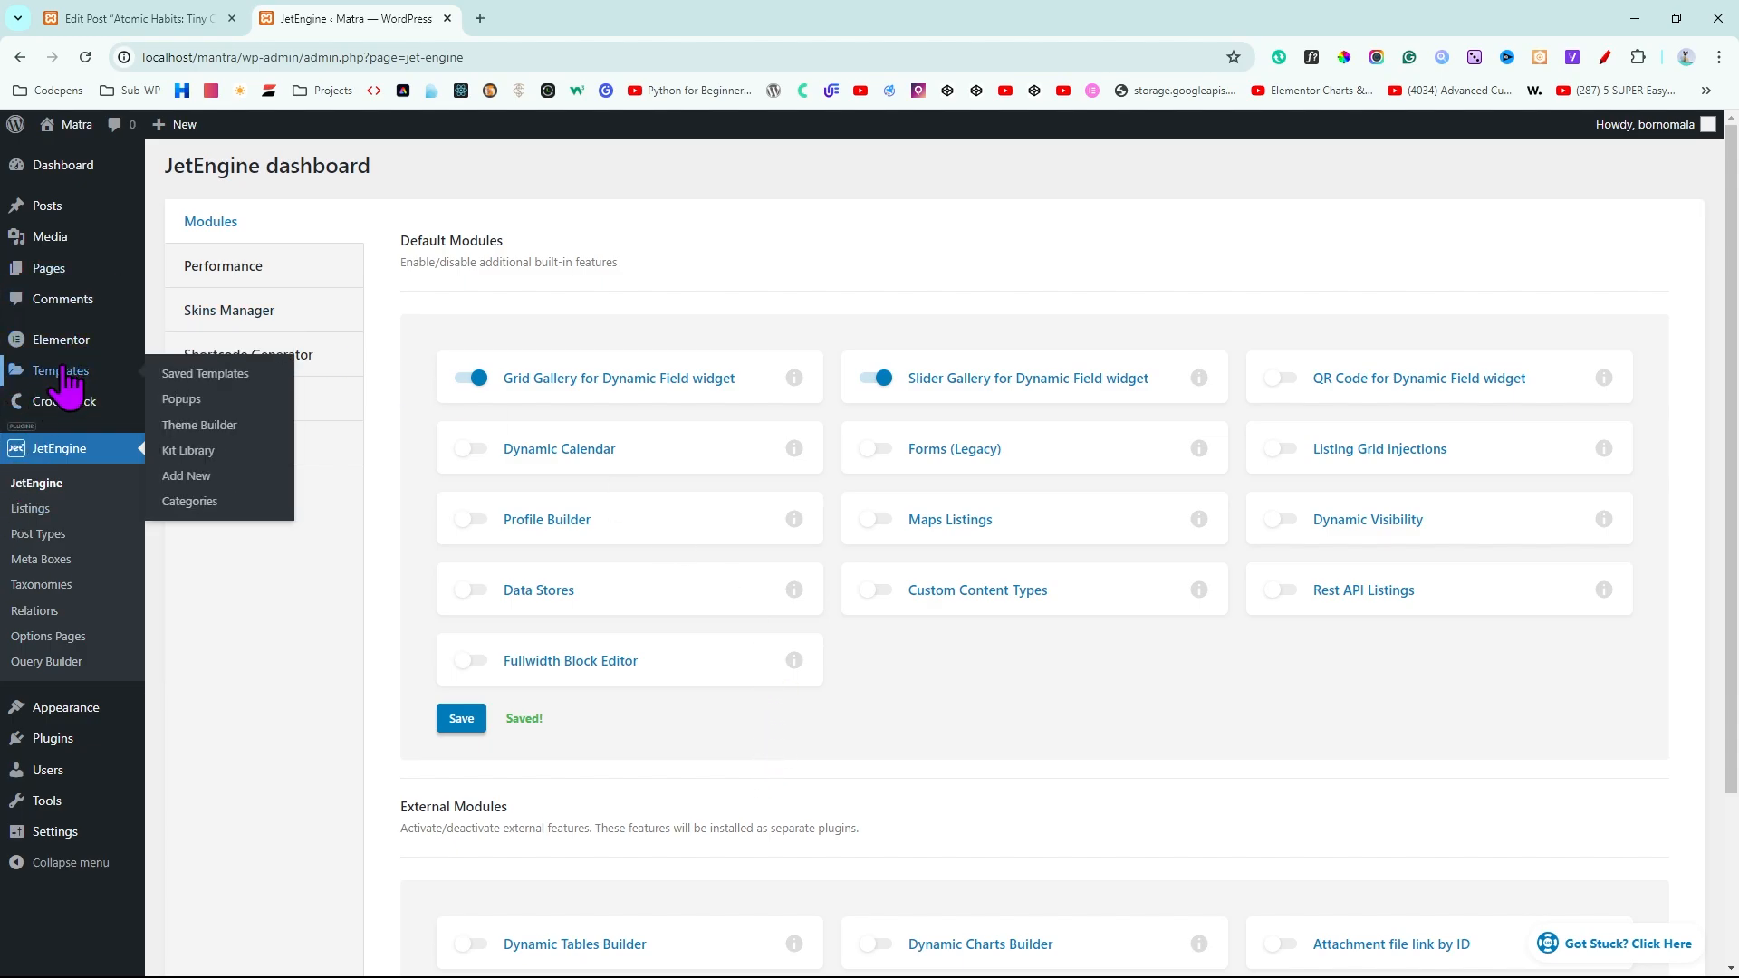
left_click(192, 426)
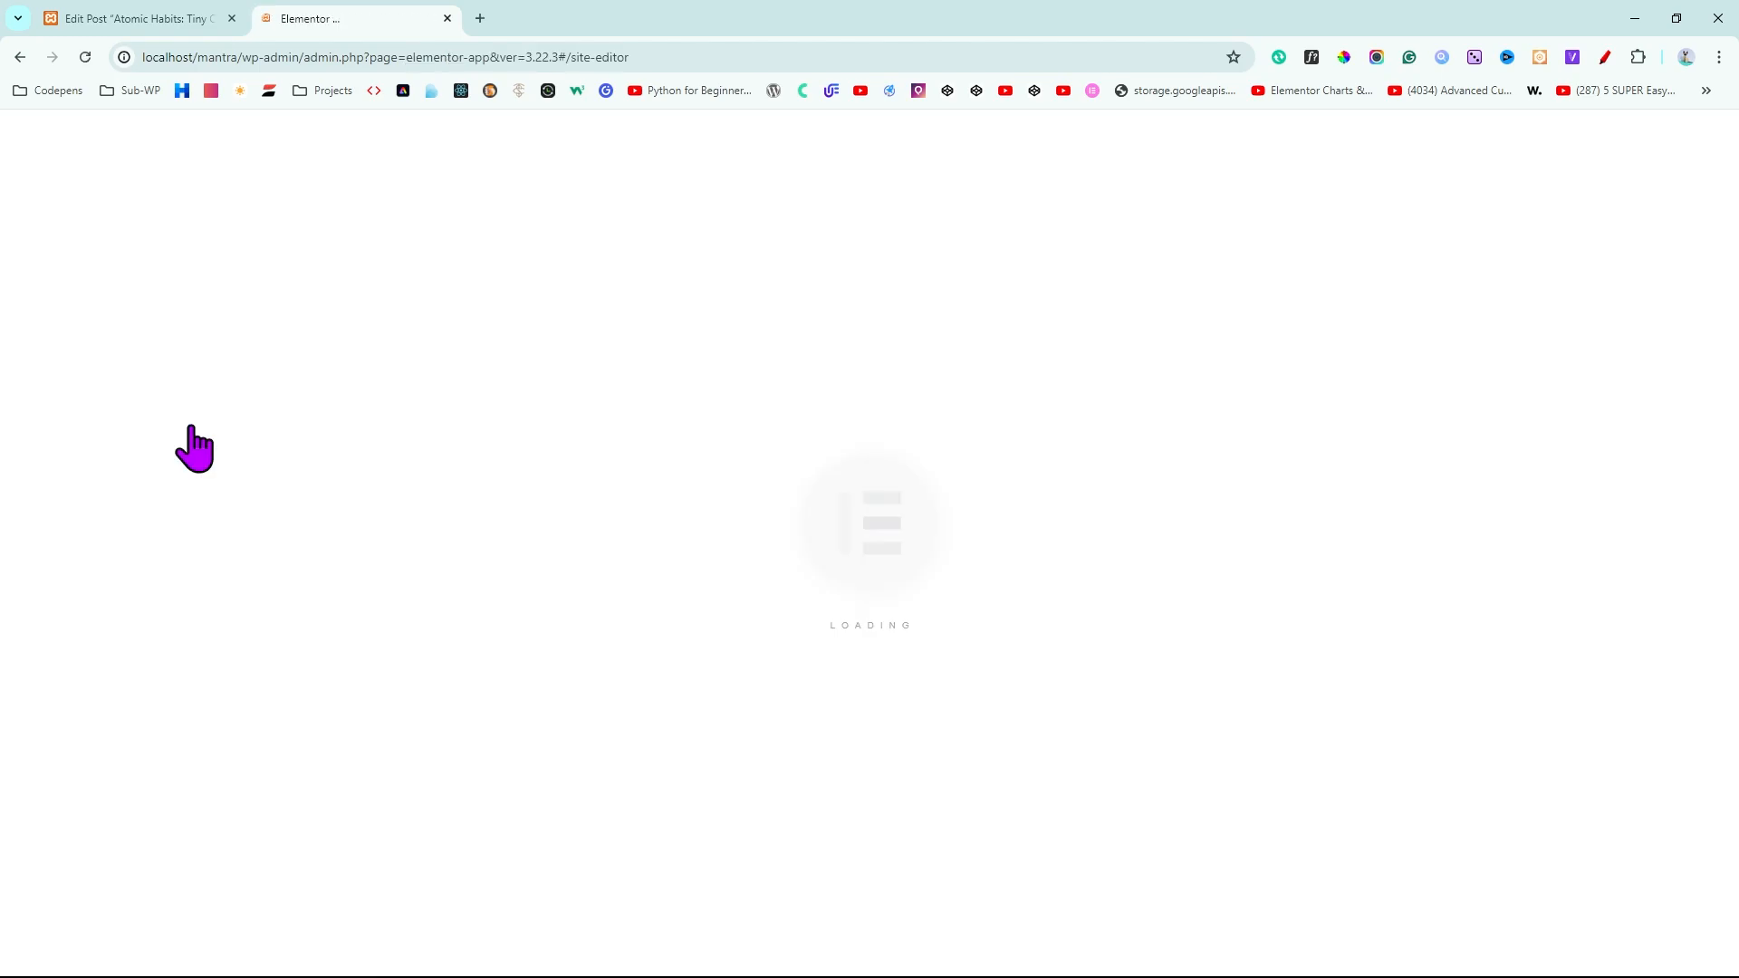
left_click(419, 388)
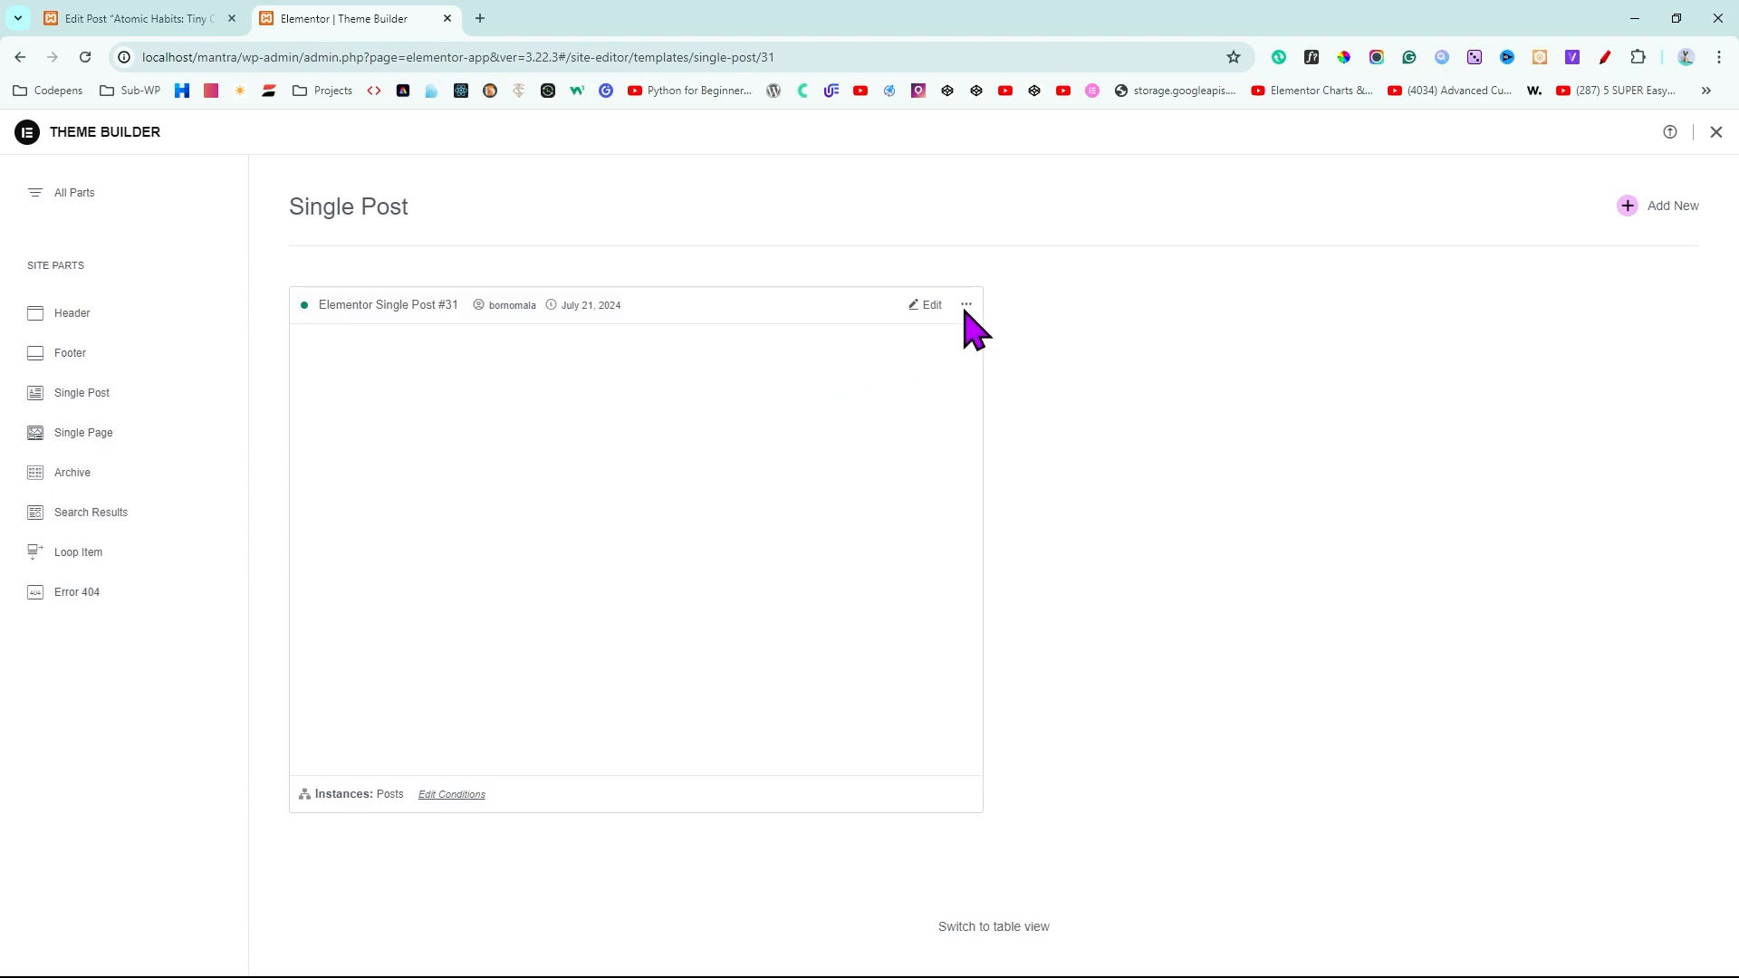
left_click(927, 305)
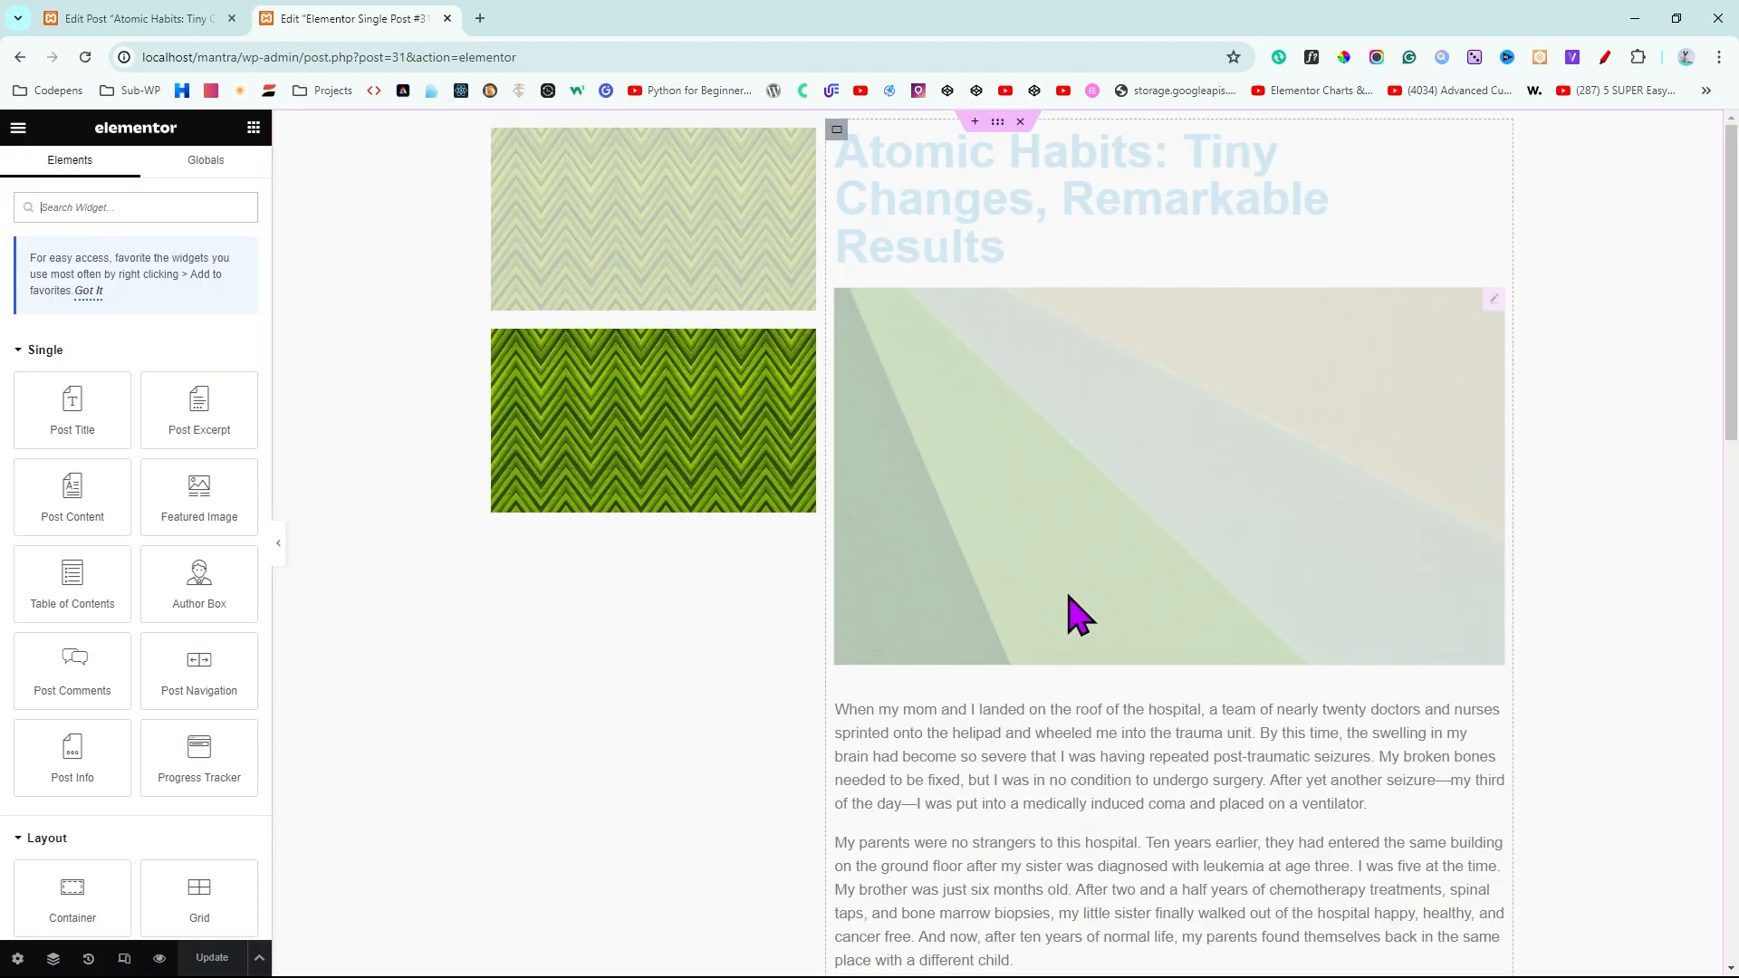
Add a Dynamic Field widget from the Listing Elements below the two images in the narrow column
scroll(1730, 359, "down", 10)
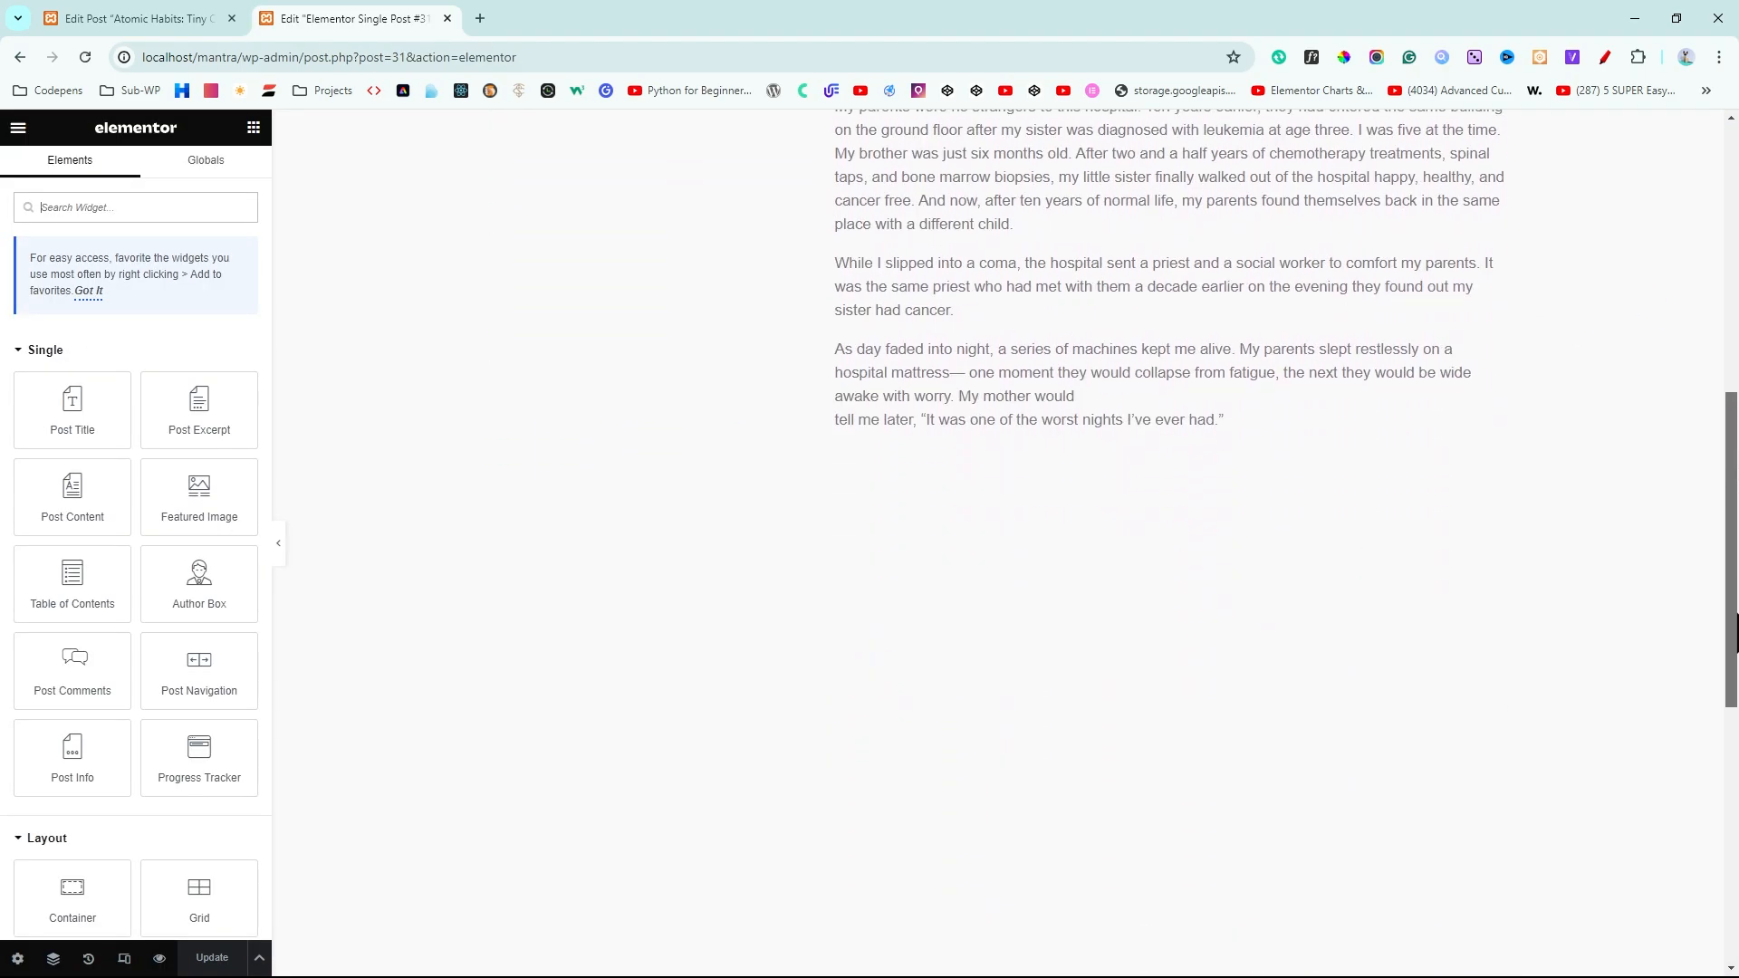
scroll(1731, 360, "up", 3)
scroll(667, 671, "up", 7)
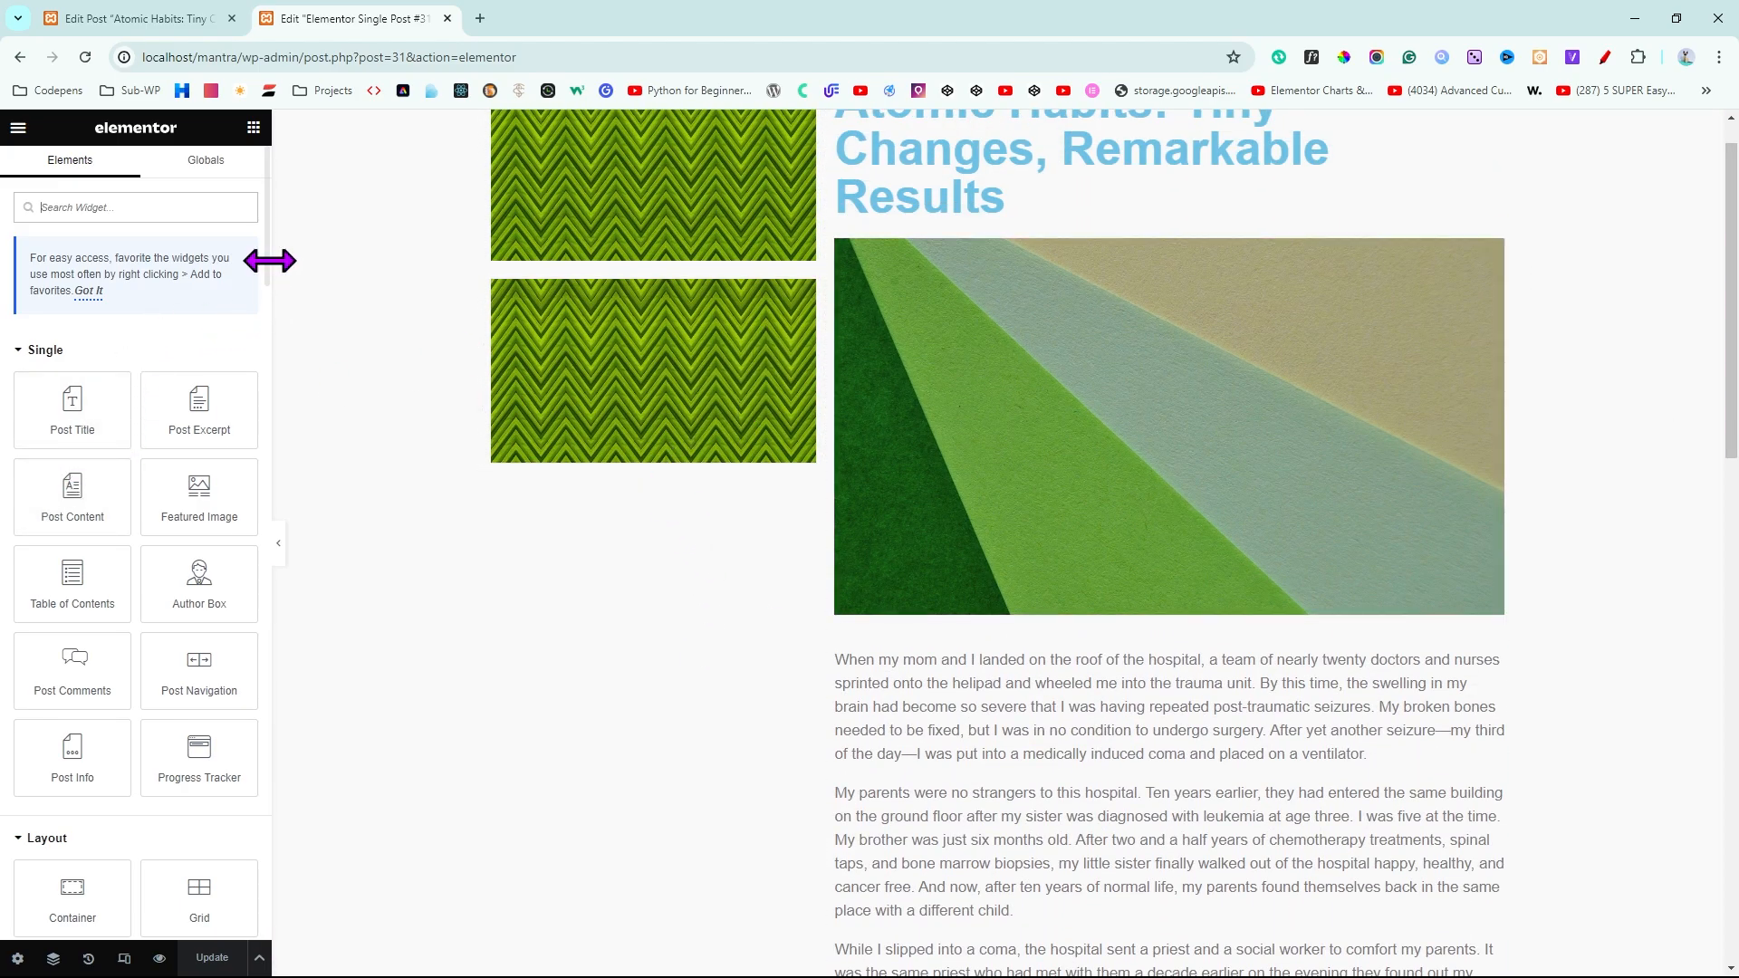
scroll(264, 330, "down", 15)
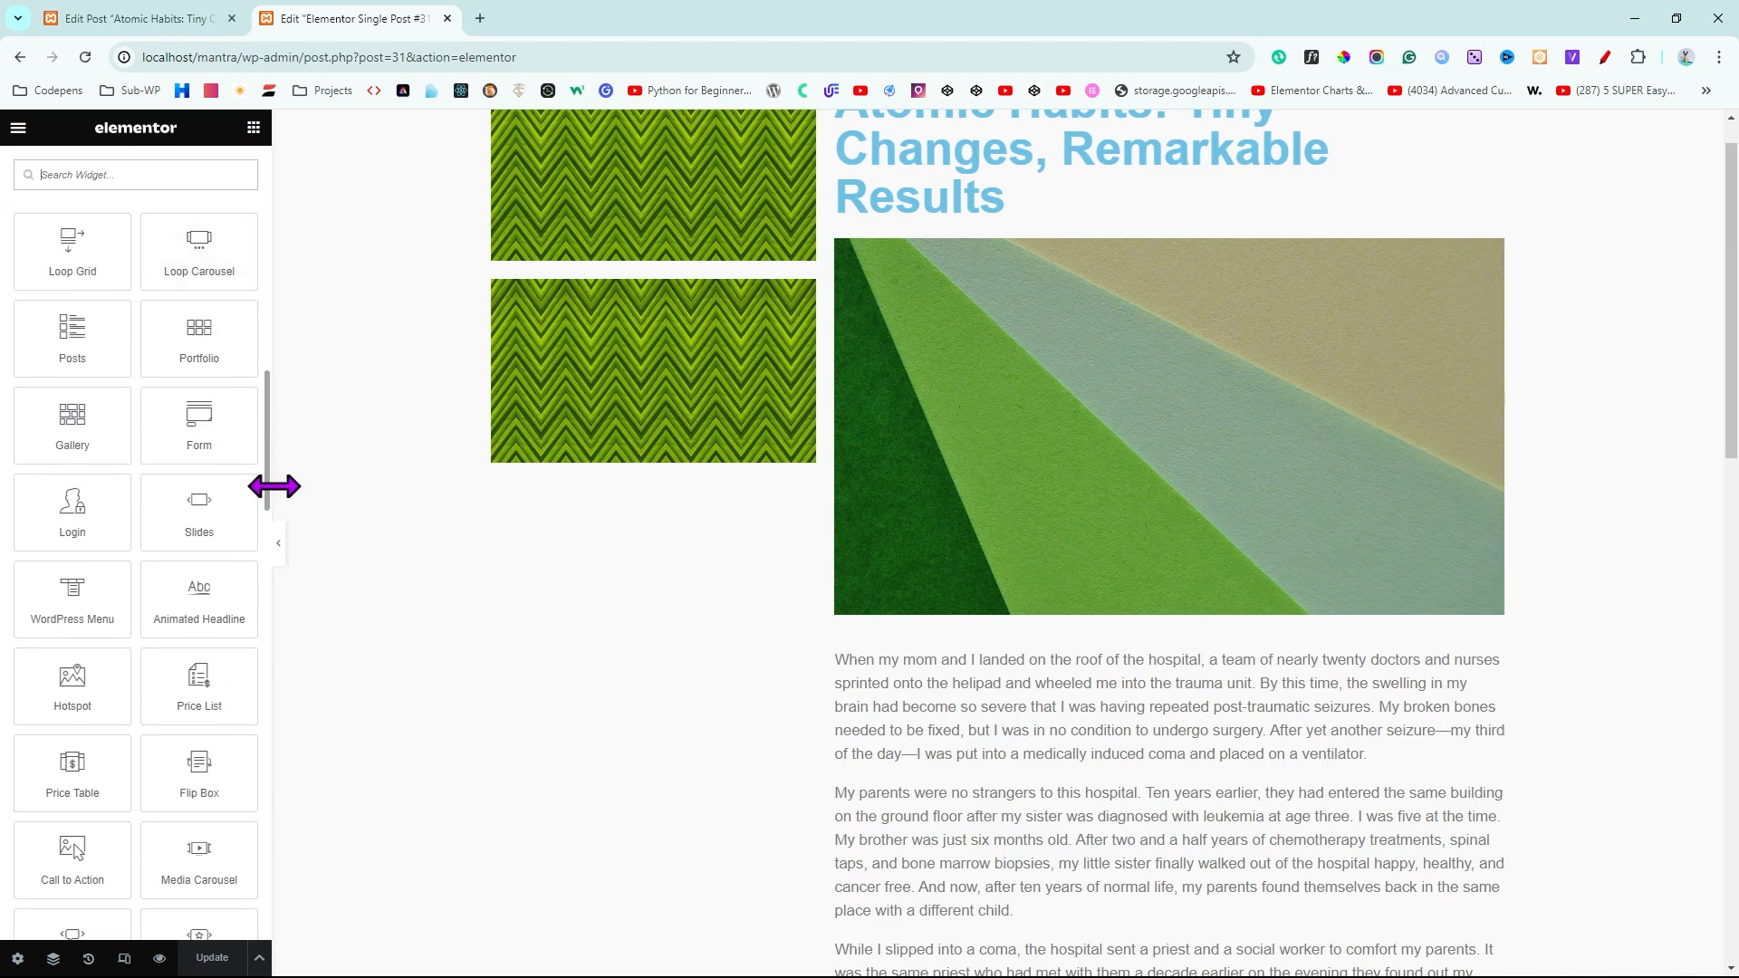
scroll(274, 513, "down", 8)
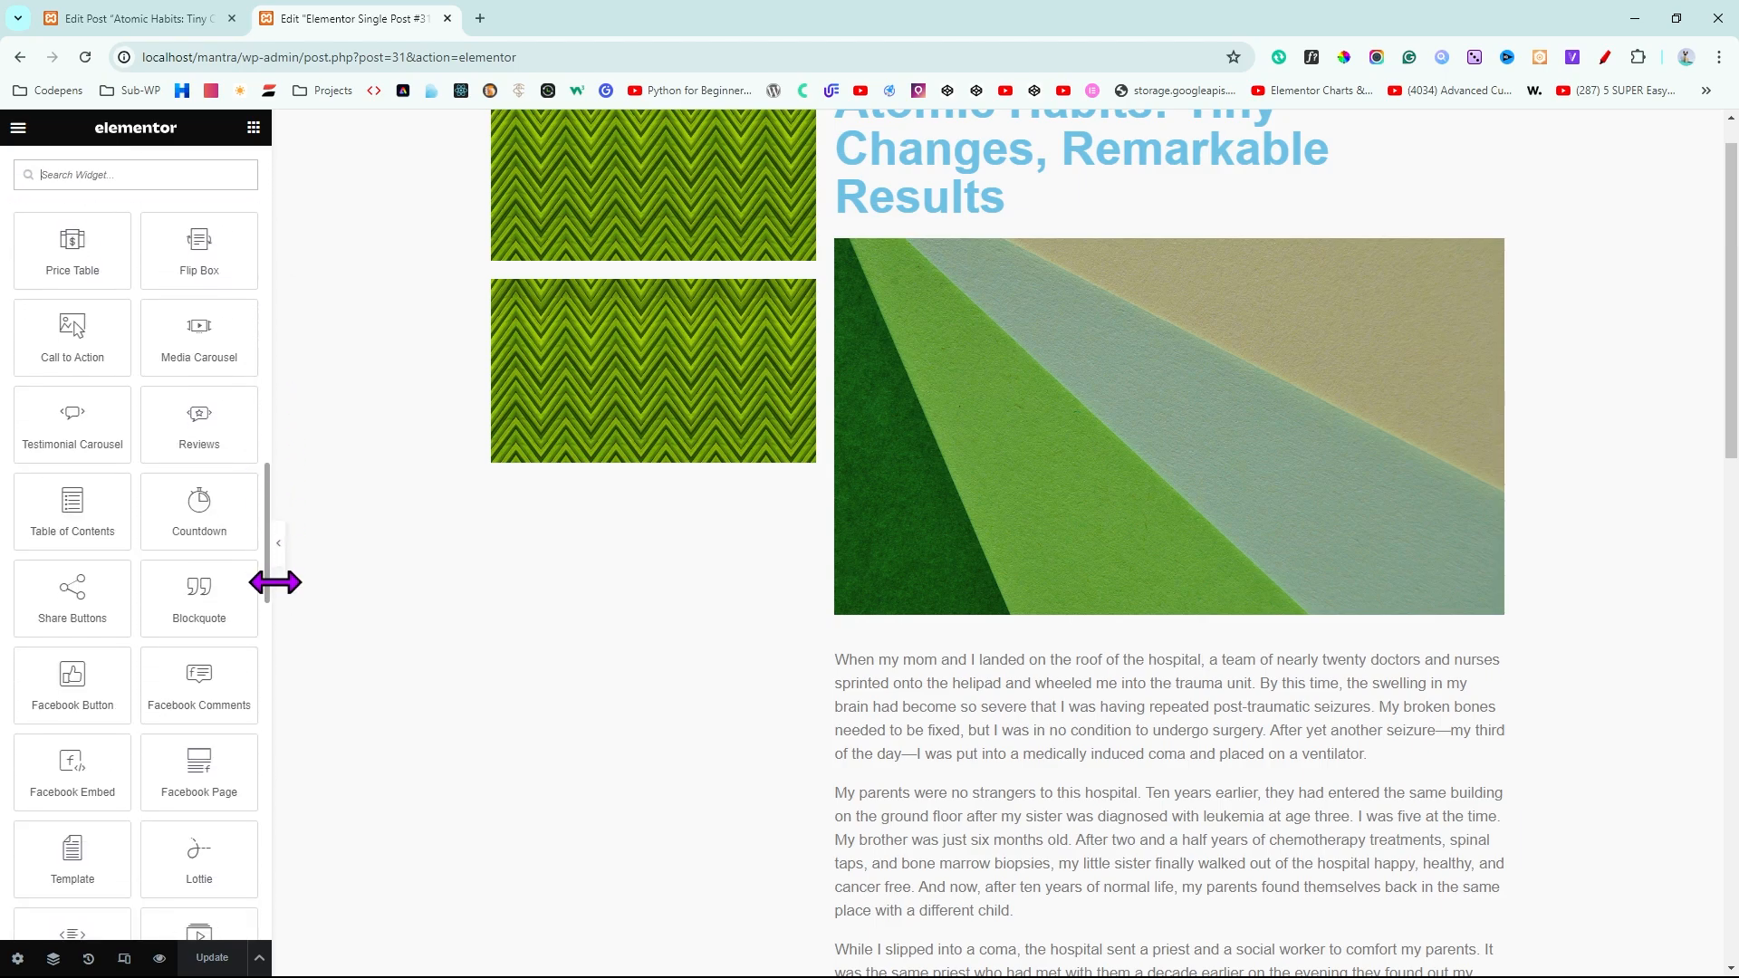
scroll(270, 652, "down", 3)
scroll(269, 682, "down", 1)
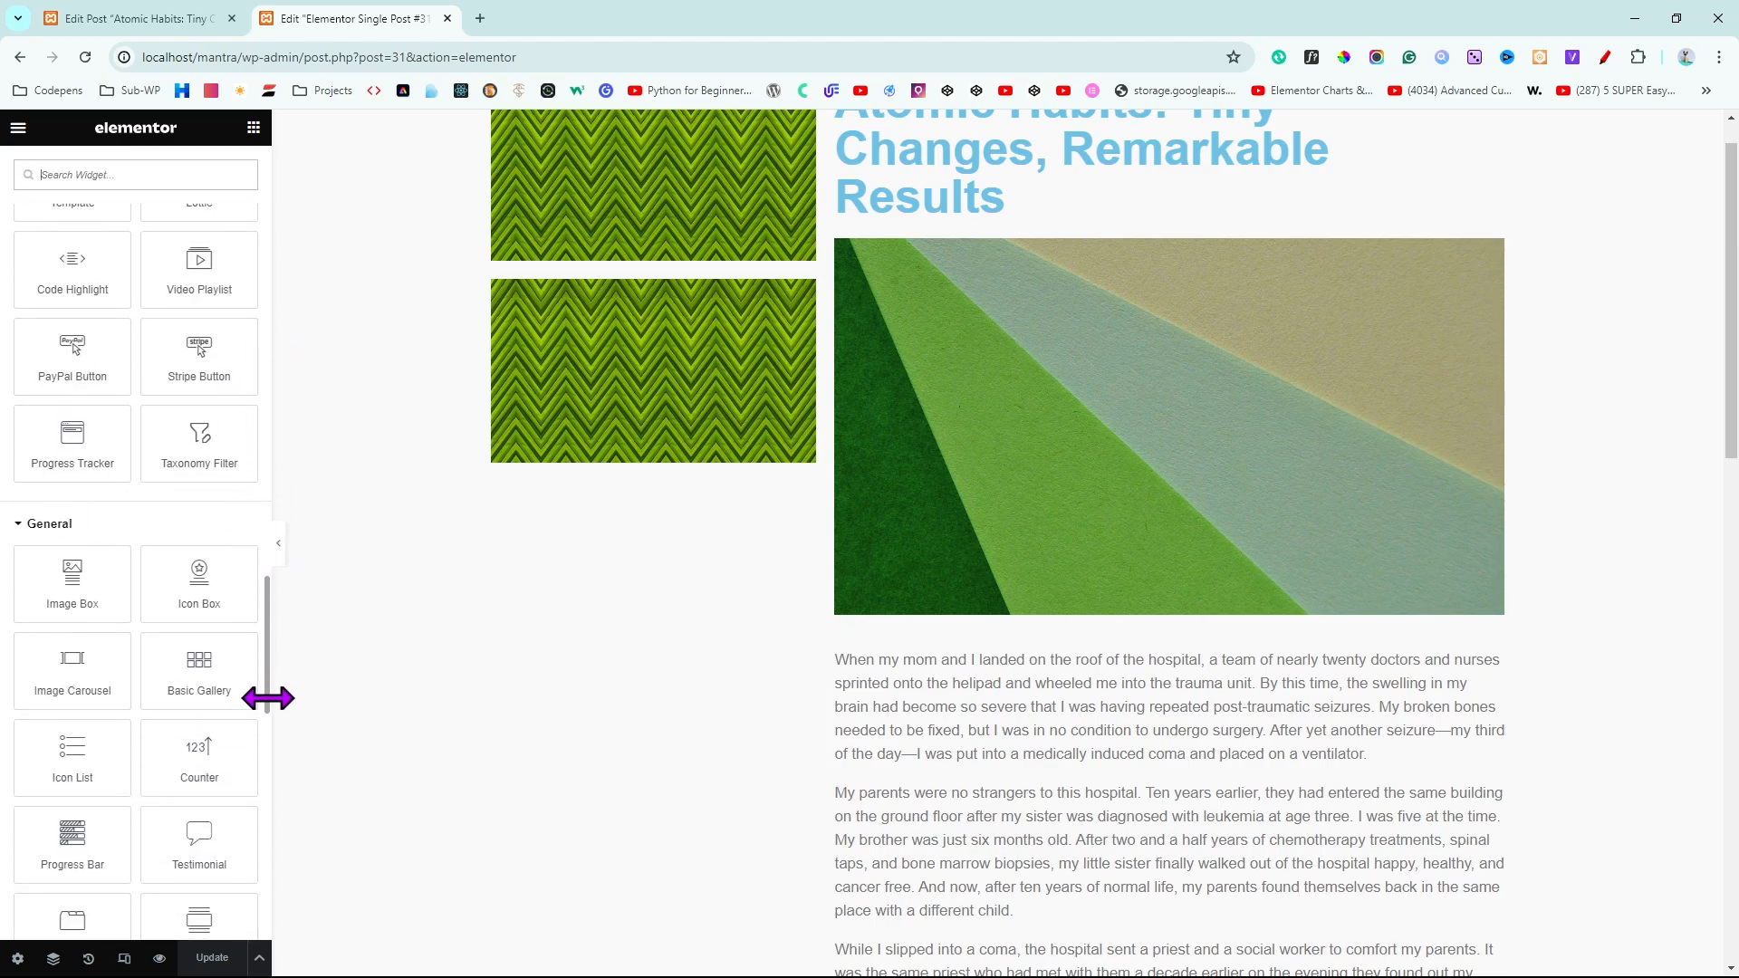
scroll(270, 757, "down", 15)
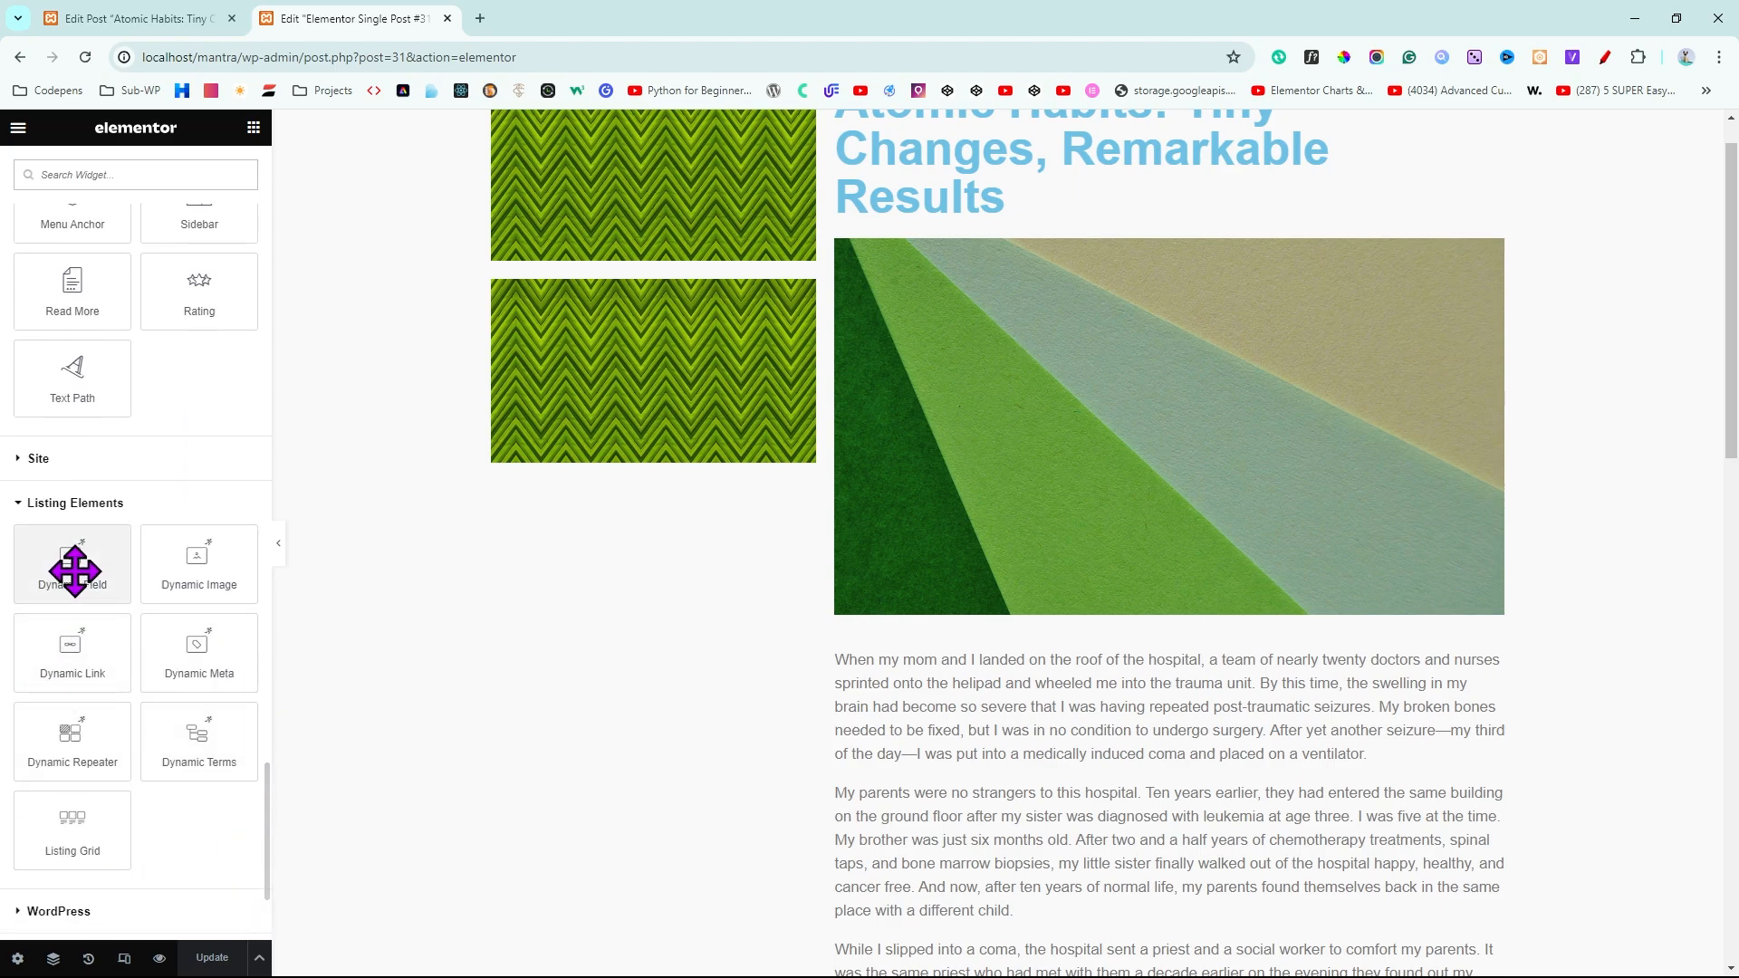
left_click_drag(74, 571, 628, 446)
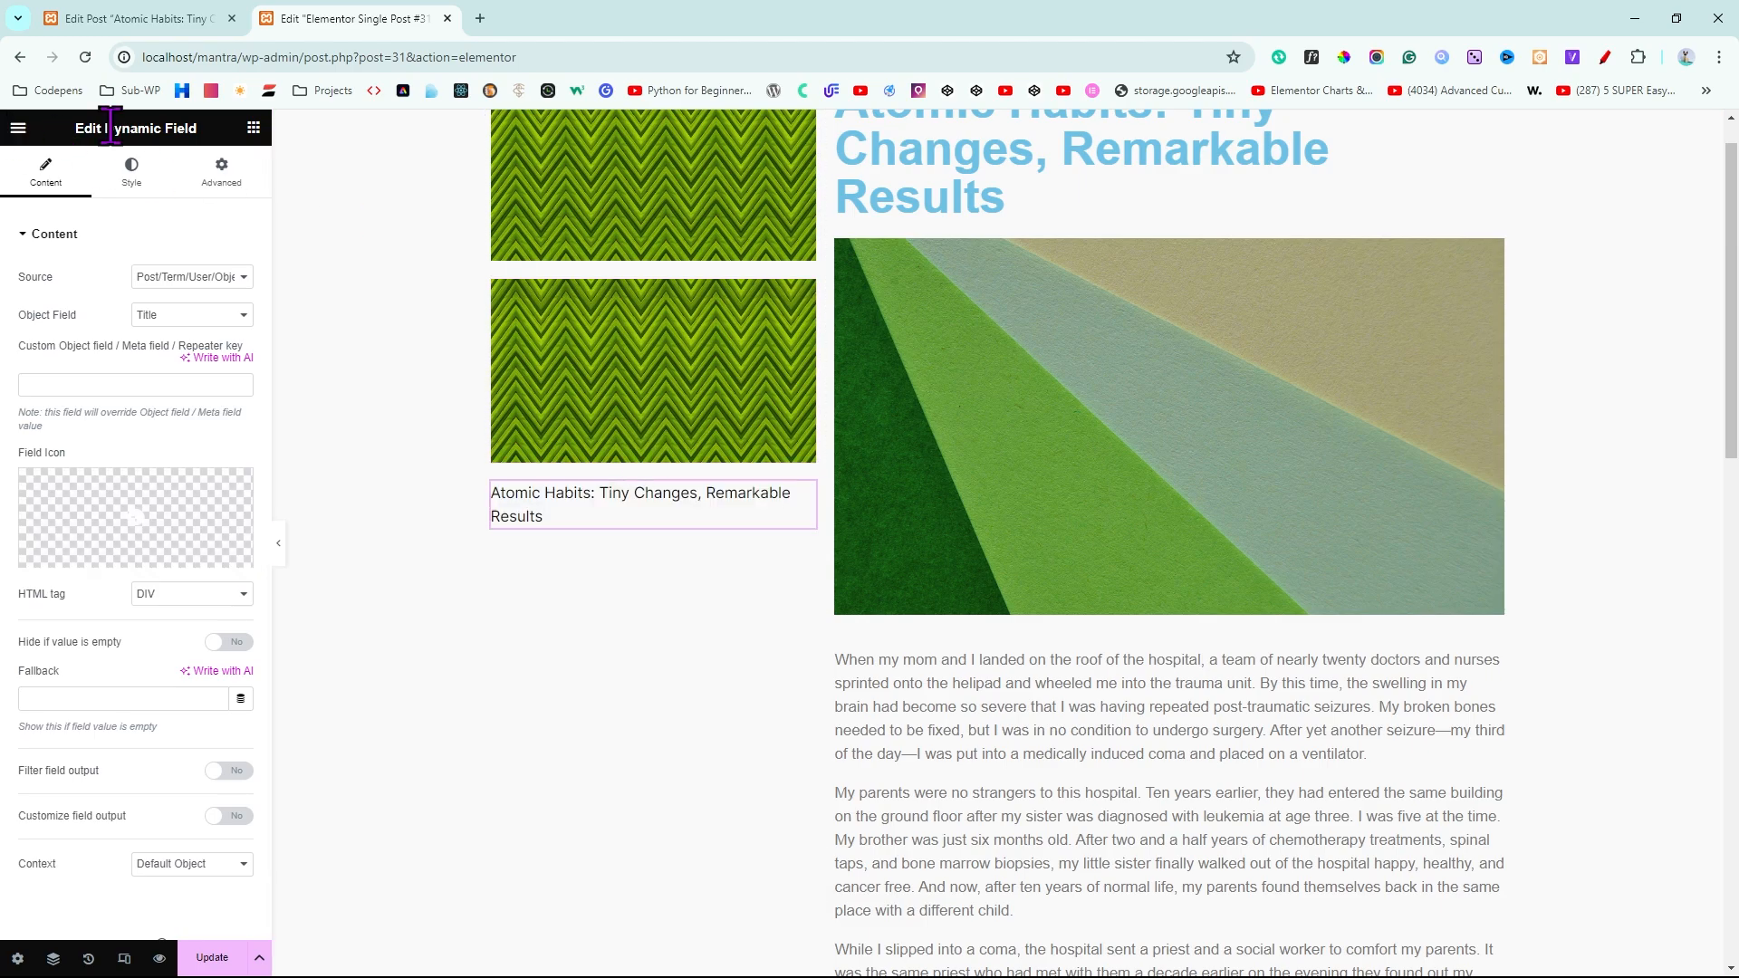
left_click_drag(76, 128, 164, 130)
left_click(147, 127)
Set the Dynamic Field's source to Meta Data and its meta field to Gallery Images
left_click(217, 277)
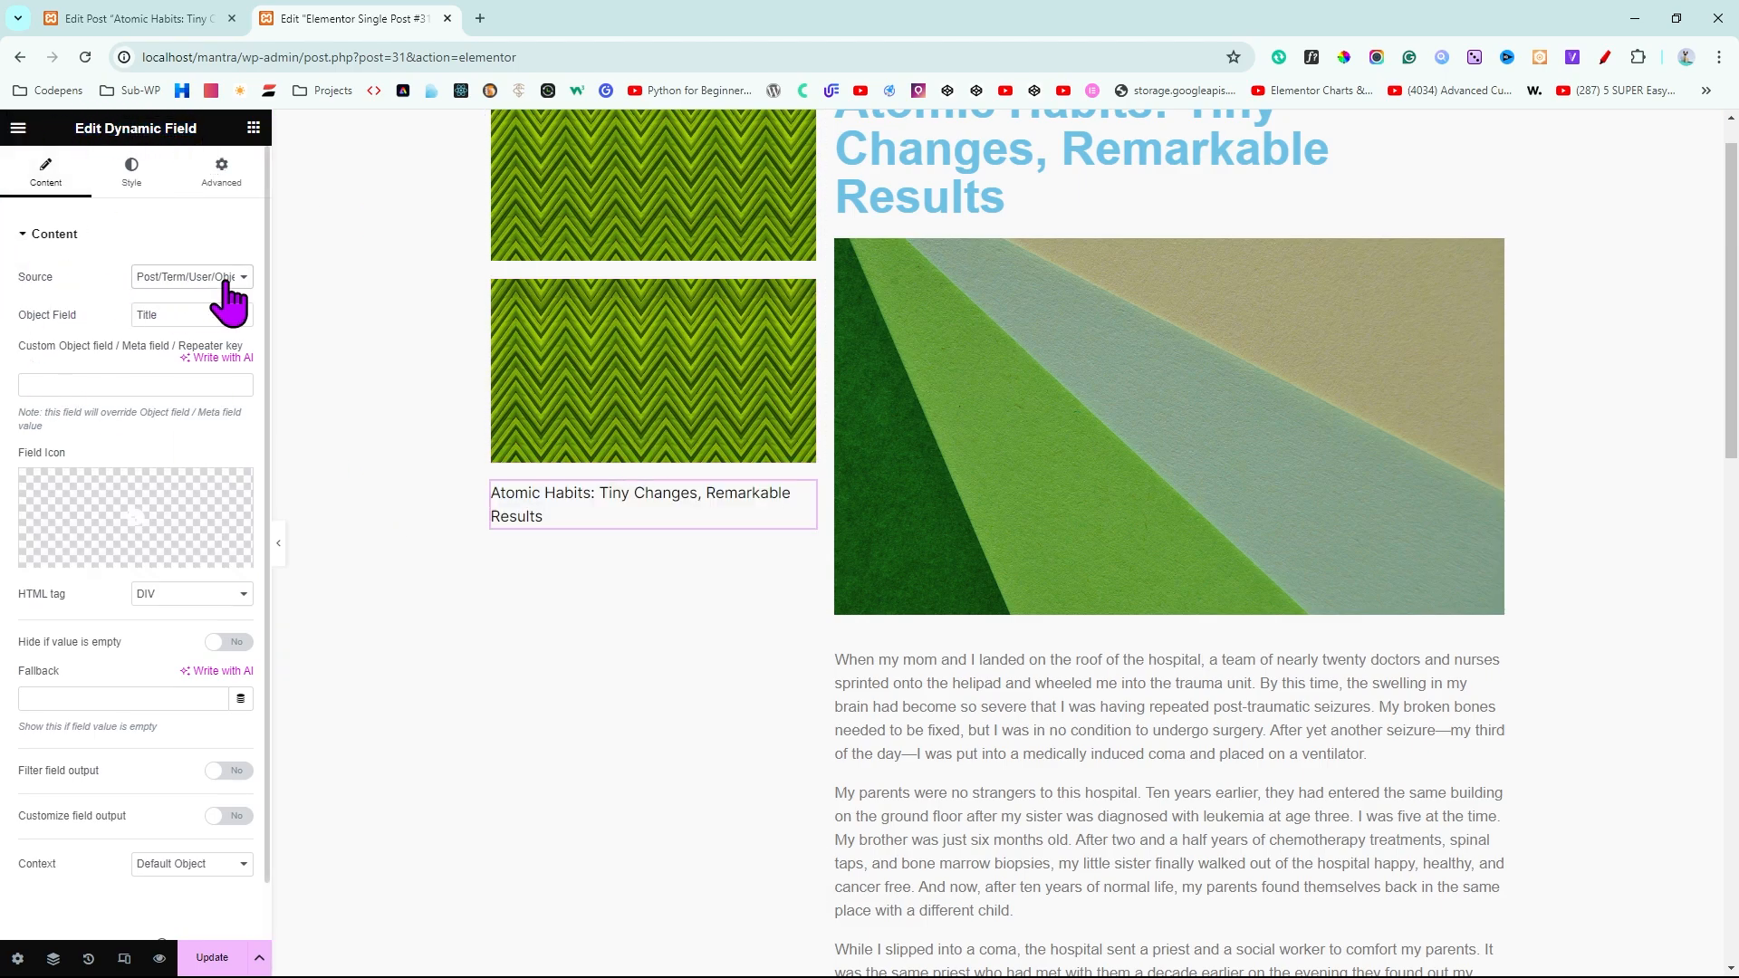
left_click(192, 333)
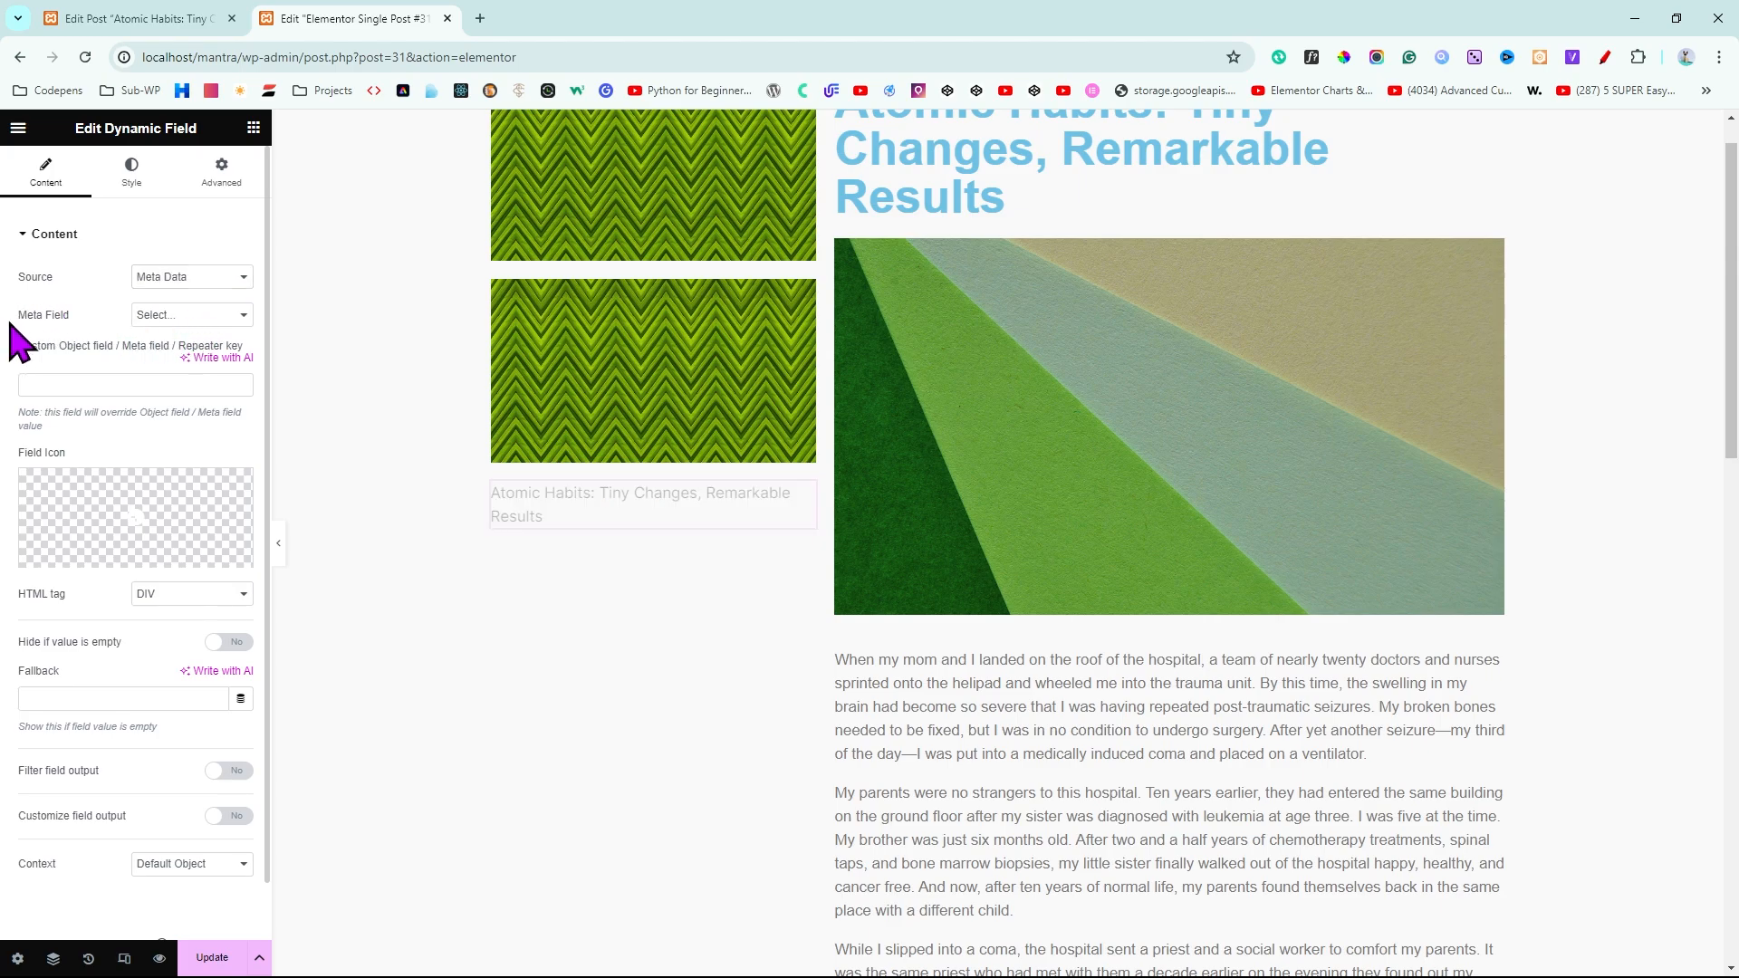
left_click_drag(11, 323, 45, 315)
left_click(228, 322)
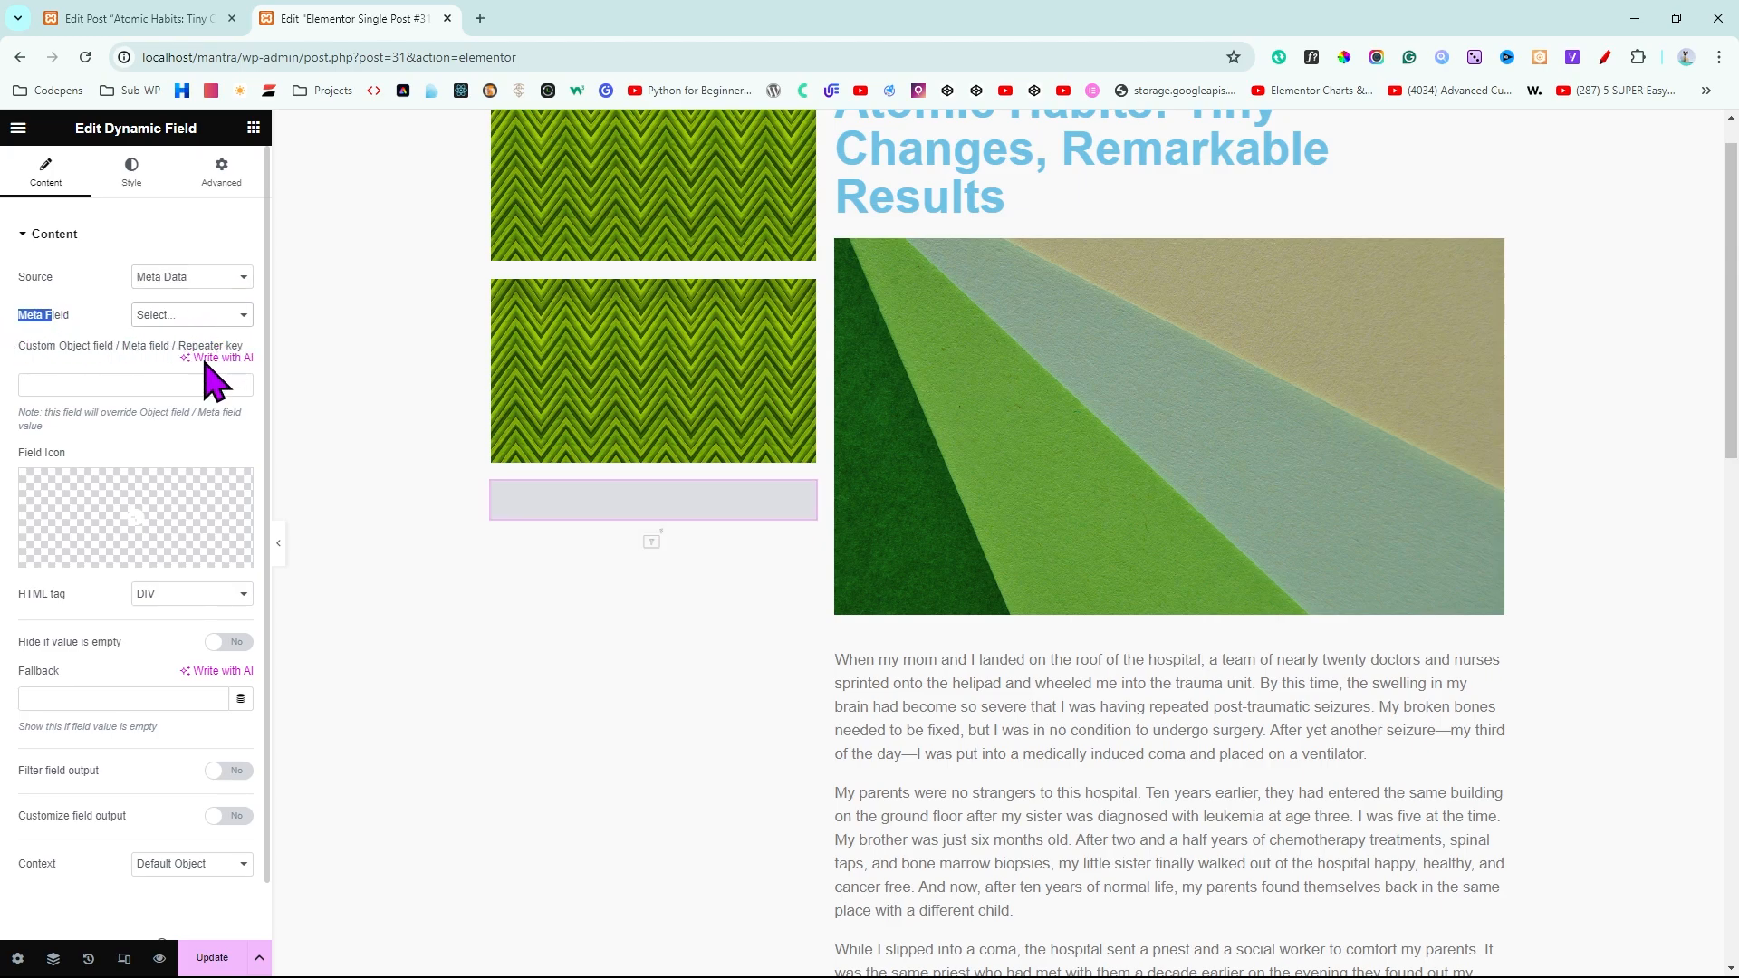
left_click(203, 364)
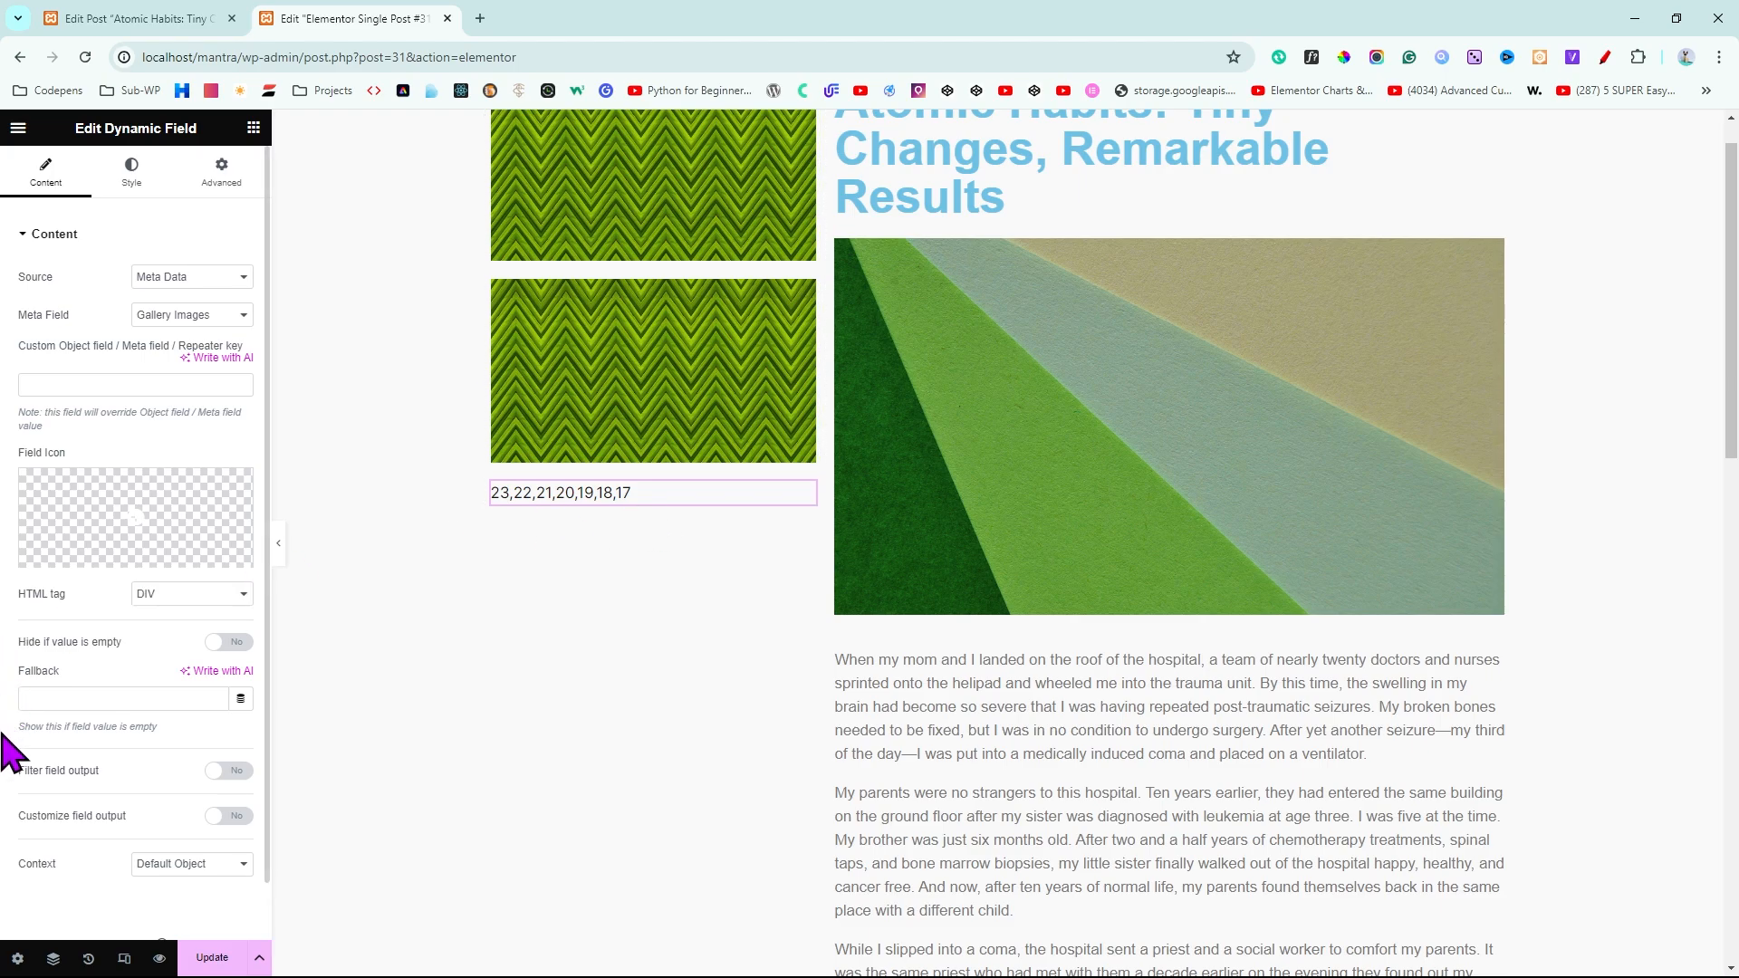
Enable Filter field output for the Dynamic Field and set its callback to Images gallery grid
left_click_drag(21, 777, 96, 784)
left_click(228, 770)
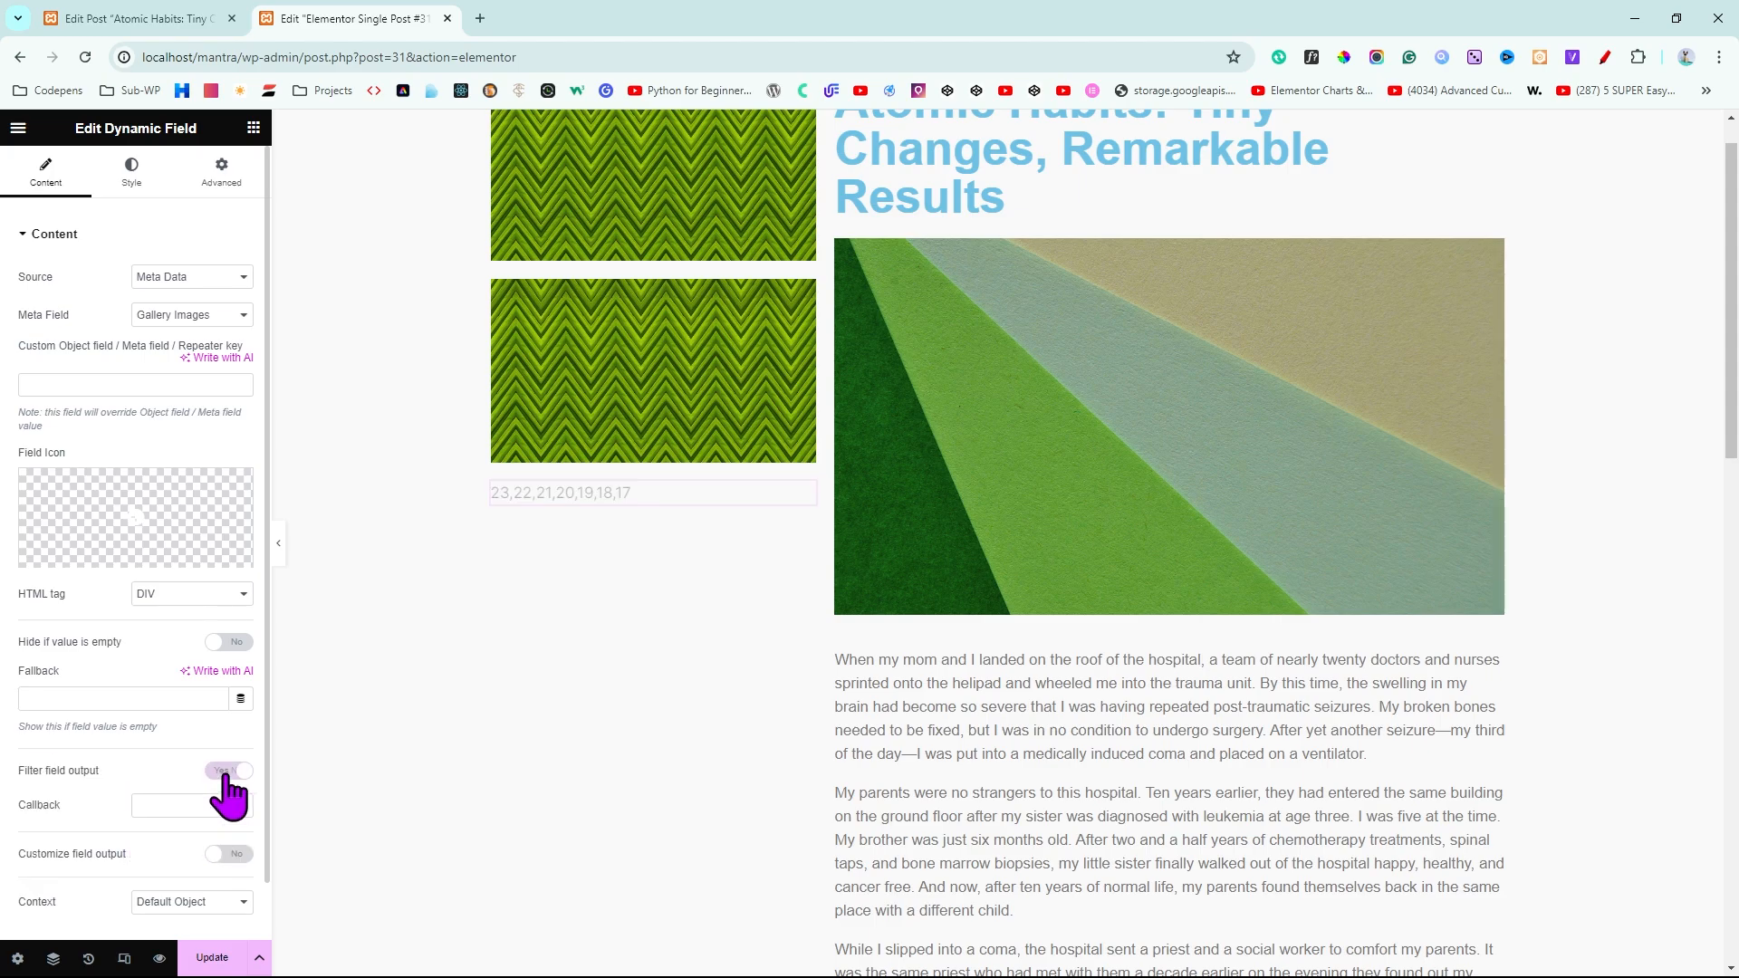
left_click_drag(18, 805, 50, 806)
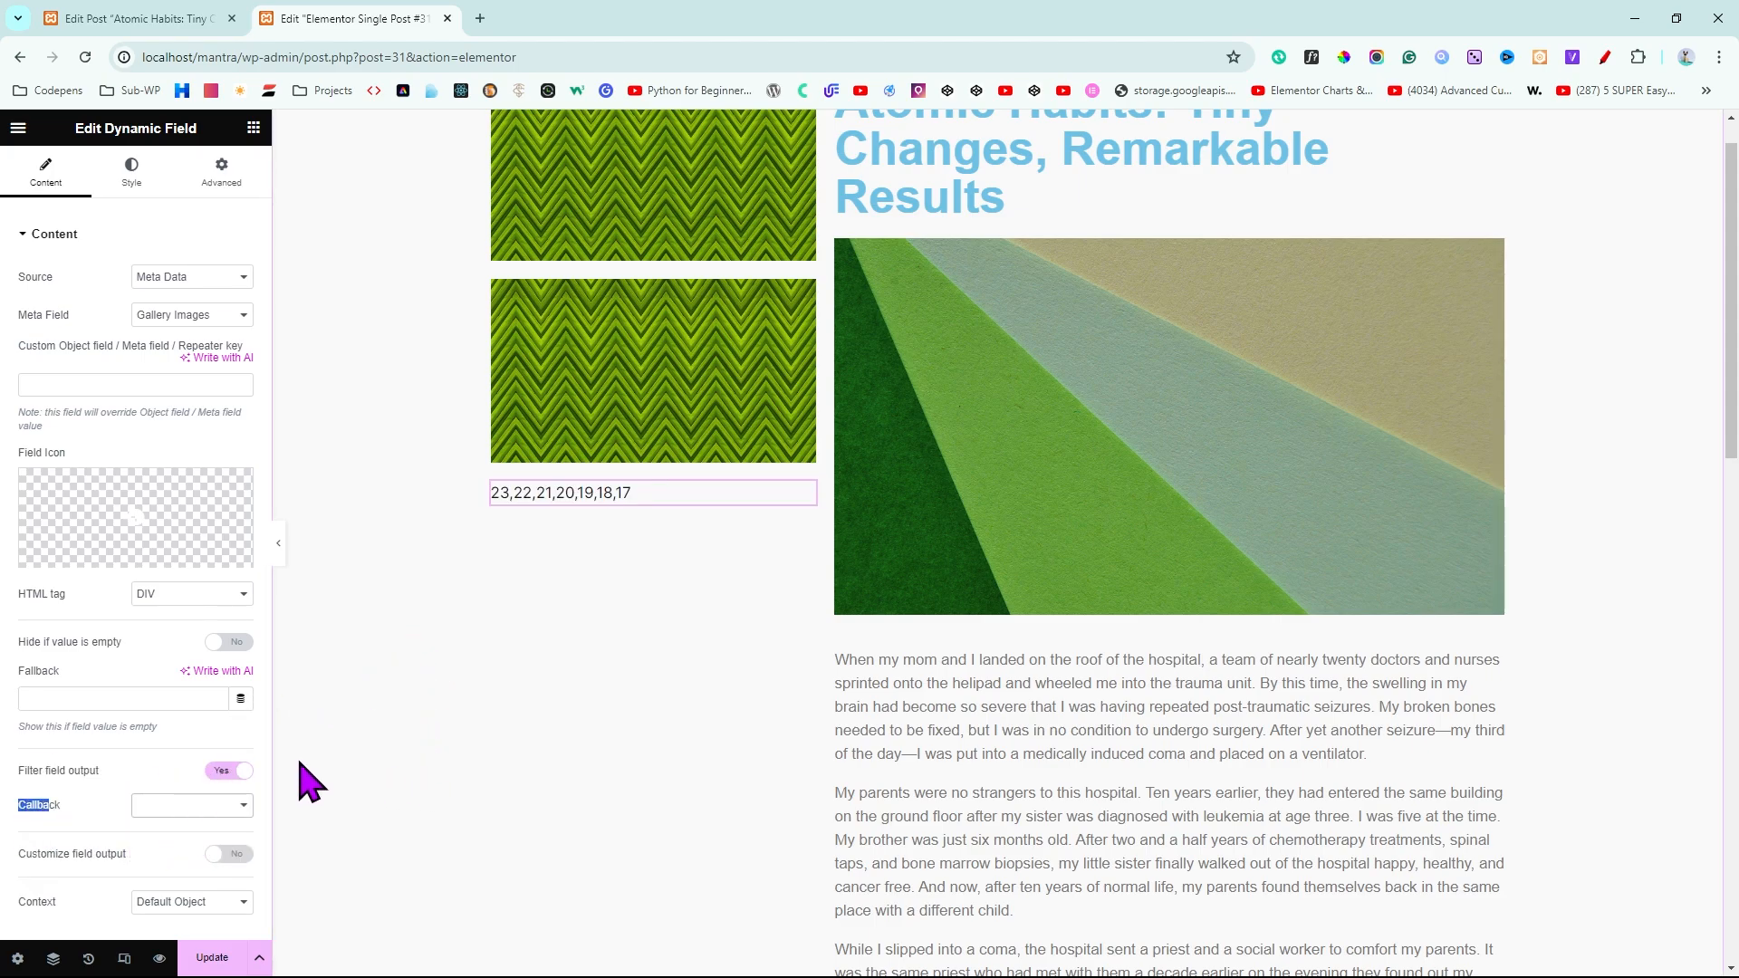
left_click(175, 763)
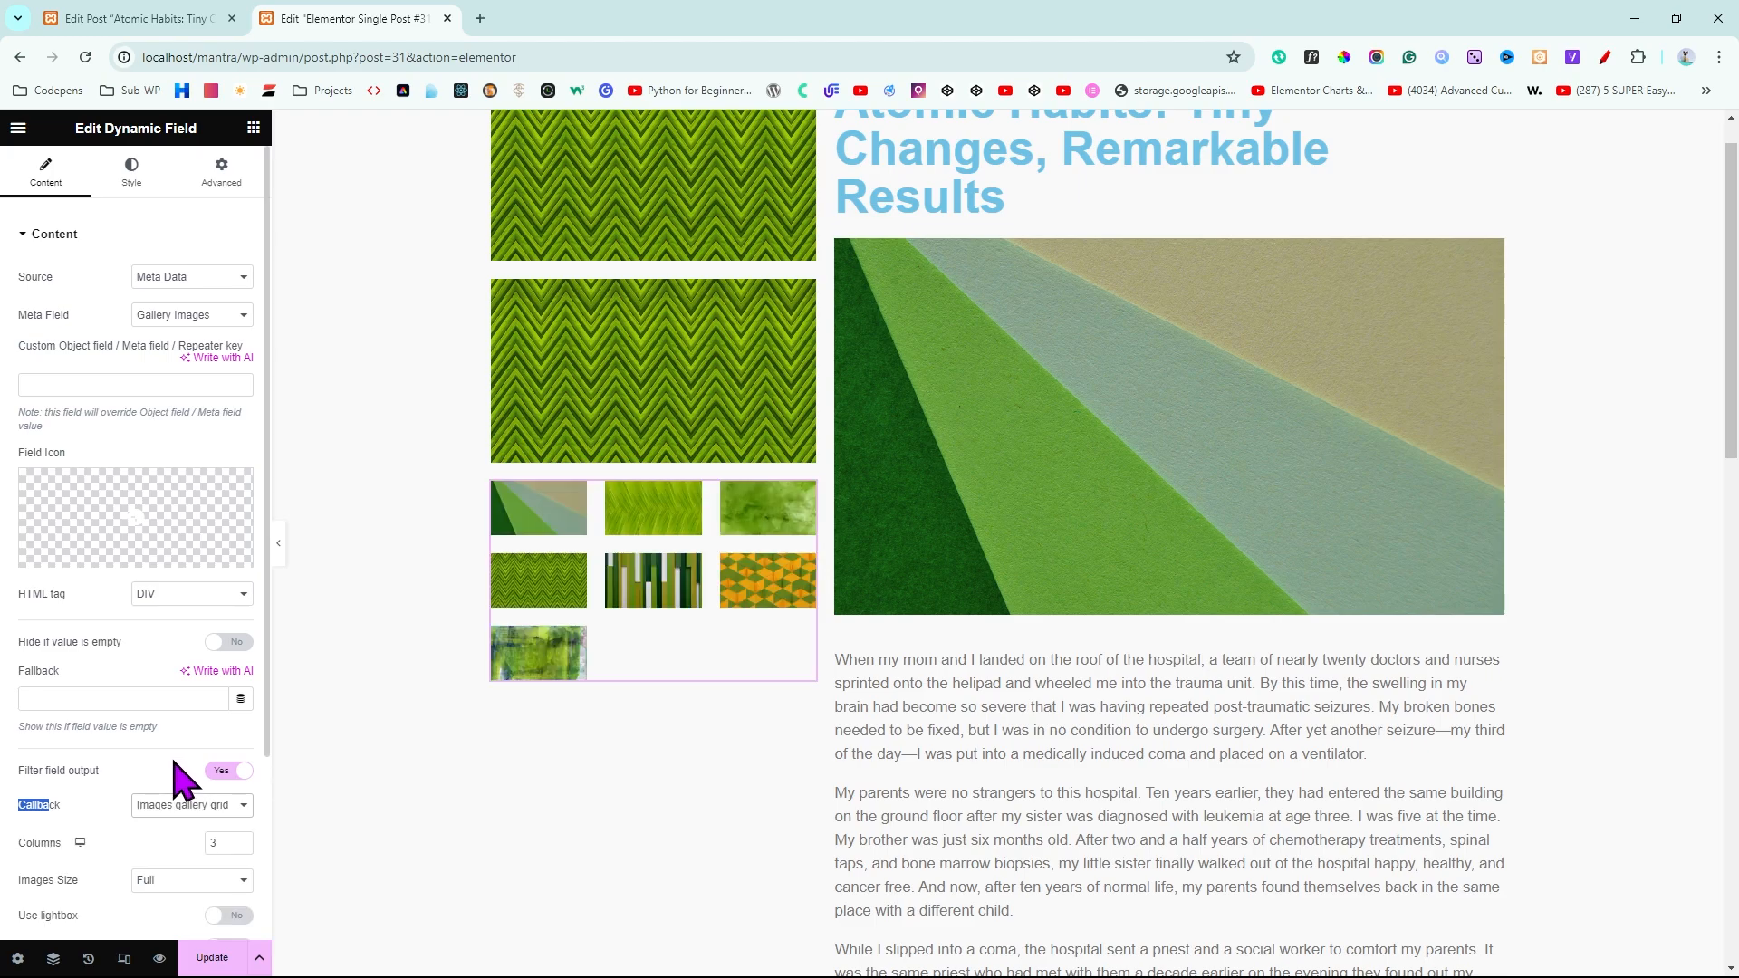
Reduce the Dynamic Field's image grid to 1 column and look over the stacked images
left_click(241, 846)
left_click(241, 846)
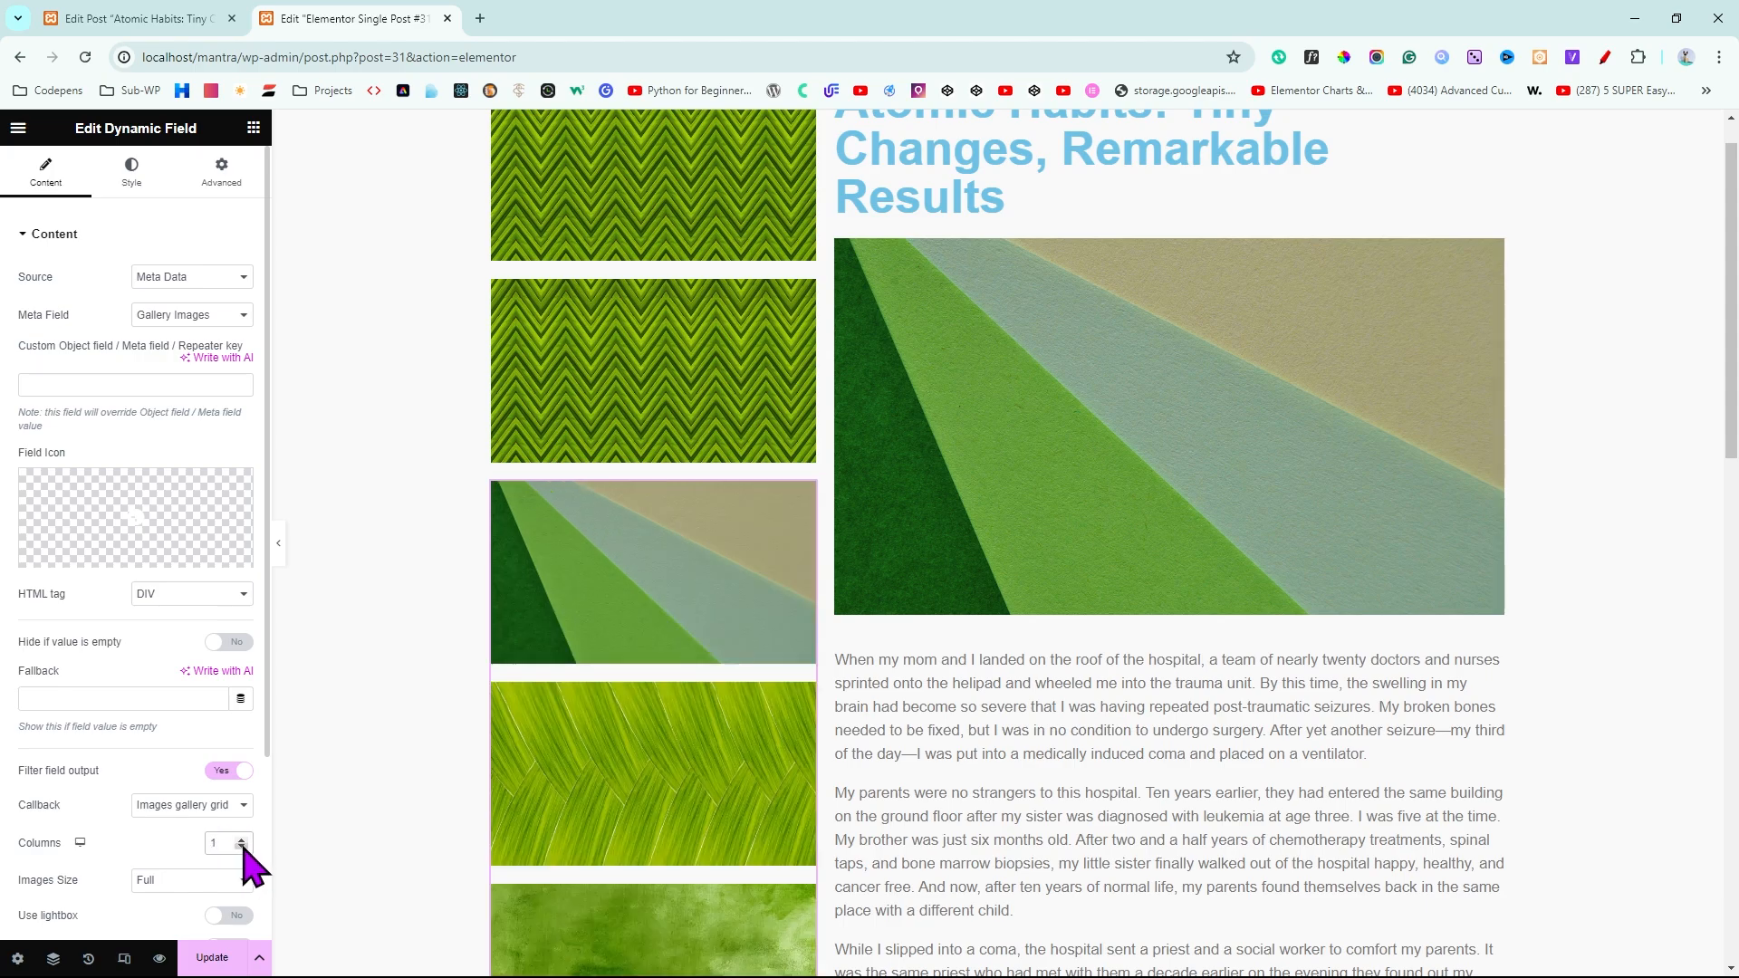
scroll(567, 796, "down", 3)
scroll(567, 796, "up", 4)
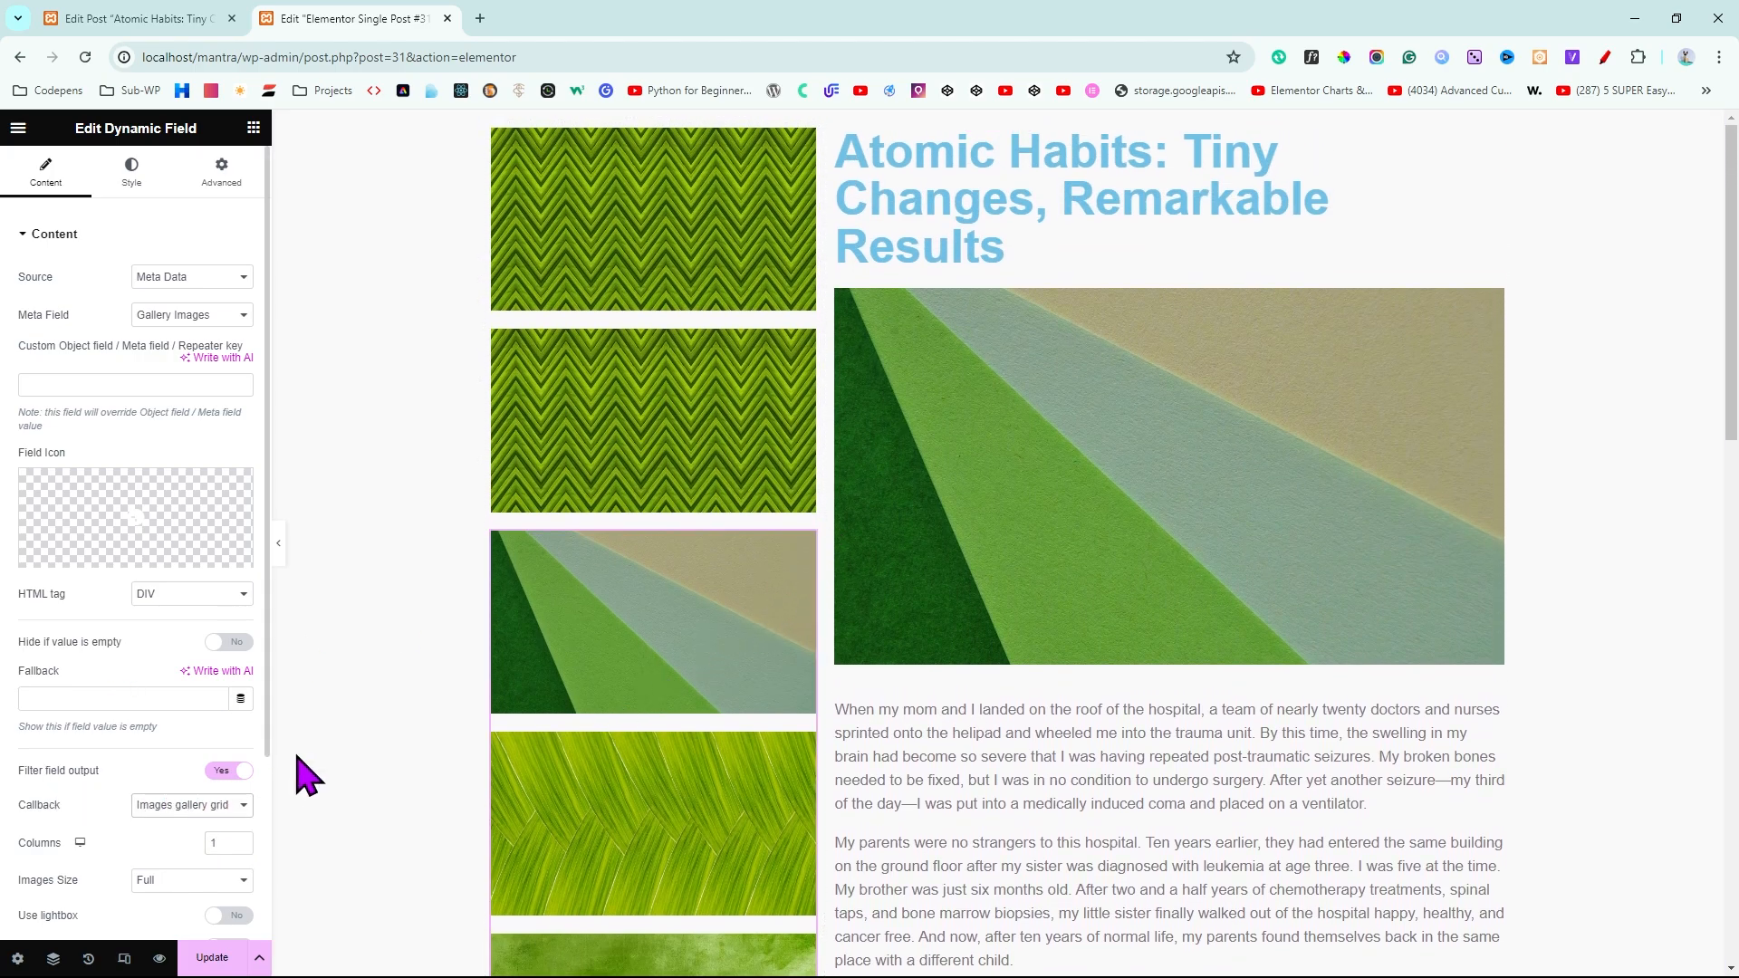
Change the Dynamic Field's callback to Images gallery slider and advance through two slides to test it
key("Down")
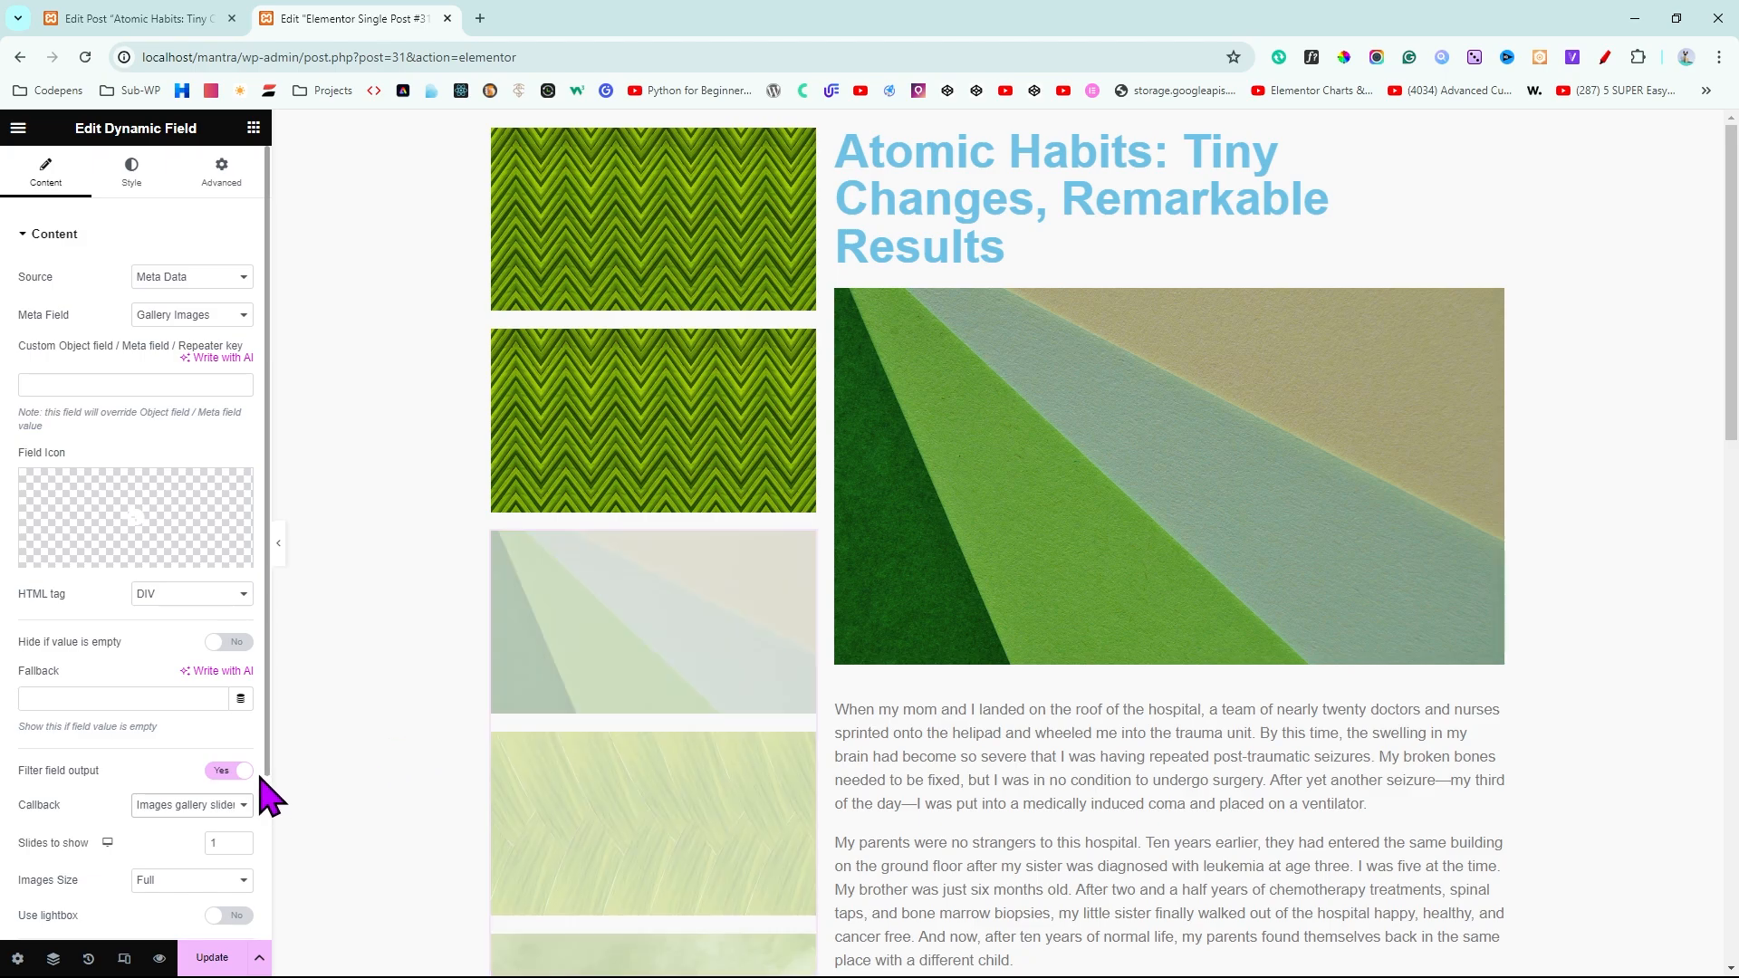
left_click(792, 636)
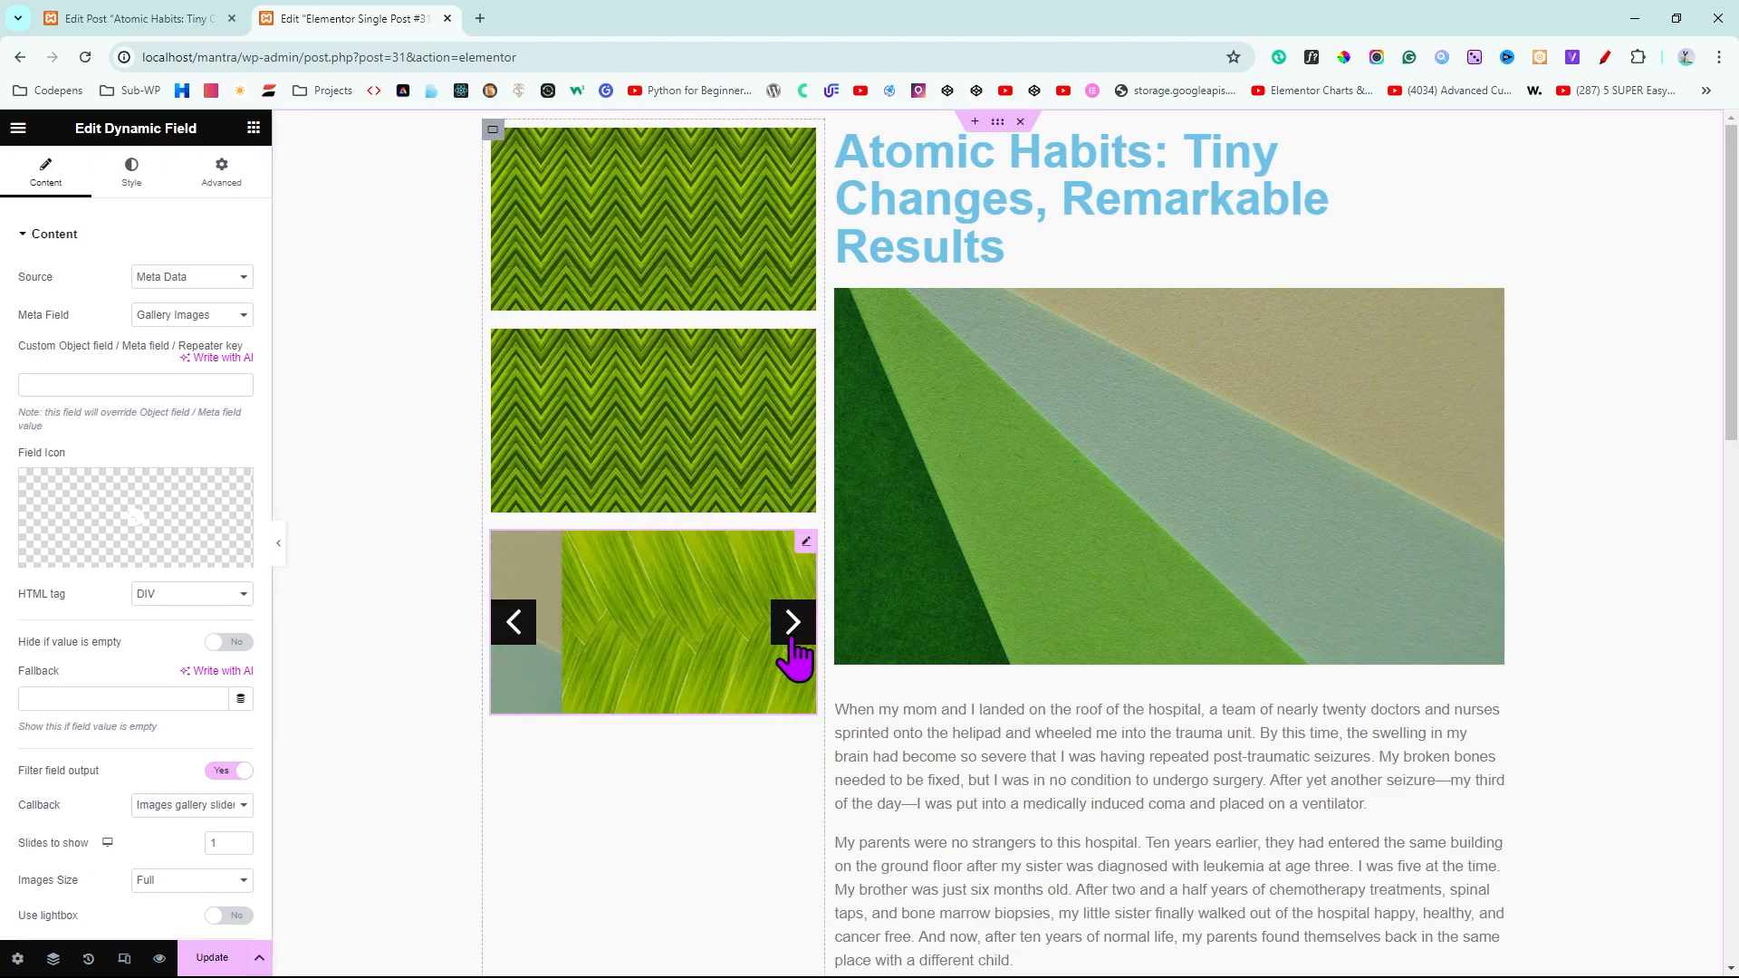
left_click(791, 637)
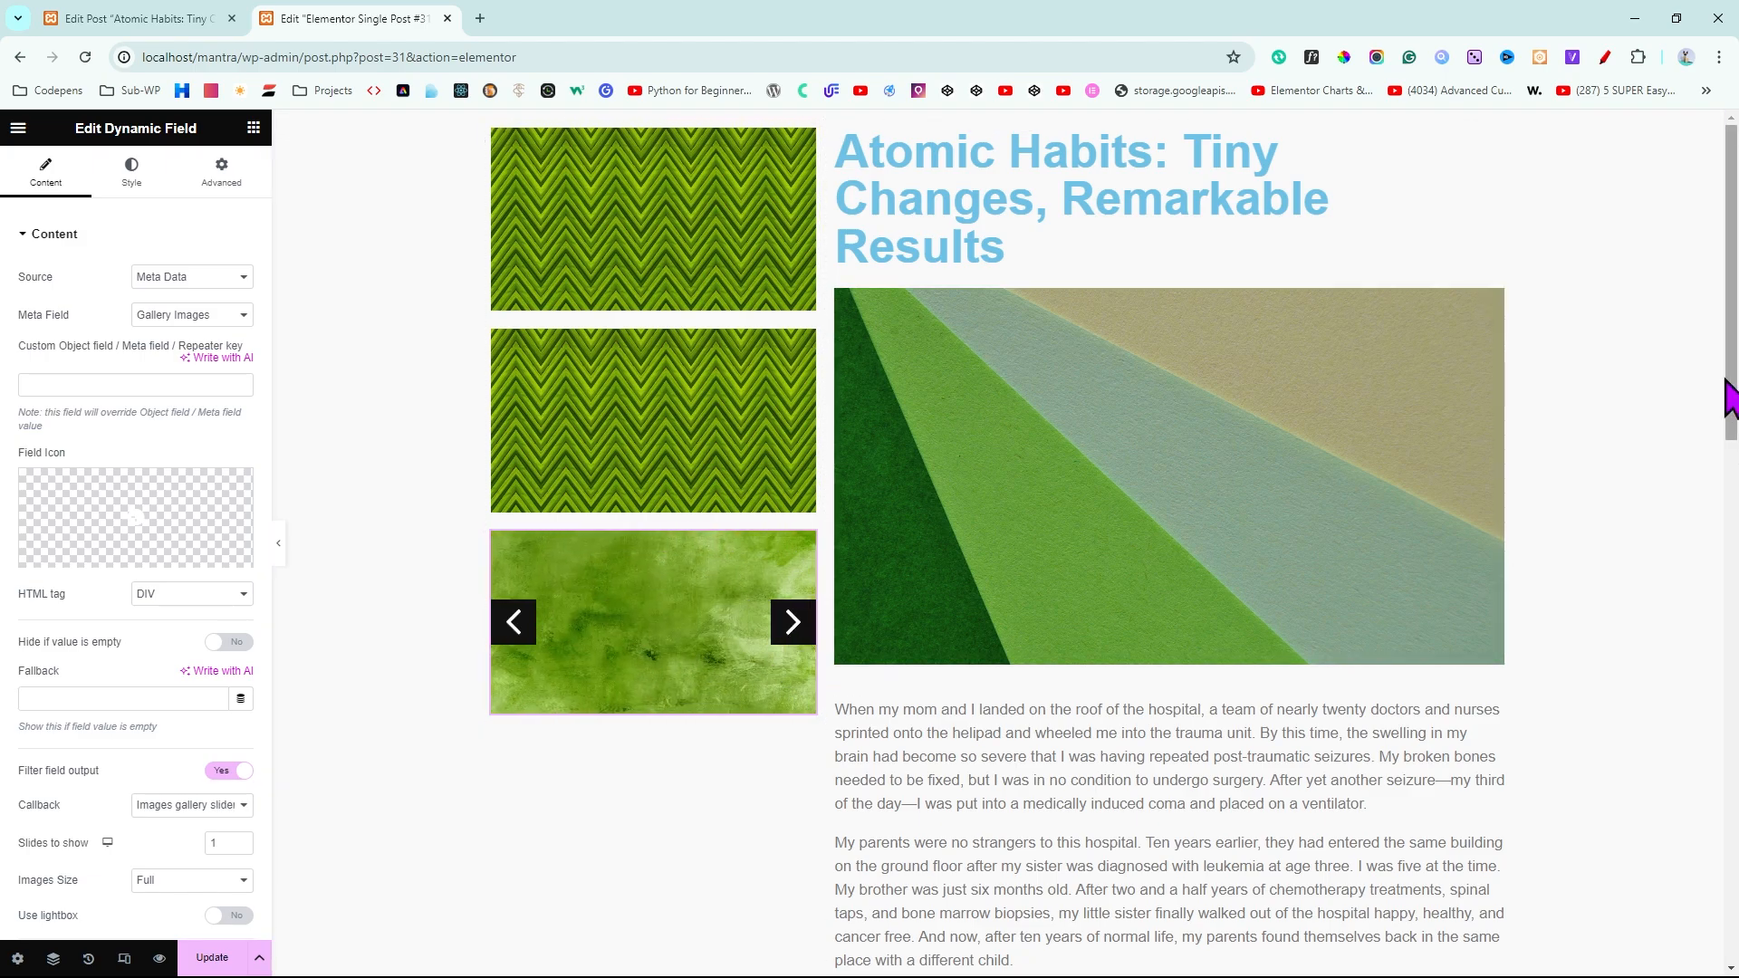
Examine the Gallery widget below the post content and its settings in comparison with the Dynamic Field slider
left_click_drag(1730, 388, 1708, 679)
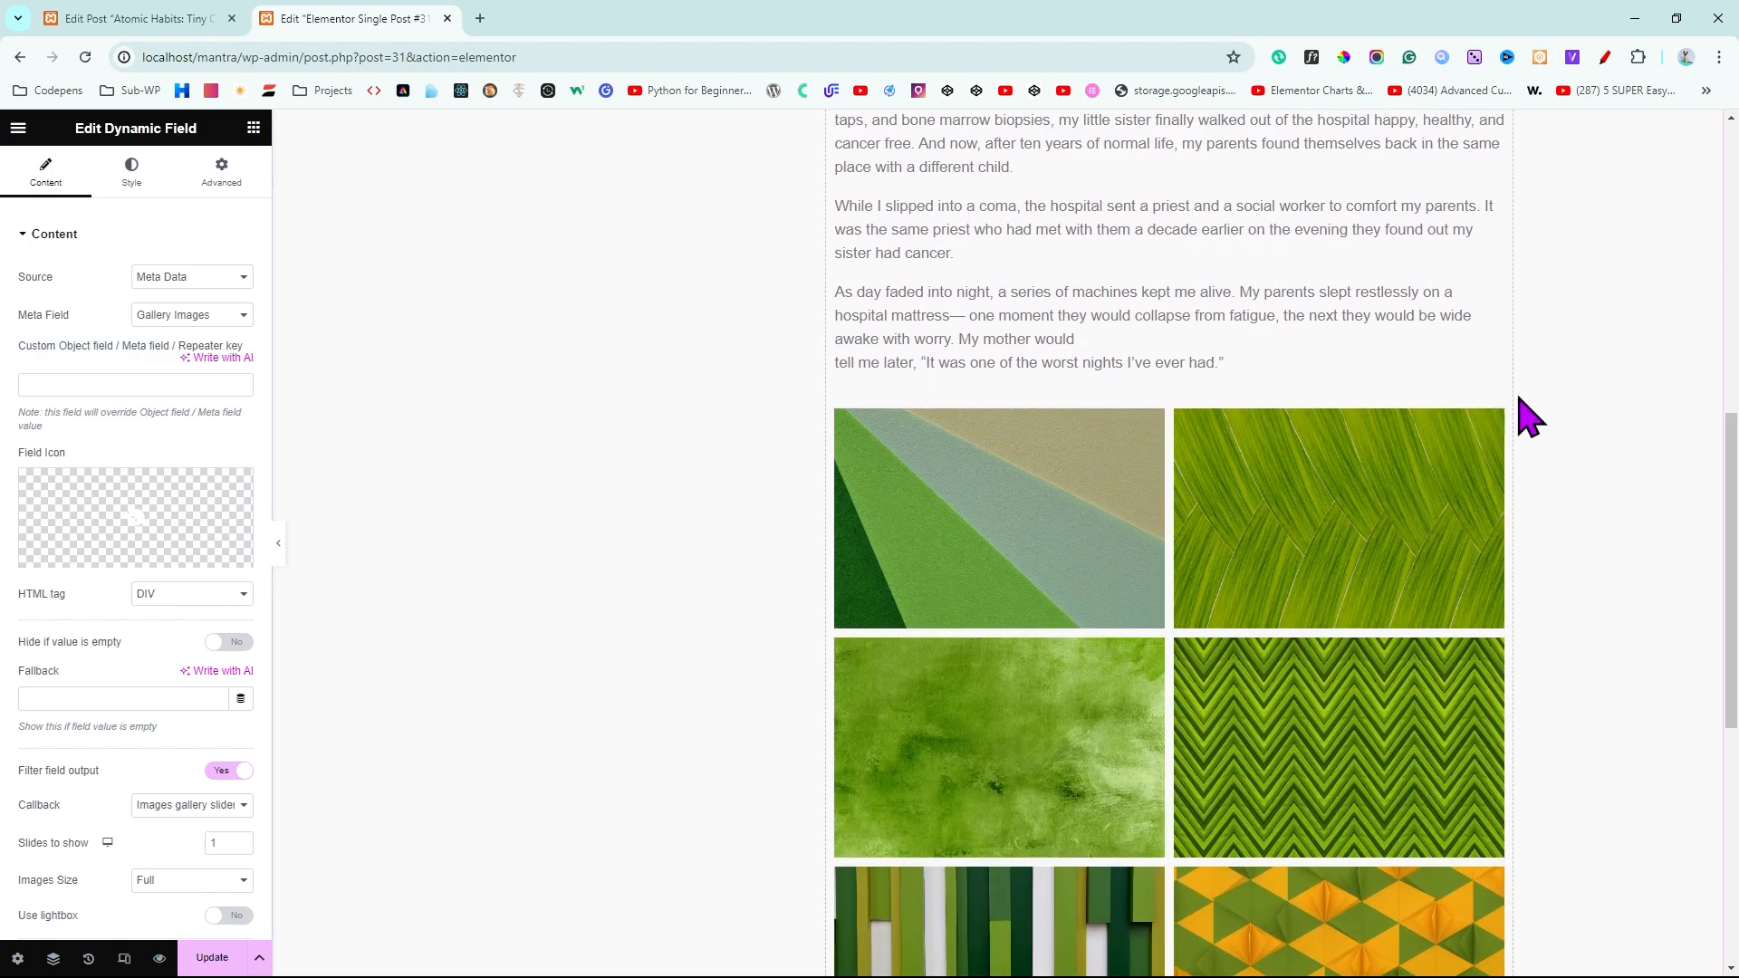
left_click(1502, 446)
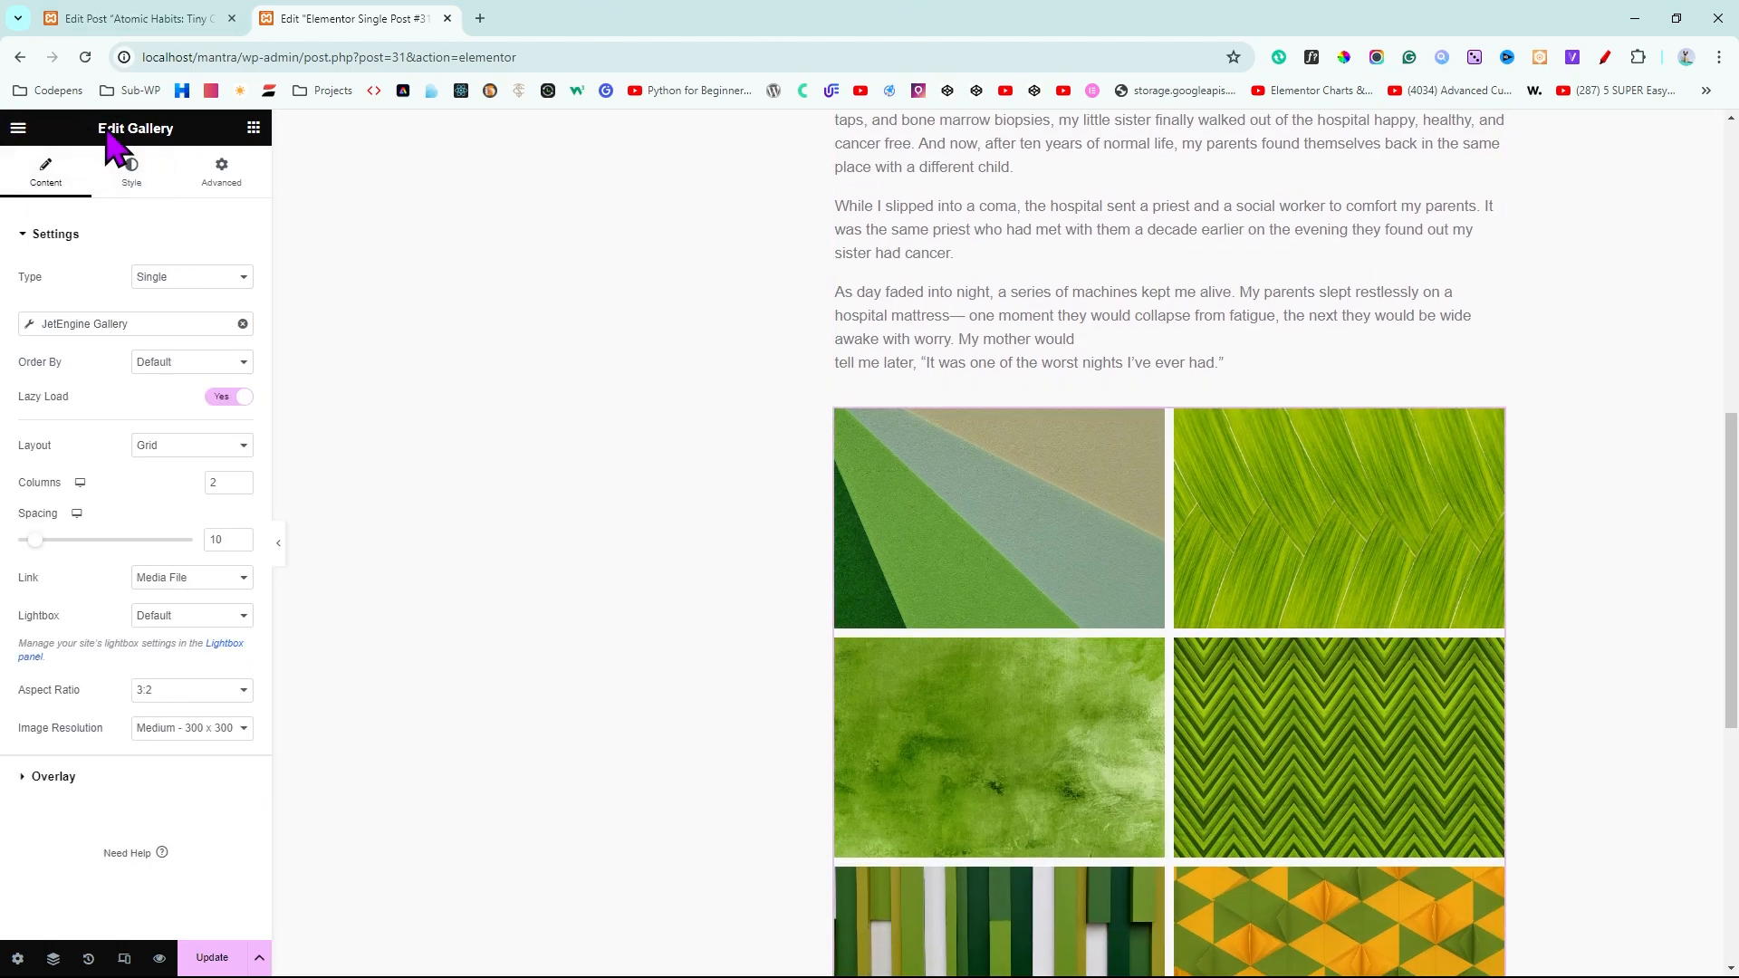
left_click_drag(100, 134, 199, 156)
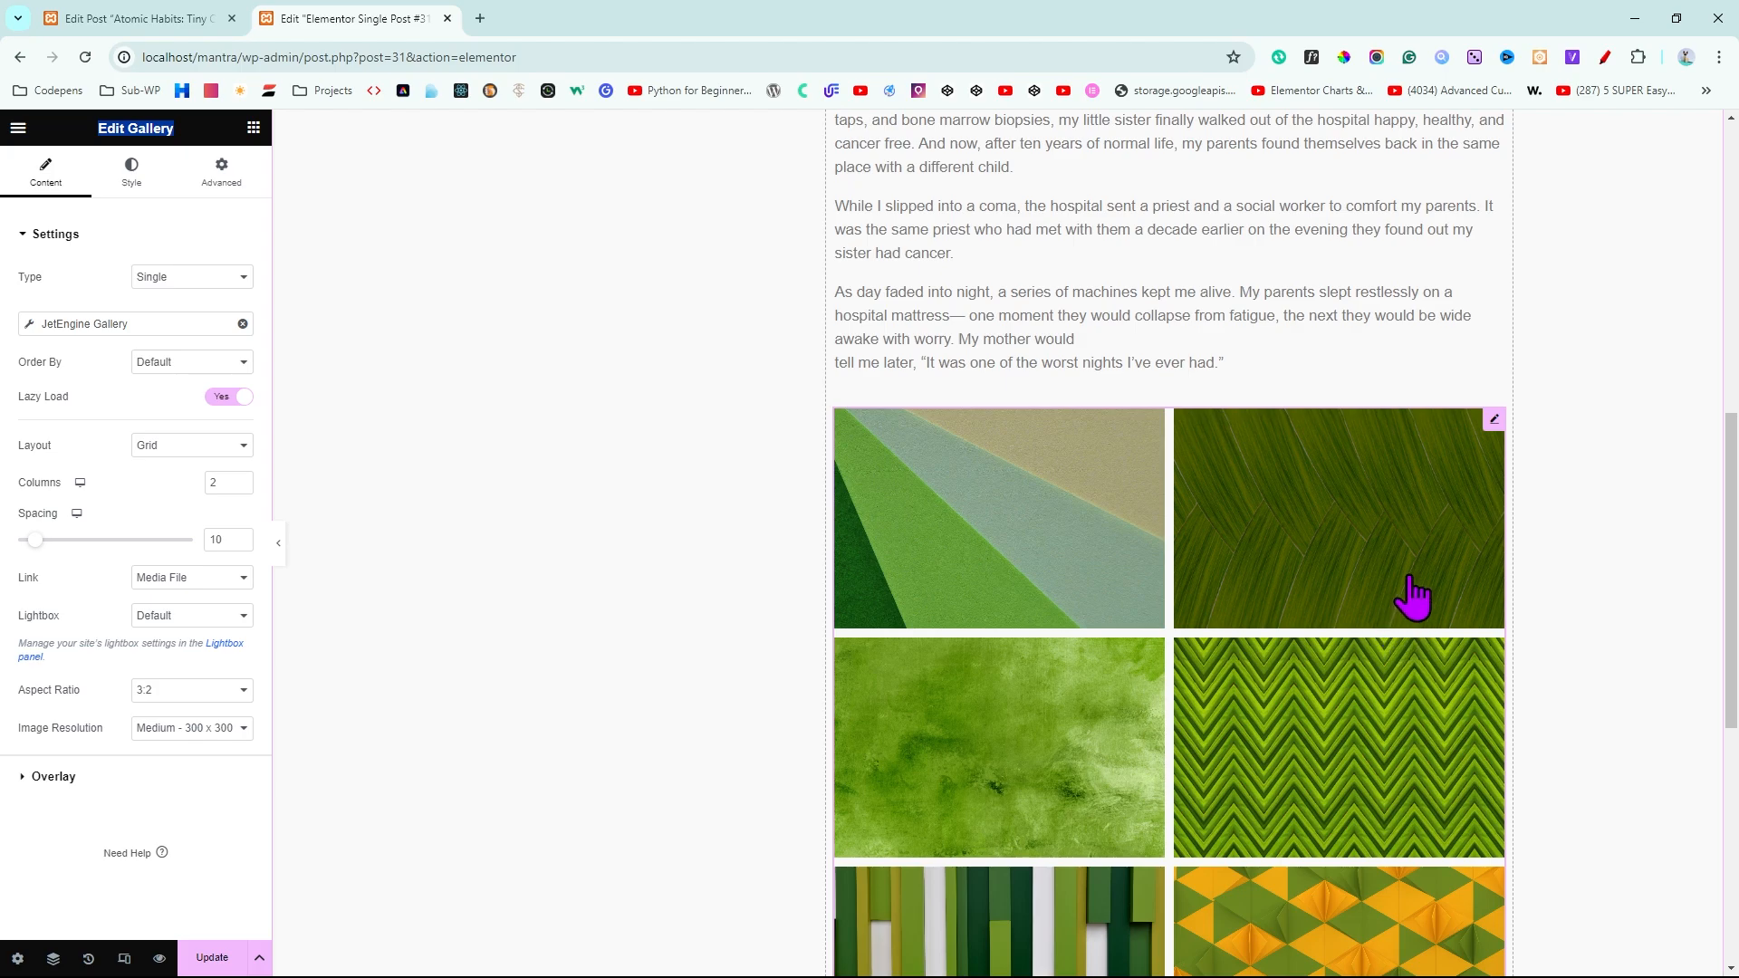
scroll(1395, 561, "up", 4)
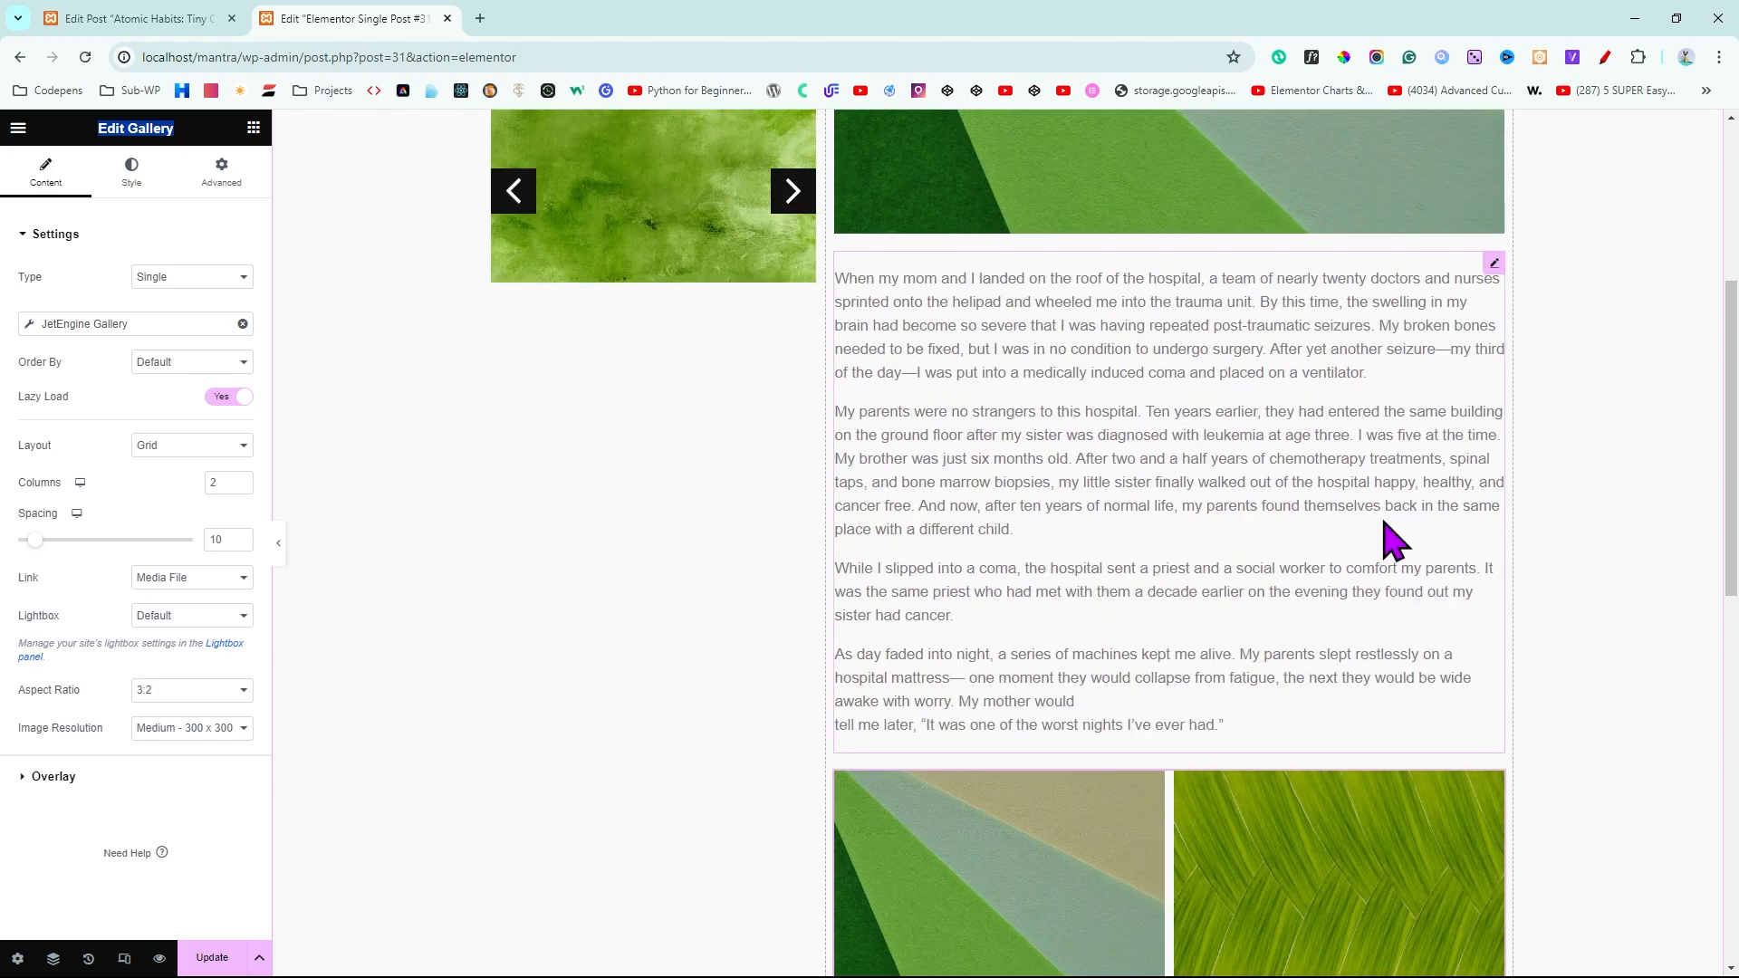
scroll(1395, 541, "up", 3)
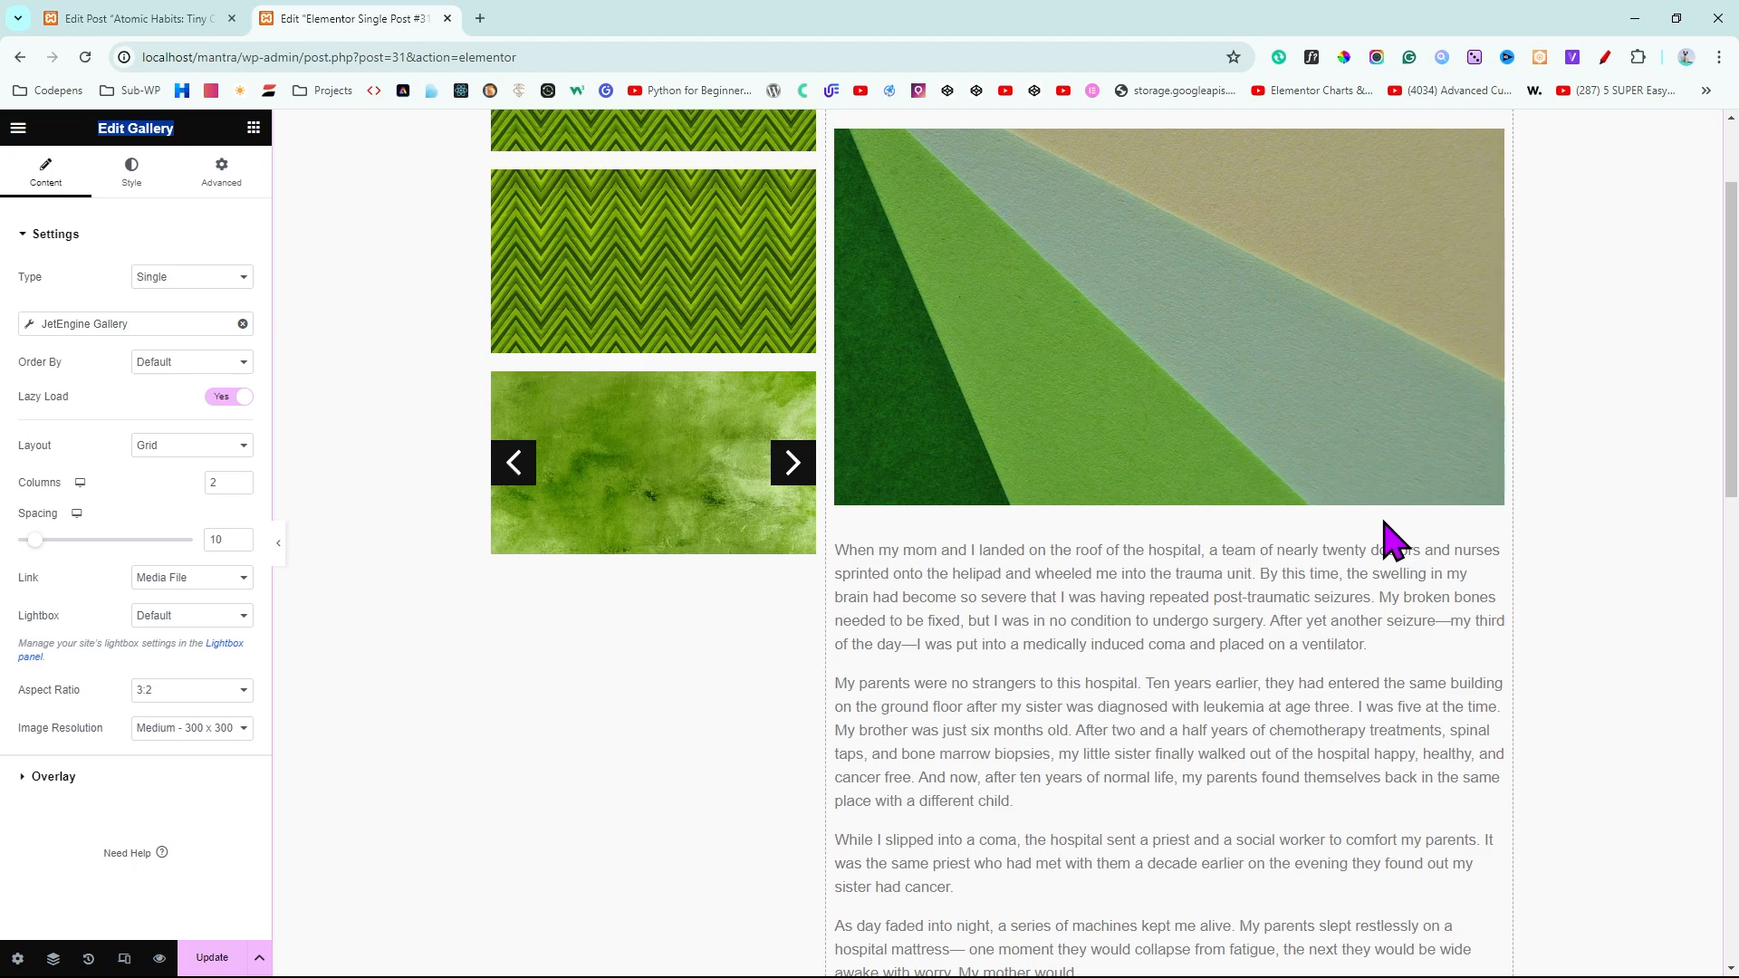
scroll(1392, 540, "down", 6)
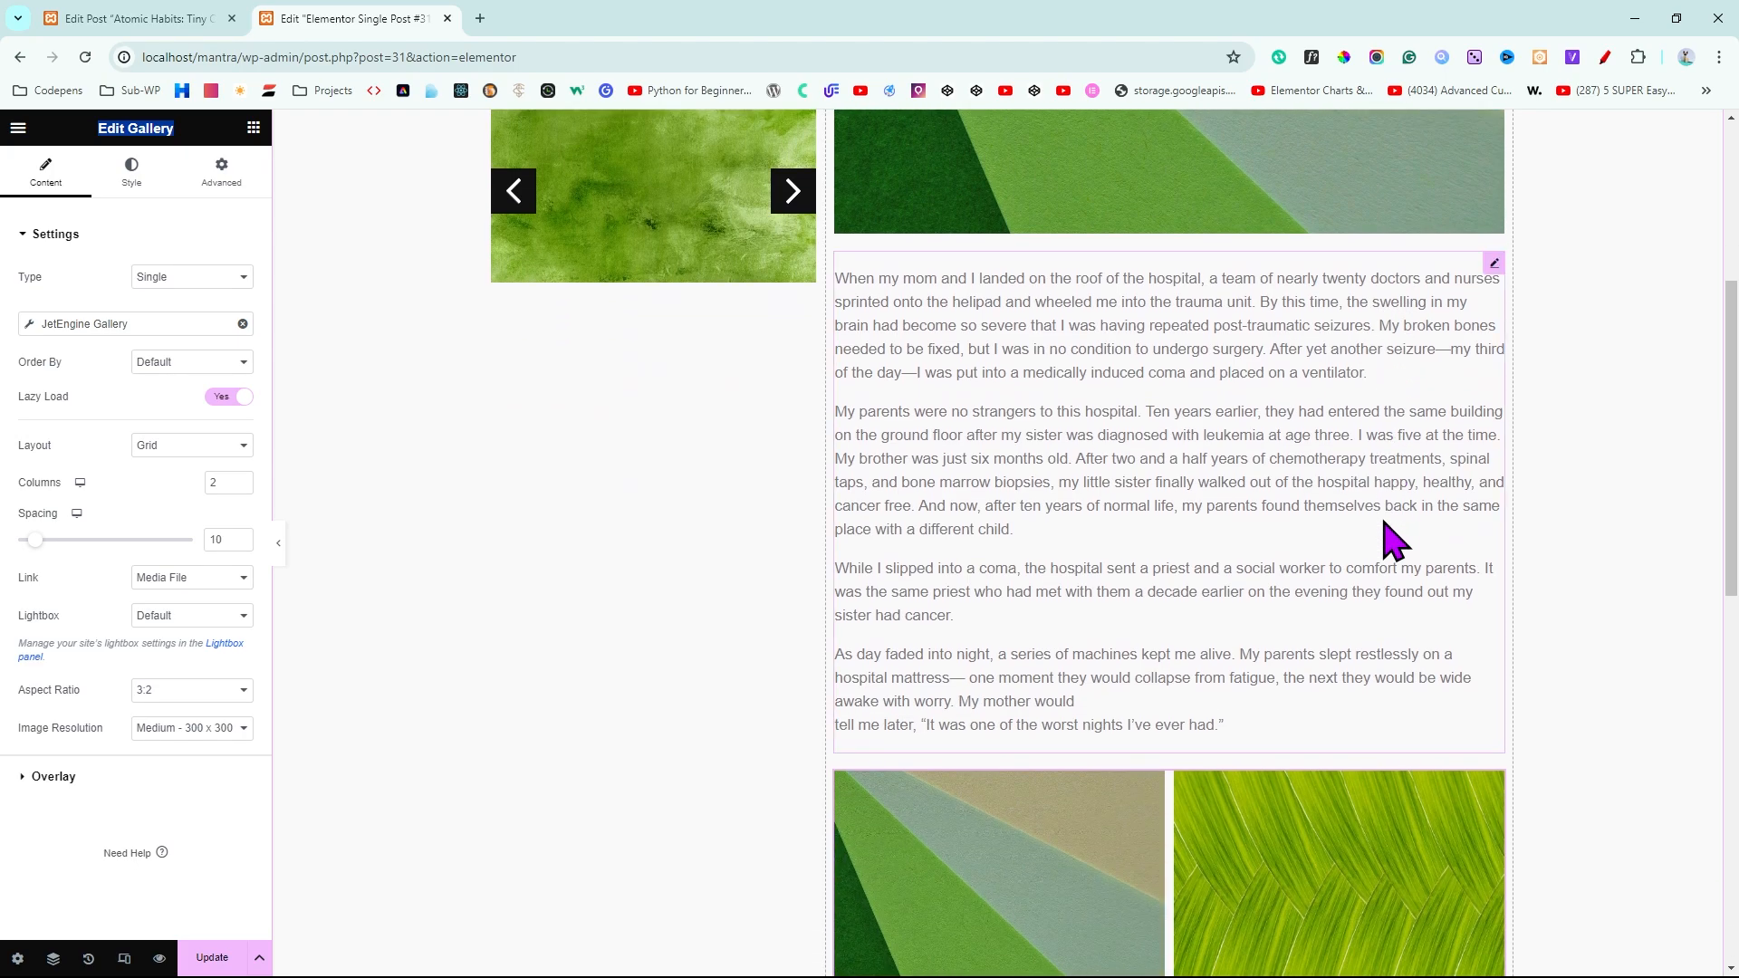
left_click(1494, 510)
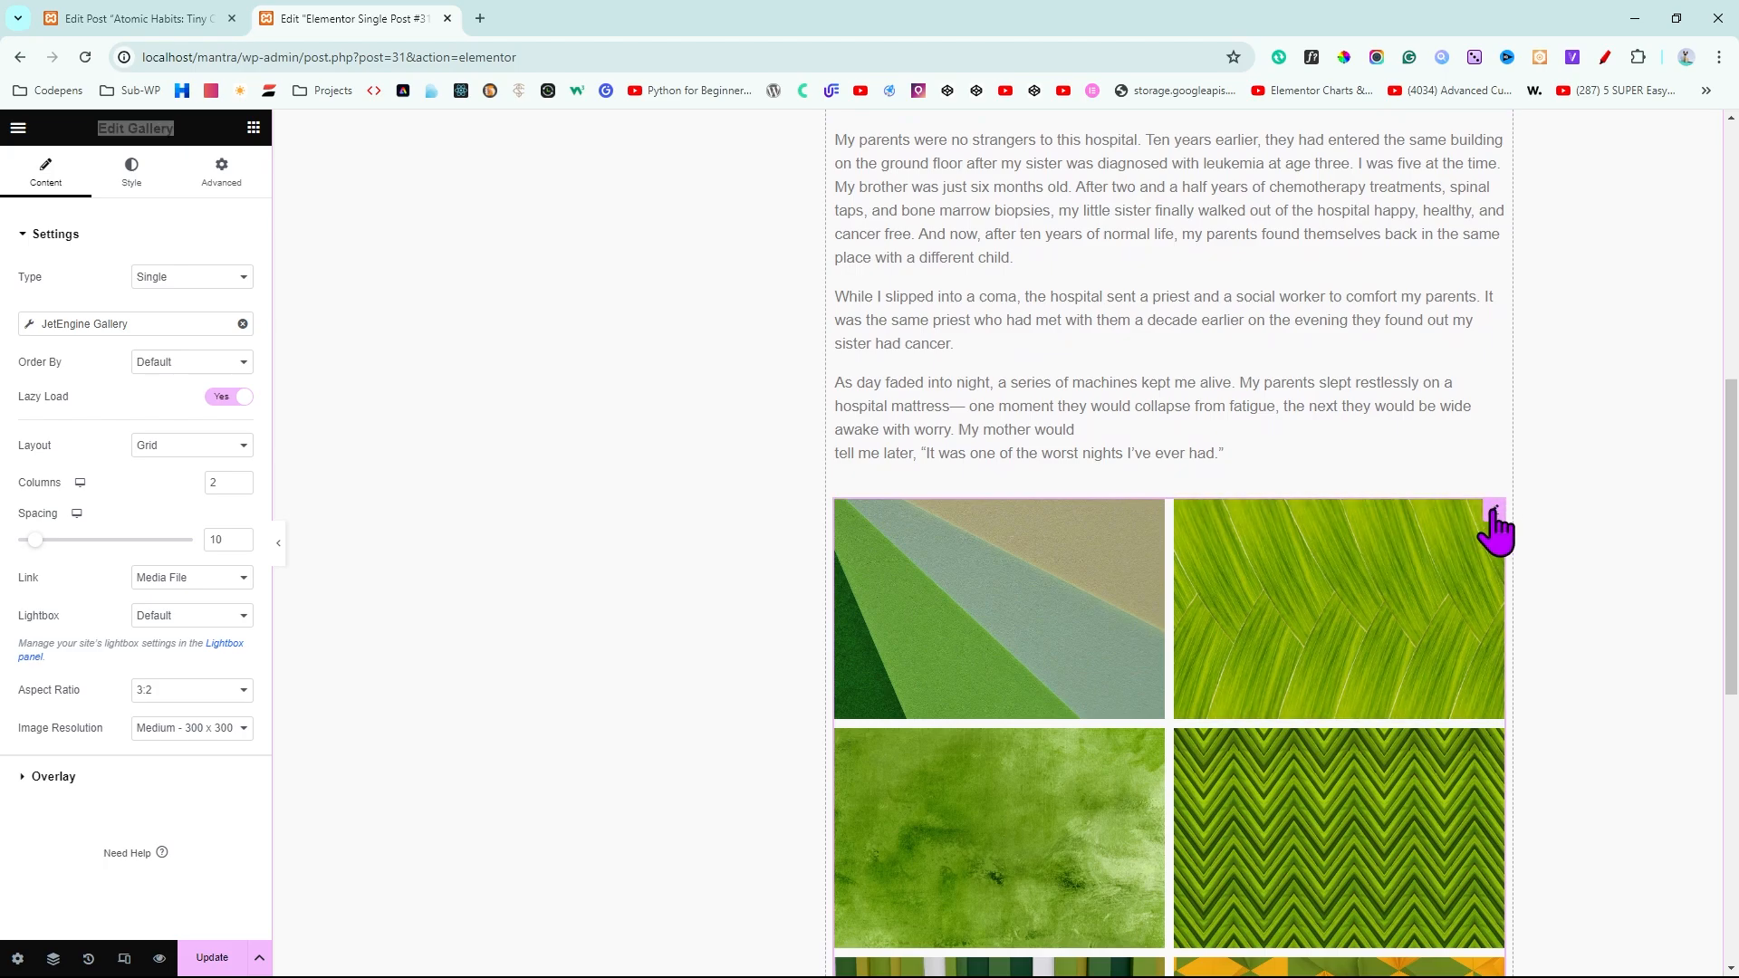